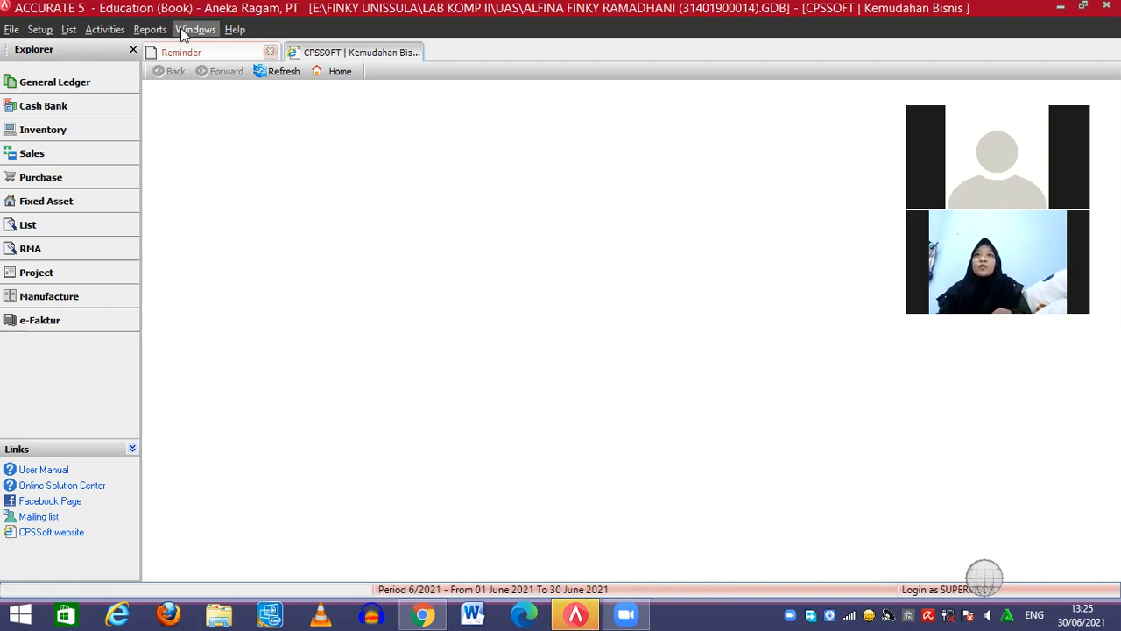
Start a blank New RMA form from the Activities > RMA menu
left_click(101, 31)
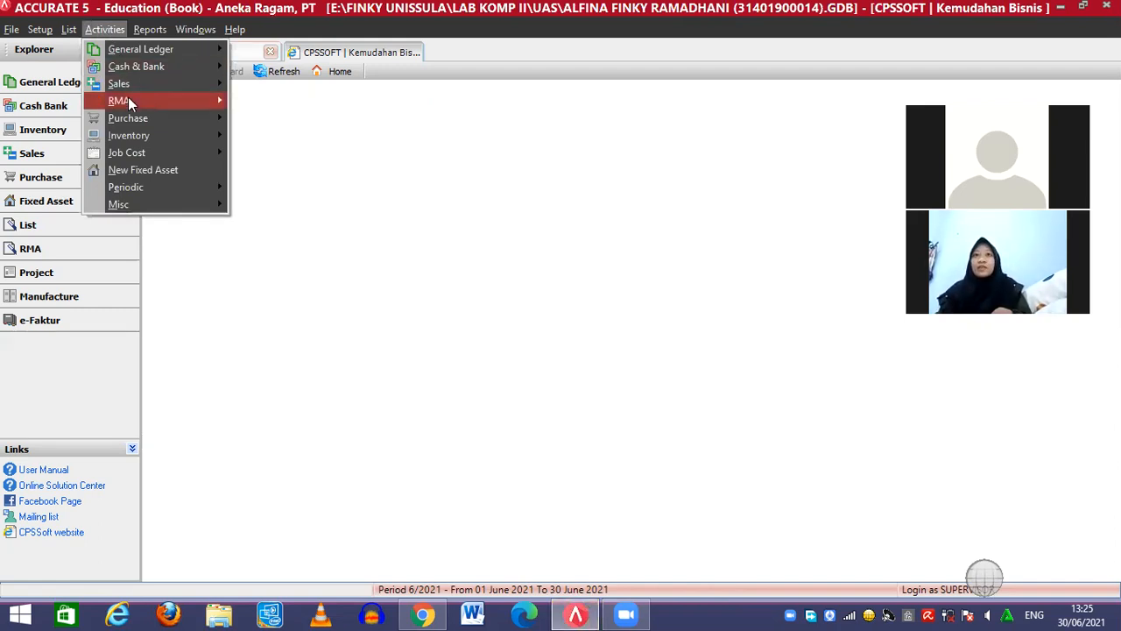
mouse_move(128, 101)
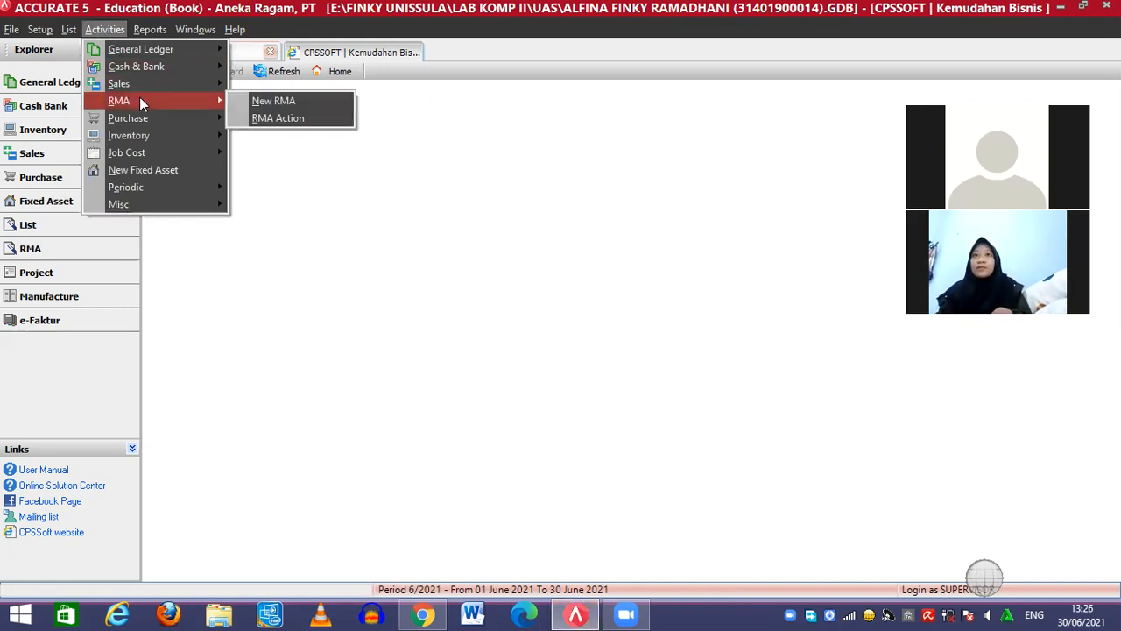
left_click(267, 100)
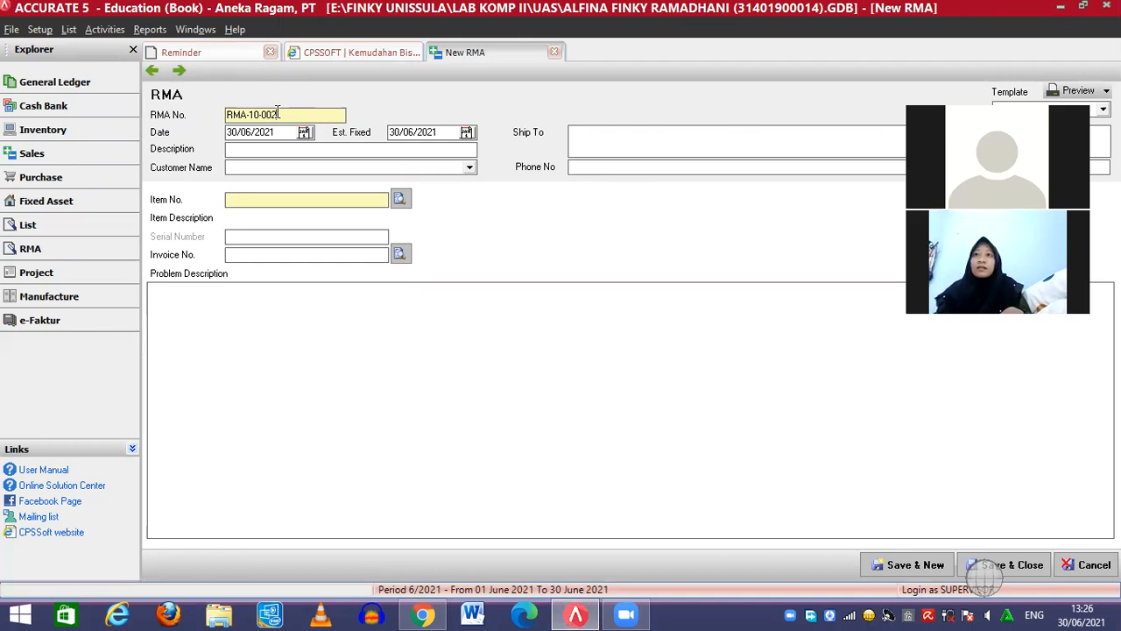
Number the RMA RMA-10-001, date it 04/01/2010, and set the estimated fix date to 07/01/2010
key("BackSpace")
type("1")
left_click(231, 131)
type("04/01/201")
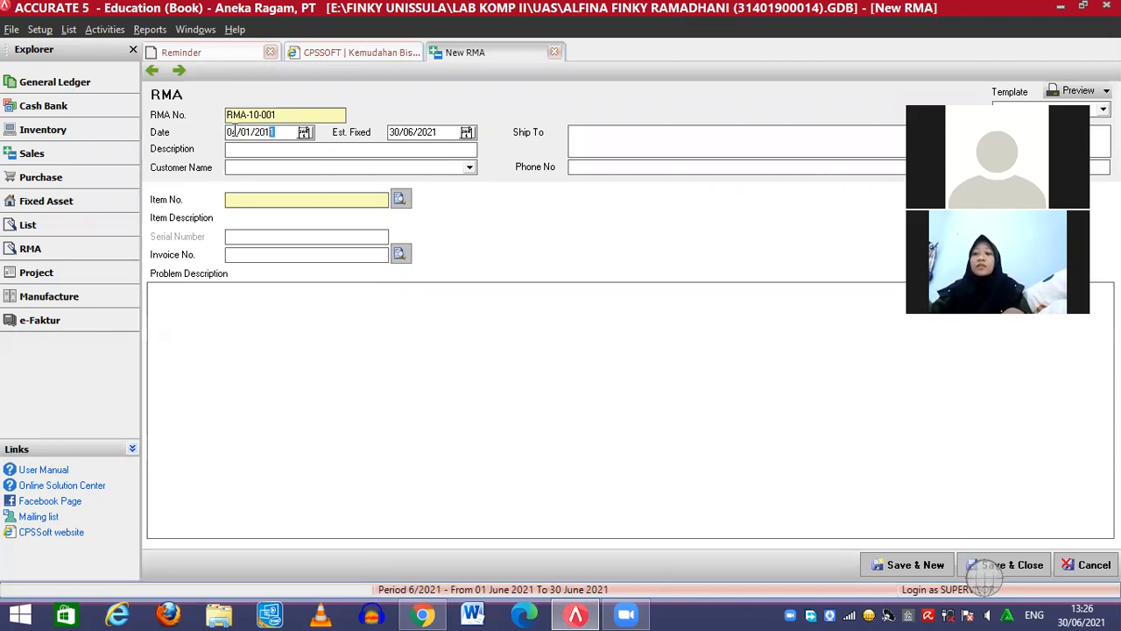
type("0")
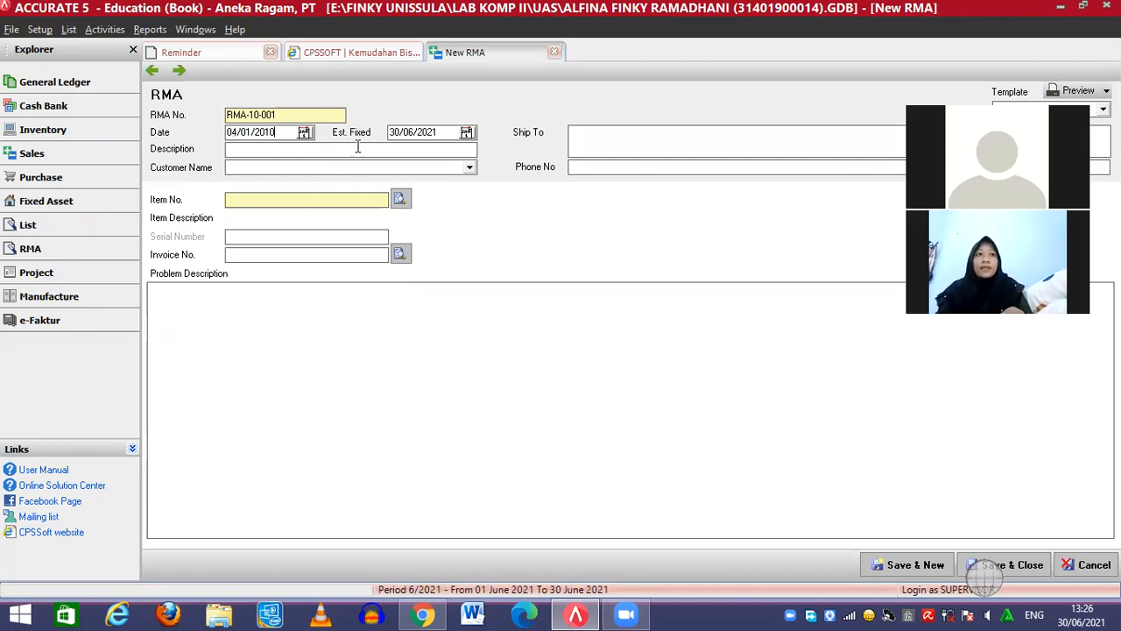
left_click(394, 131)
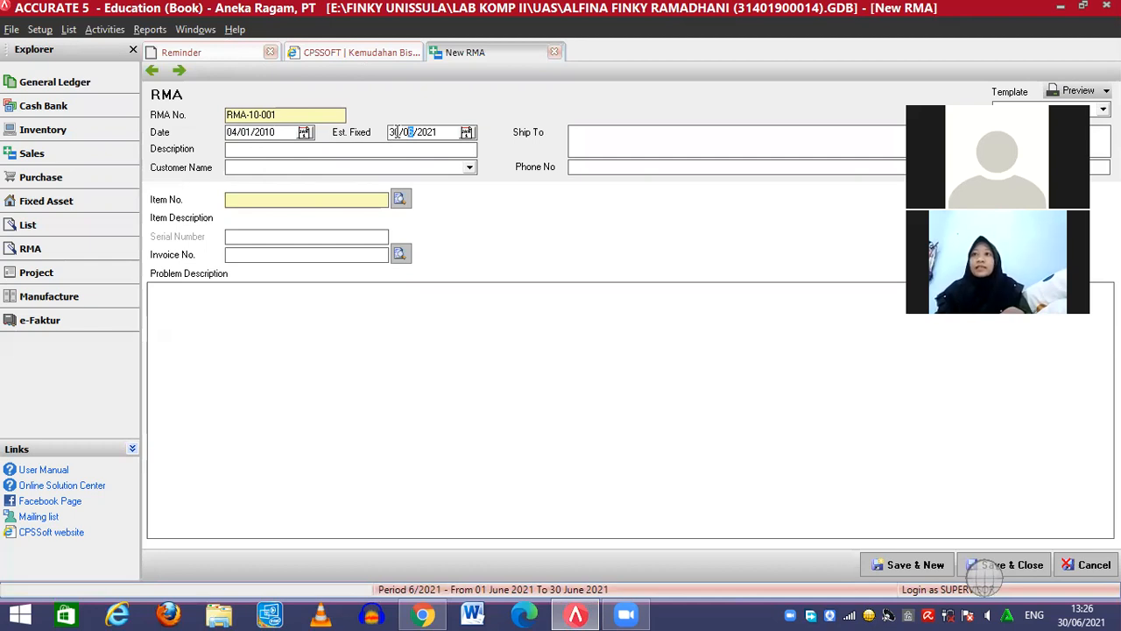
key("Left")
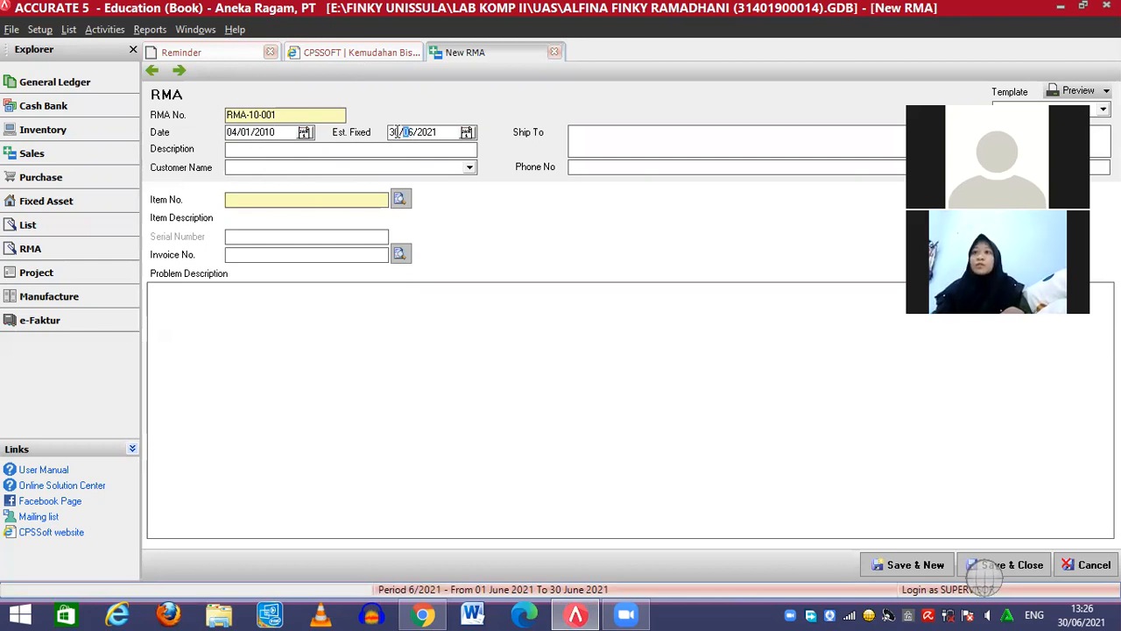
key("Left")
key("Left")
type("07/")
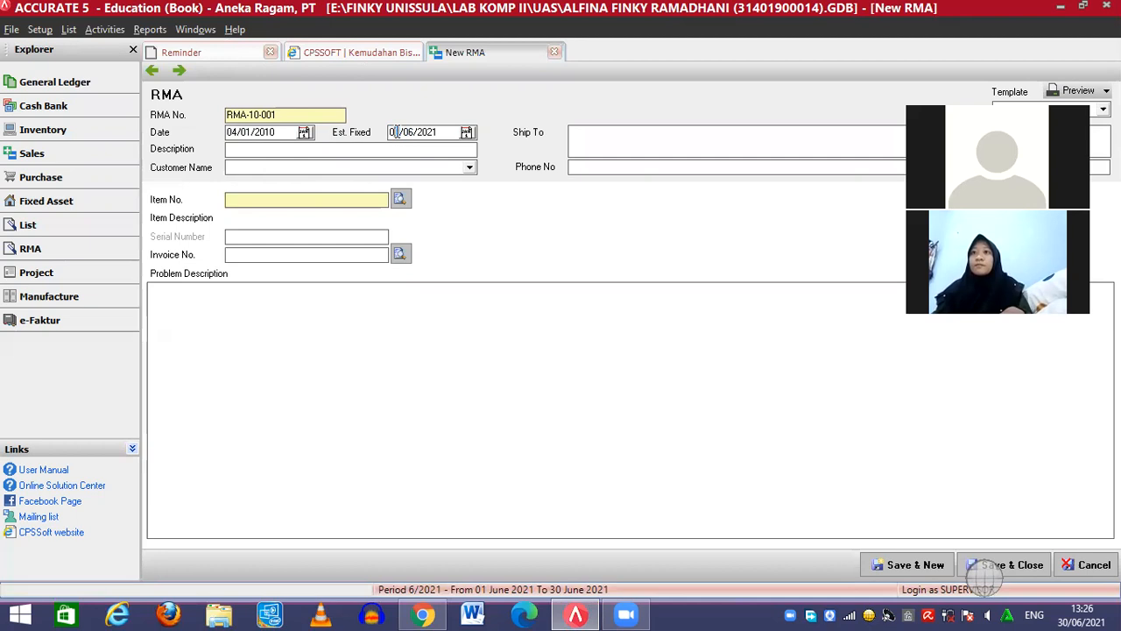
type("01/20")
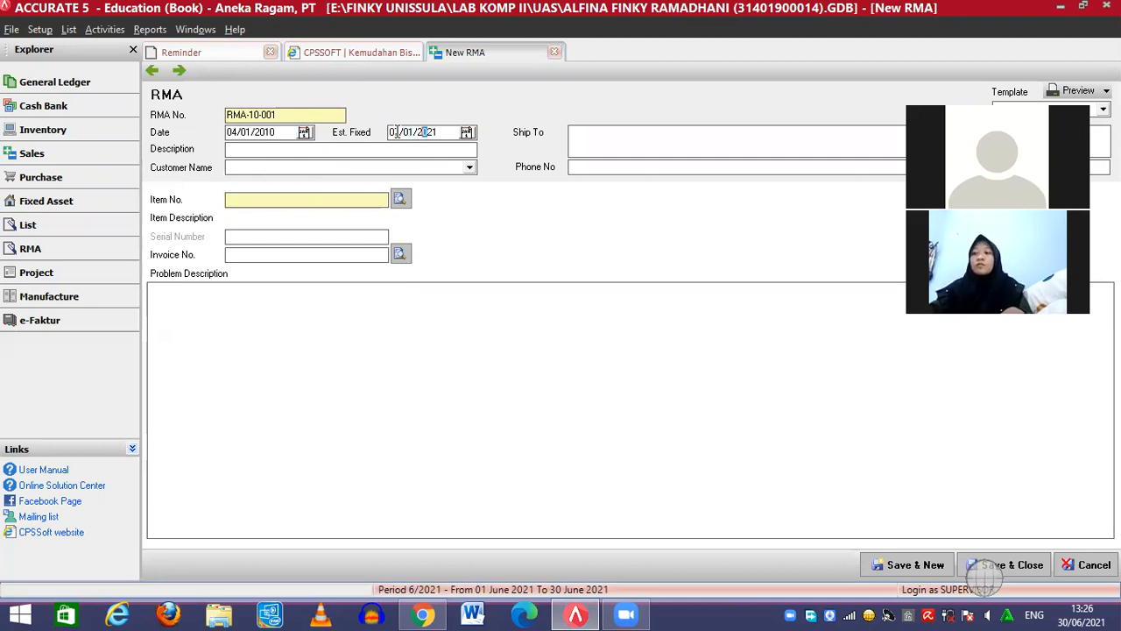
type("10")
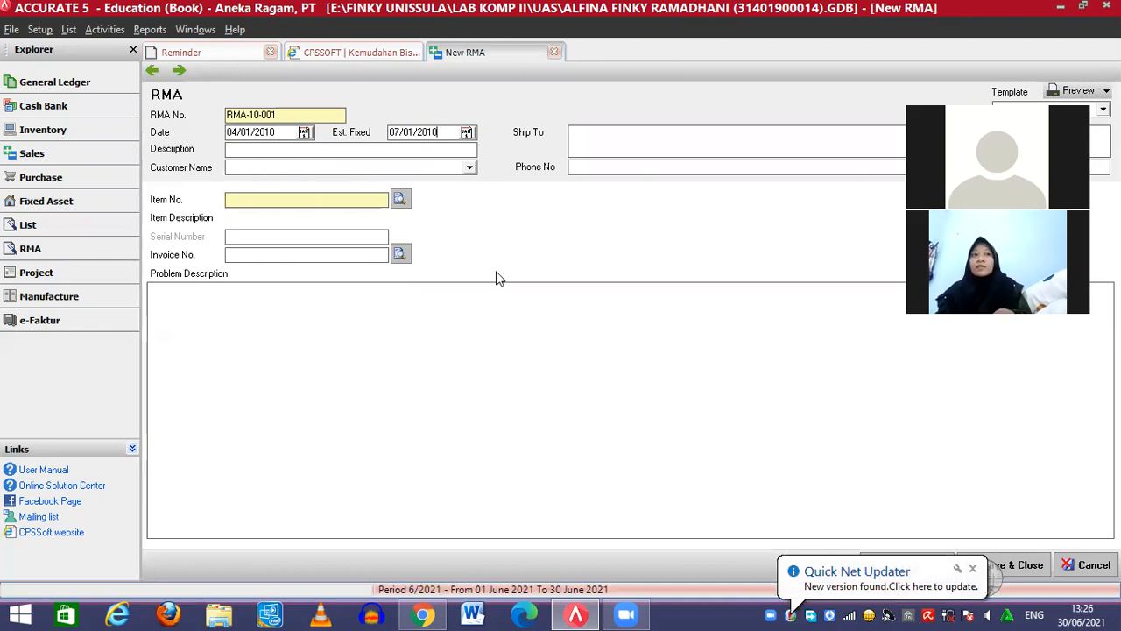
Search items for 'AC S' and pick AC-Sam as the returned item
left_click(399, 198)
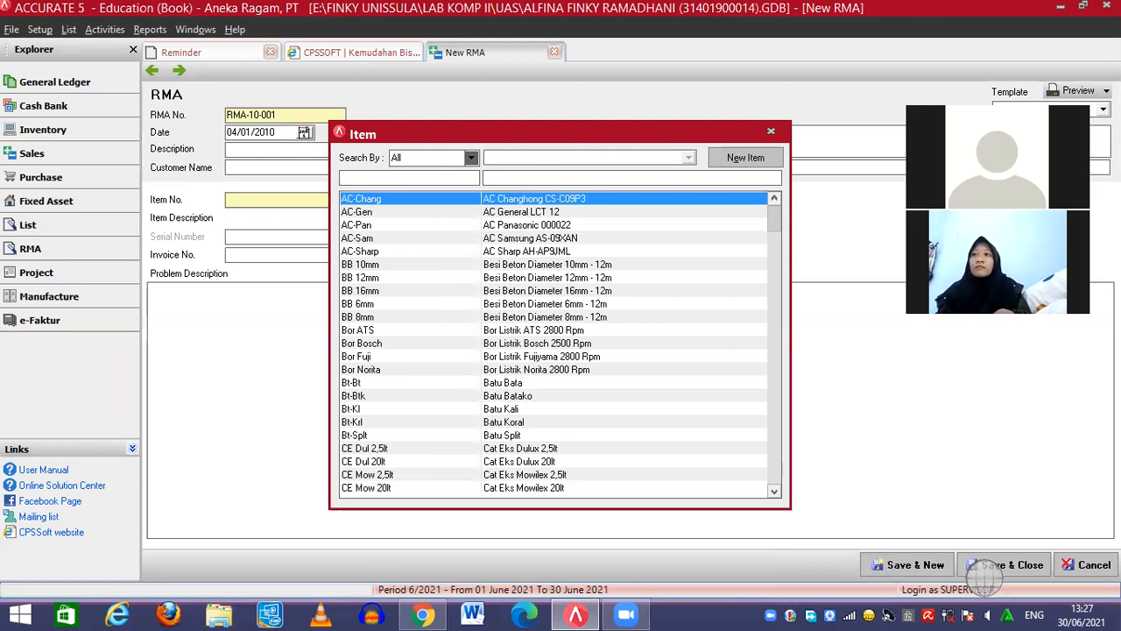
type("AC S")
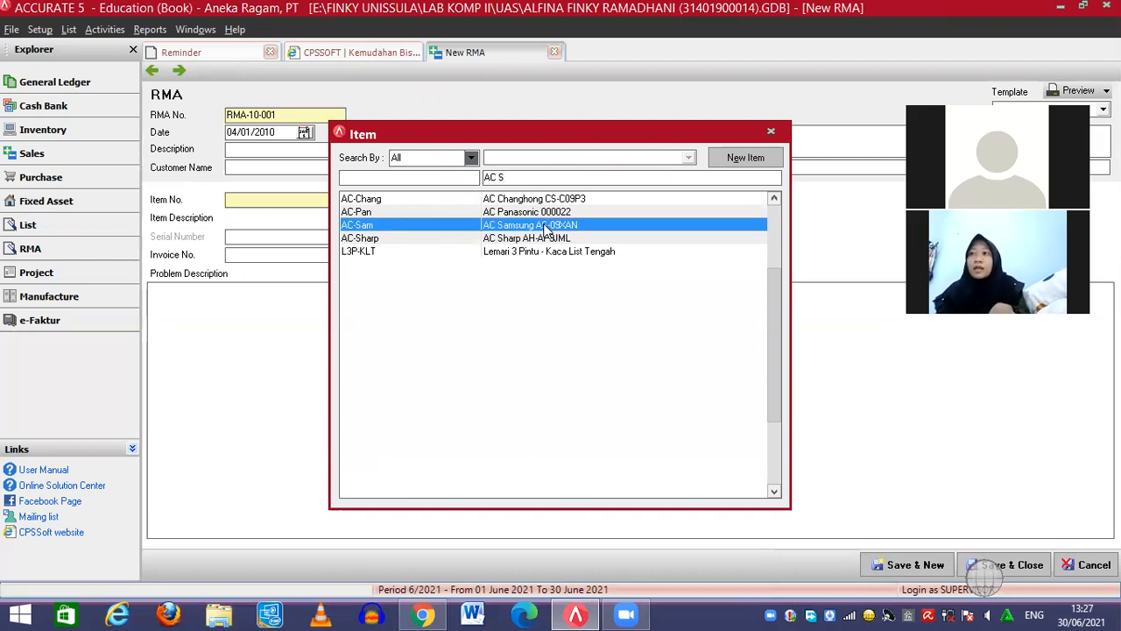
double_click(545, 226)
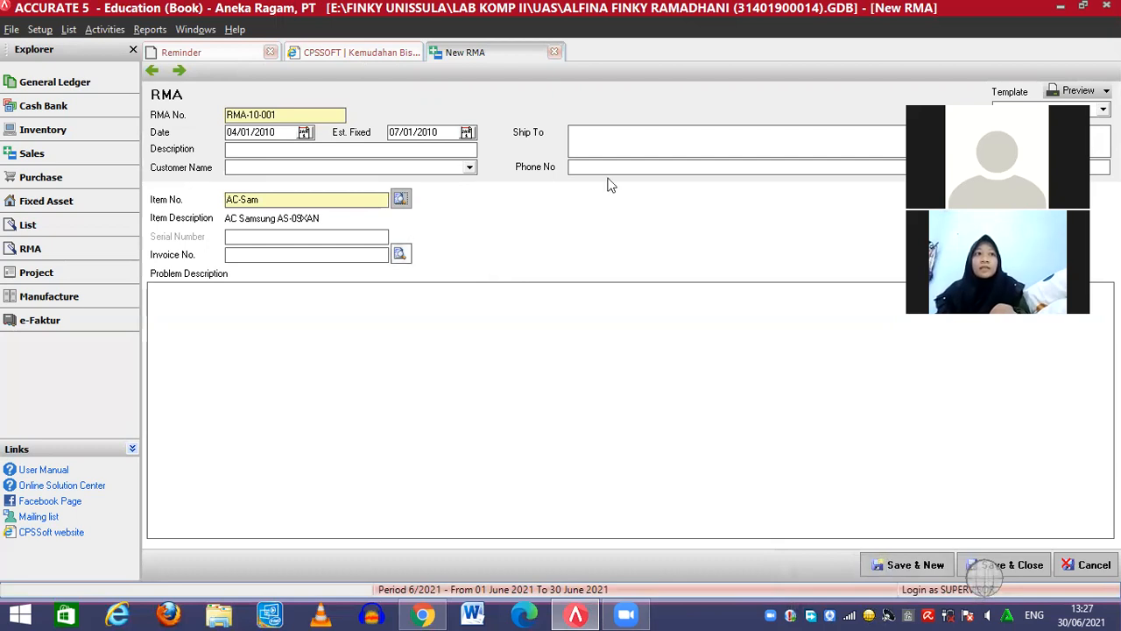
Enter the customer's name and shipping address in Ship To and their phone number
left_click(609, 141)
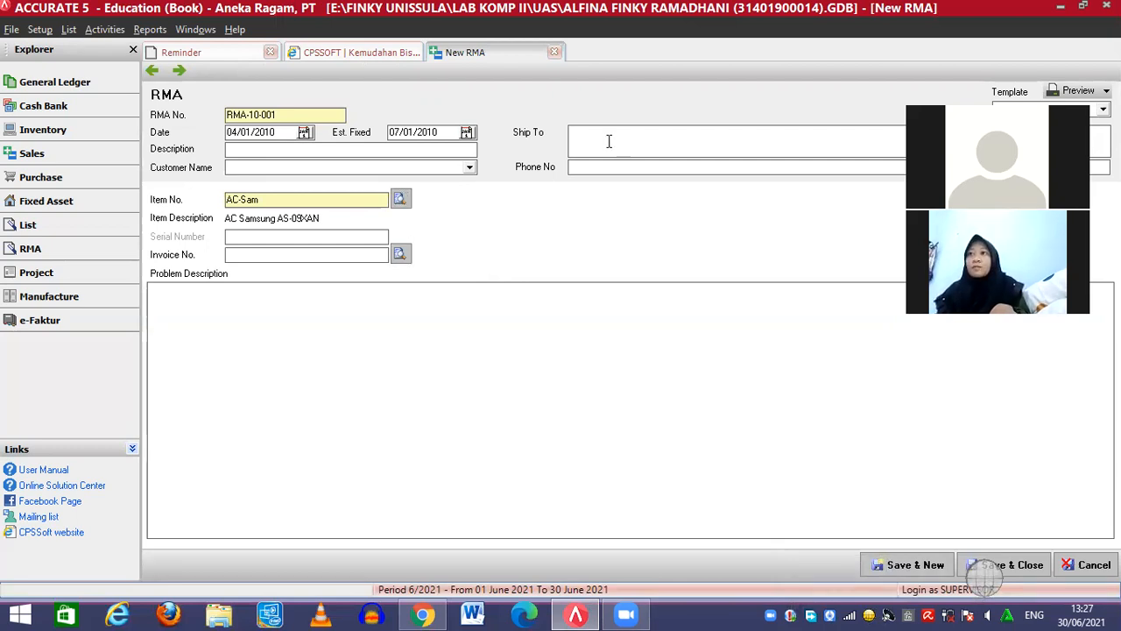
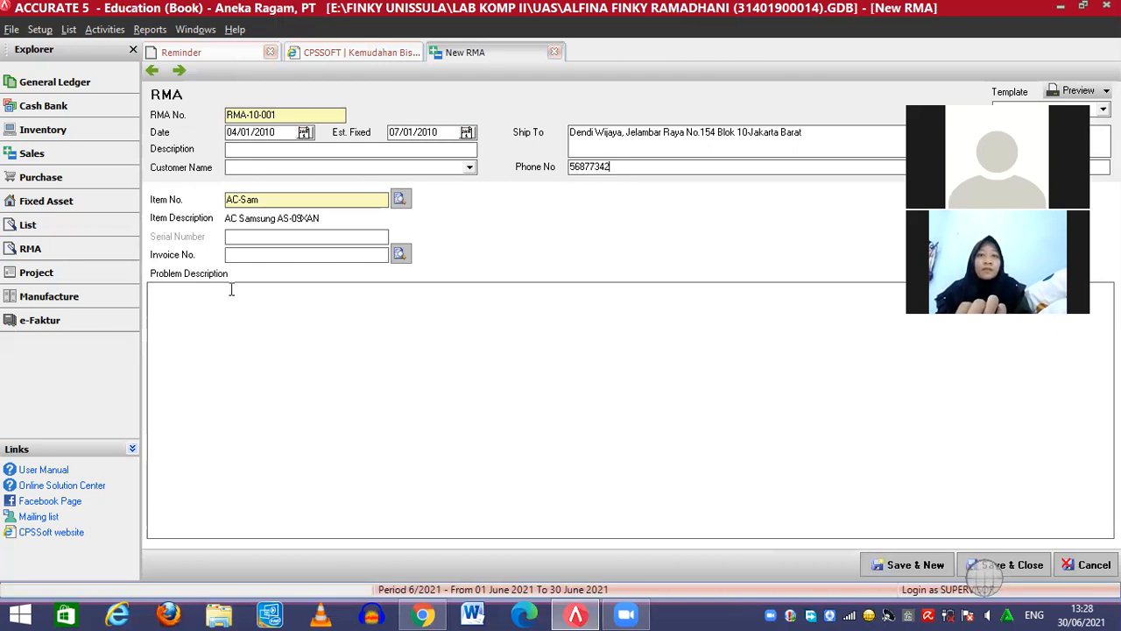
left_click(205, 295)
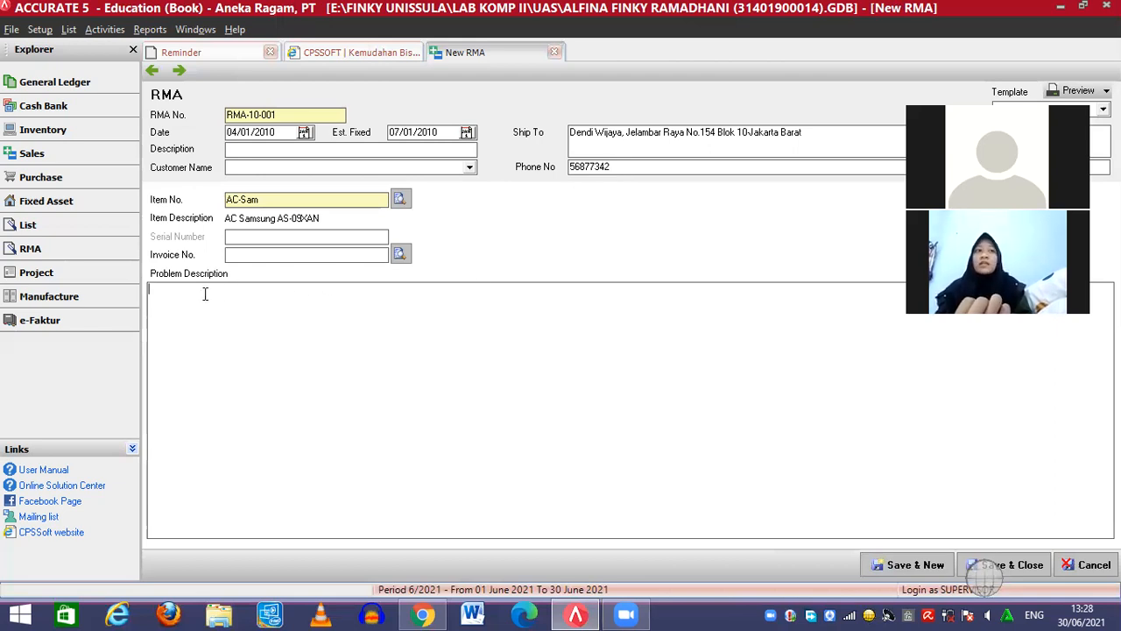
Type 'Tidak dingin. Kemungkinan masalah di Freon.' as the problem description
type("T")
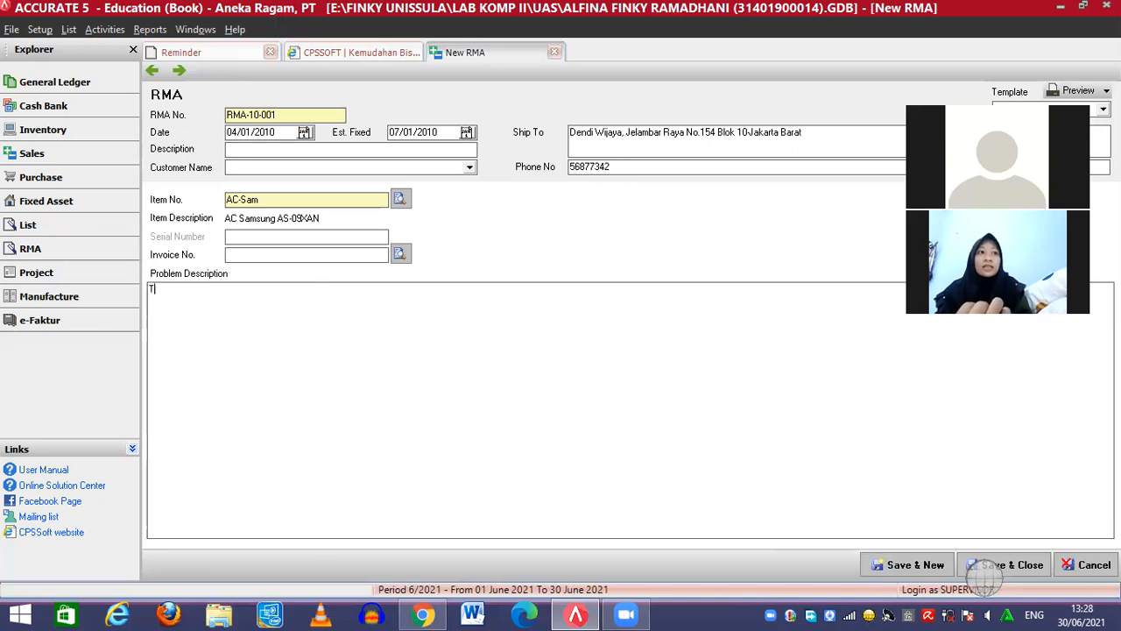
type("idak")
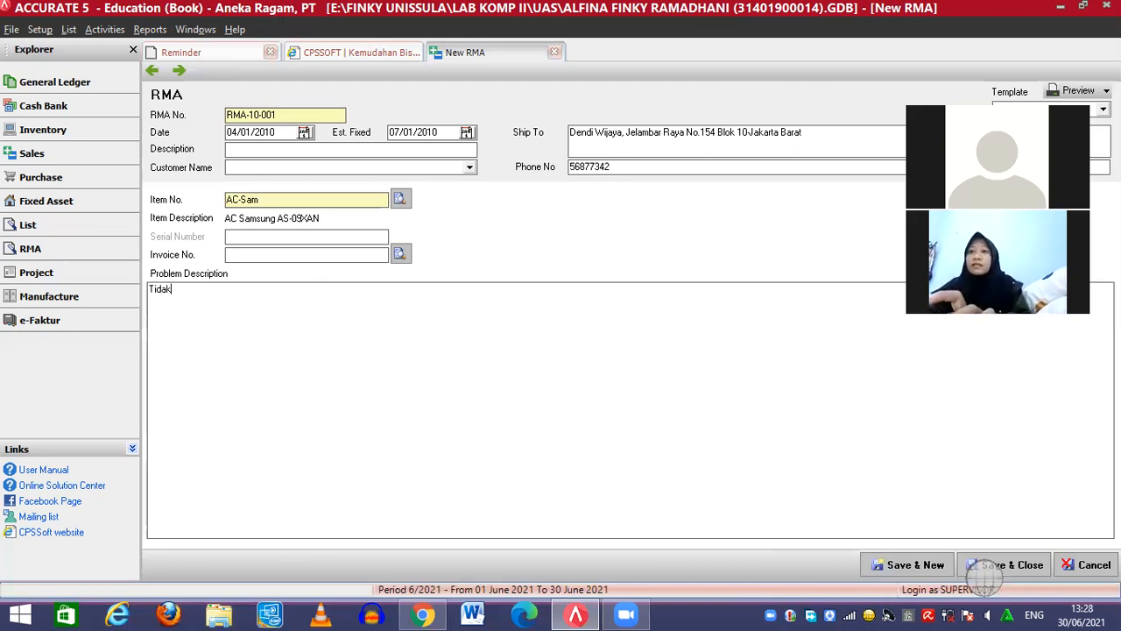
type(" dingin")
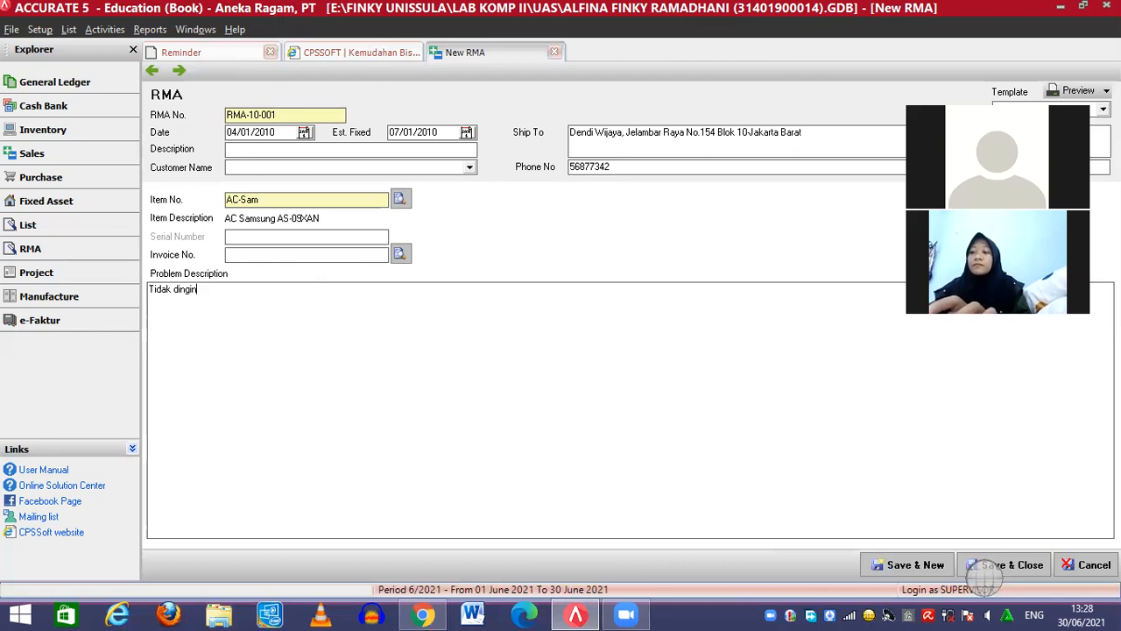
type(". K")
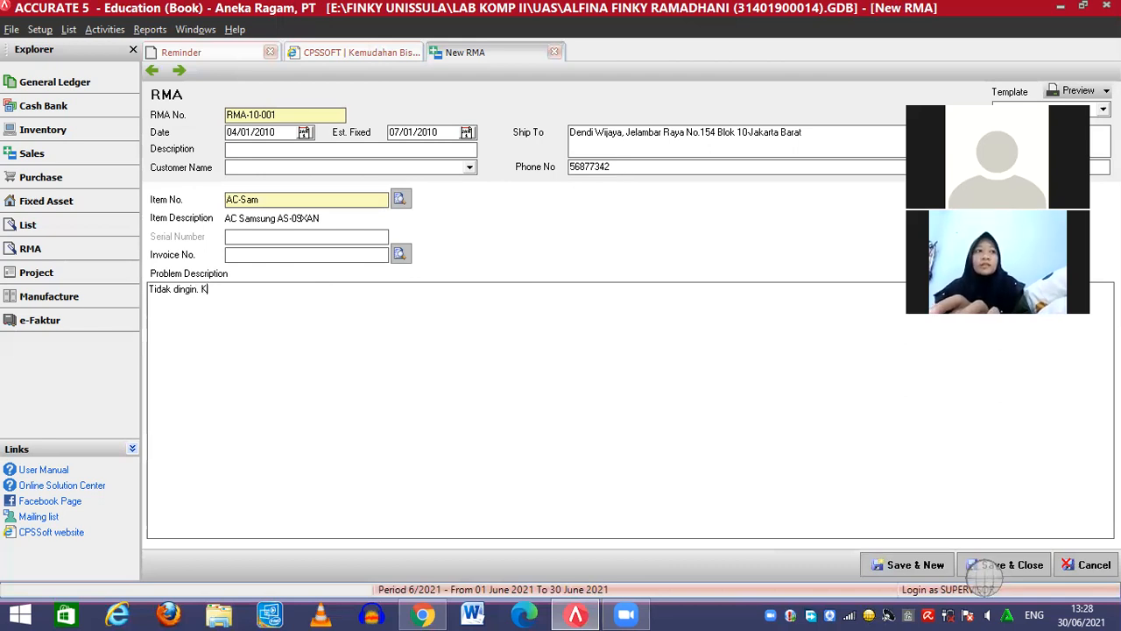
type("emungkin")
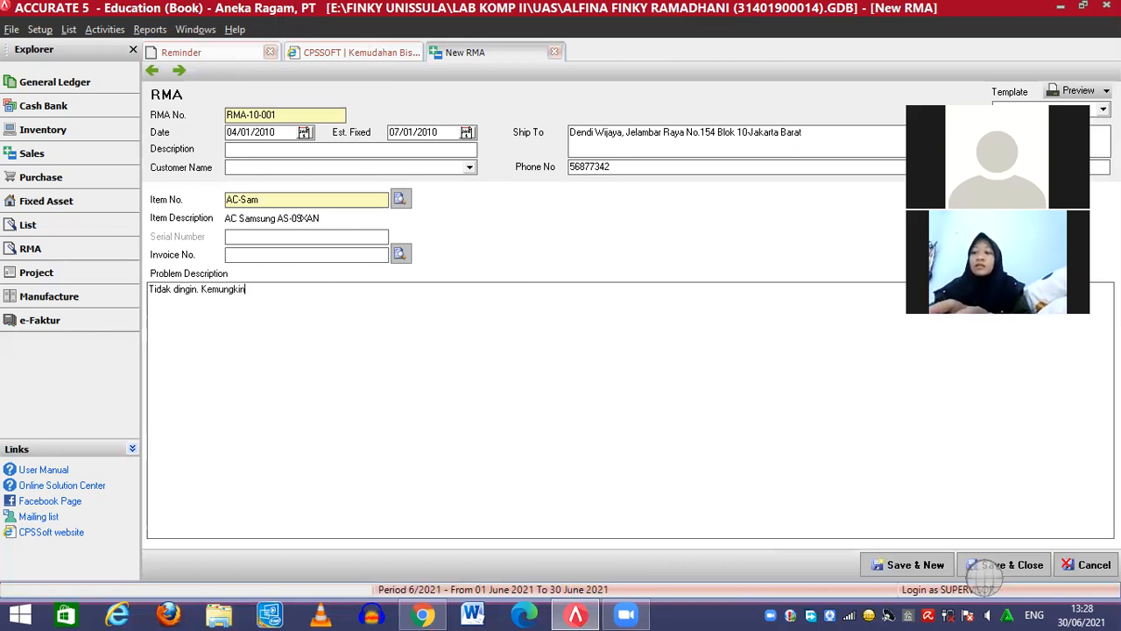
type("an mas")
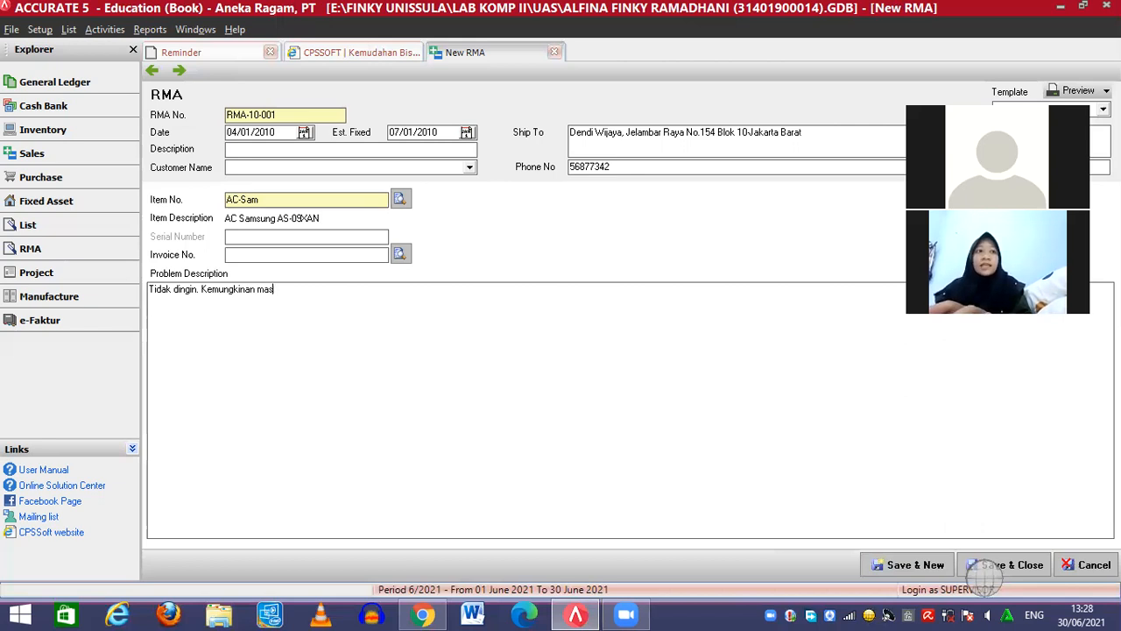
type("alah di Fre")
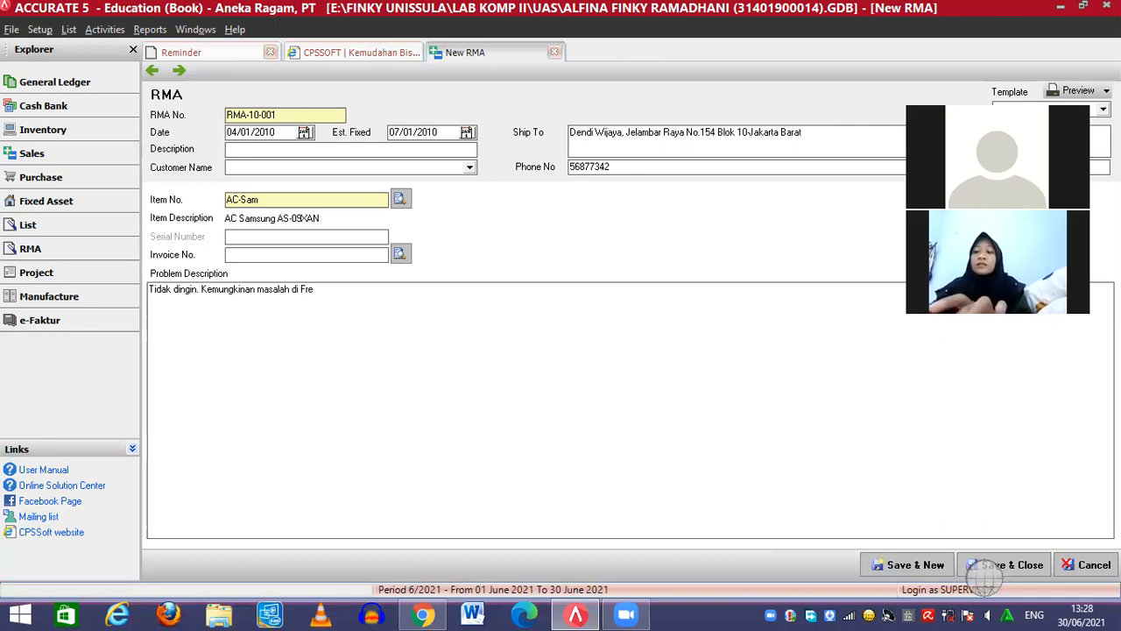
type("on")
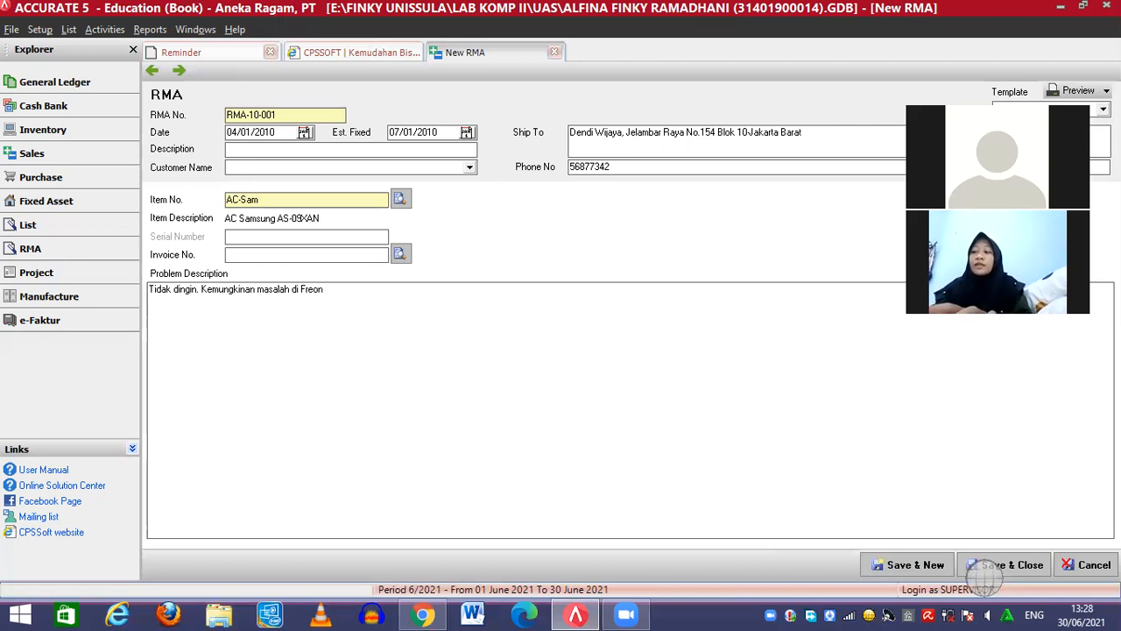
type(".")
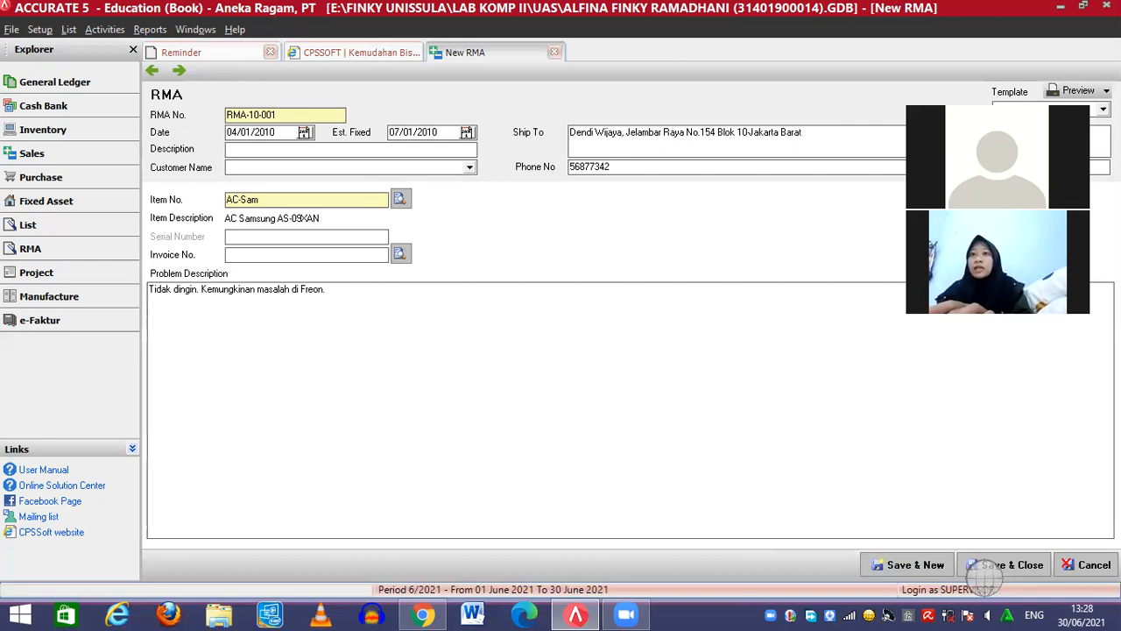
Save and close RMA-10-001
left_click(1014, 565)
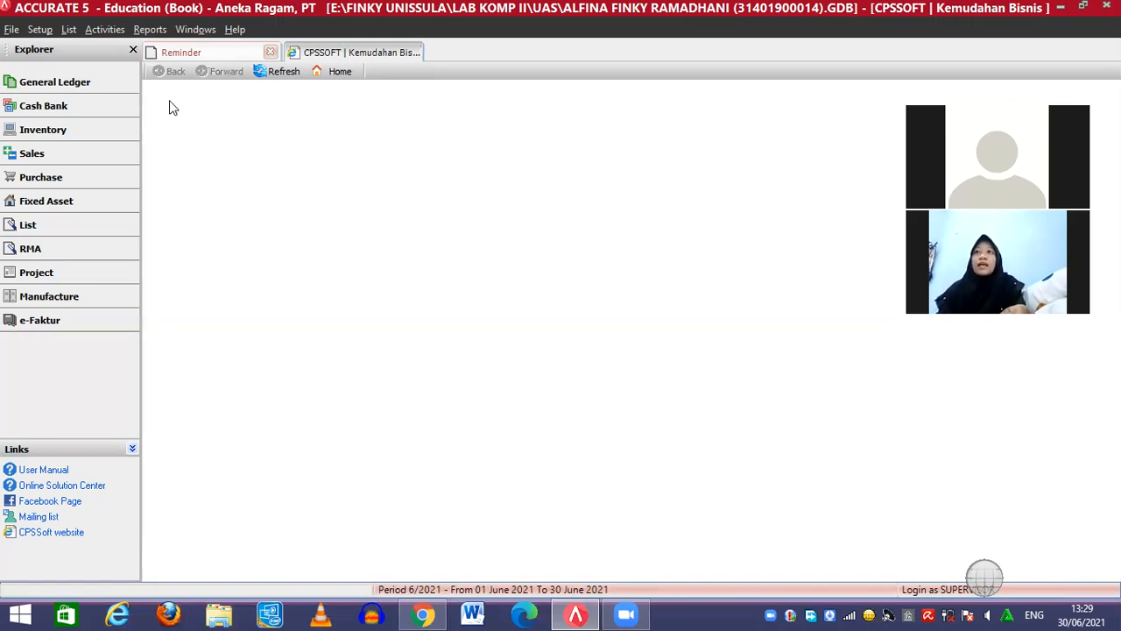
left_click(97, 32)
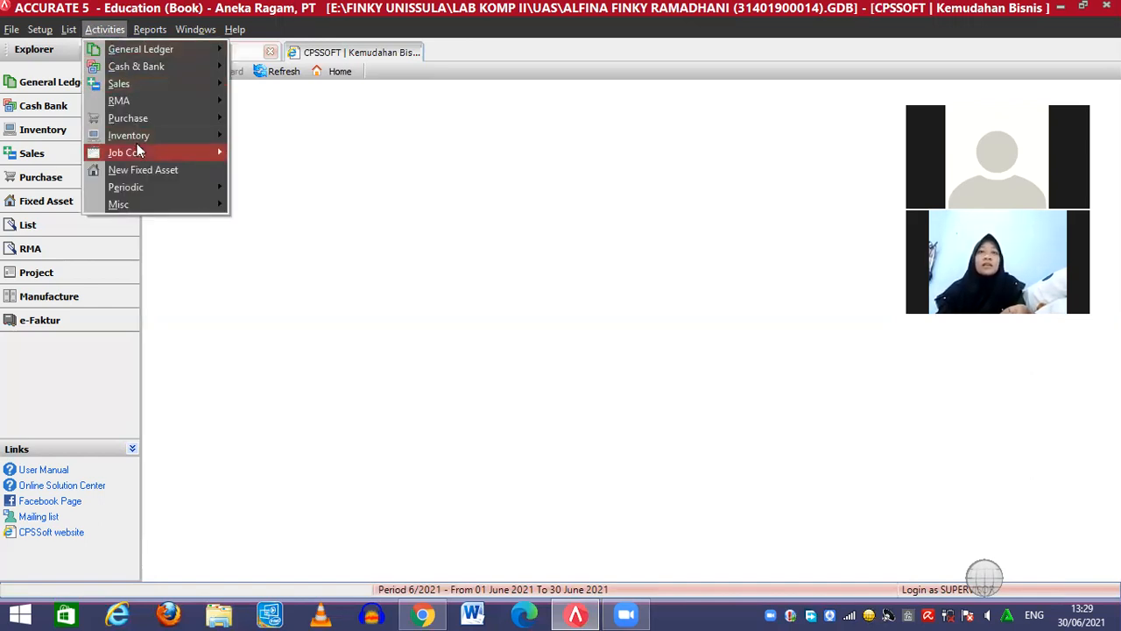
Open a new Job Costing form and set the batch number to JC-10-001
mouse_move(138, 151)
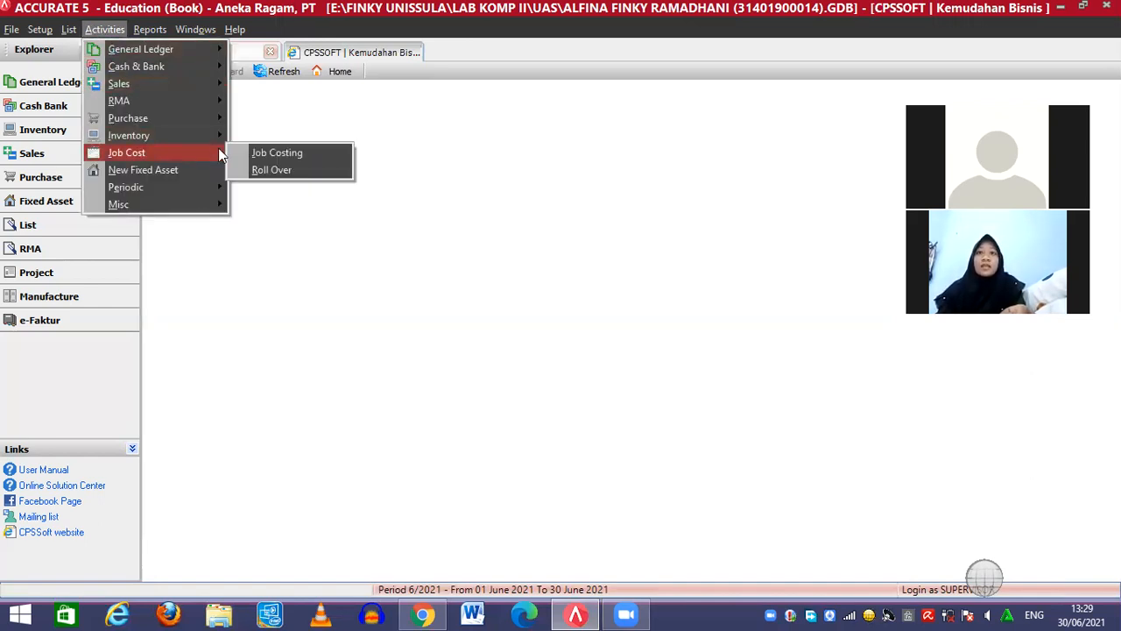
left_click(267, 154)
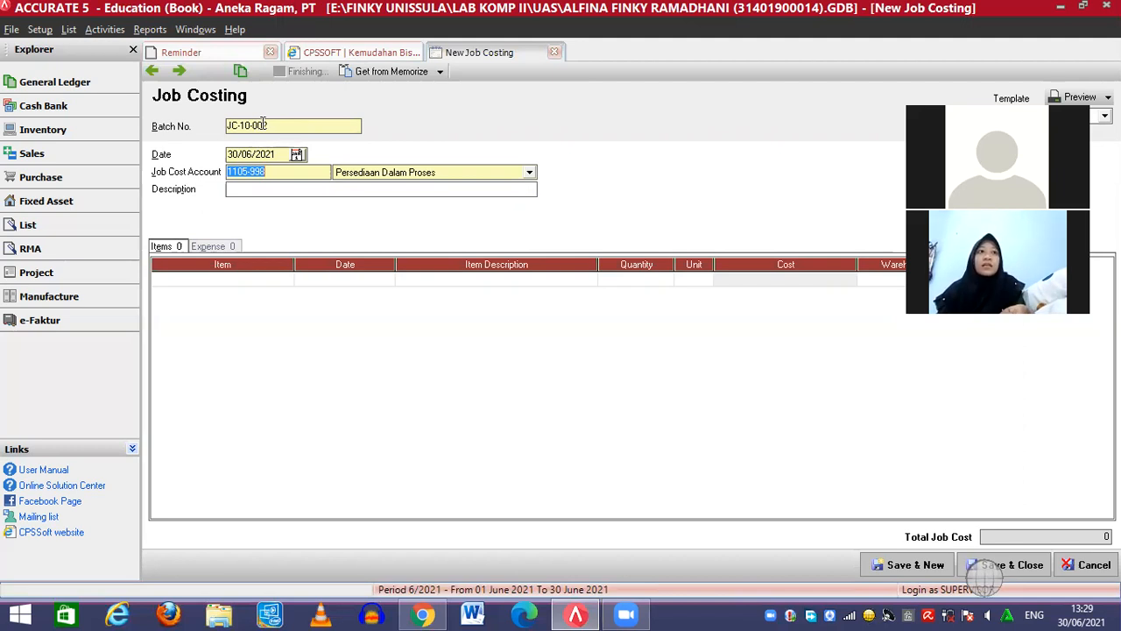
left_click(268, 125)
key("BackSpace")
type("1")
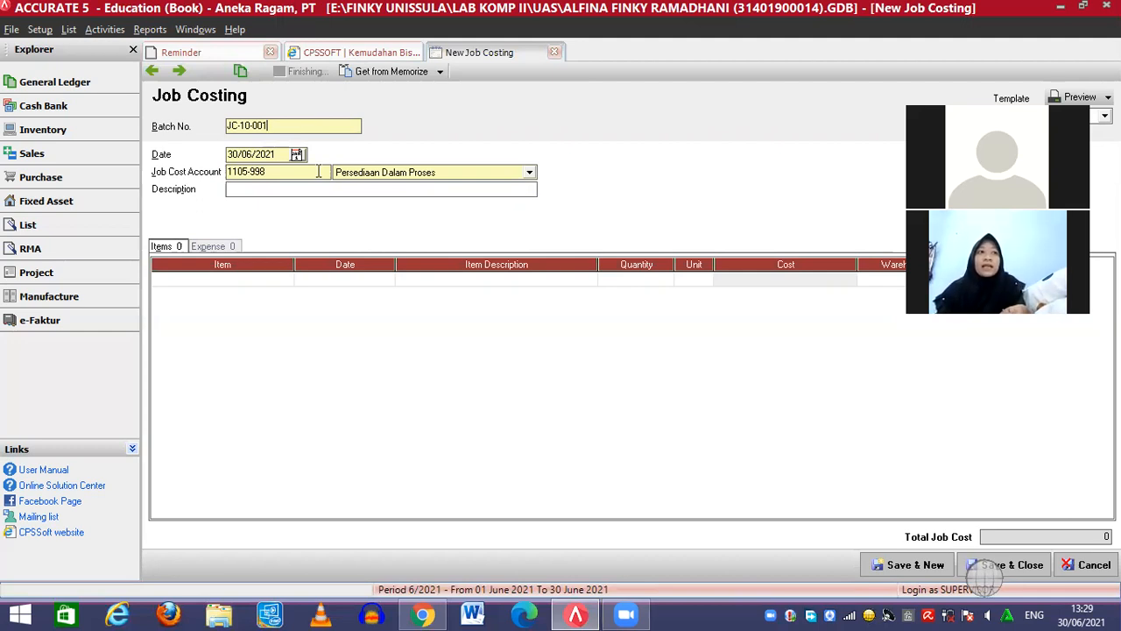
Date the batch 05/01/2010 and describe it as a house decoration job for the client
left_click(239, 154)
left_click(235, 154)
key("Left")
type("05/01/2010")
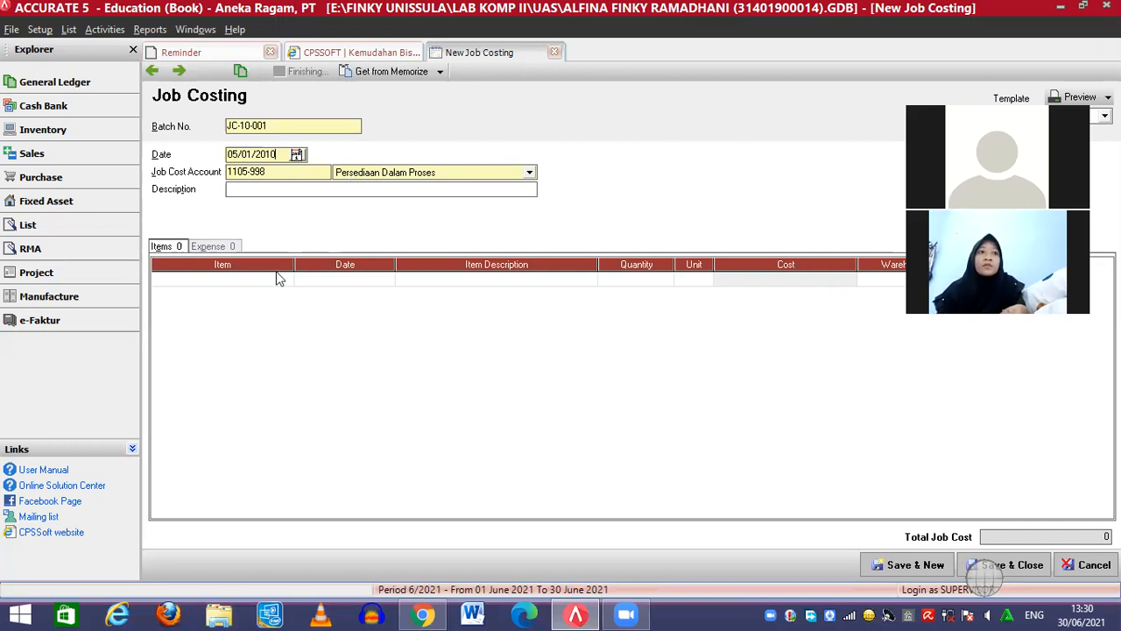
left_click(266, 186)
type("Dekoras")
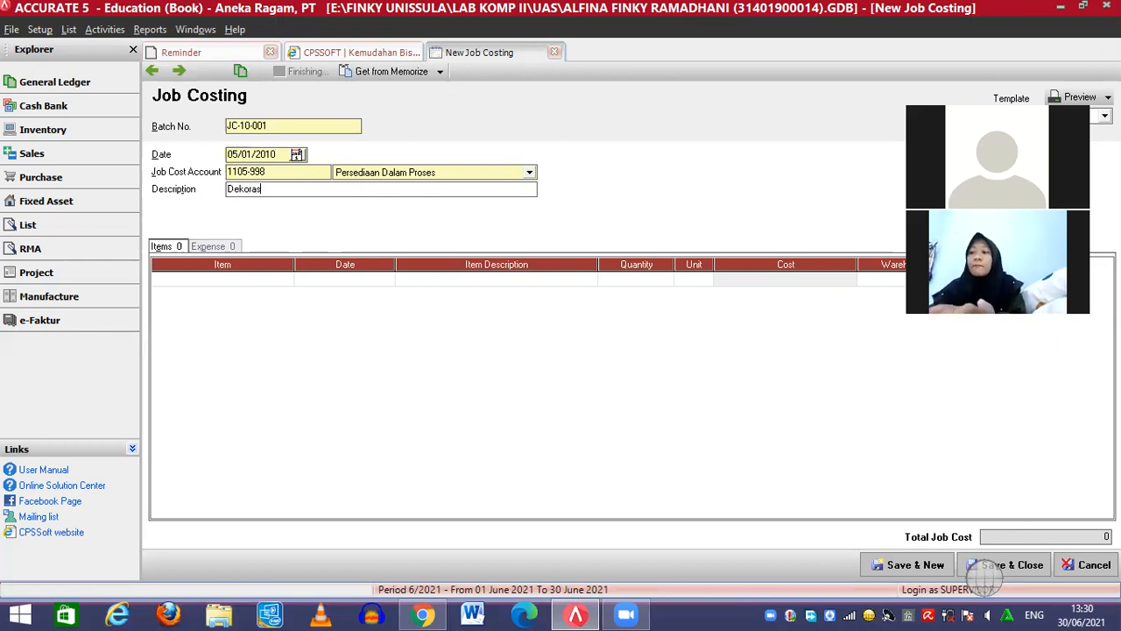
type("i ruma")
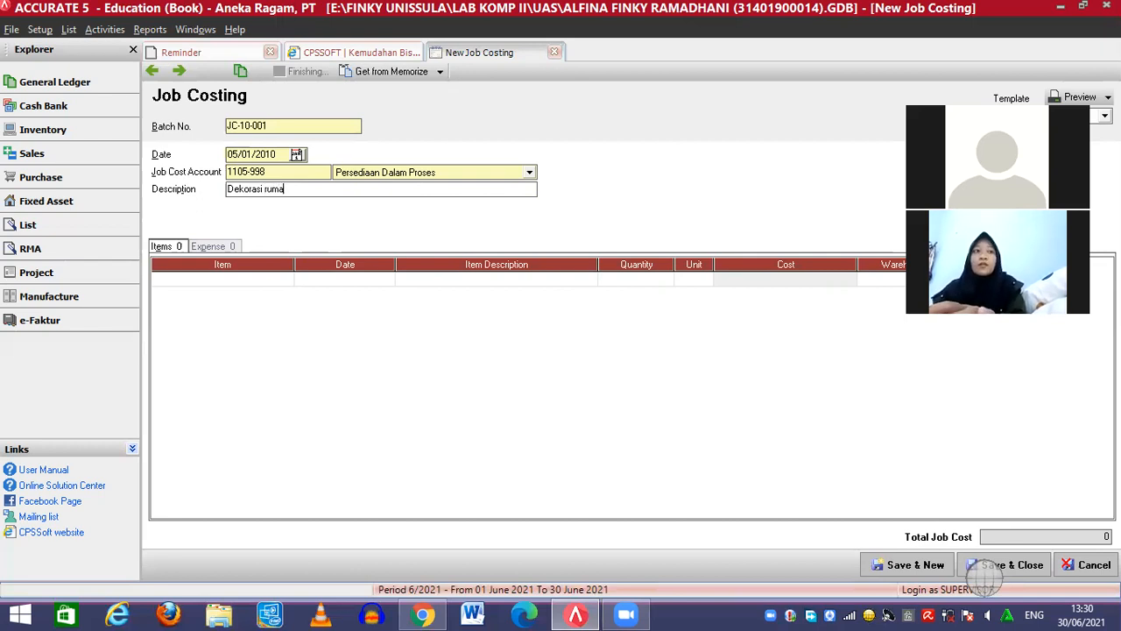
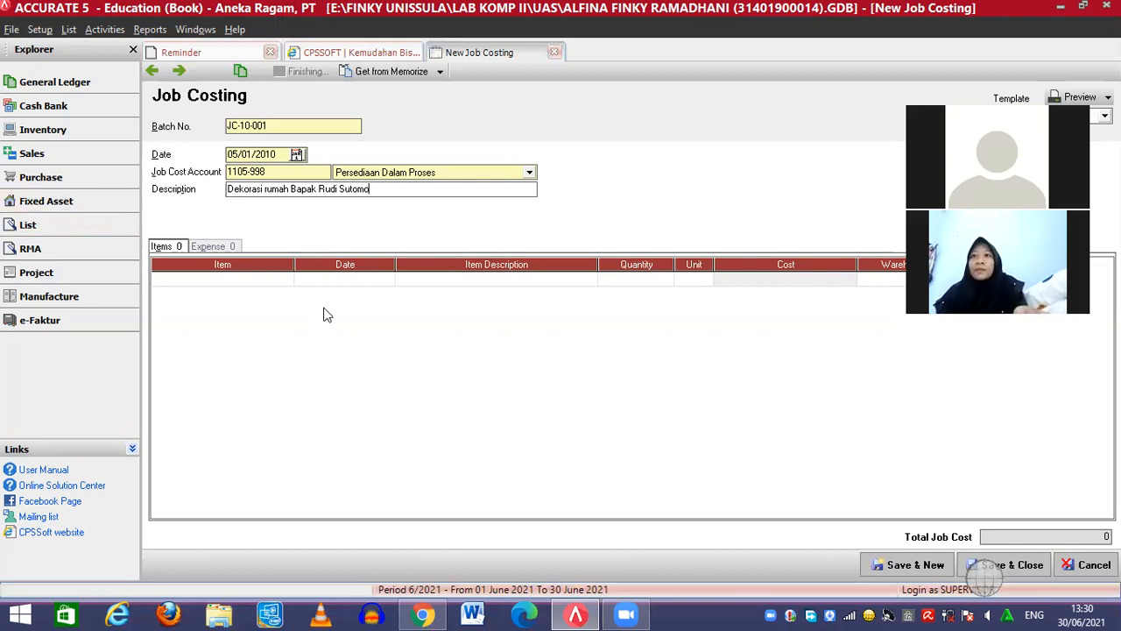
Add Semen Holcim - 50 kg (SH-50) as the first cost line with quantity 7
left_click(285, 282)
left_click(285, 281)
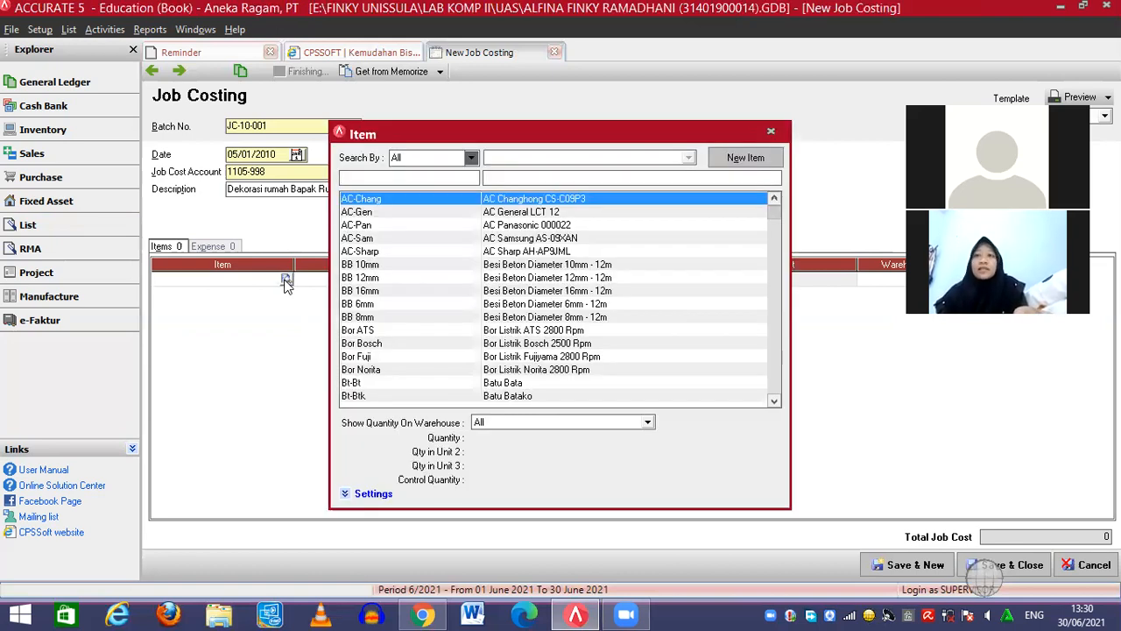
type("semen")
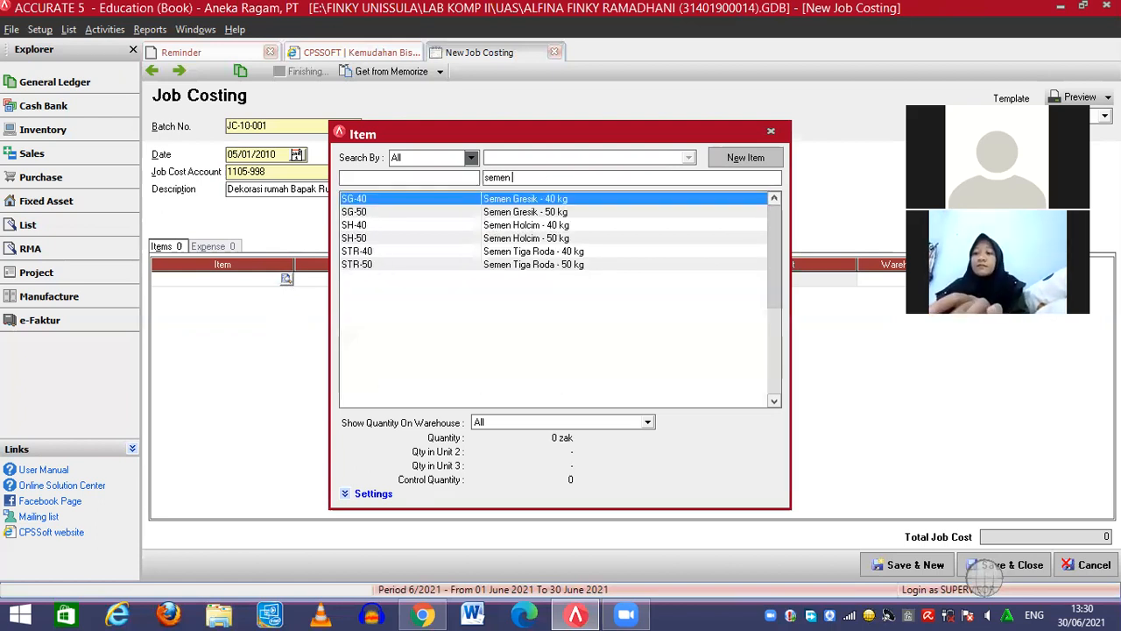
type(" holcim")
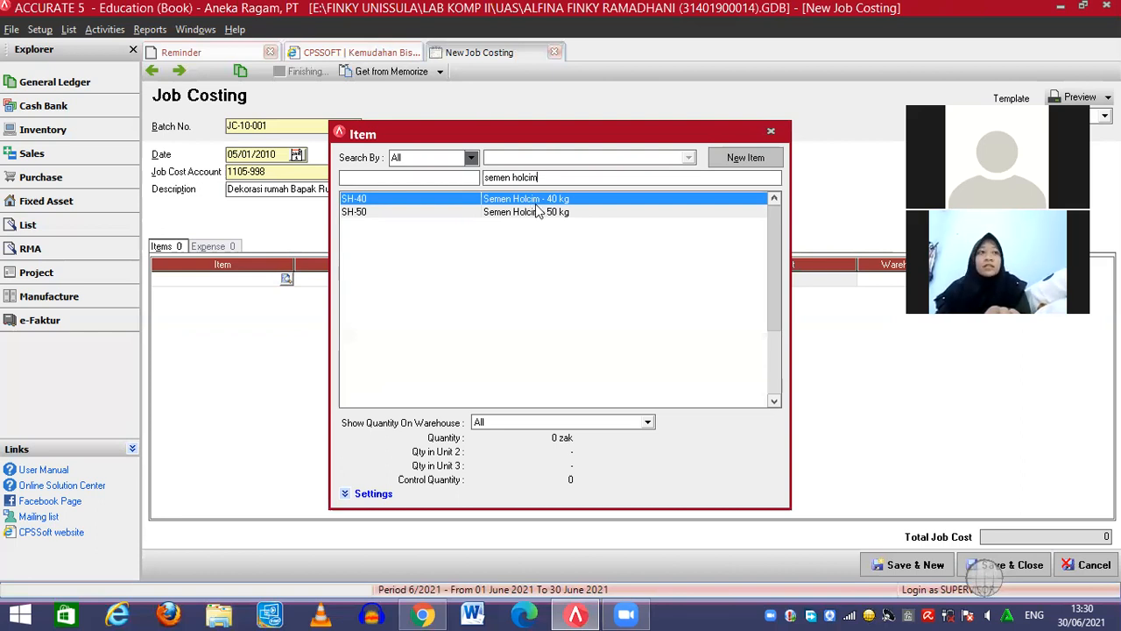
left_click(560, 215)
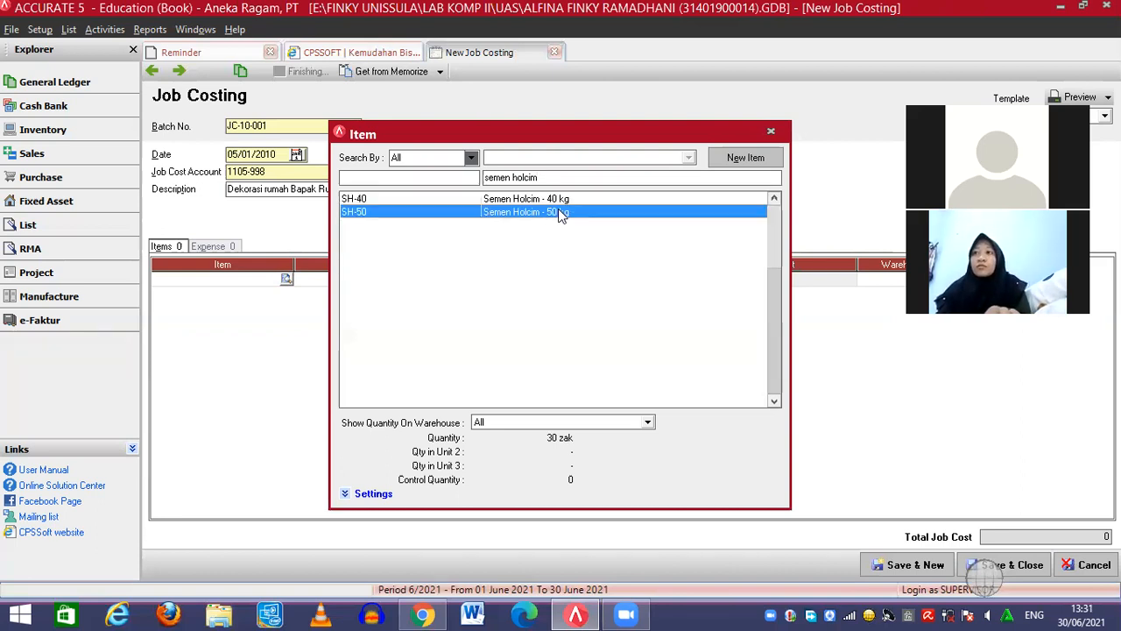
double_click(562, 215)
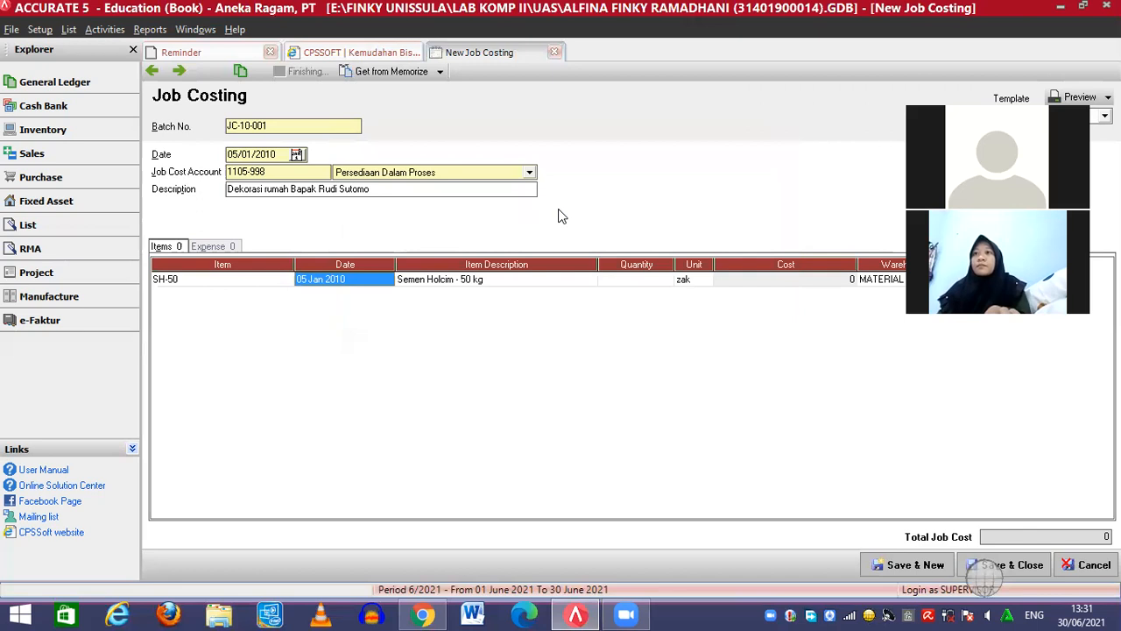
left_click(635, 282)
left_click(635, 279)
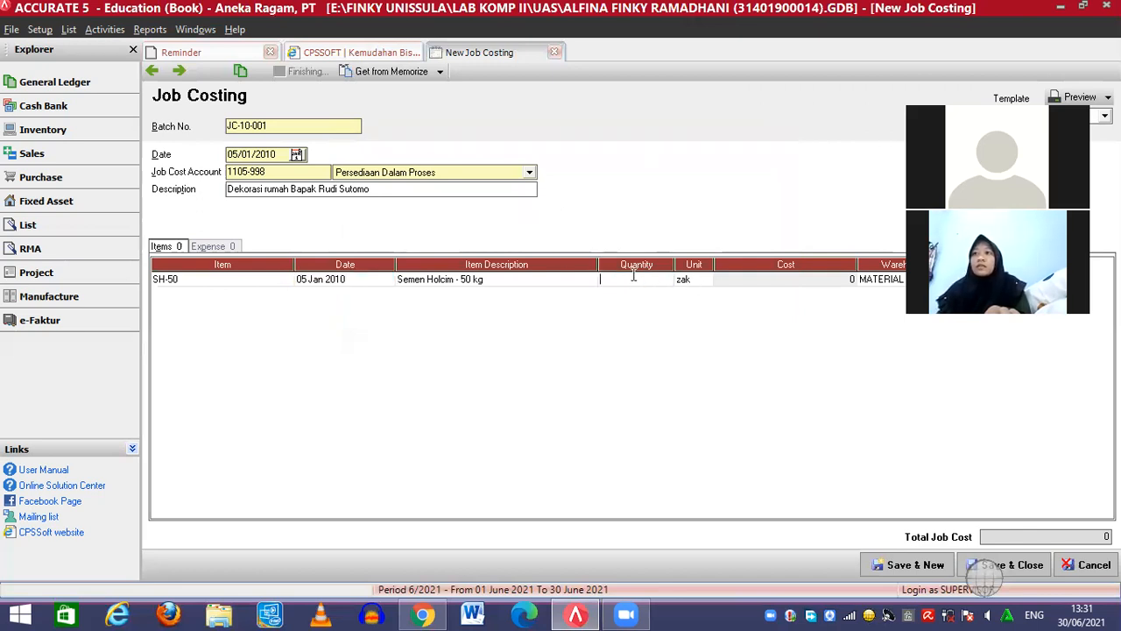
type("7")
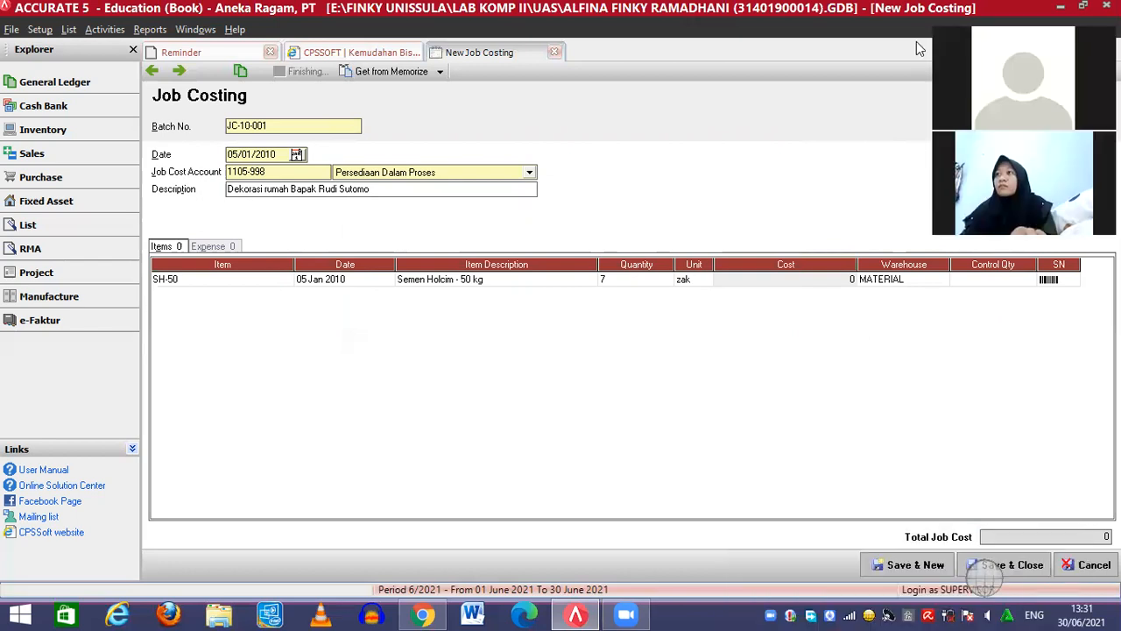
left_click(1054, 285)
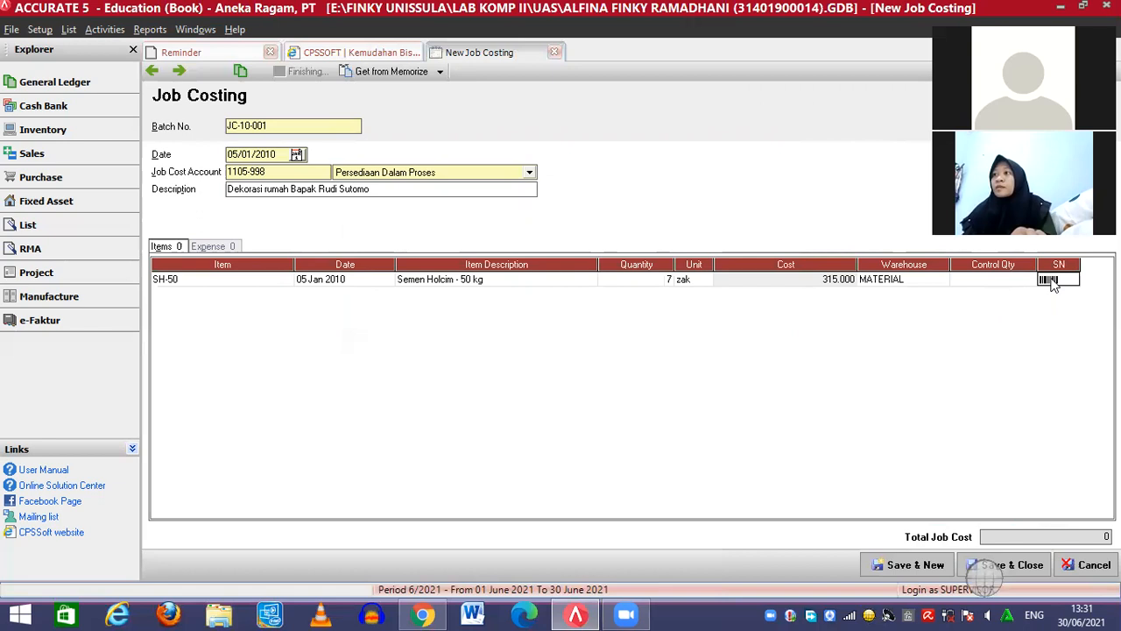
key("Return")
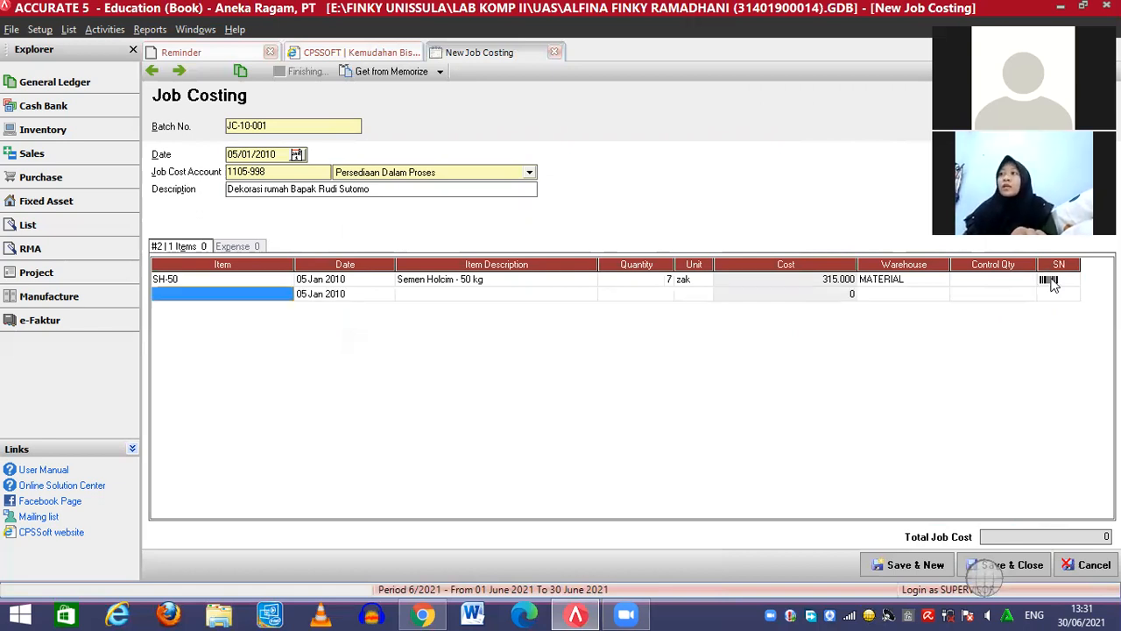
Add Pasir Biasa (P-Bsa) as the second line with quantity 5
left_click(285, 295)
left_click(285, 295)
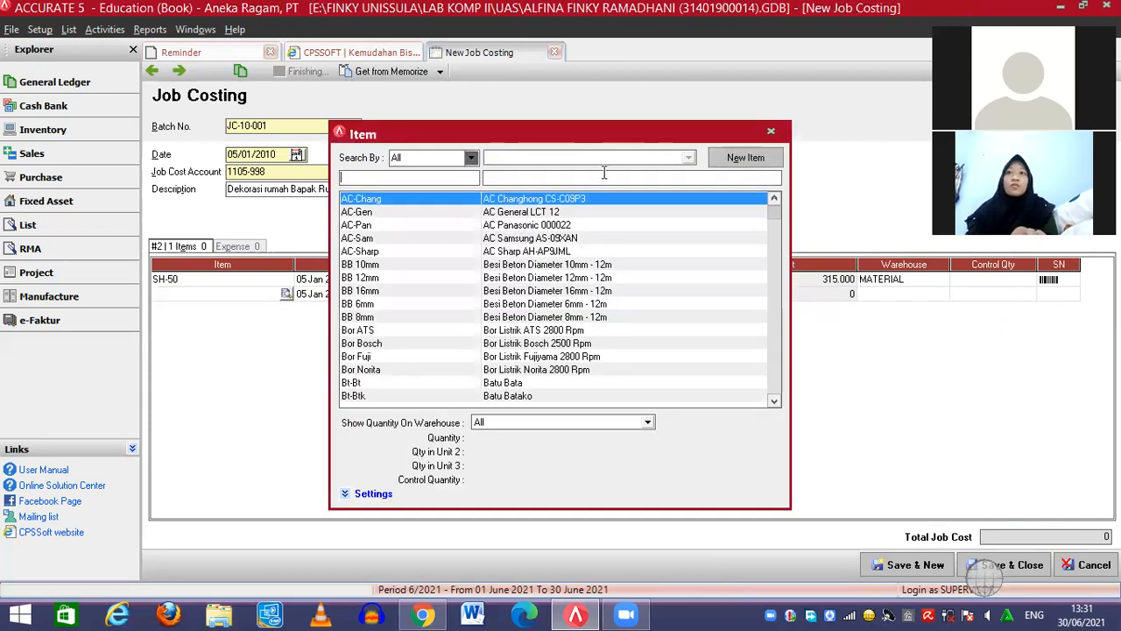
left_click(516, 172)
type("pasir biasa")
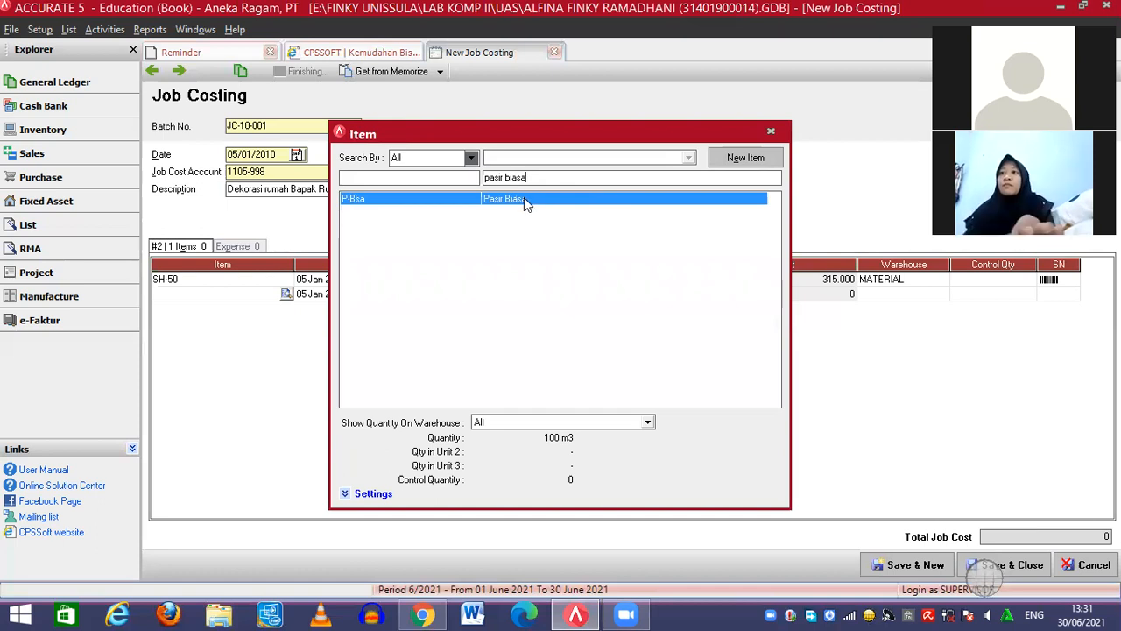
double_click(524, 197)
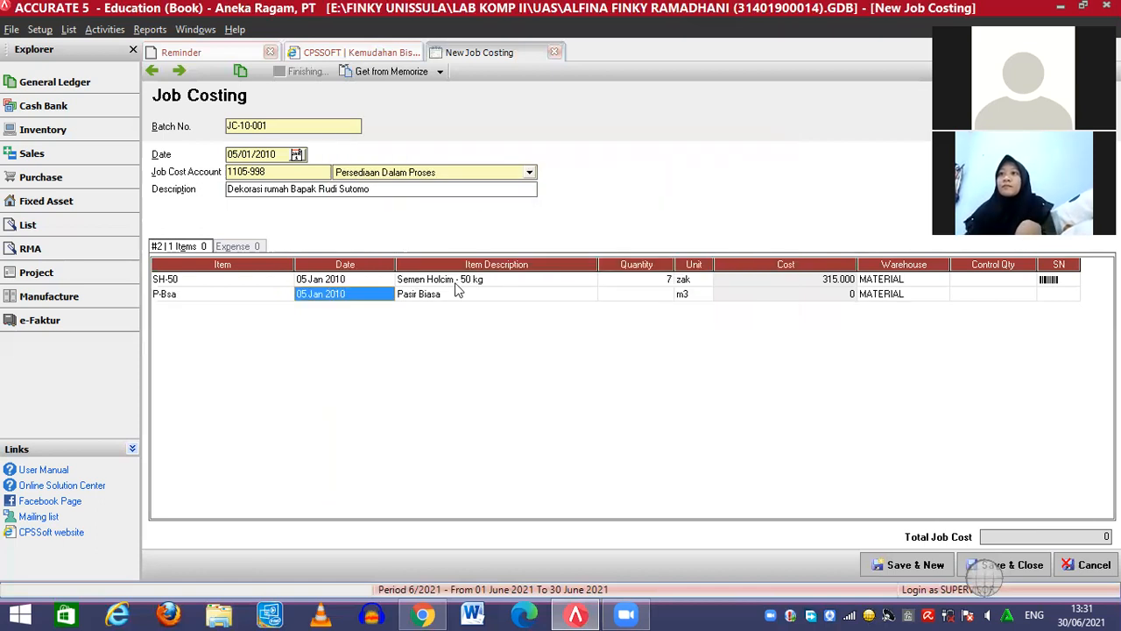
left_click(651, 298)
type("5")
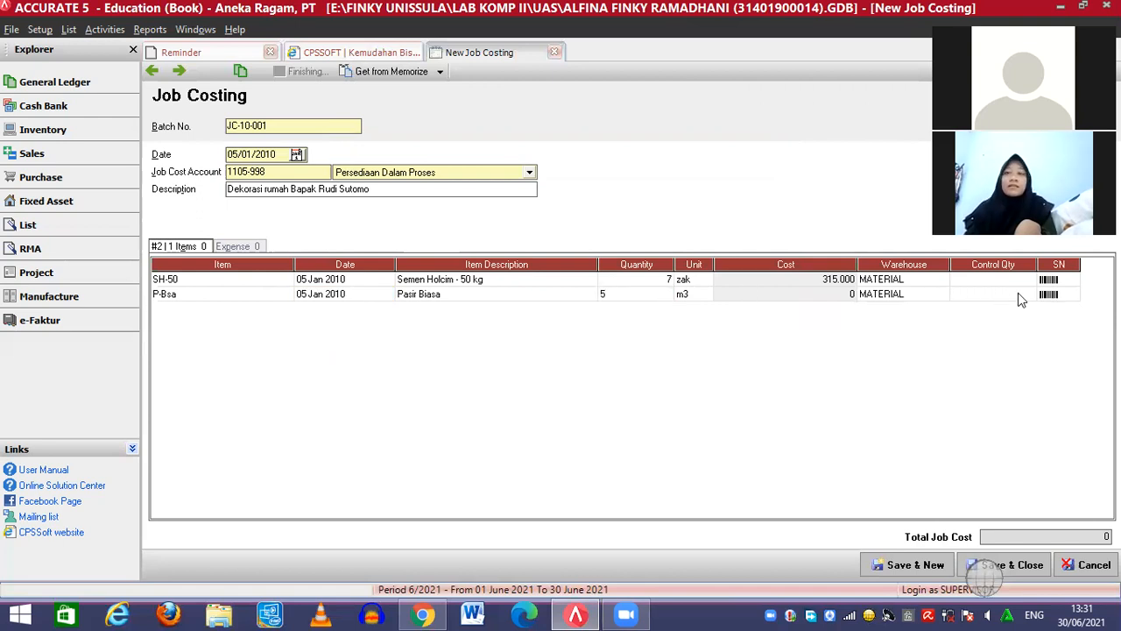
left_click(1048, 298)
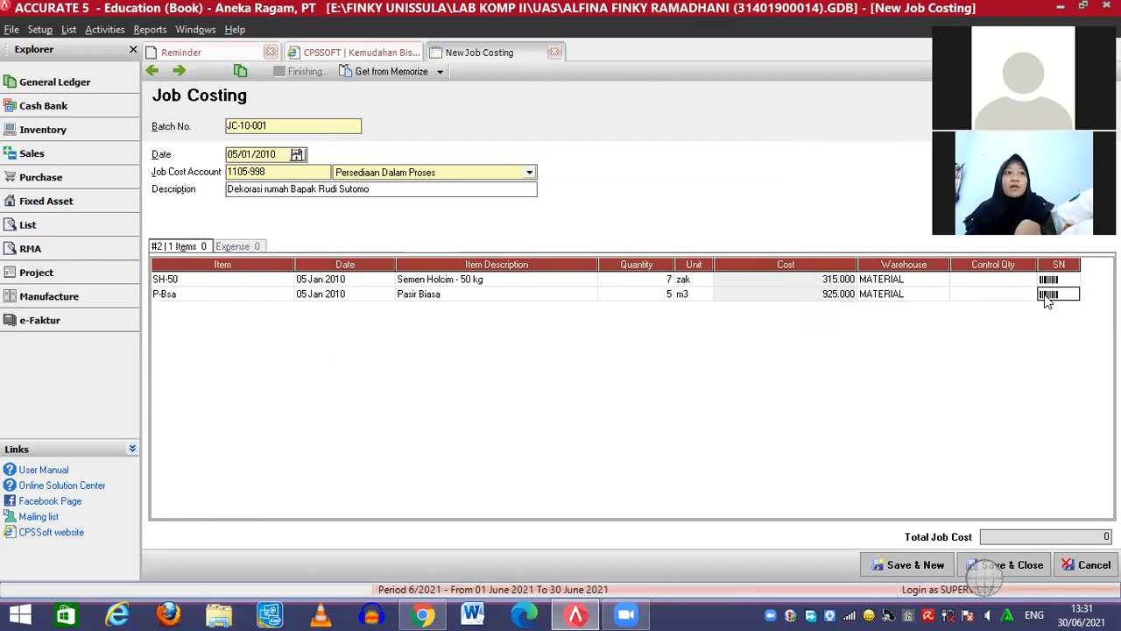
key("Tab")
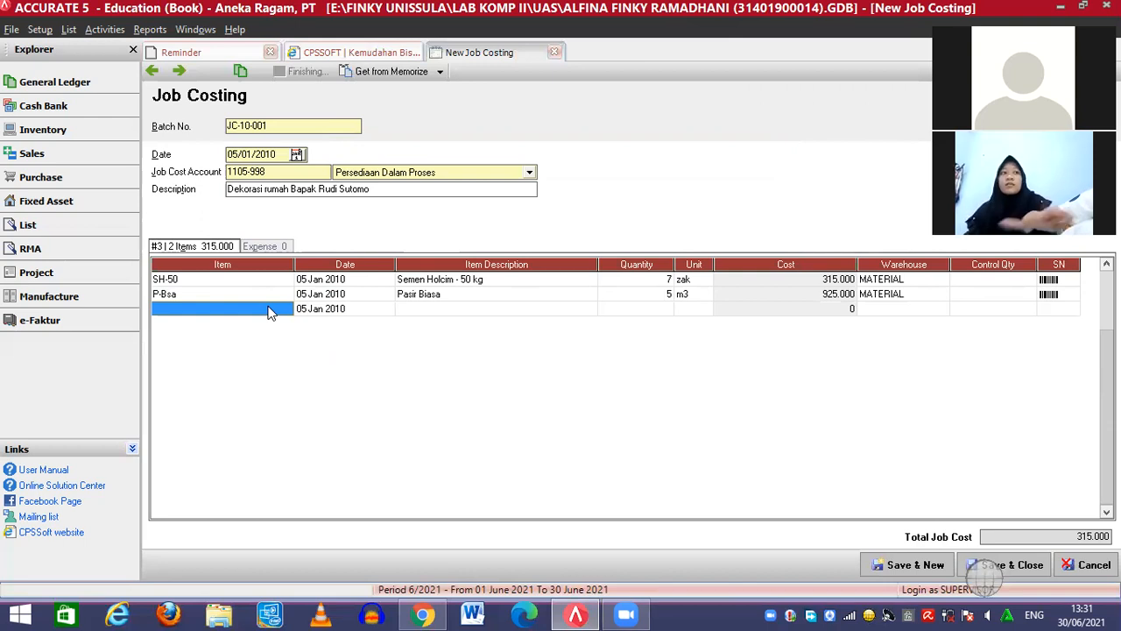
Add Cat Int Mowilex 20lt as a line with quantity 6
left_click(270, 311)
left_click(286, 310)
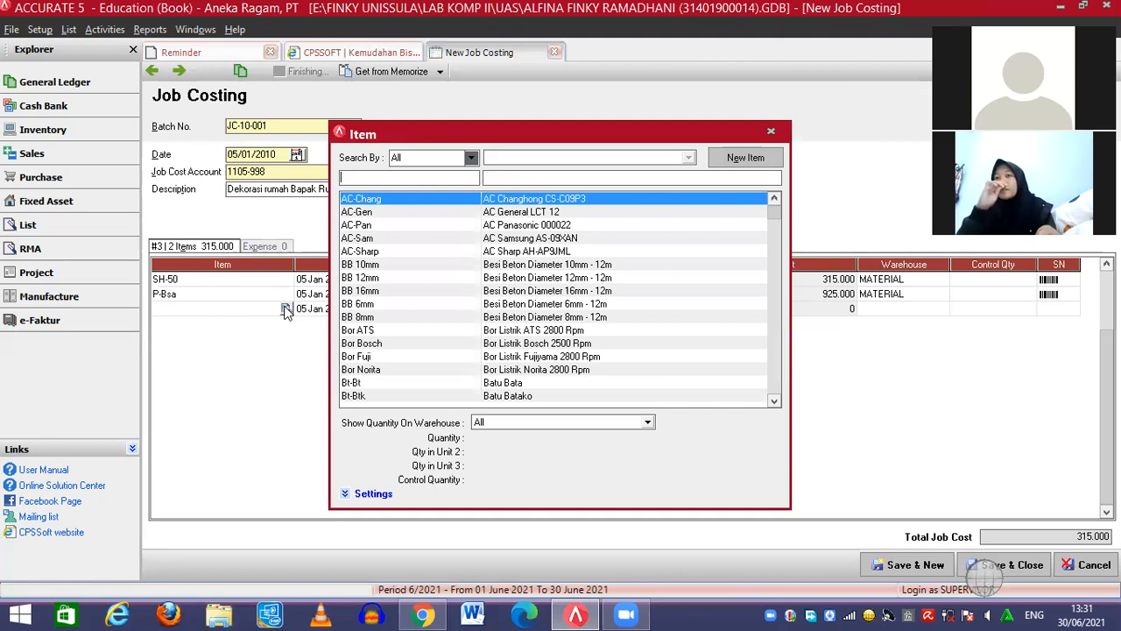
left_click(510, 178)
type("cat int")
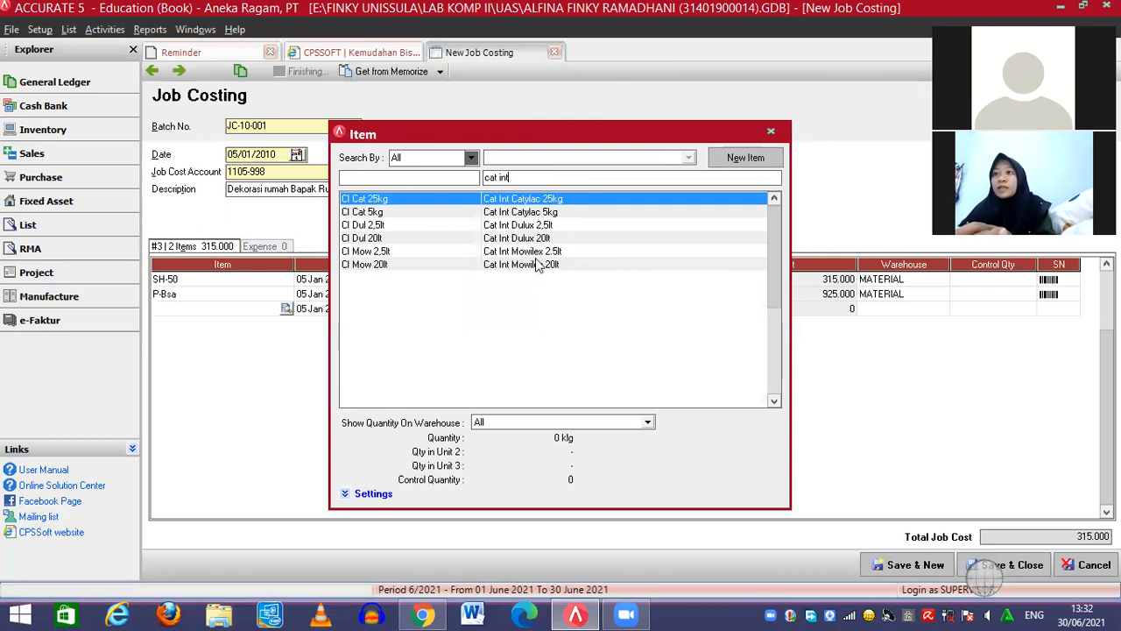
double_click(534, 264)
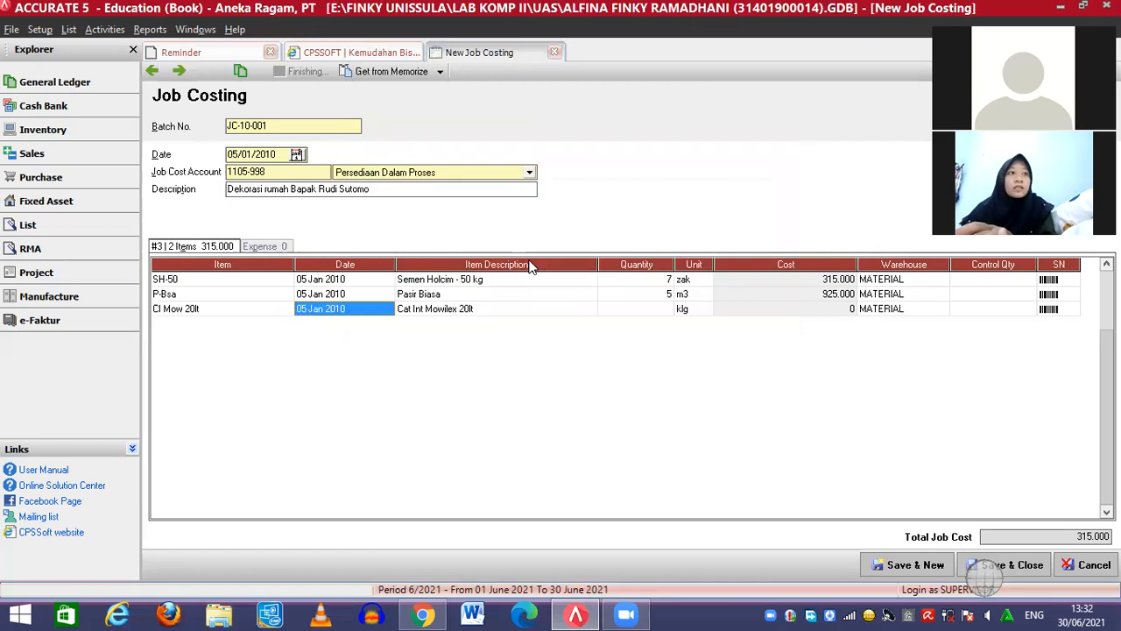
left_click(659, 312)
type("6")
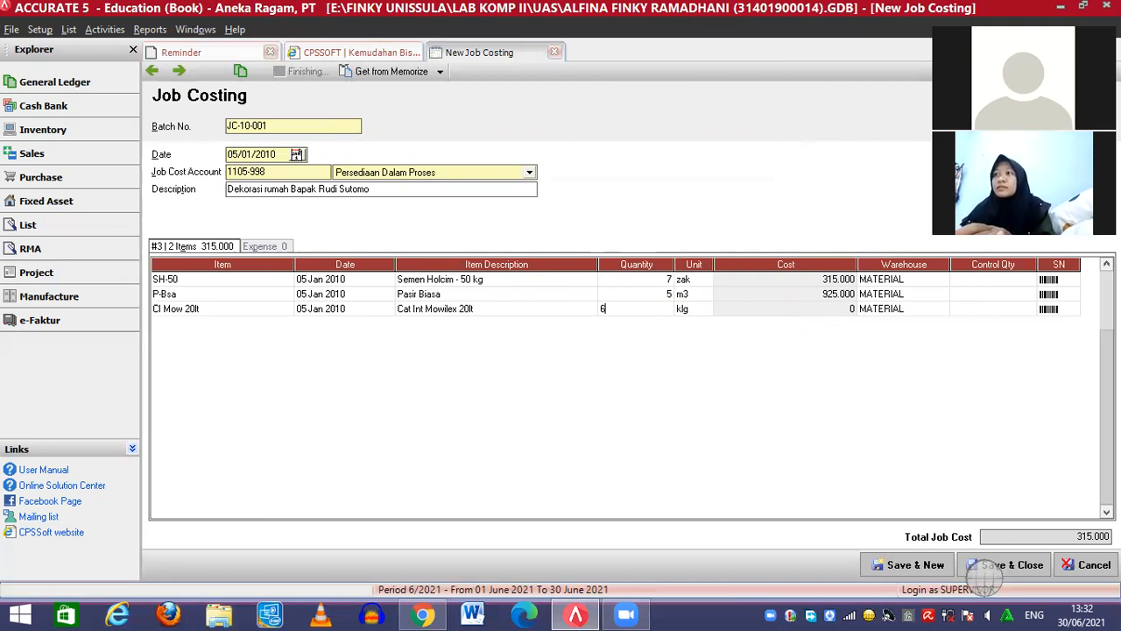
left_click(1057, 306)
key("Tab")
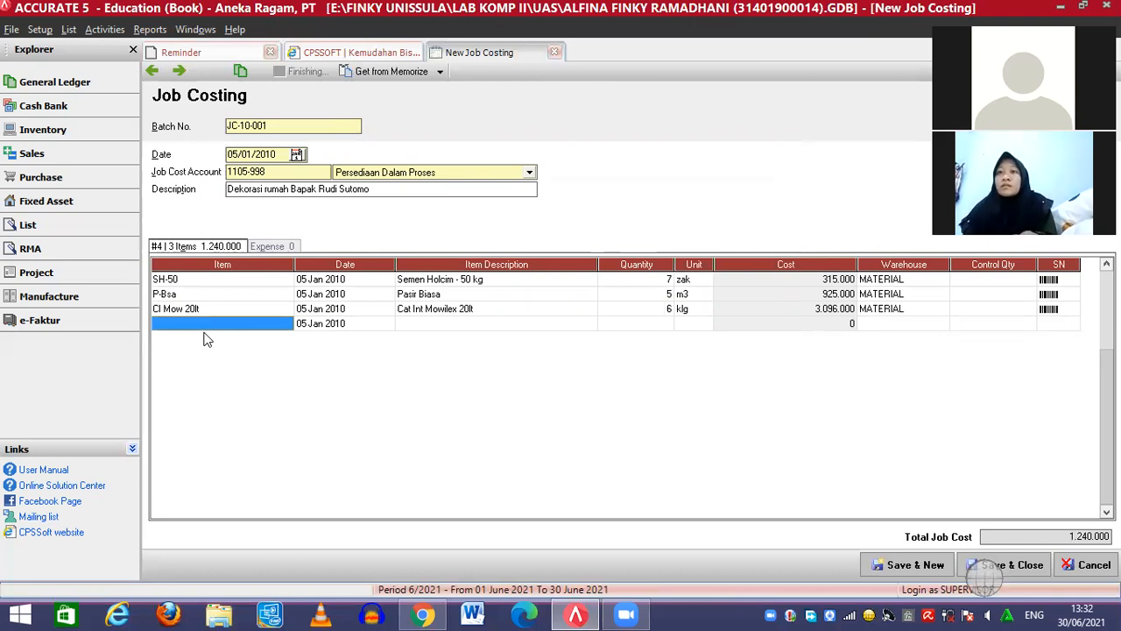
Add Cat Kayu Dulux as the fourth line with quantity 3
left_click(260, 330)
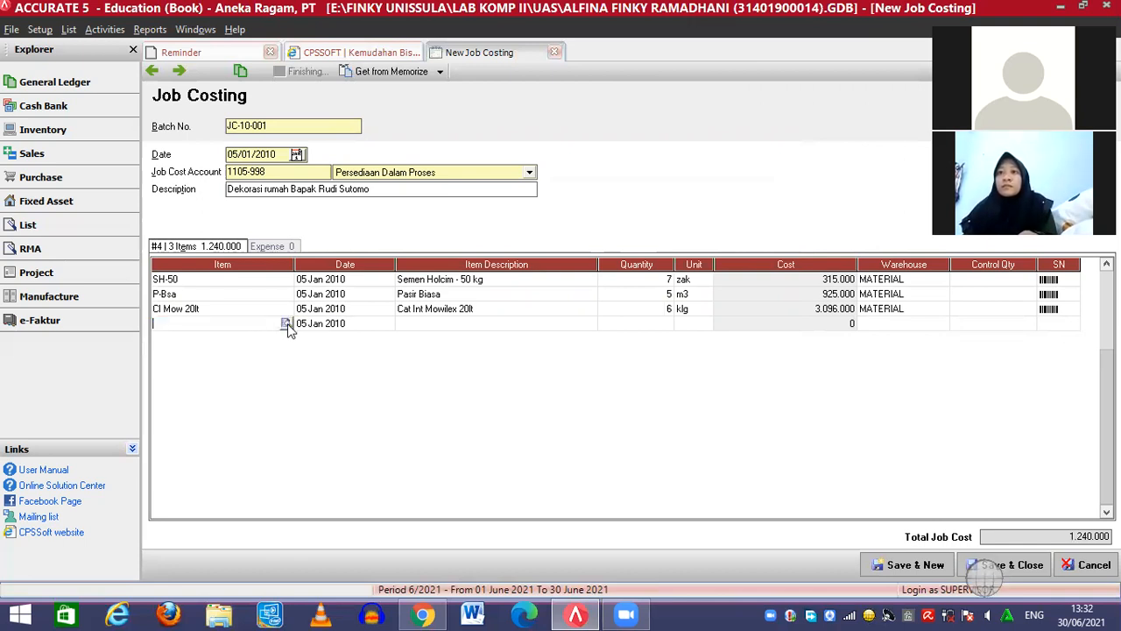
left_click(286, 324)
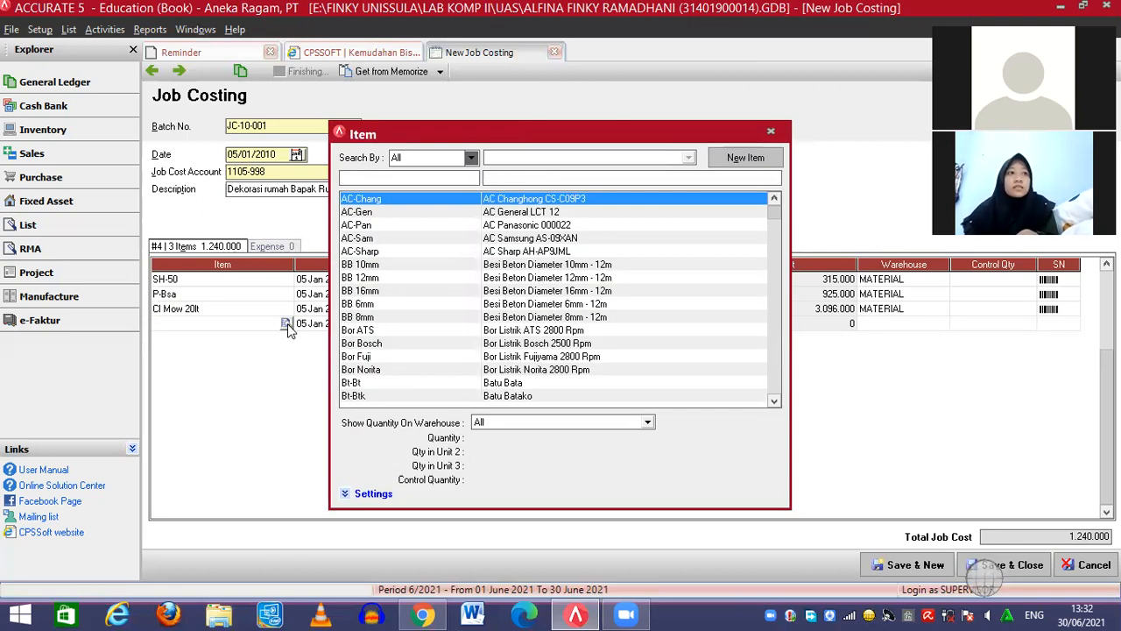
type("cat kayu du")
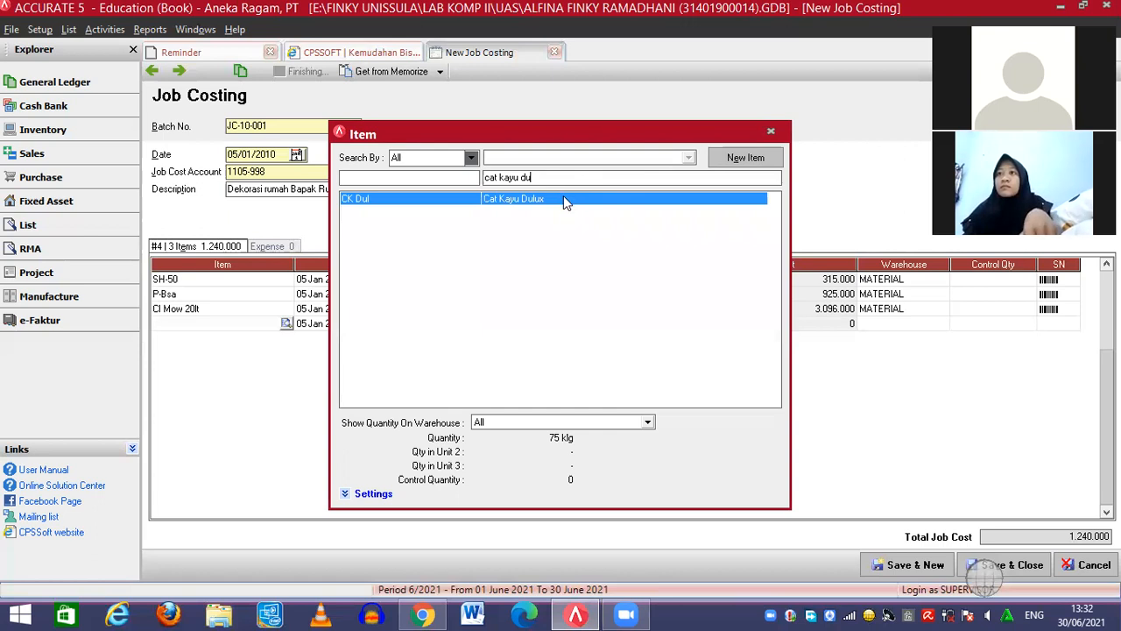
double_click(564, 195)
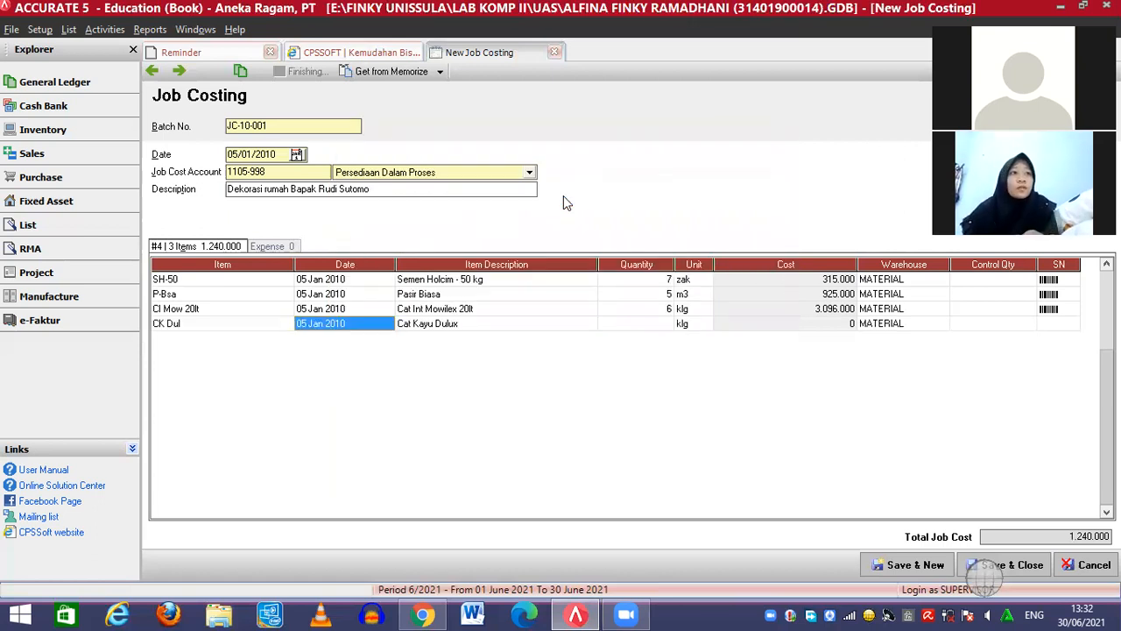
left_click(649, 325)
left_click(649, 324)
type("3")
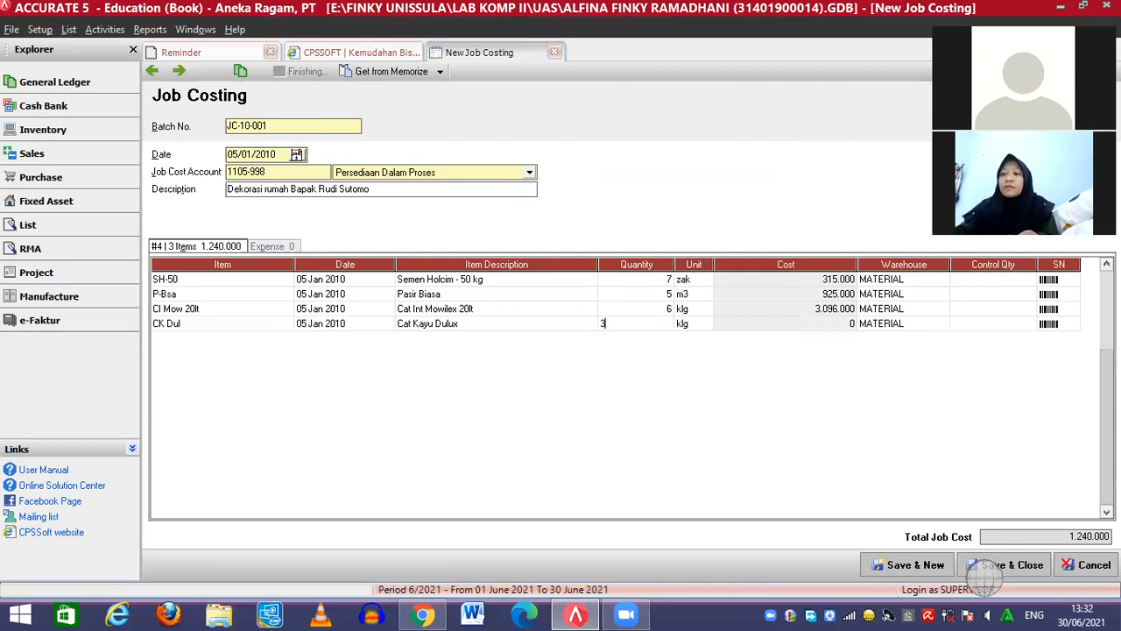
left_click(1050, 327)
key("Tab")
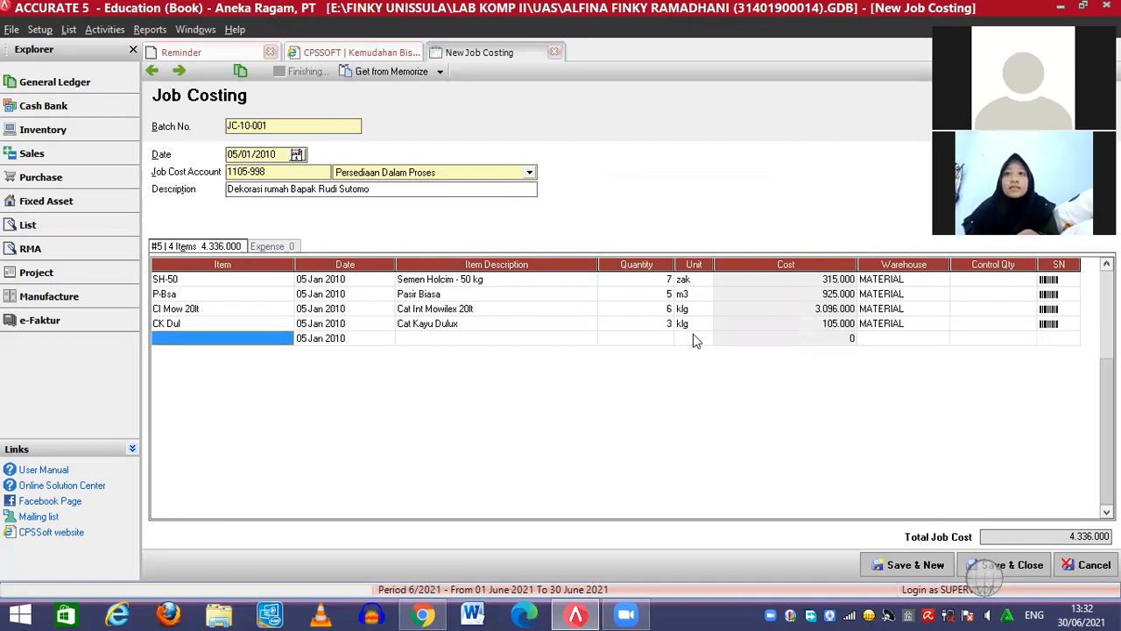
Add AC Panasonic (AC-Pan) as a line with quantity 3
left_click(277, 334)
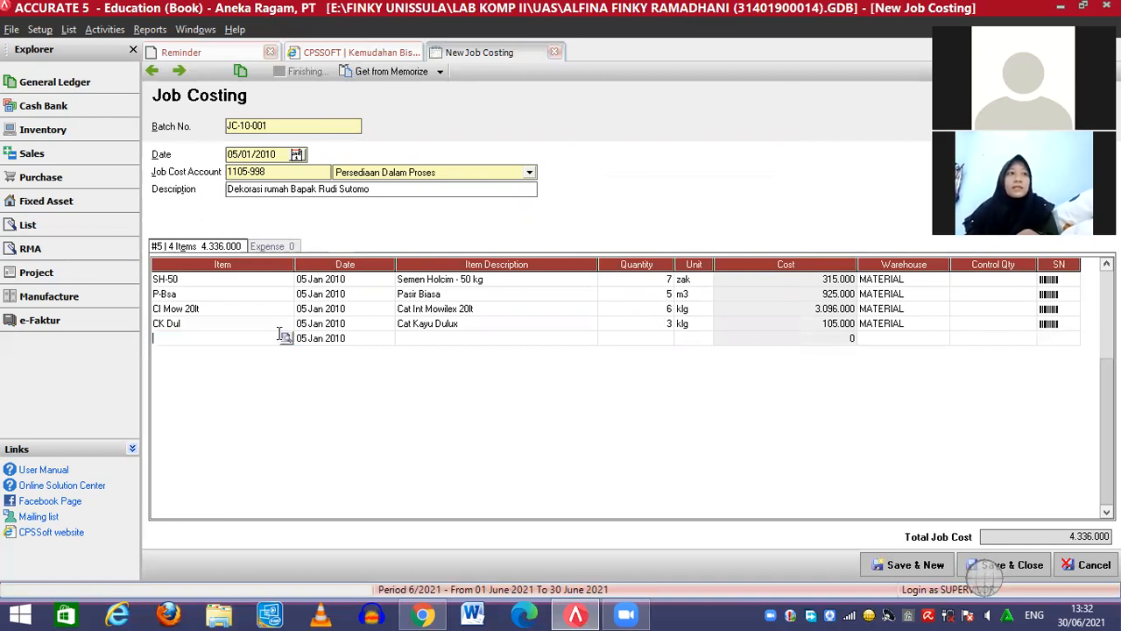
left_click(286, 338)
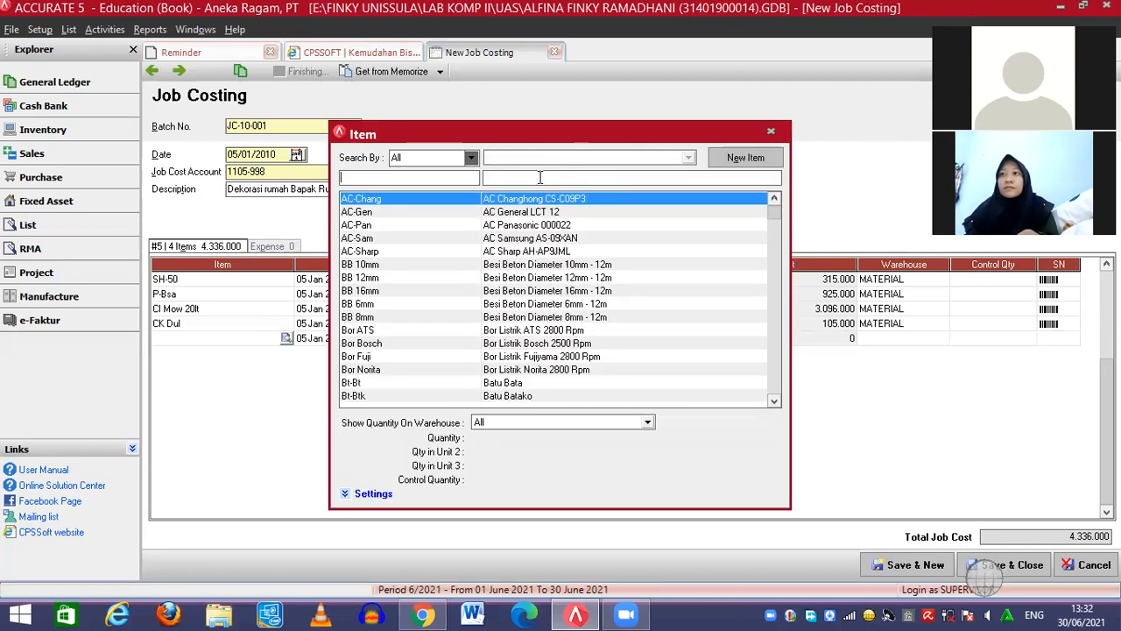
type("AC p")
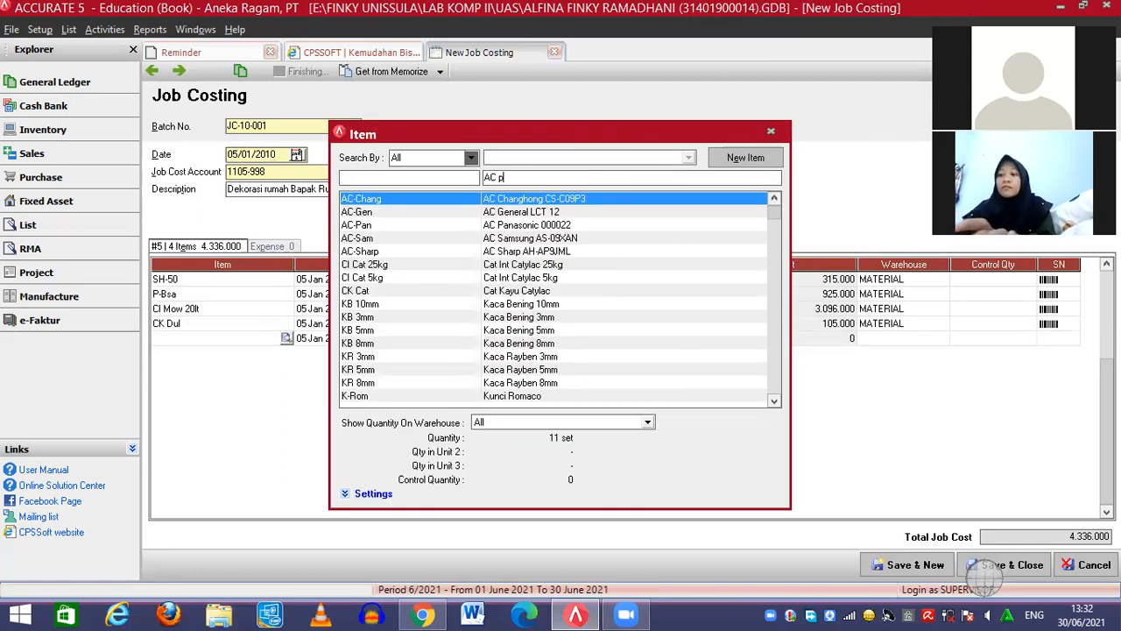
type("a")
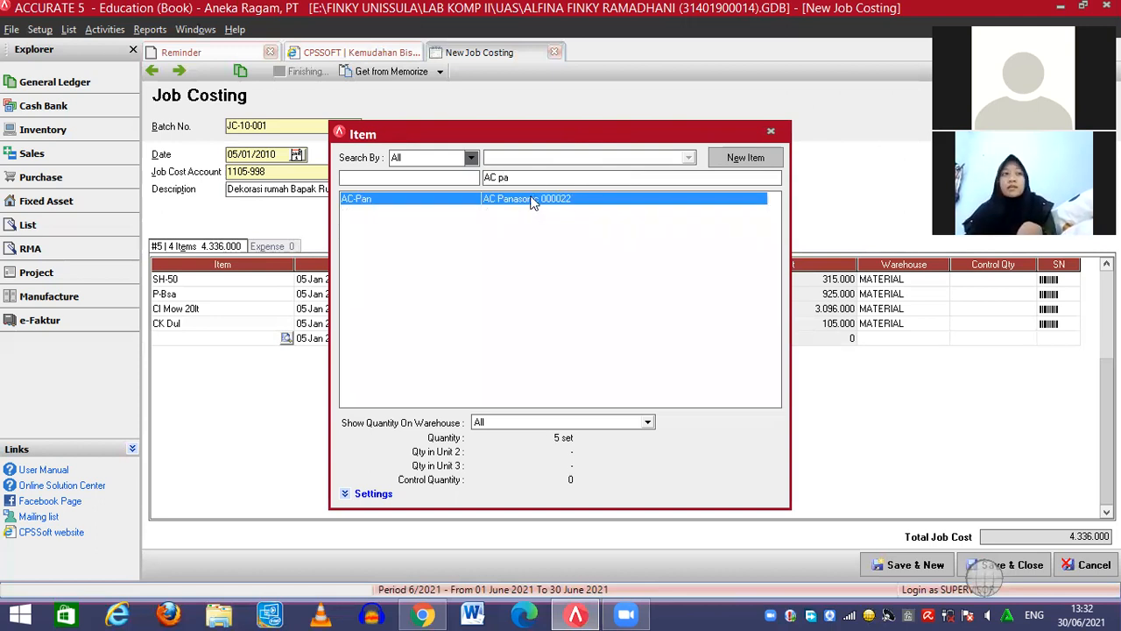
double_click(532, 198)
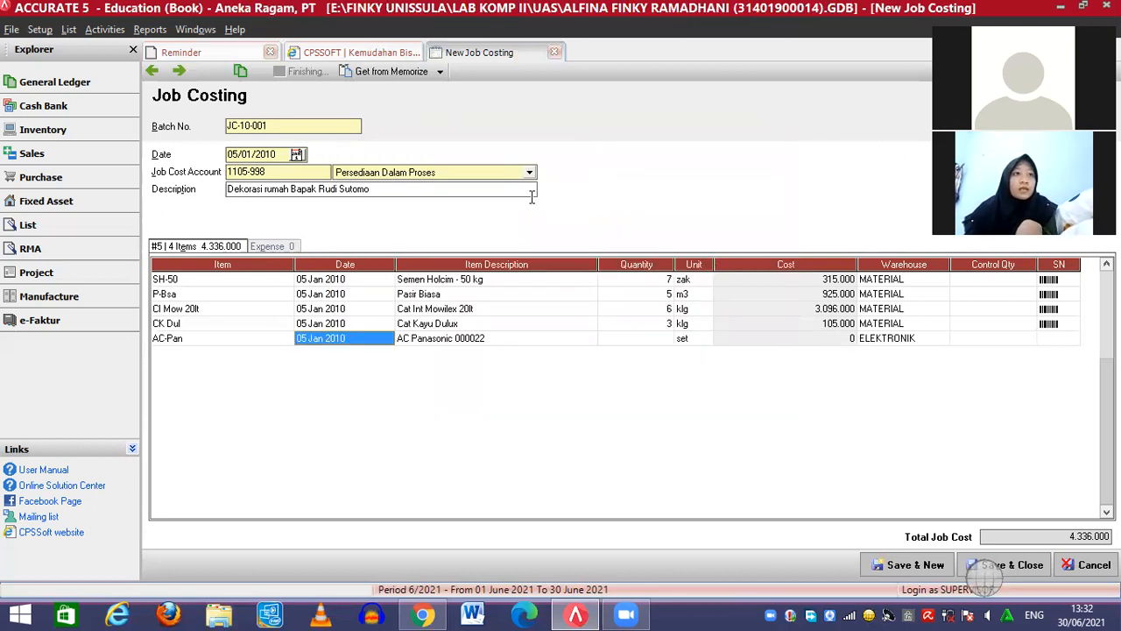
left_click(663, 339)
type("3")
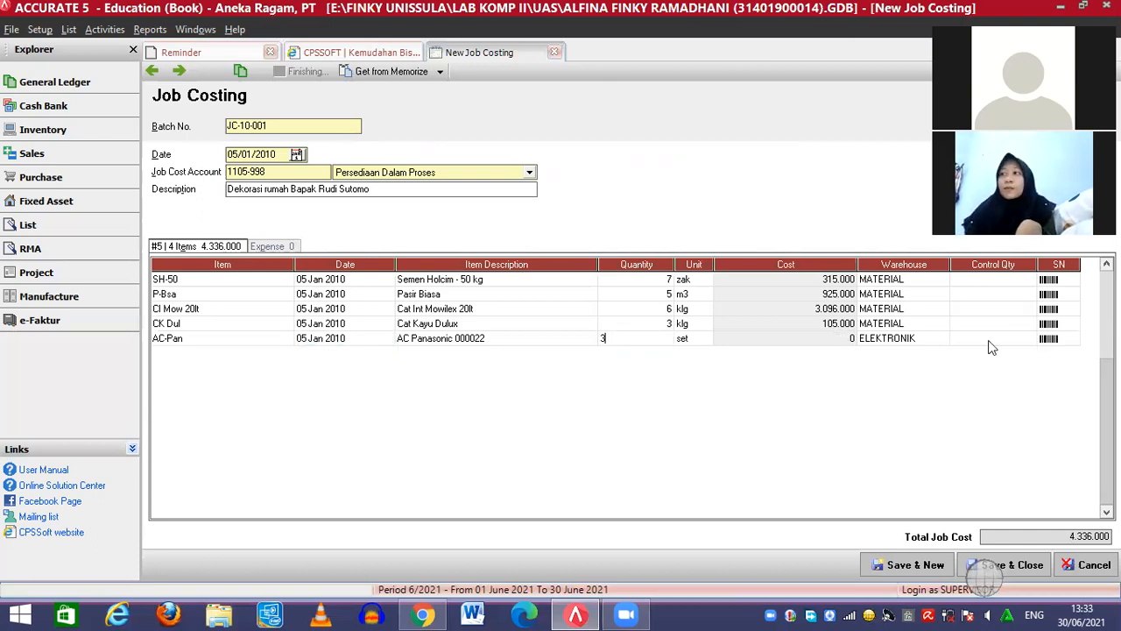
key("Return")
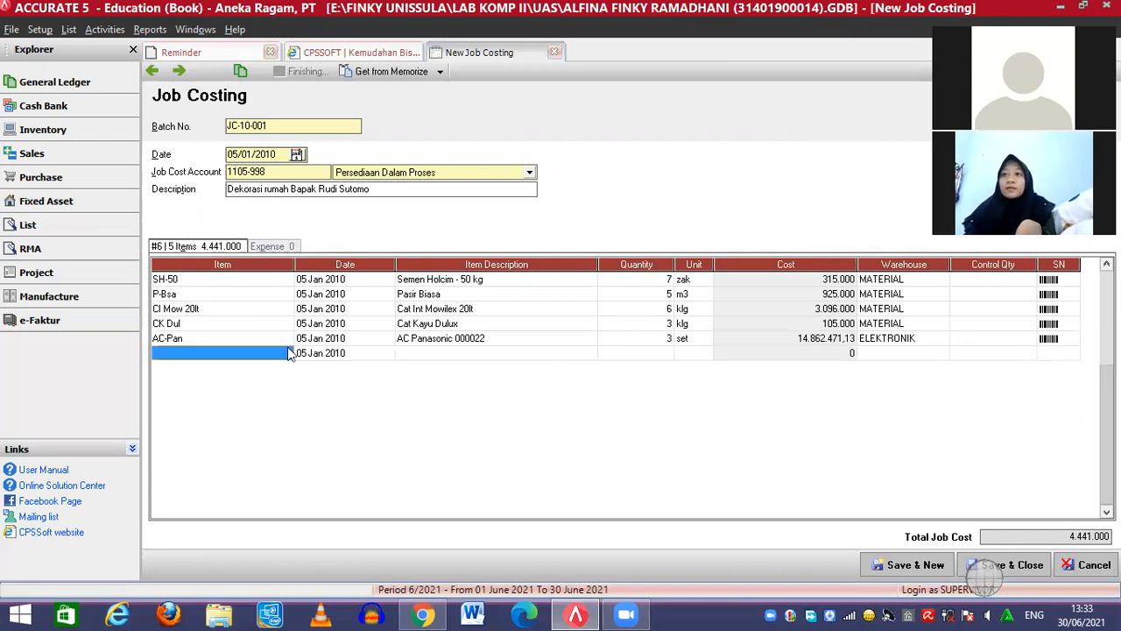
Add Meja Rias Albatros CSD&HGM as a line with quantity 2
left_click(286, 354)
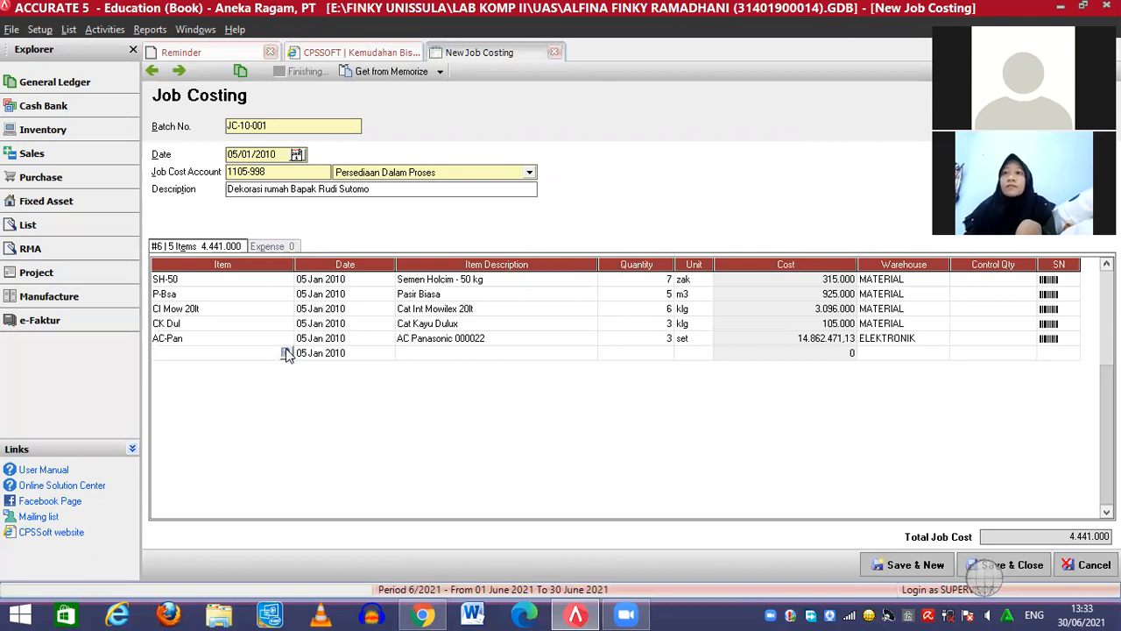
left_click(286, 354)
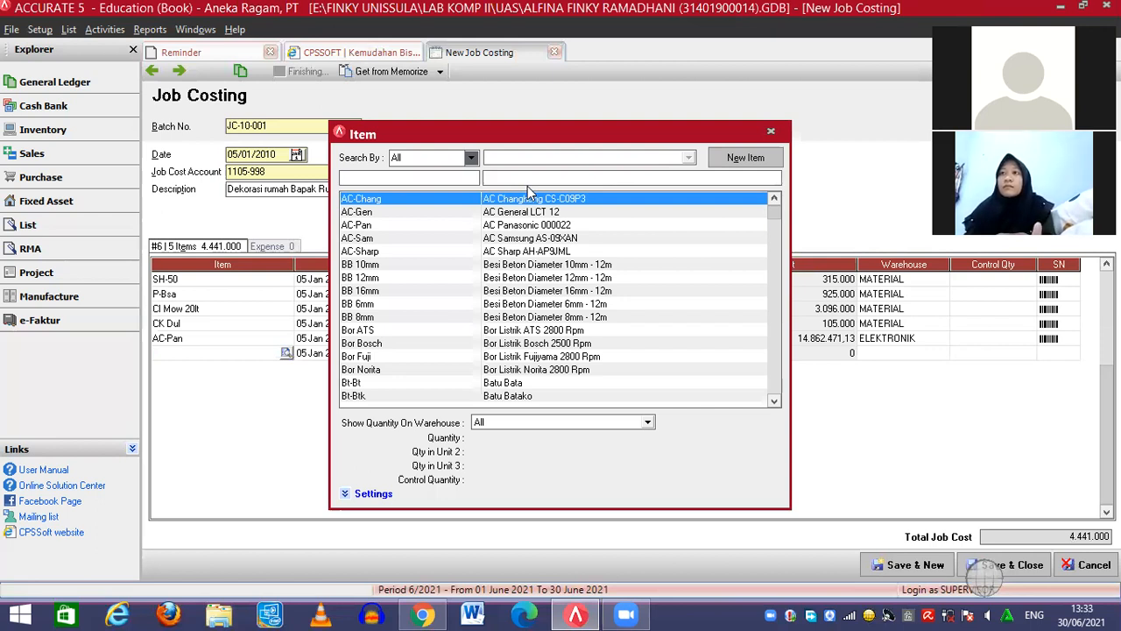
left_click(520, 180)
type("M")
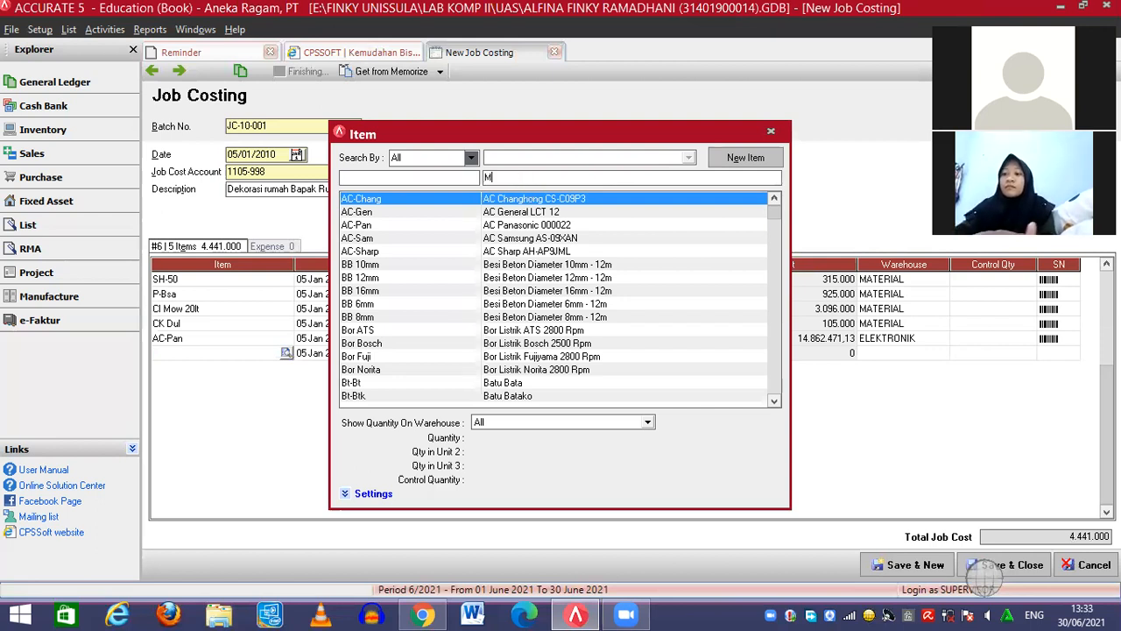
type("eja rias")
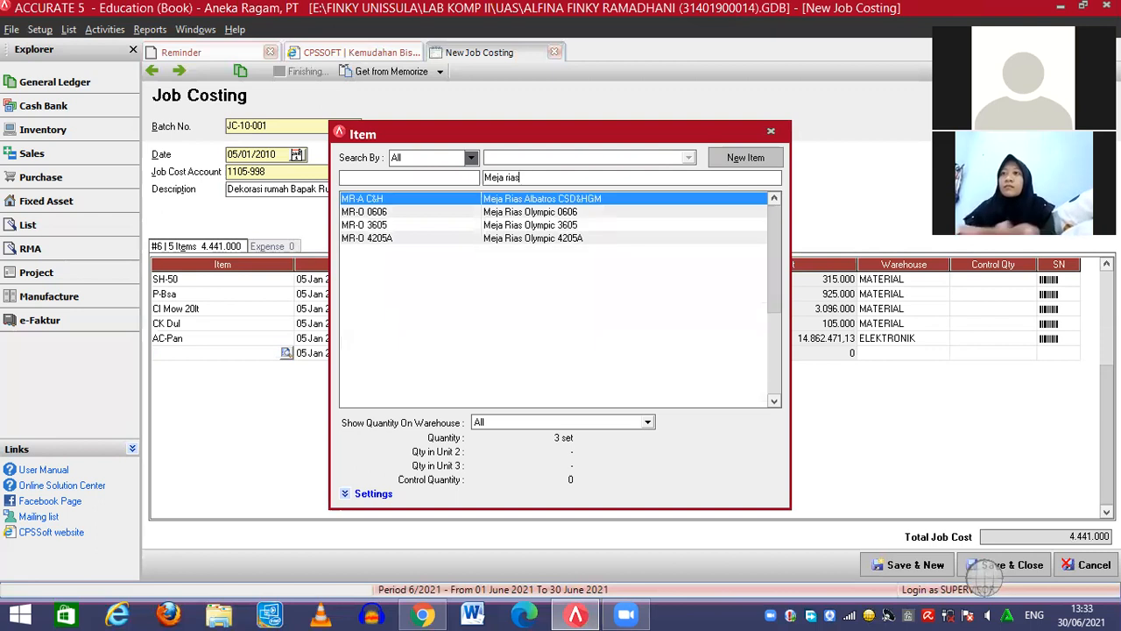
double_click(547, 200)
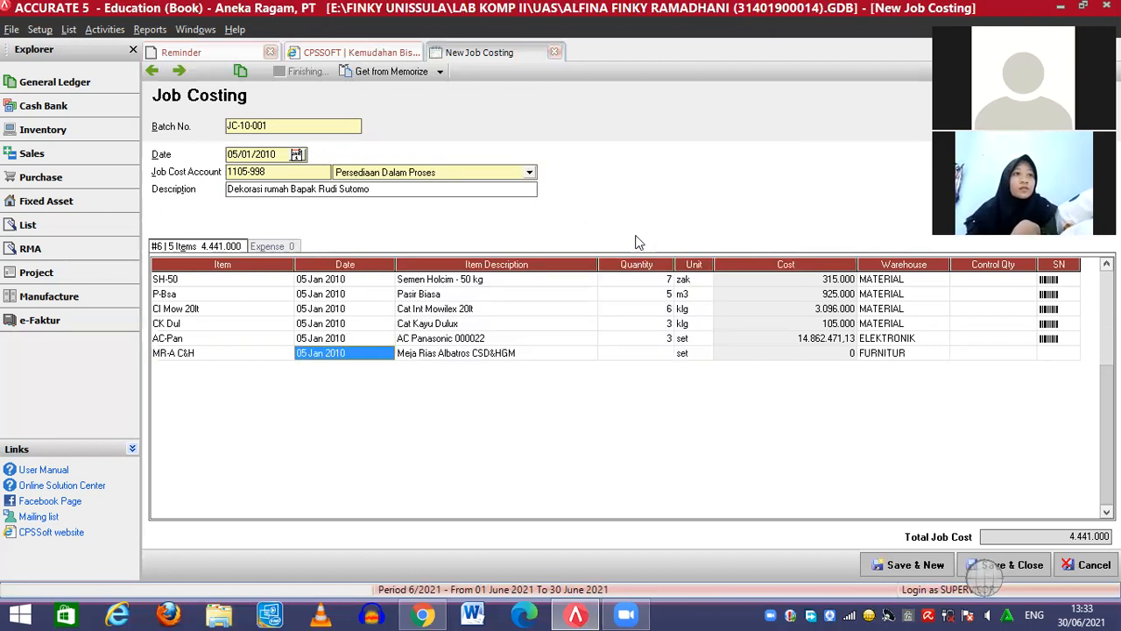
left_click(663, 353)
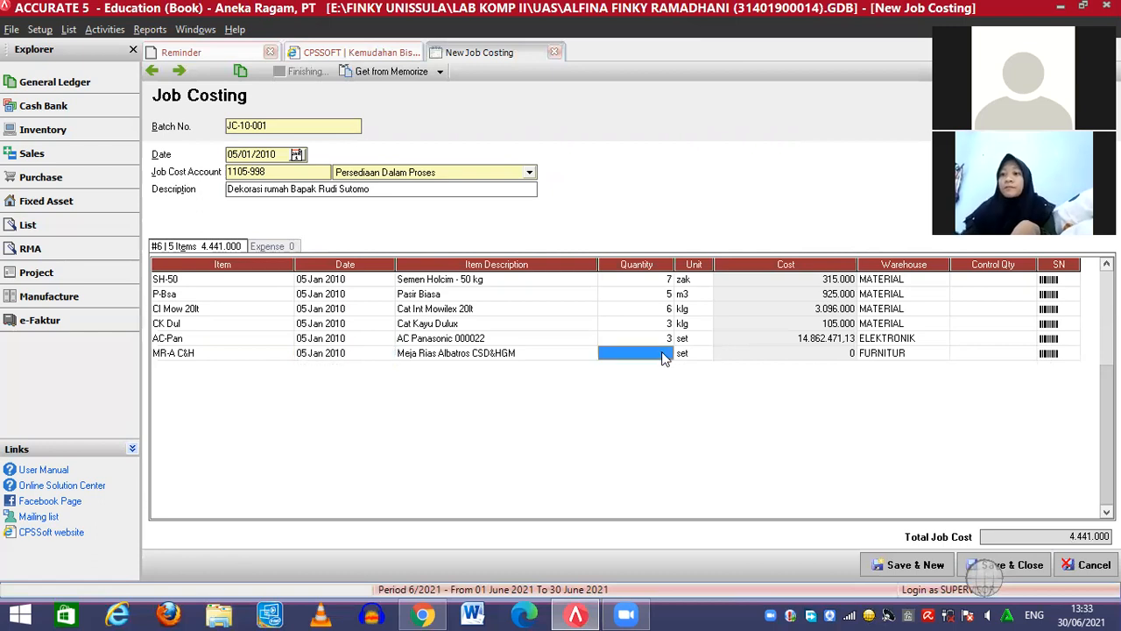
type("2")
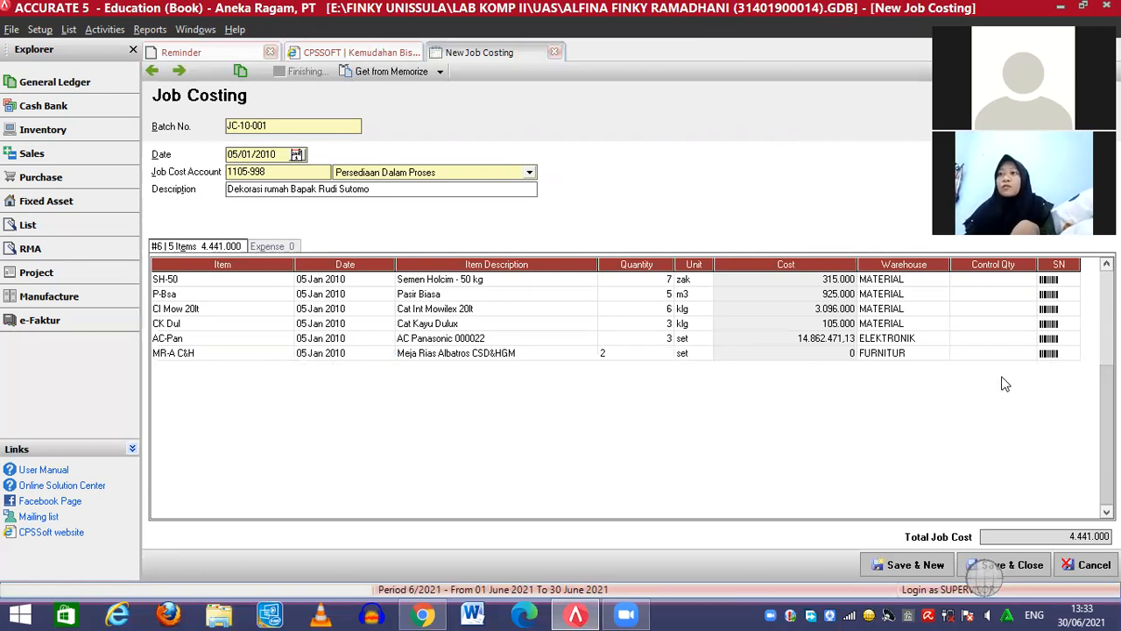
left_click(1056, 358)
key("Return")
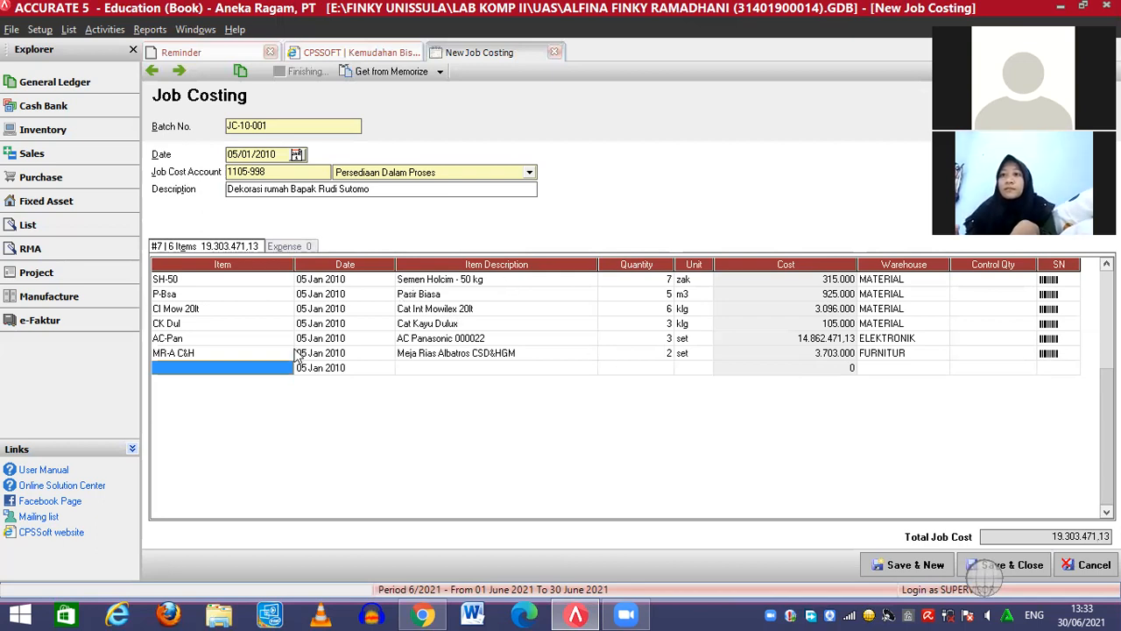
Add Lemari 3 Pintu - Kaca Black (L3P-KB) with quantity 1
left_click(281, 372)
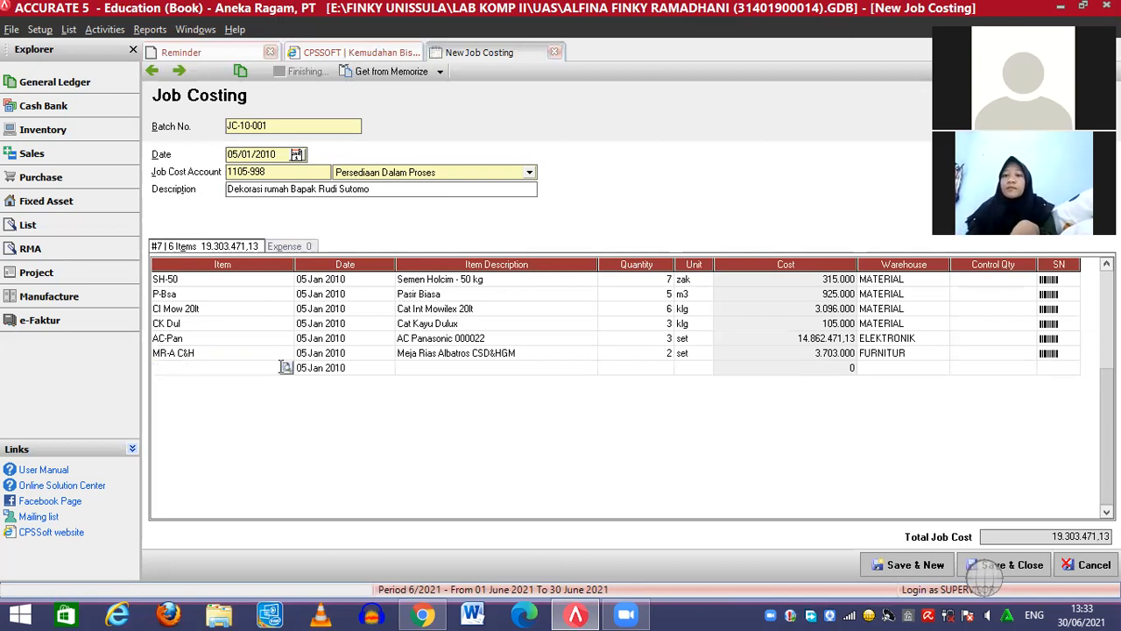
left_click(286, 368)
left_click(539, 176)
type("Lemar")
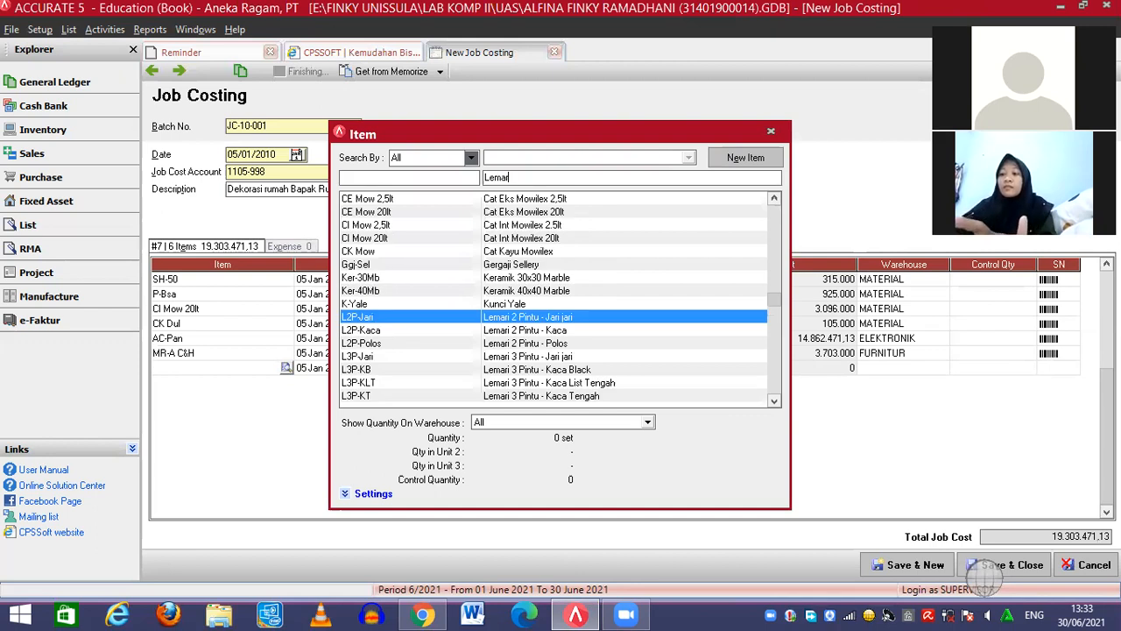
type("i")
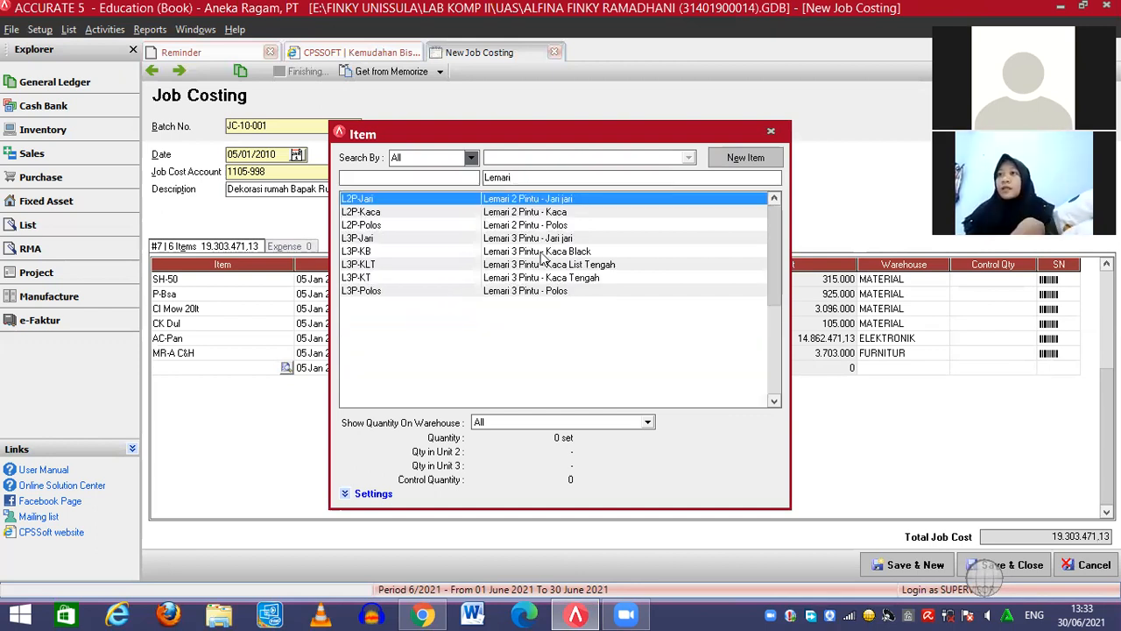
double_click(541, 253)
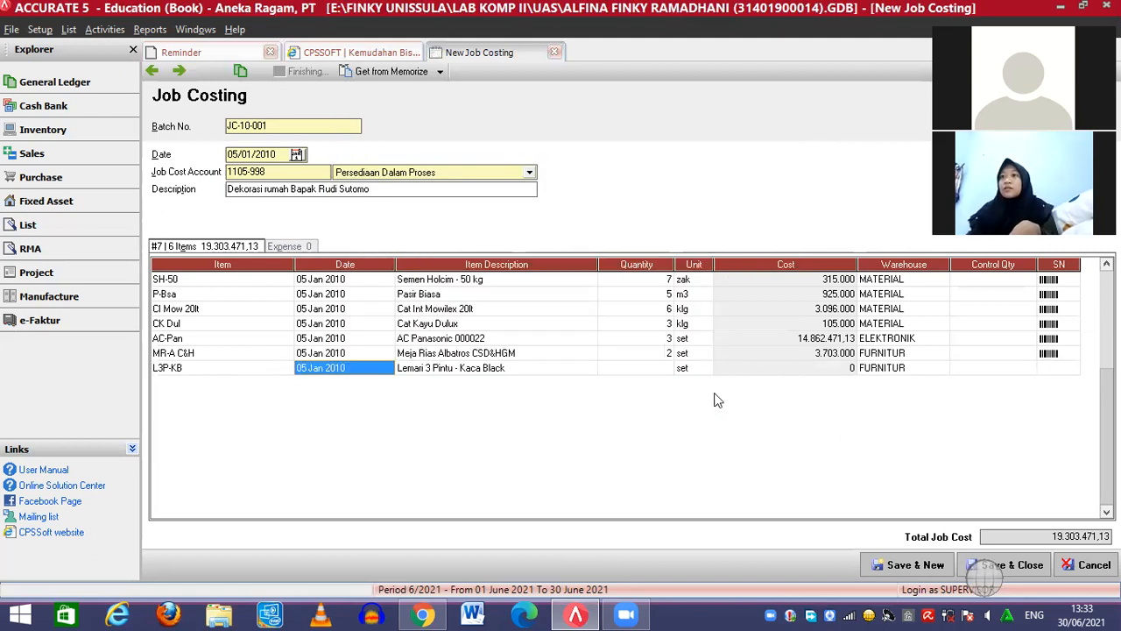
left_click(652, 368)
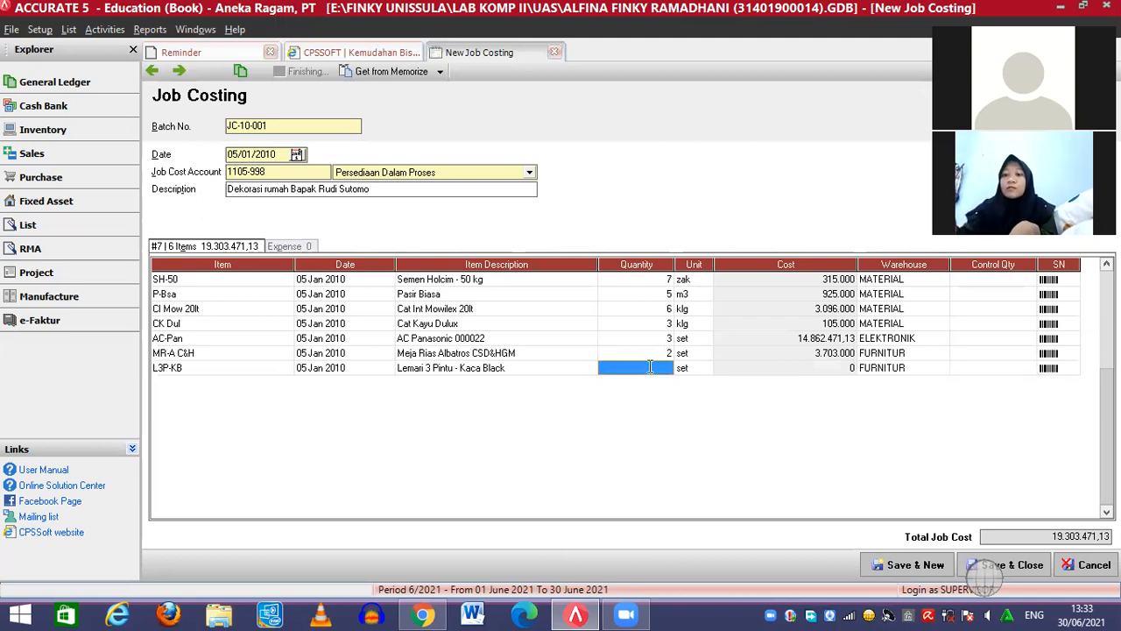
type("1")
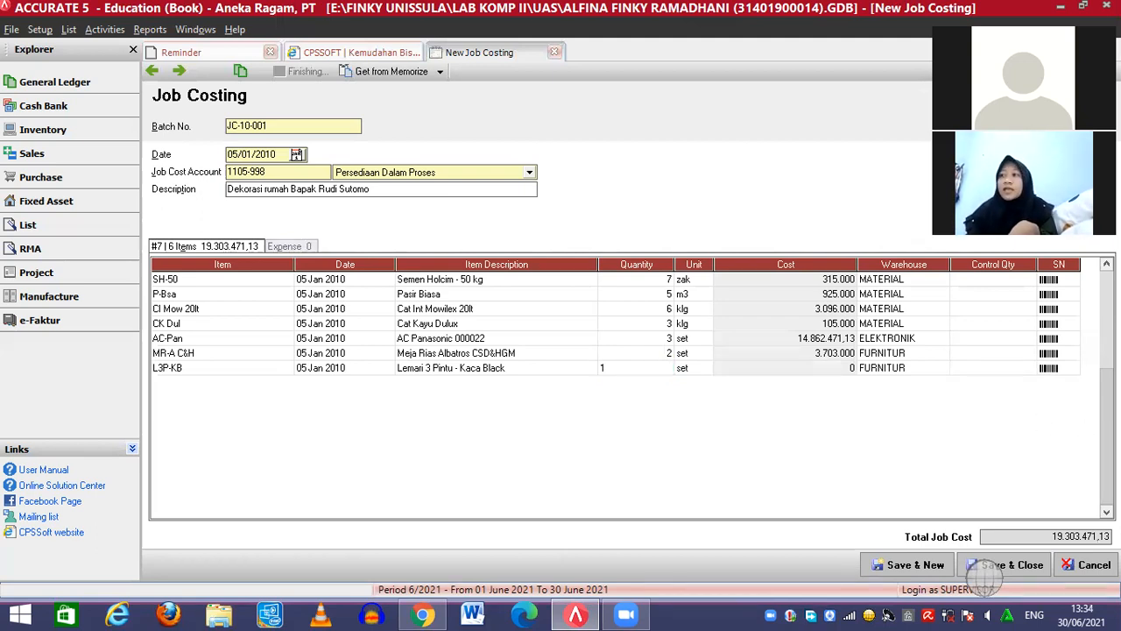
left_click(1057, 369)
key("Down")
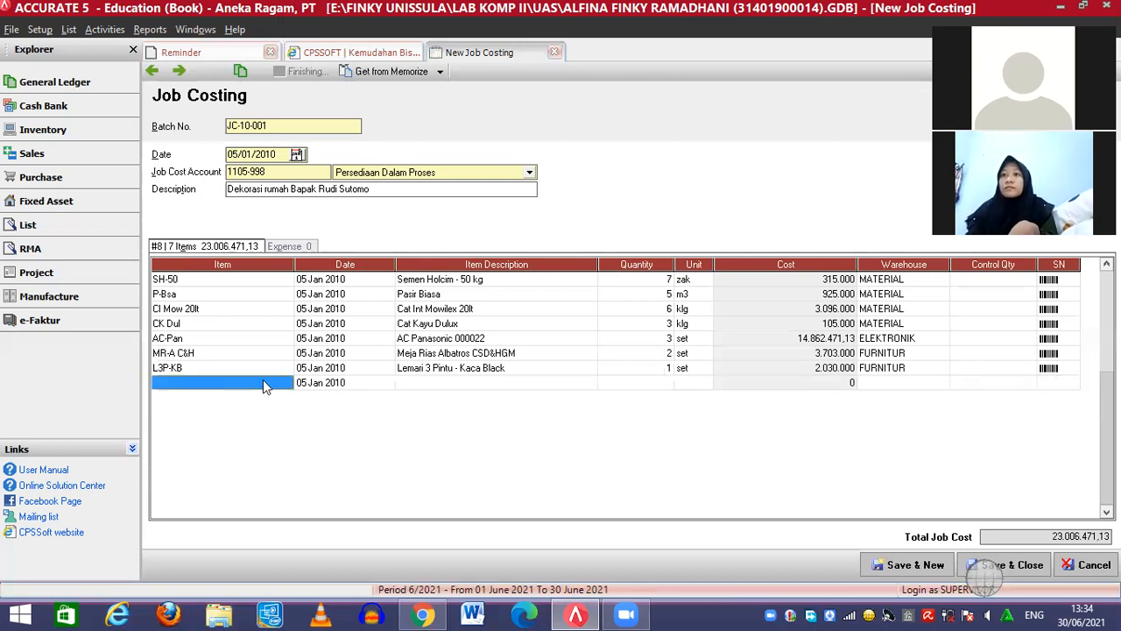
Add Lemari 3 Pintu - Kaca List Tengah (L3P-KLT) with quantity 1
left_click(263, 382)
left_click(285, 383)
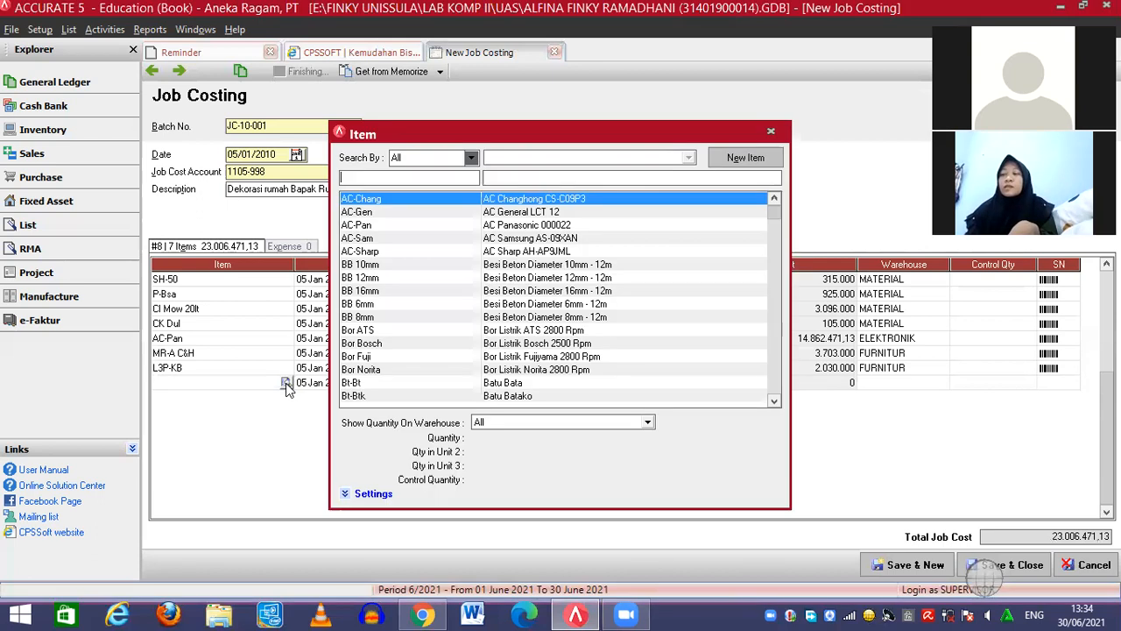
left_click(544, 179)
type("lemari")
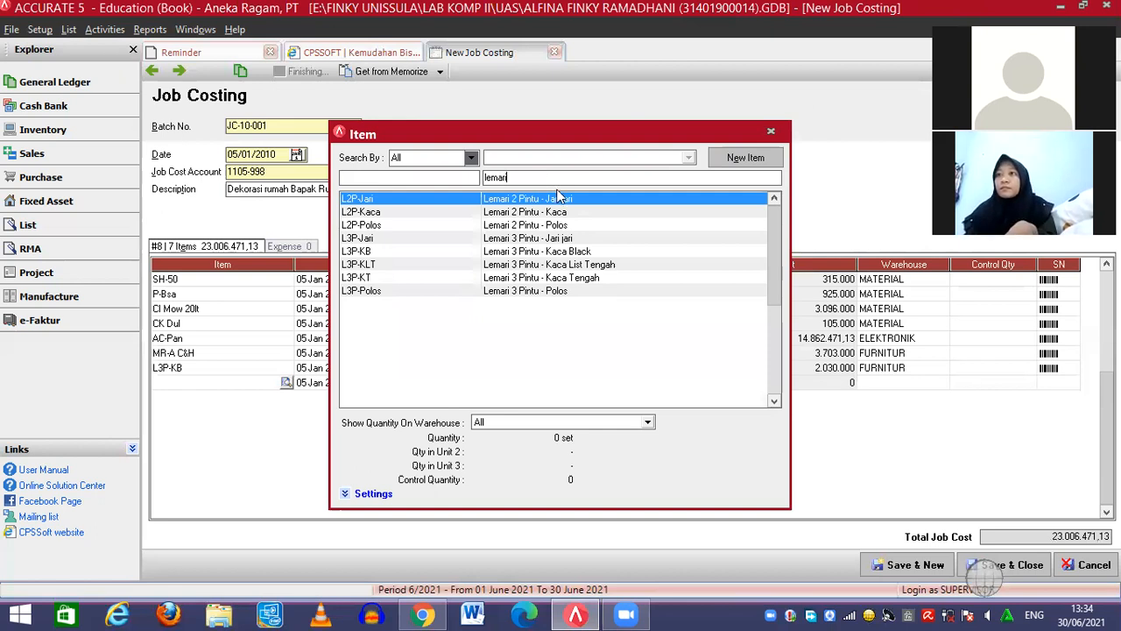
double_click(559, 265)
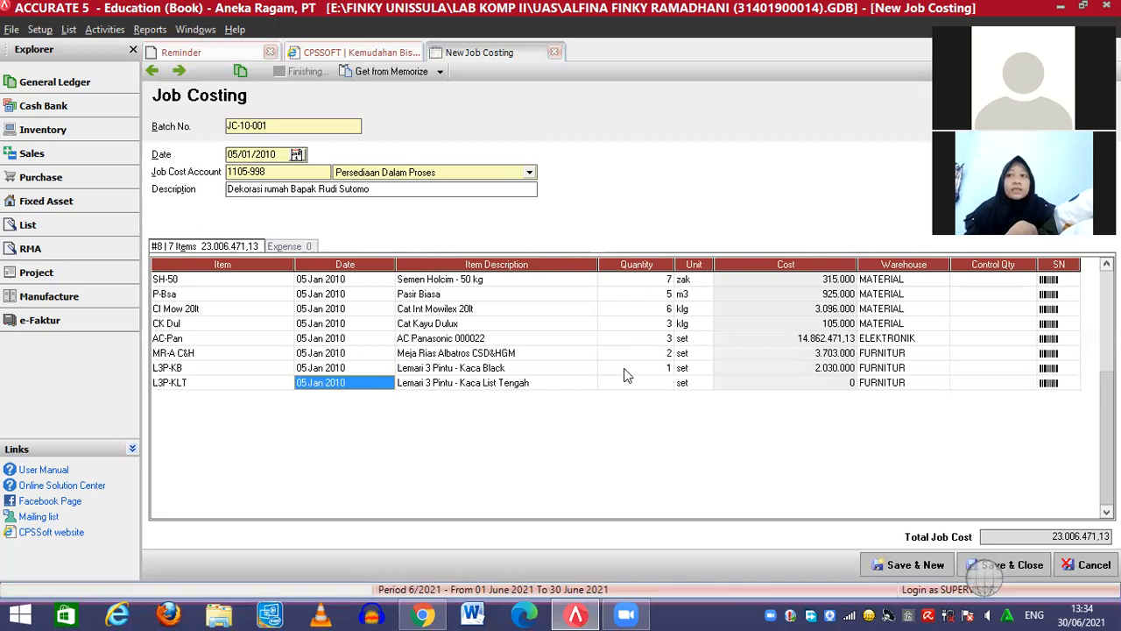
left_click(643, 385)
type("1")
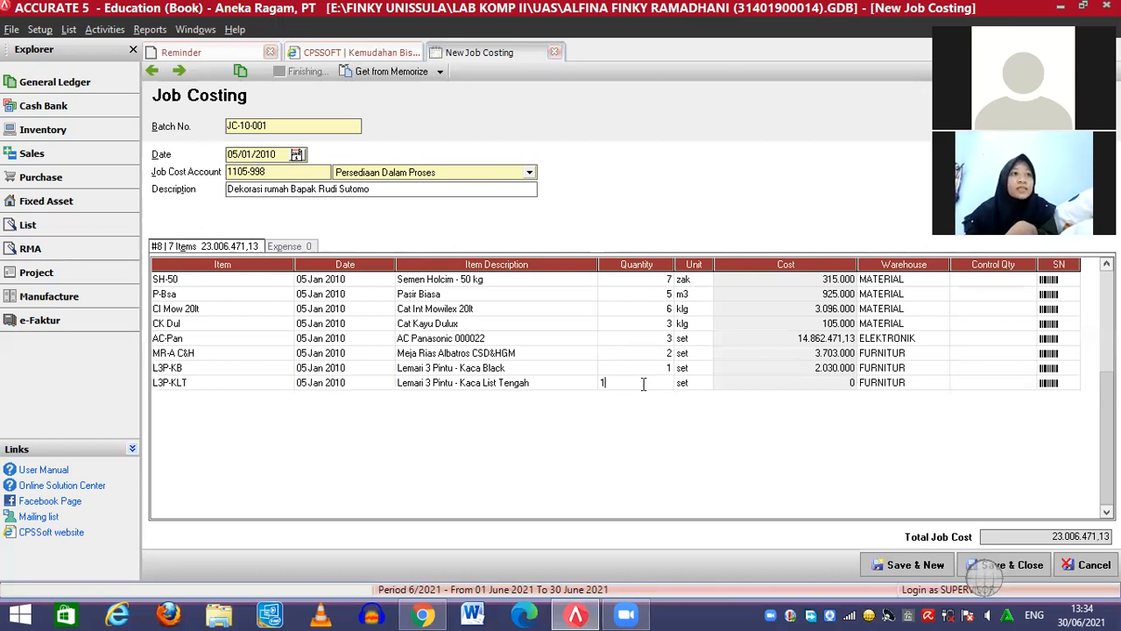
left_click(1051, 385)
key("Tab")
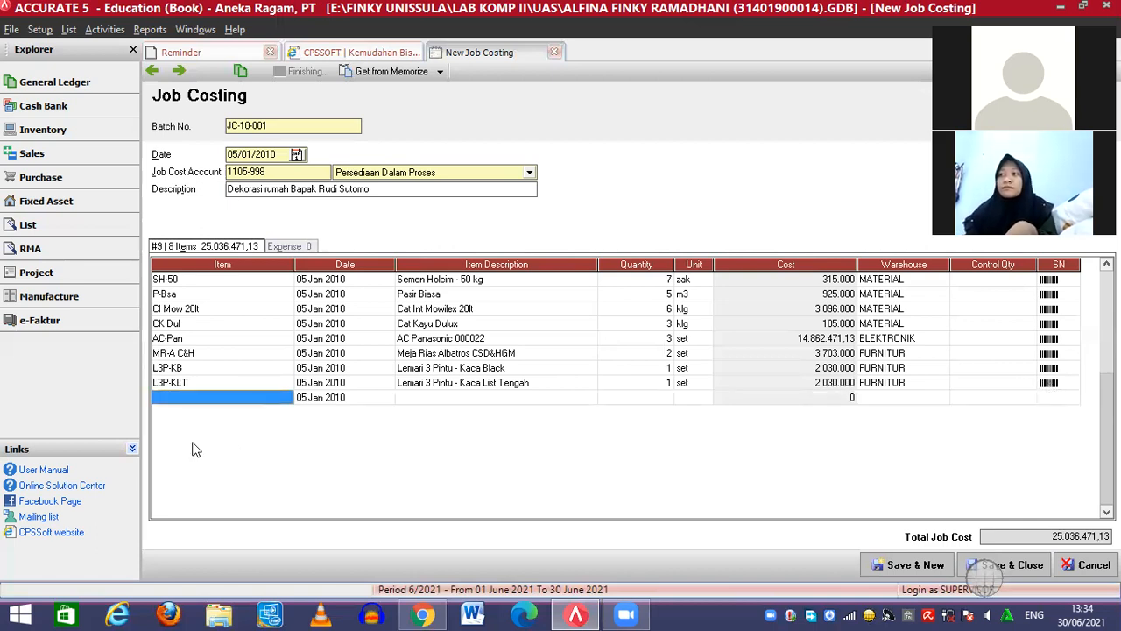
left_click(272, 397)
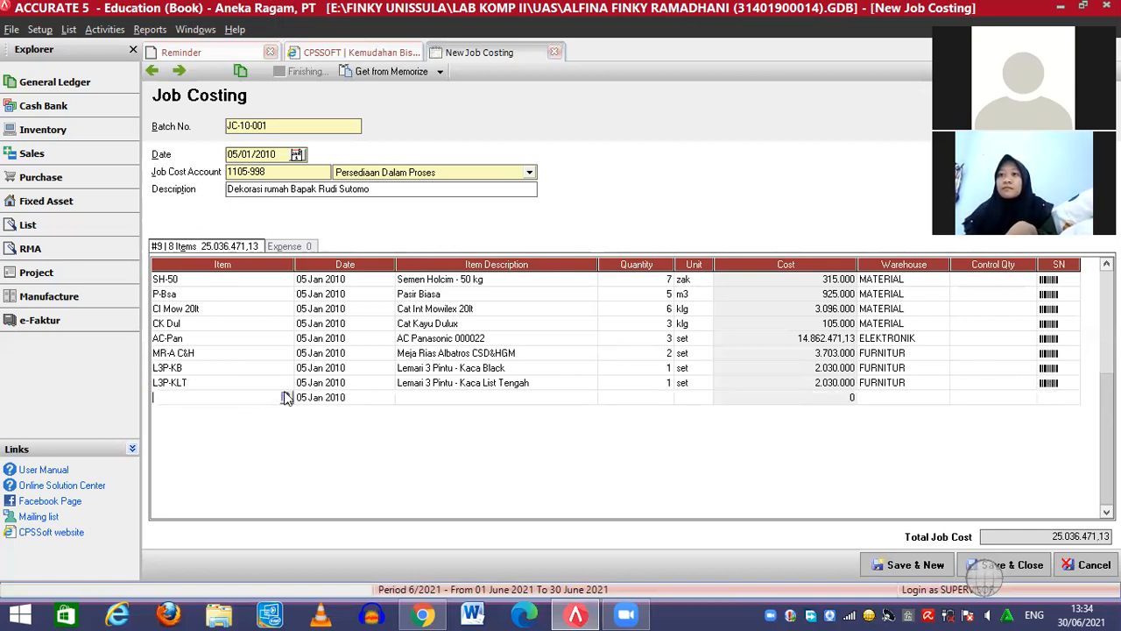
Add one set of Kitchen Set White (KS-White, 1.820.000) to the job costing items
left_click(285, 397)
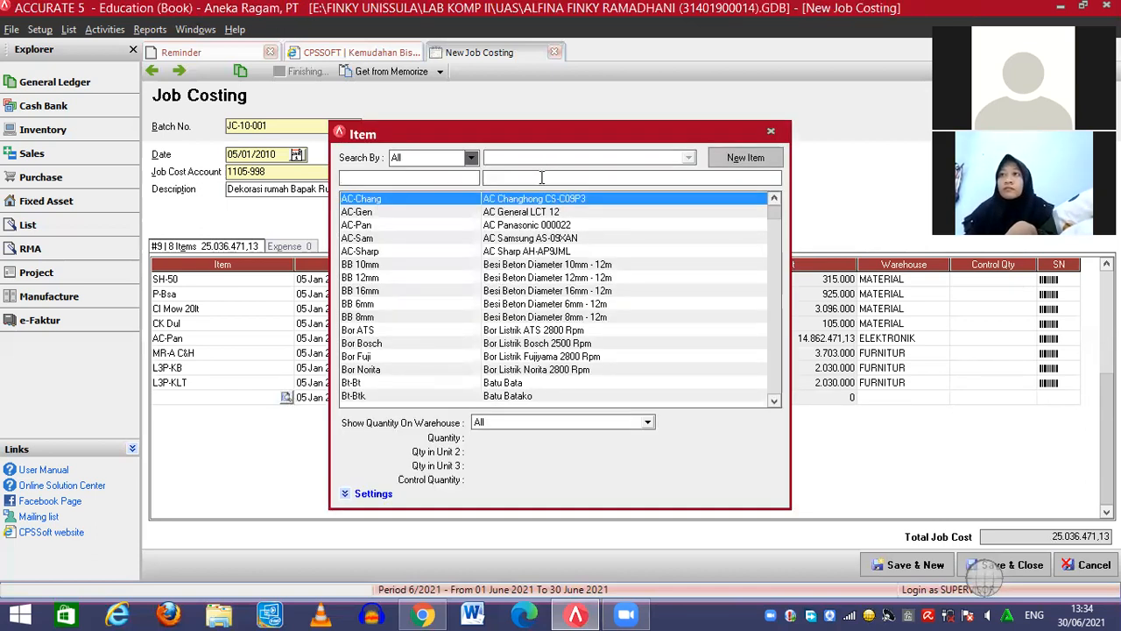
type("kitche")
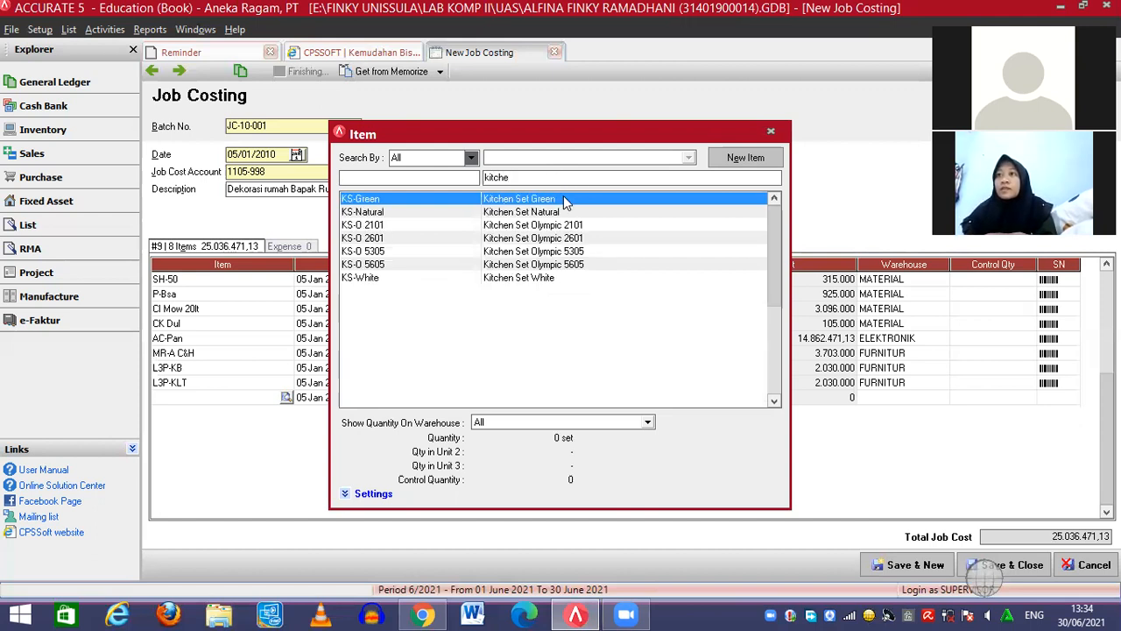
double_click(542, 281)
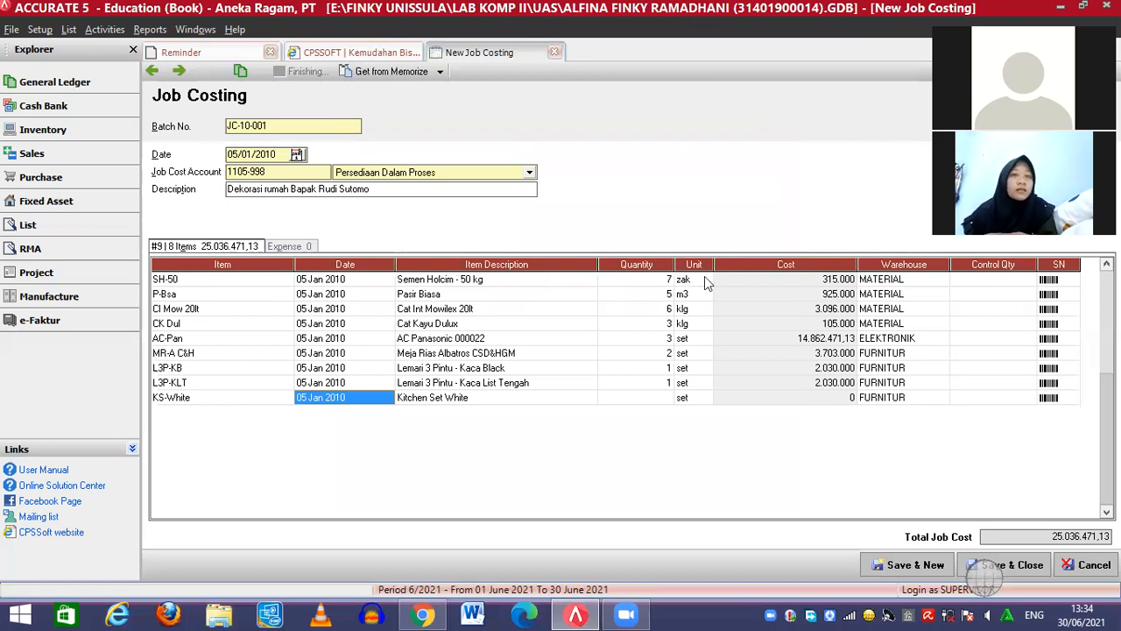
left_click(648, 399)
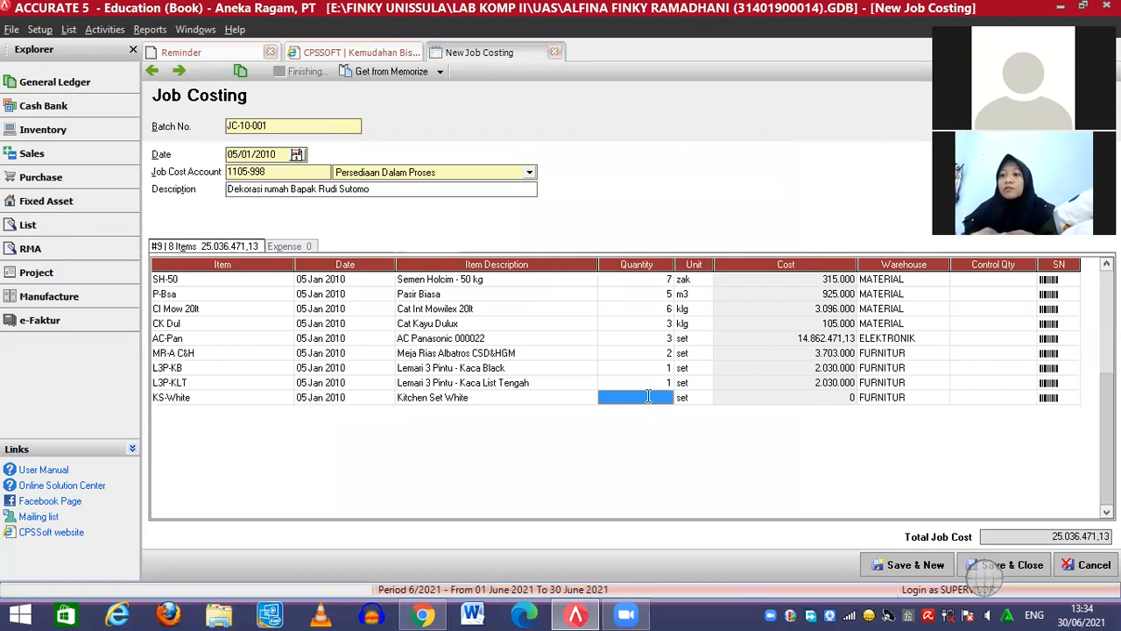
type("1")
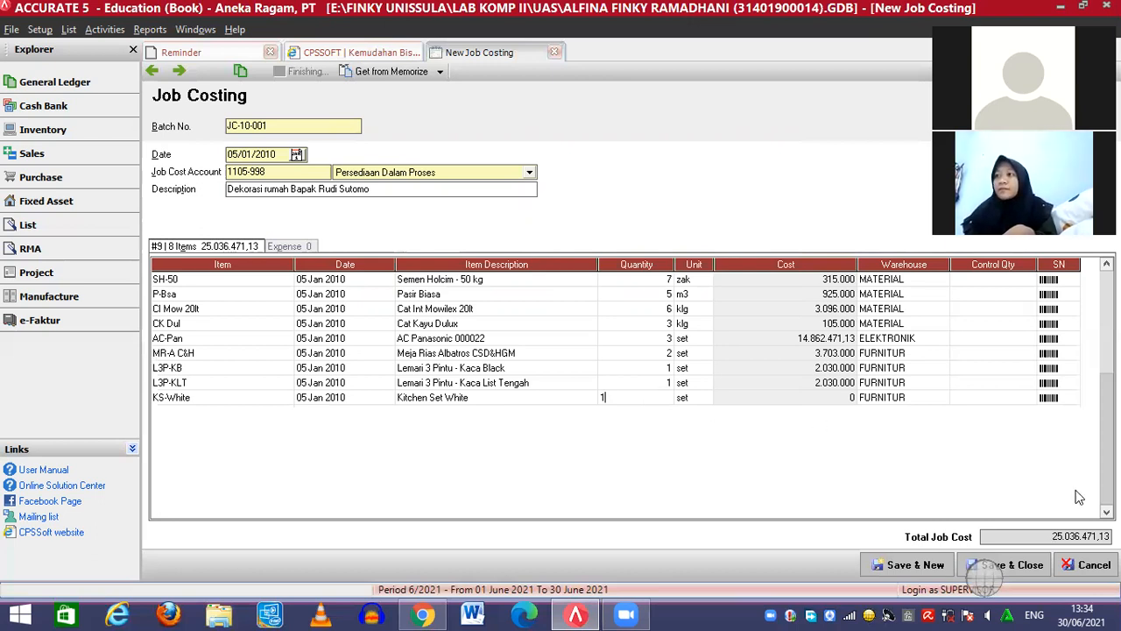
left_click(1070, 400)
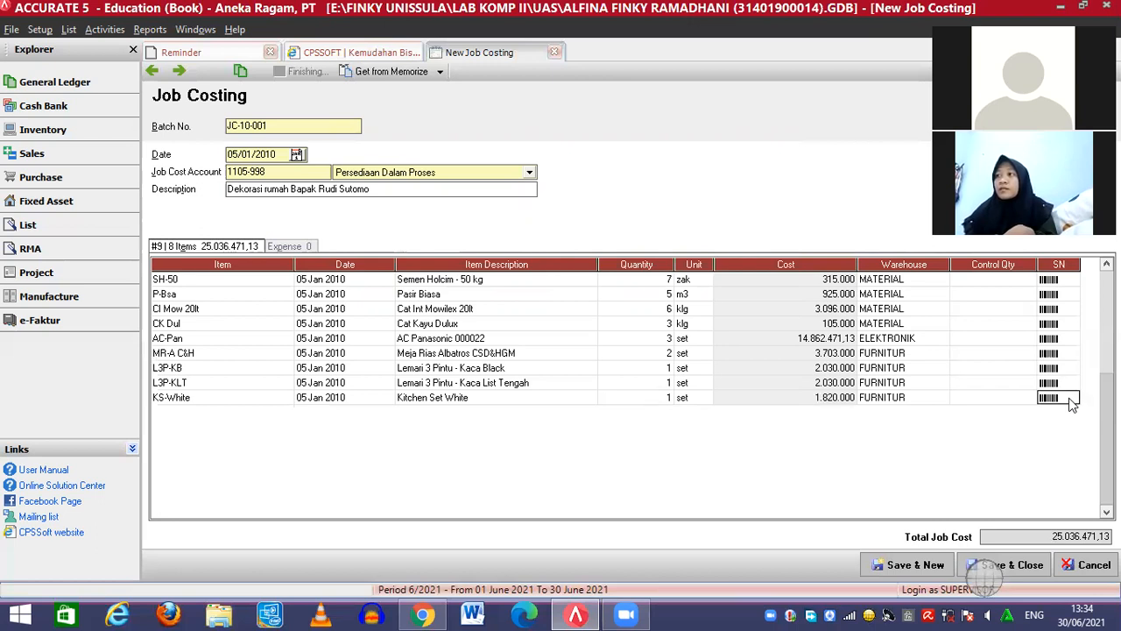
key("Tab")
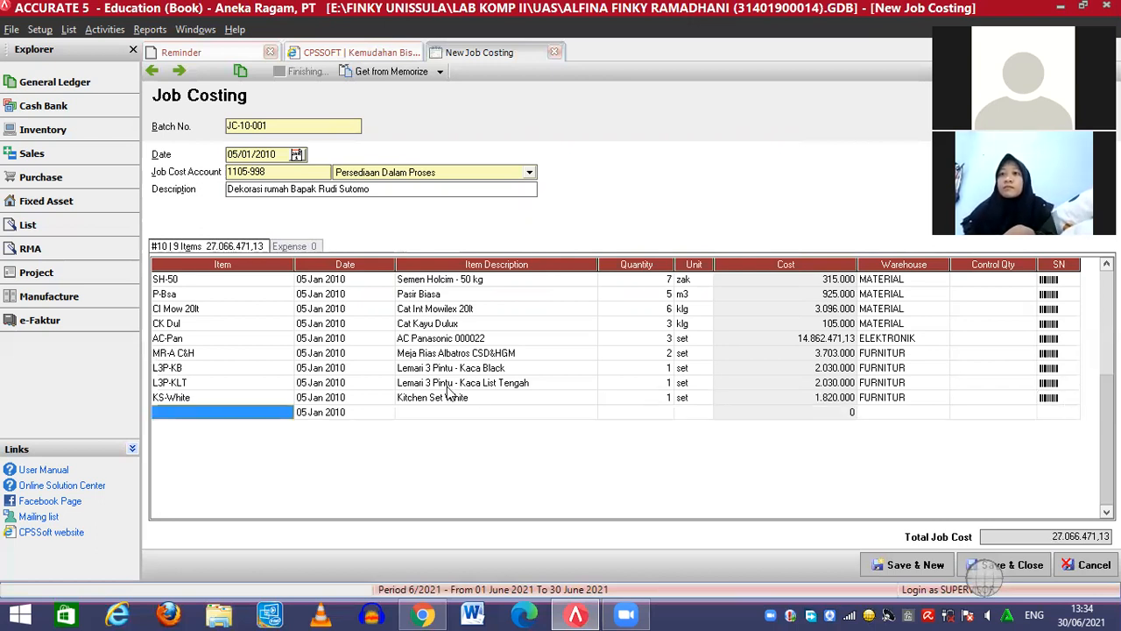
left_click(286, 413)
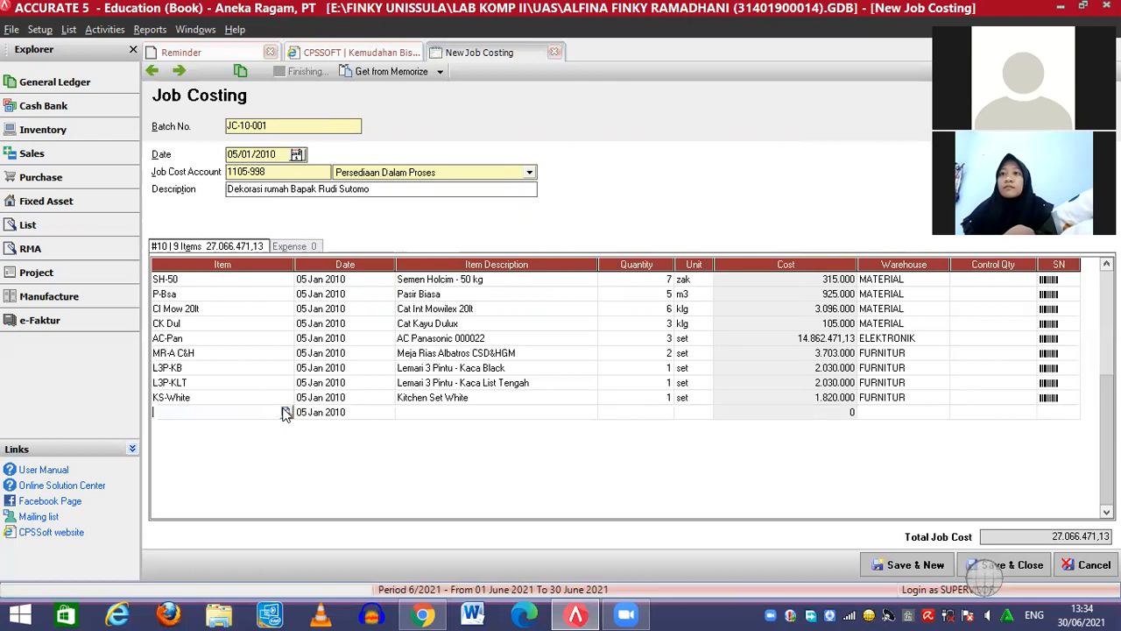
Add Keramik 30x30 Fancy (Ker-30F) with quantity 15 to the job costing items
left_click(287, 412)
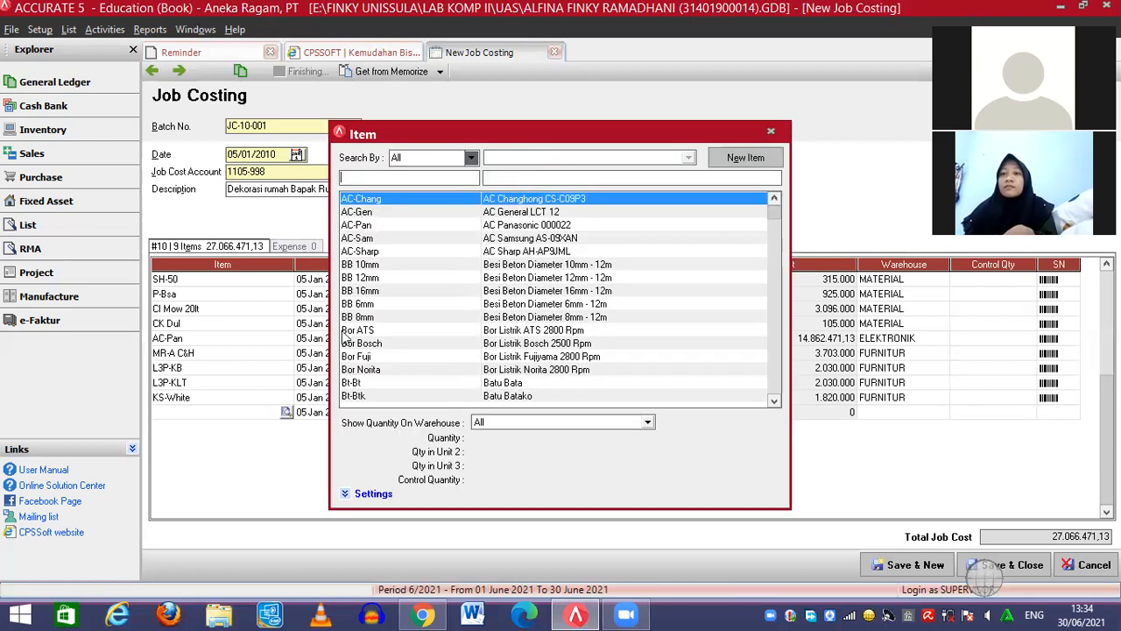
left_click(553, 176)
type("keramik")
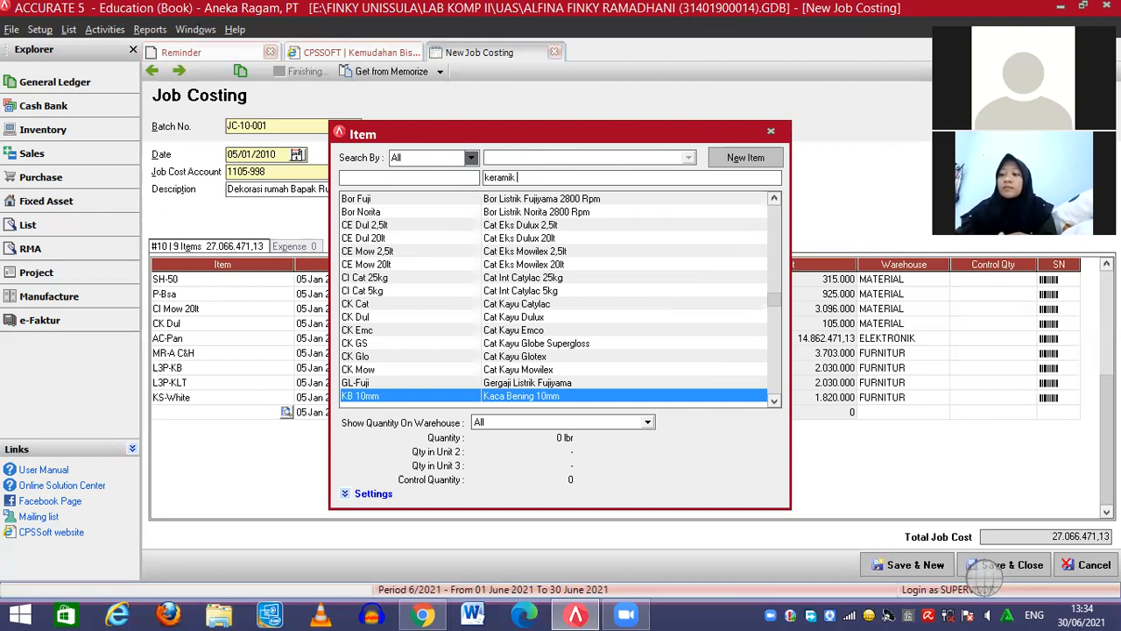
type(" 30")
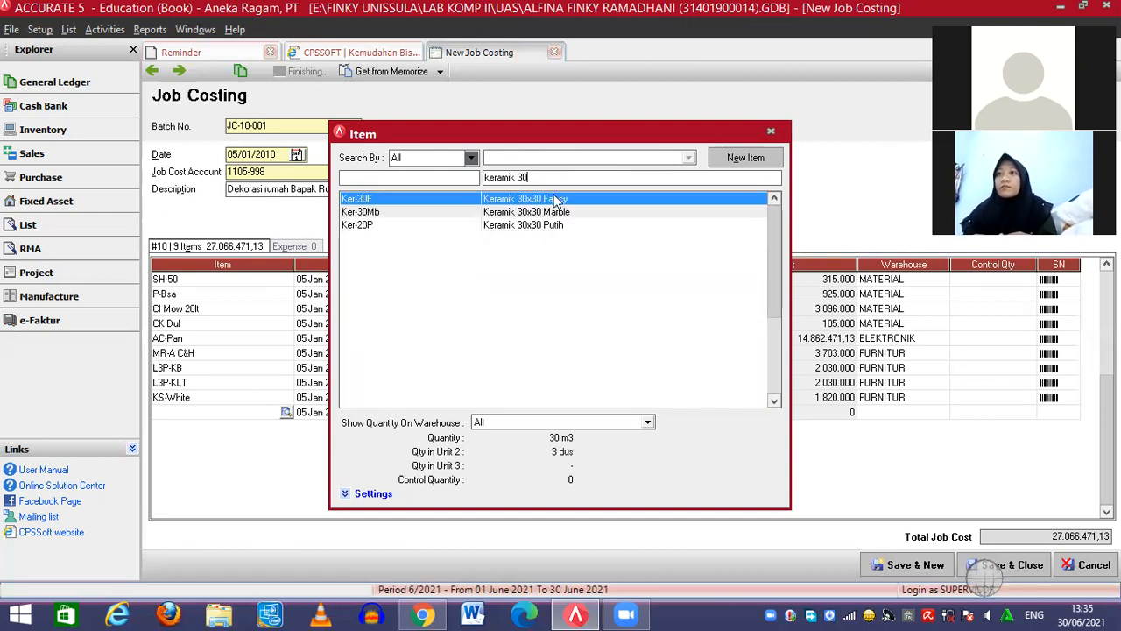
double_click(555, 200)
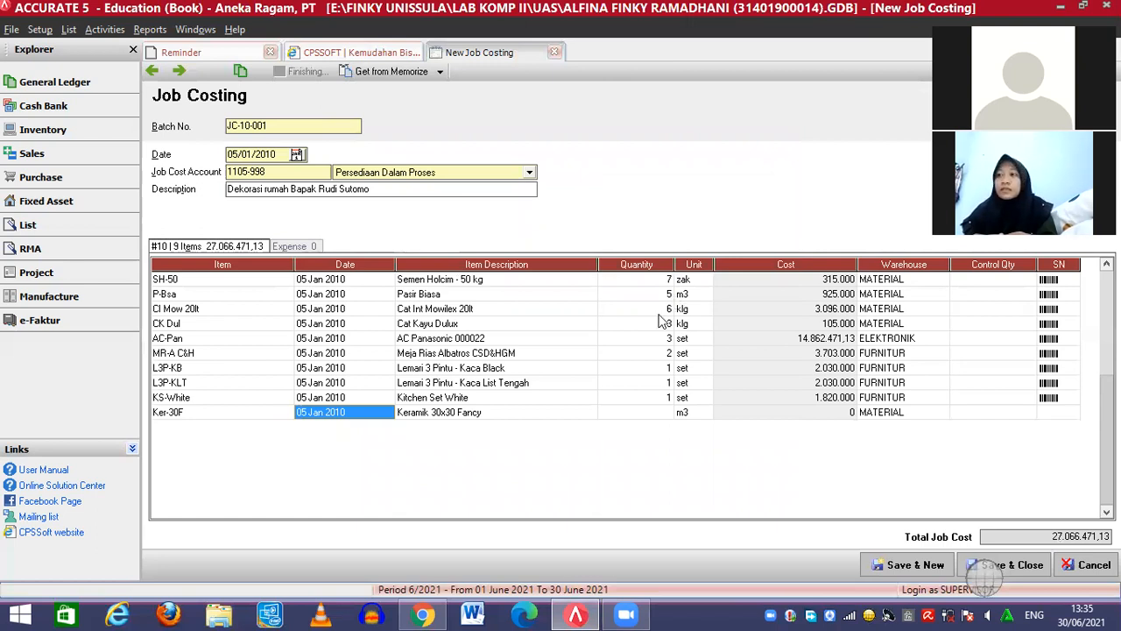
left_click(652, 416)
type("15")
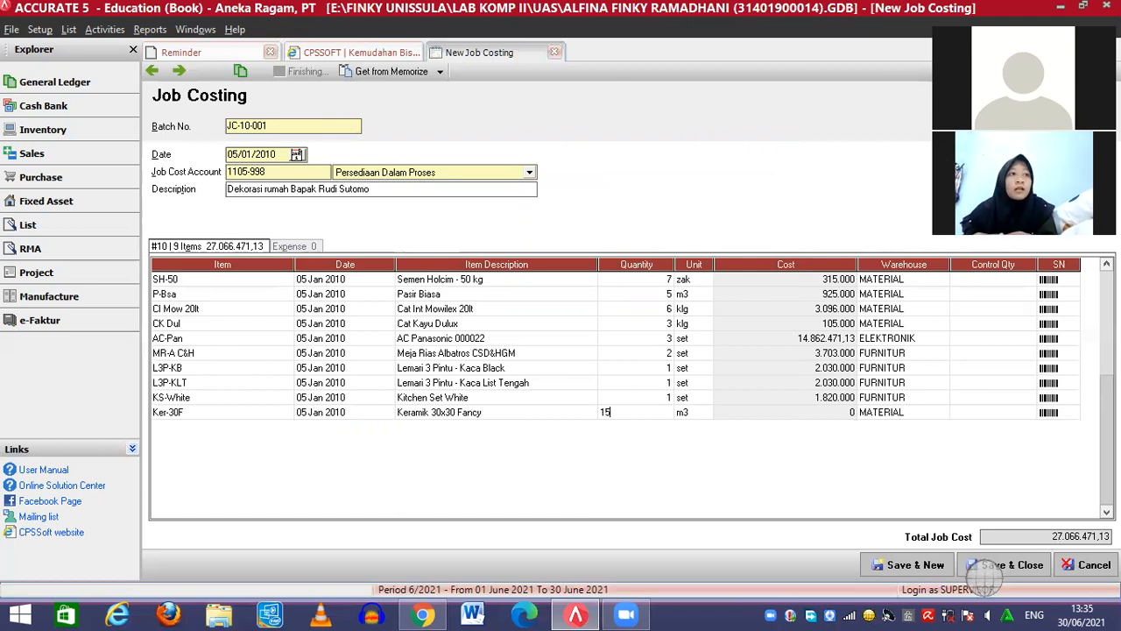
left_click(1055, 415)
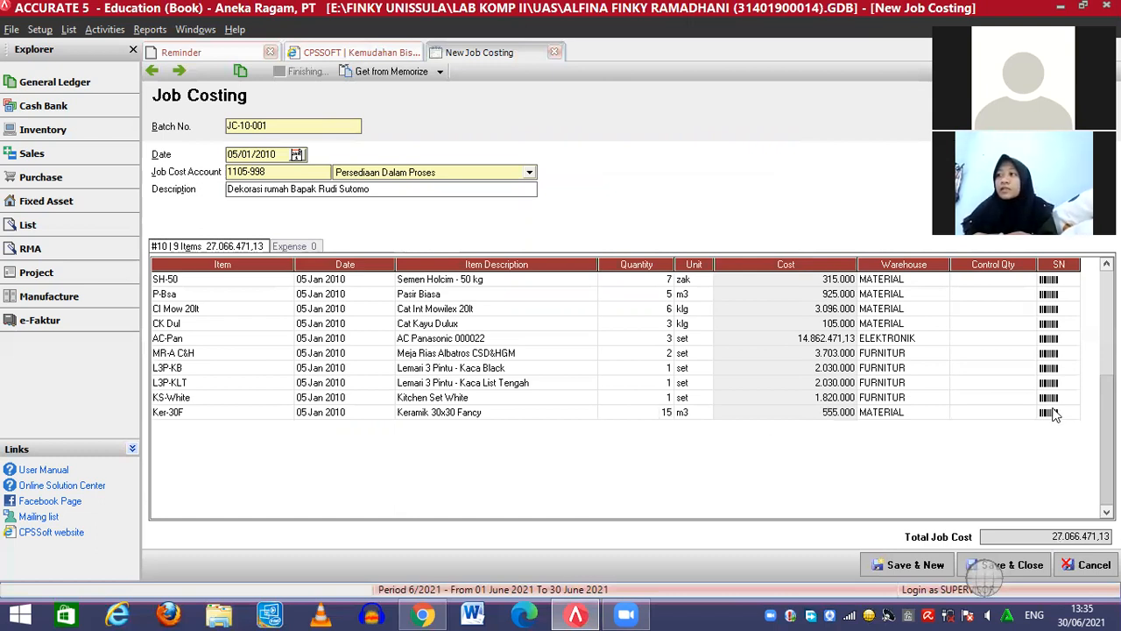
key("Return")
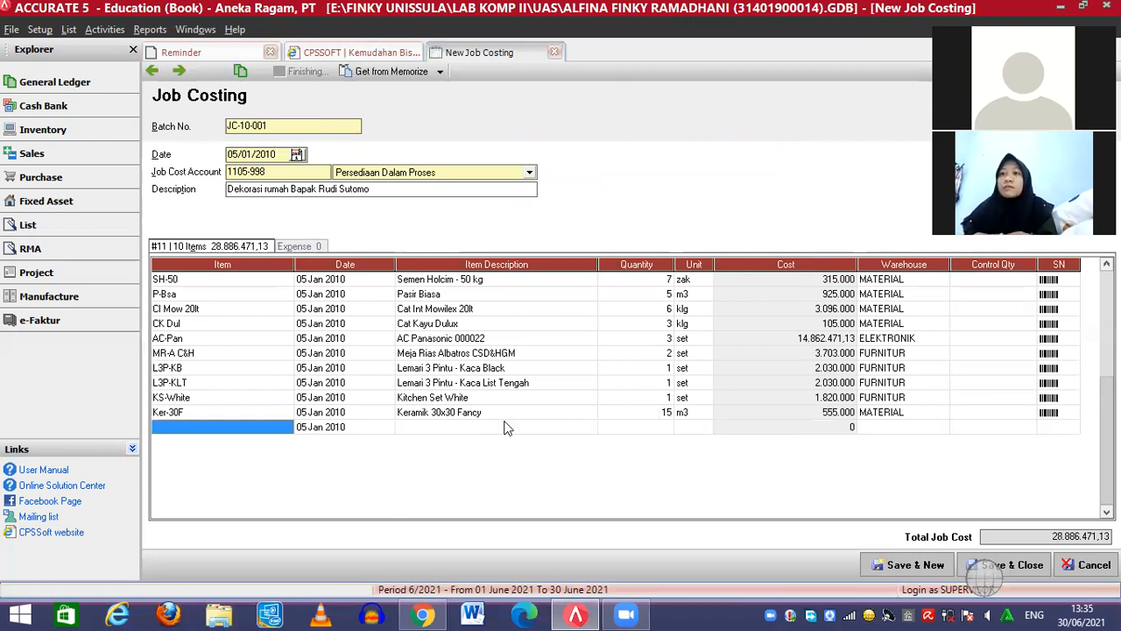
Add one Mesin Cuci LG (MC-LG, 996.052,3) to the job costing items
left_click(287, 431)
left_click(286, 428)
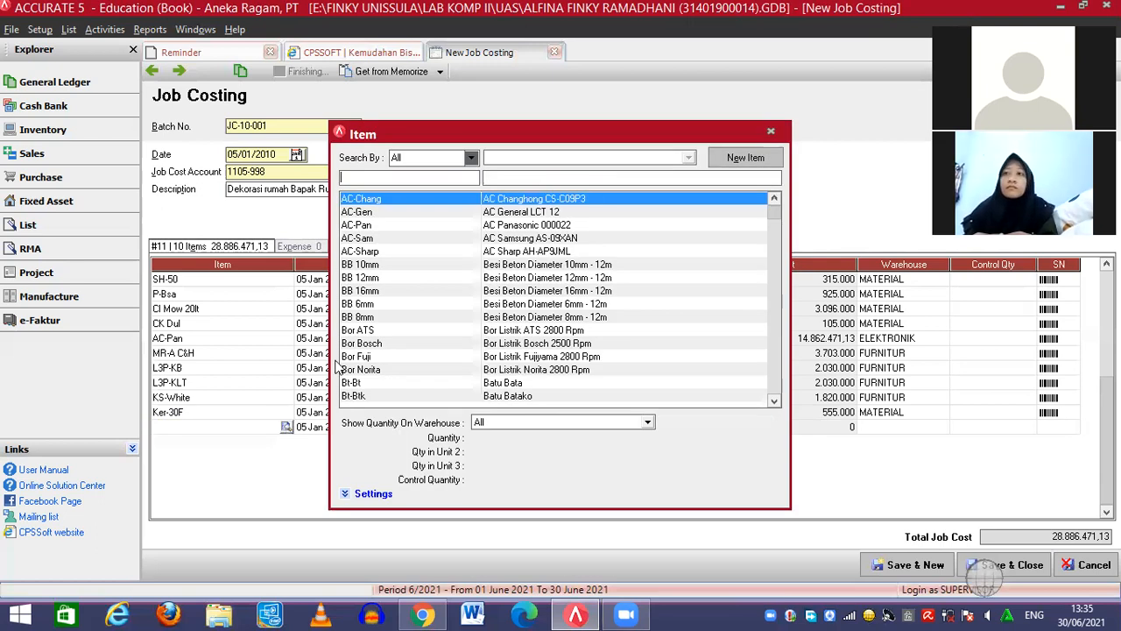
type("mesin")
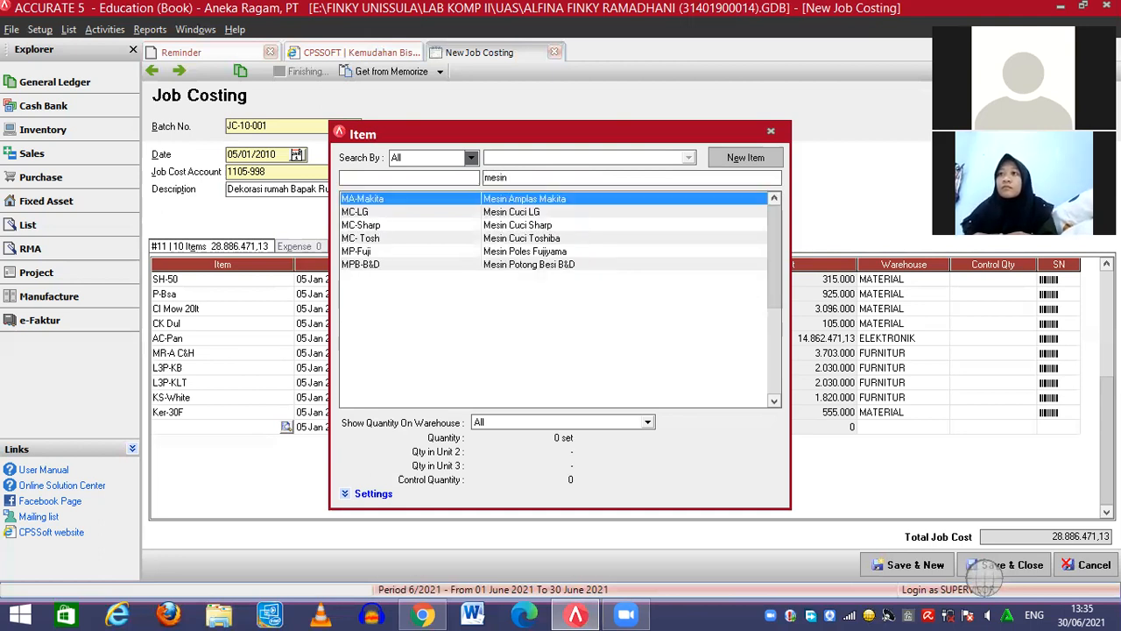
double_click(550, 212)
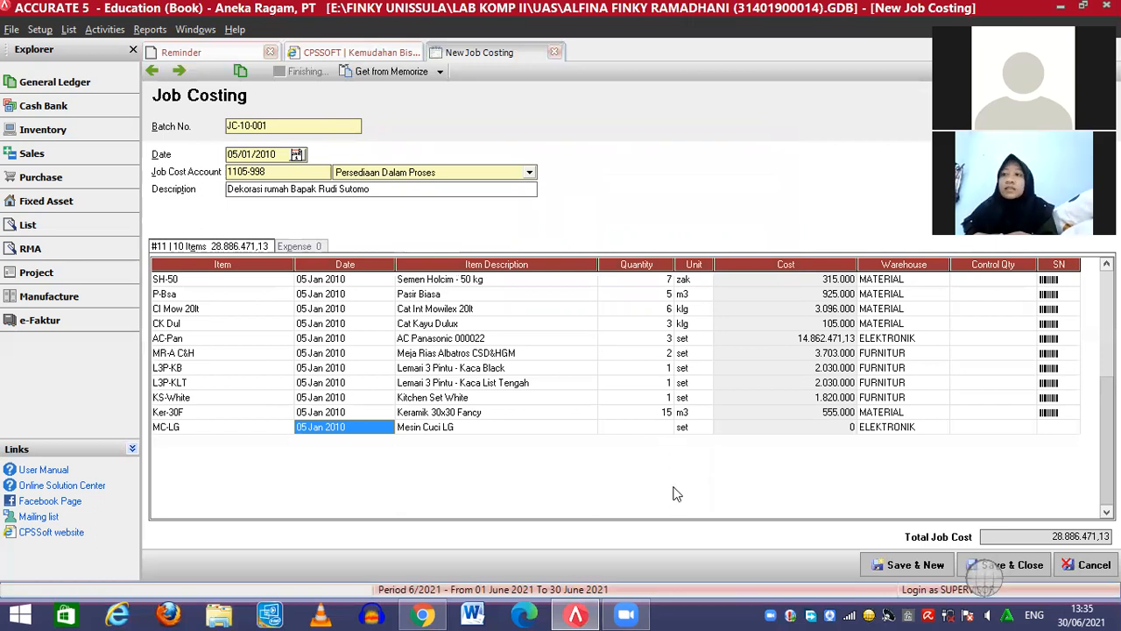
left_click(664, 425)
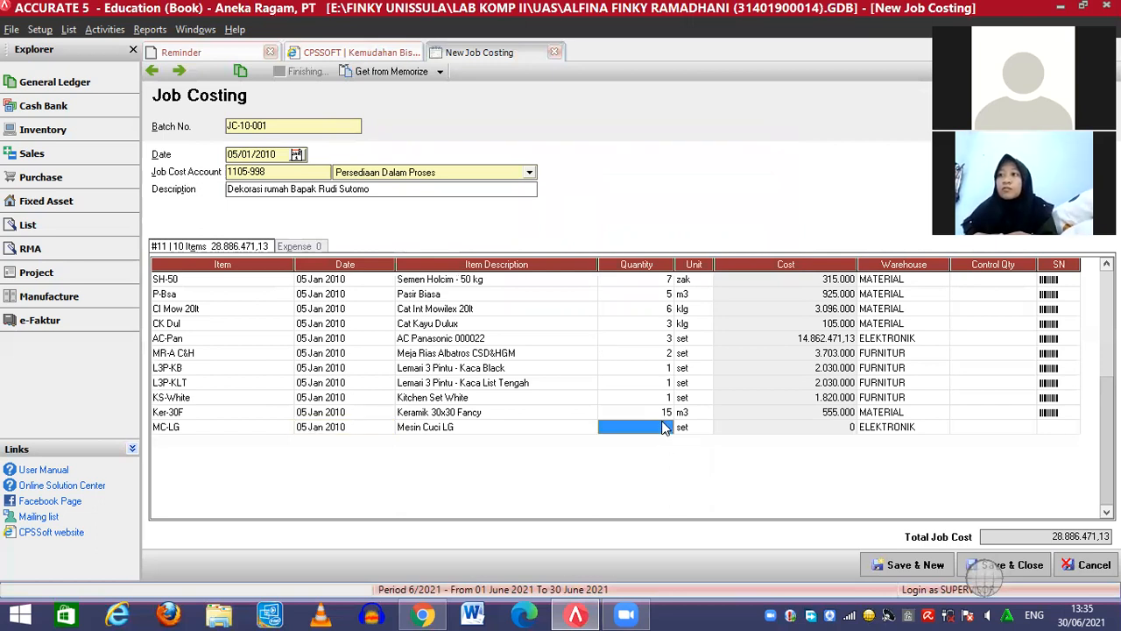
type("1")
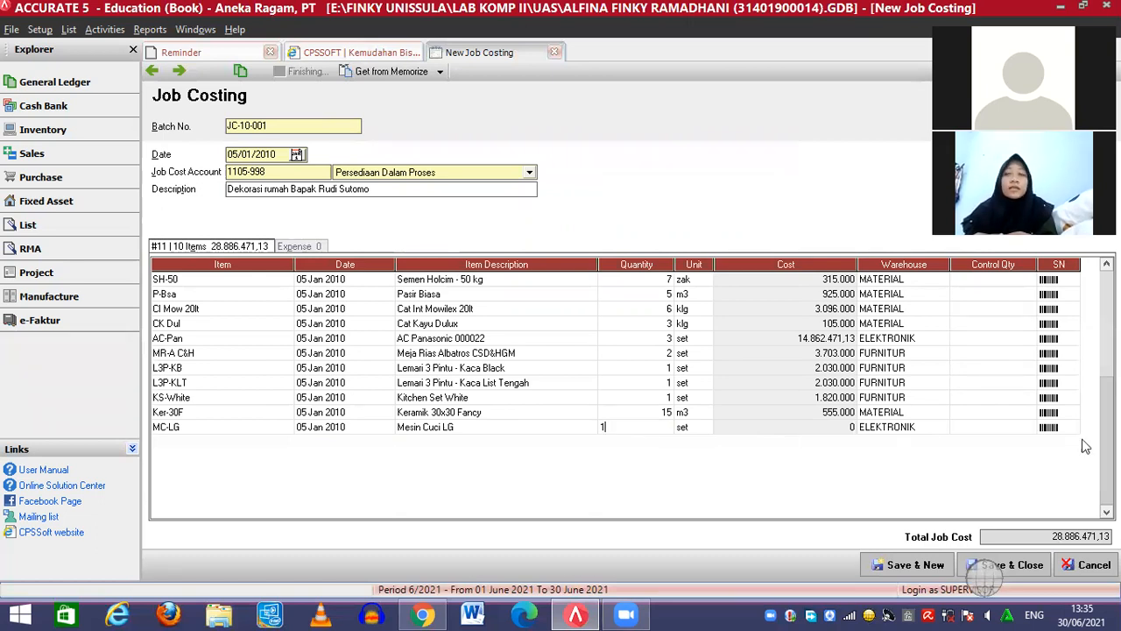
left_click(1069, 429)
key("Return")
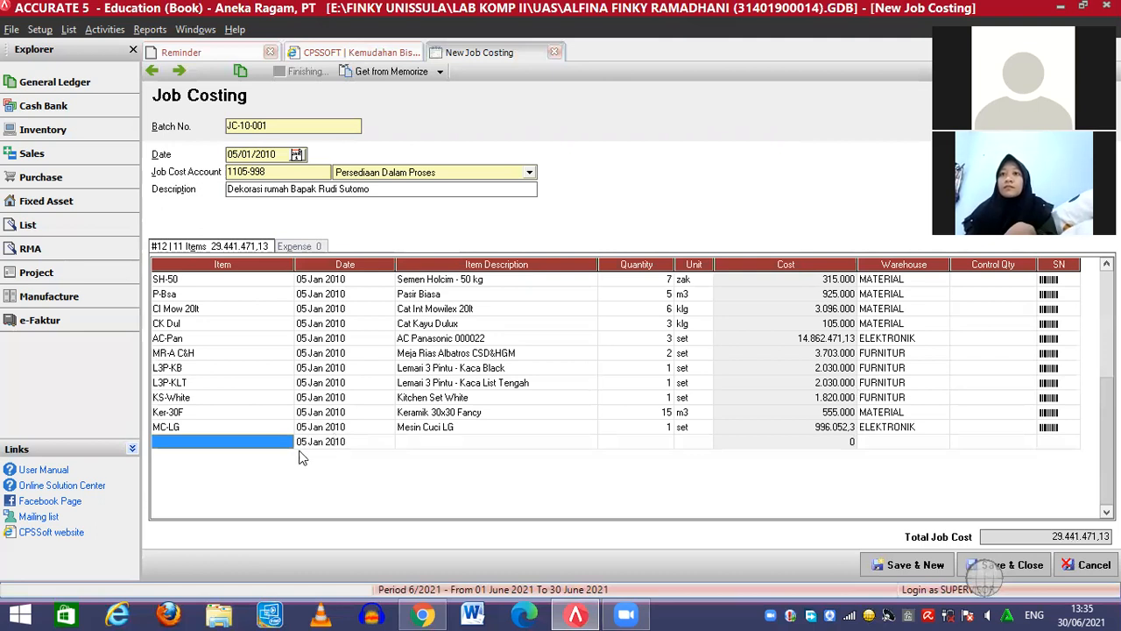
left_click(284, 442)
Add one Kulkas Panasonic 1 pintu (Klk-Pan 1p) to the job items, then view the job's expense entries
left_click(286, 442)
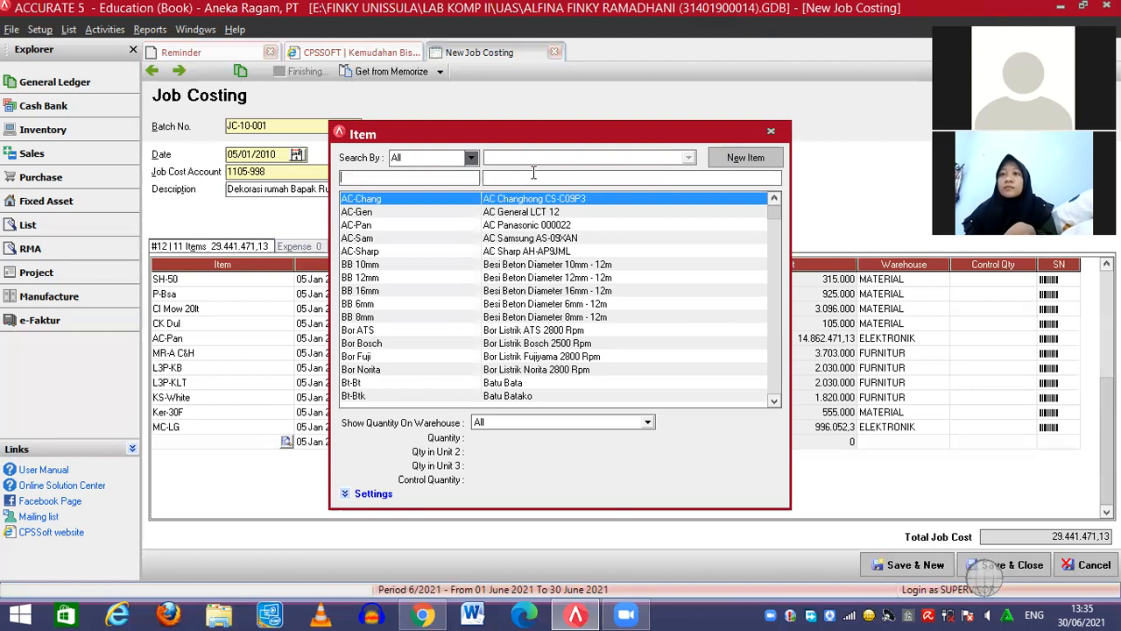
left_click(523, 177)
type("kul")
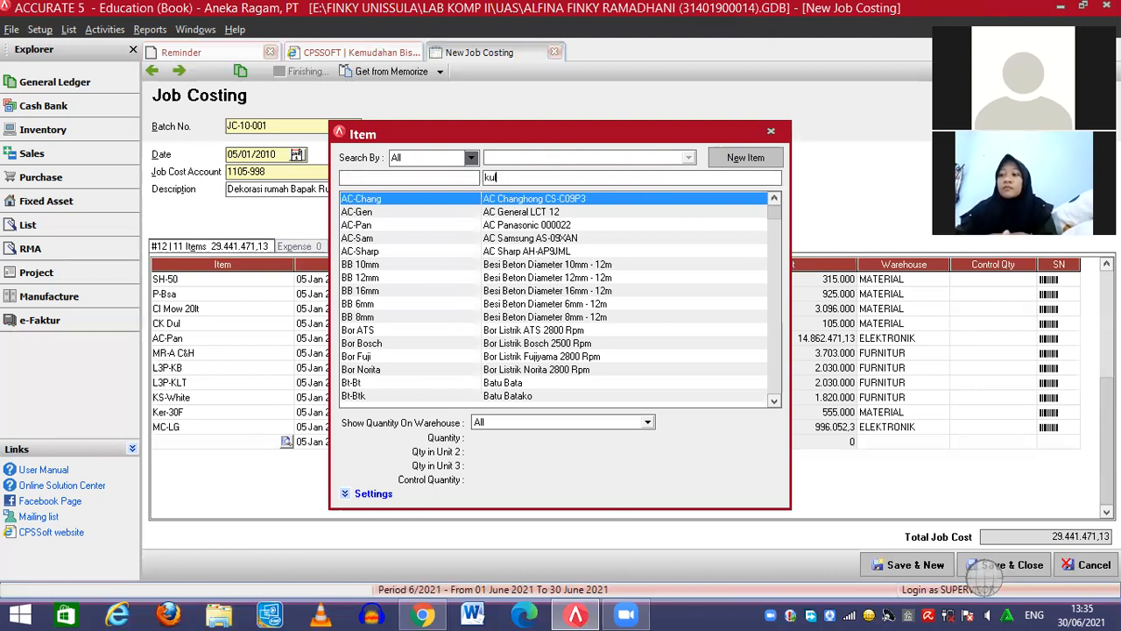
type("kas pana")
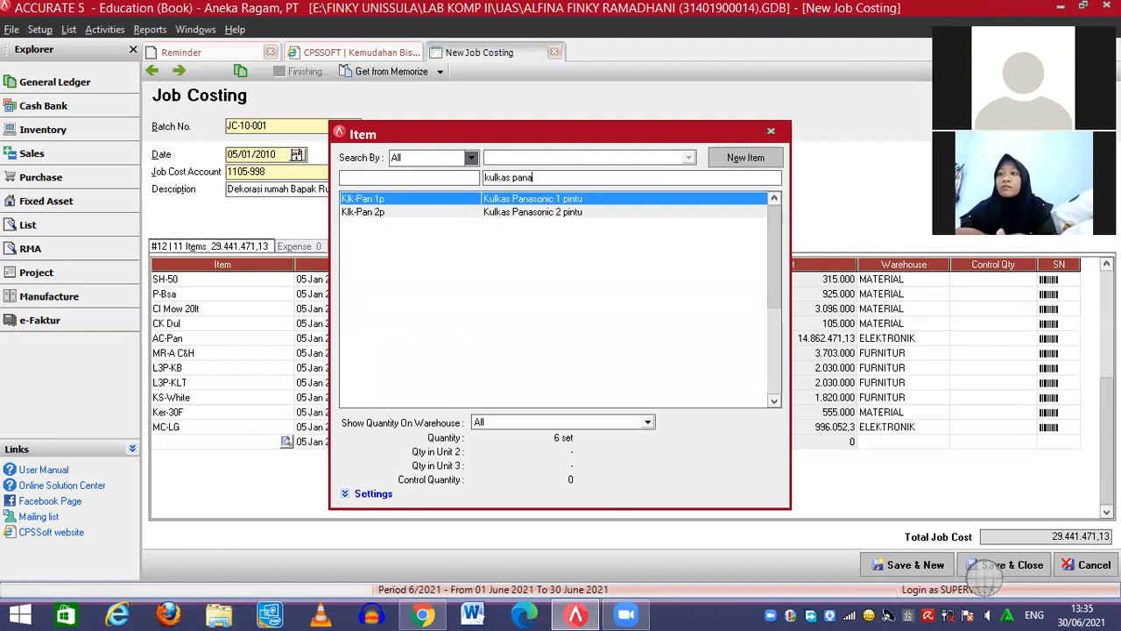
double_click(544, 200)
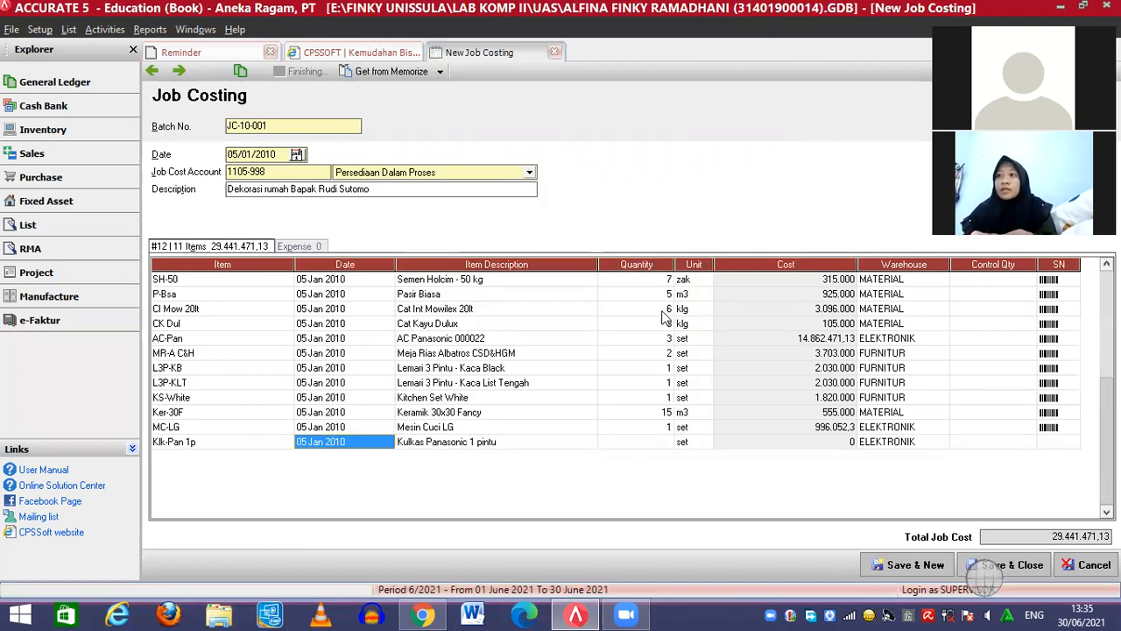
left_click(667, 442)
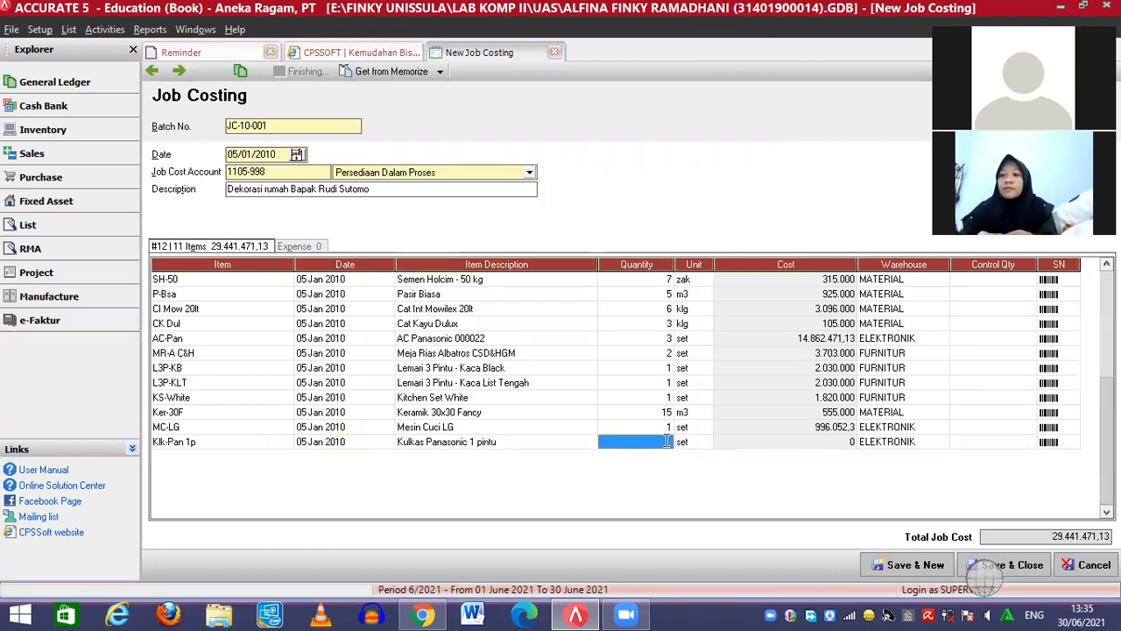
type("1")
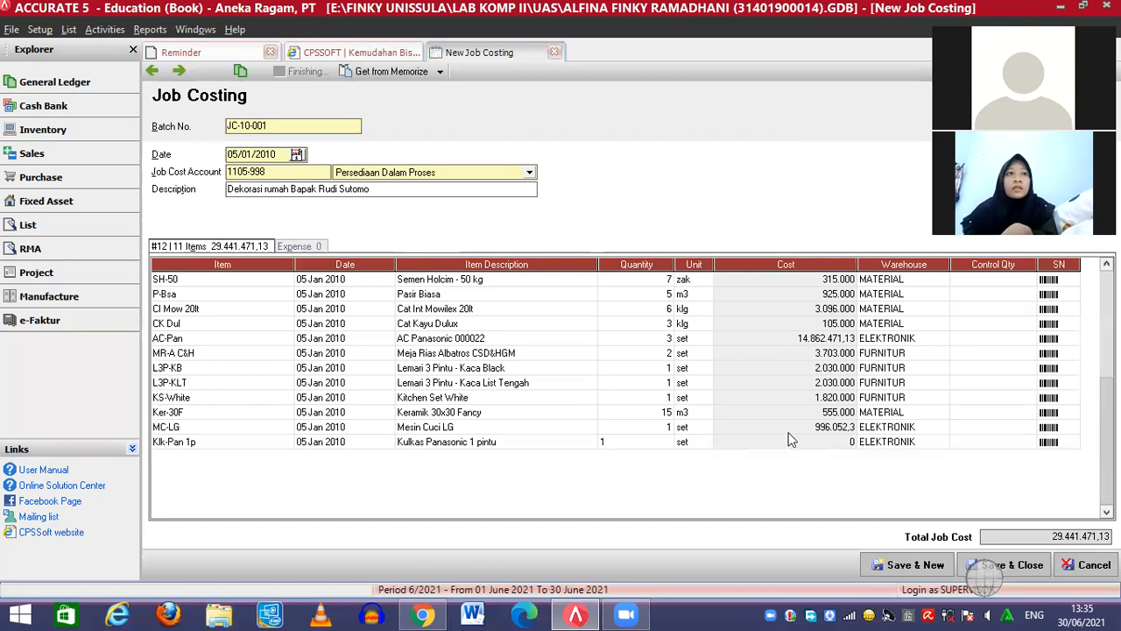
left_click(788, 432)
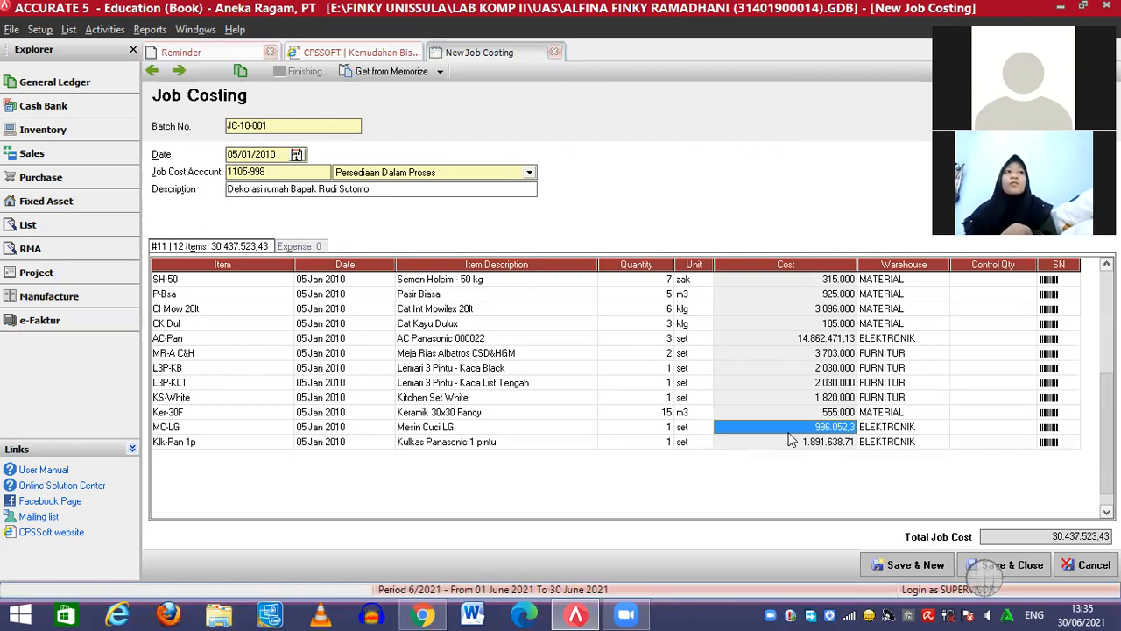
left_click(296, 246)
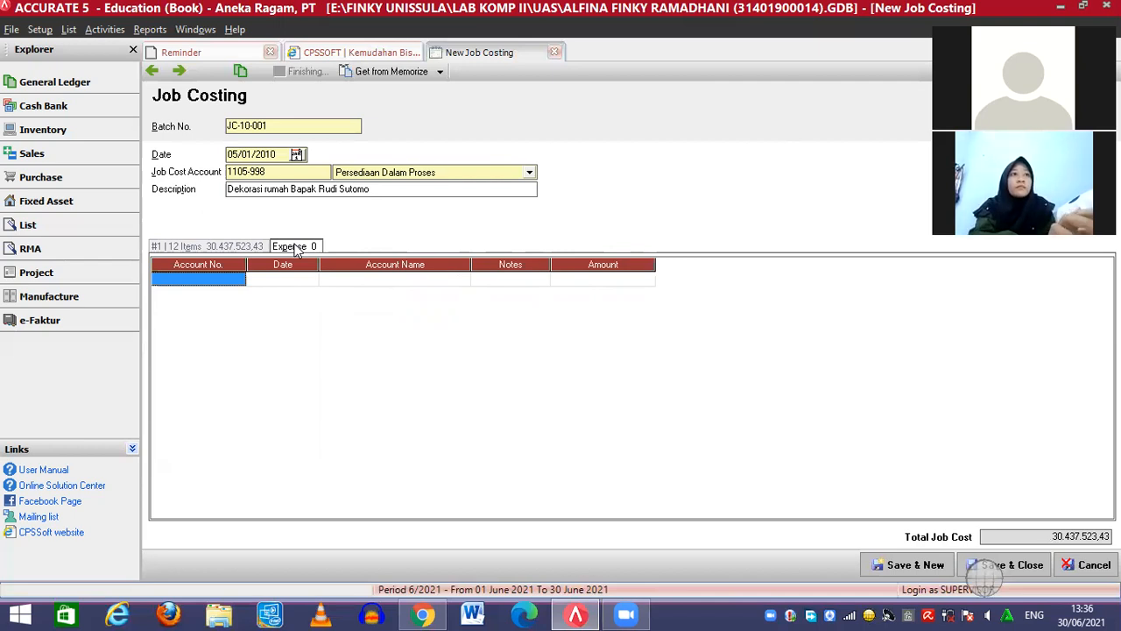
Add expense account 6200-002 Biaya Gaji & Upah, noted 'Upah Tukang', for 2.520.000
left_click(237, 277)
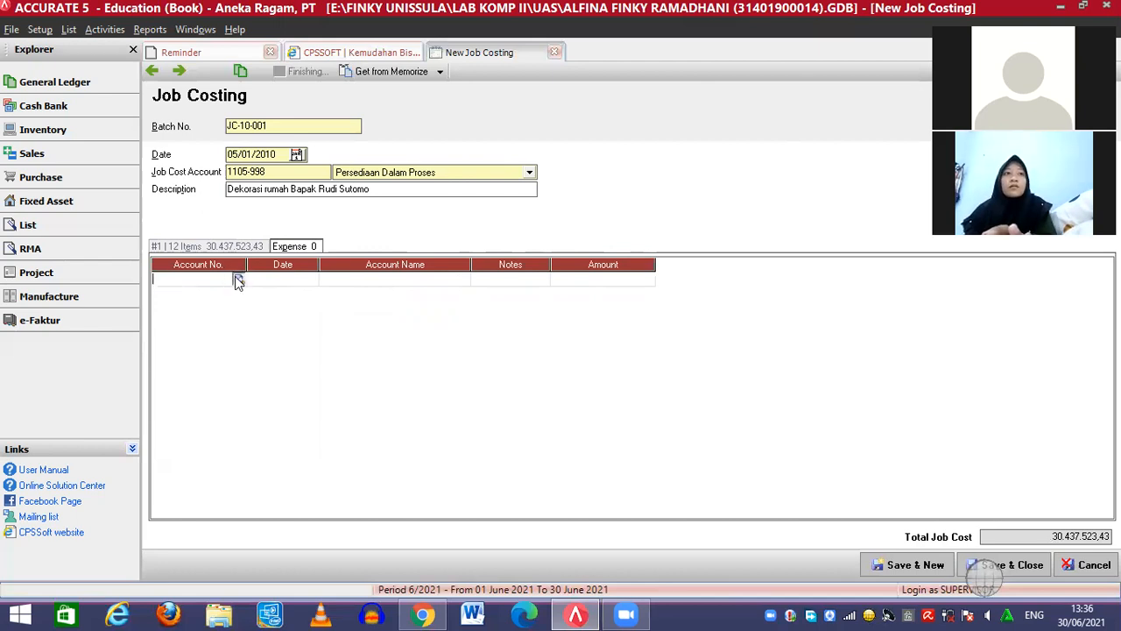
left_click(238, 279)
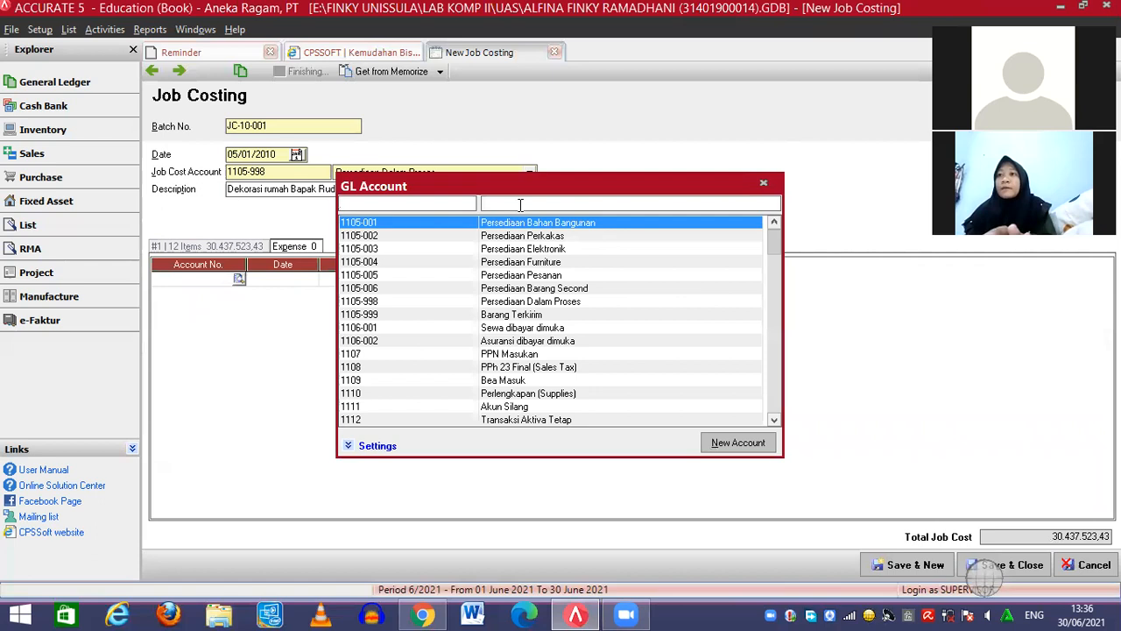
type("biaya")
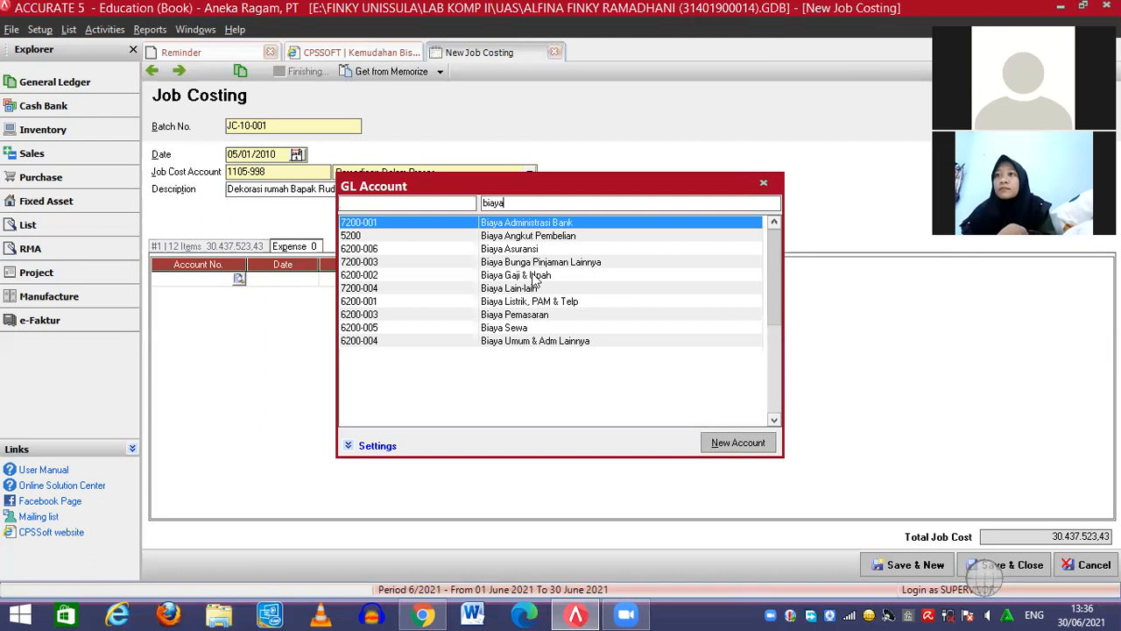
double_click(534, 275)
left_click(502, 281)
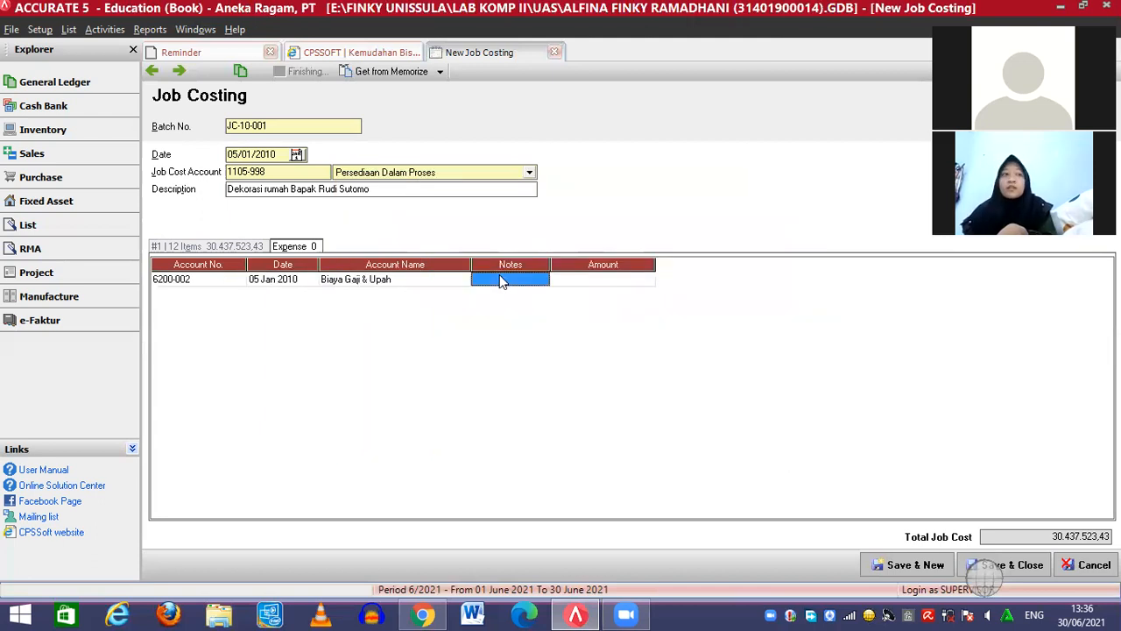
left_click(502, 280)
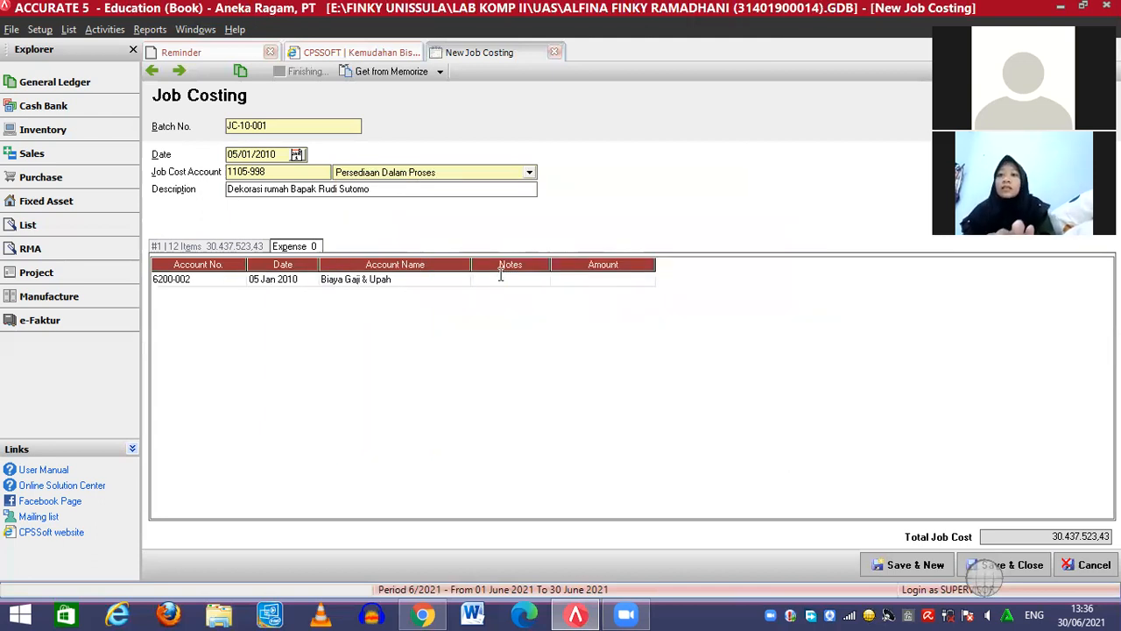
type("Upah ")
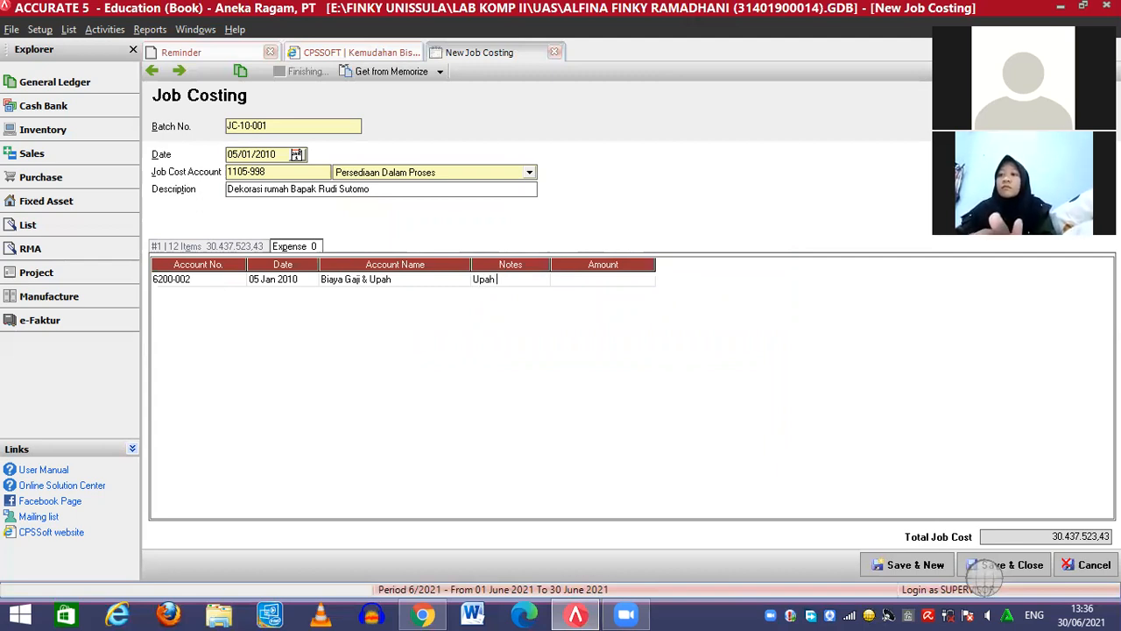
type("Tukang")
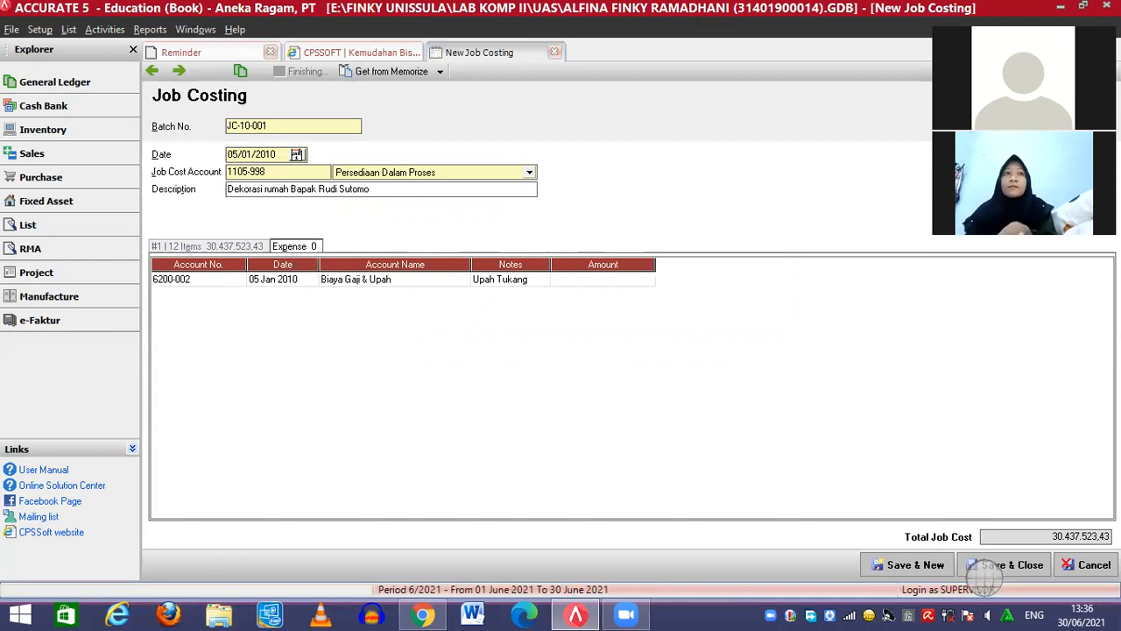
left_click(563, 284)
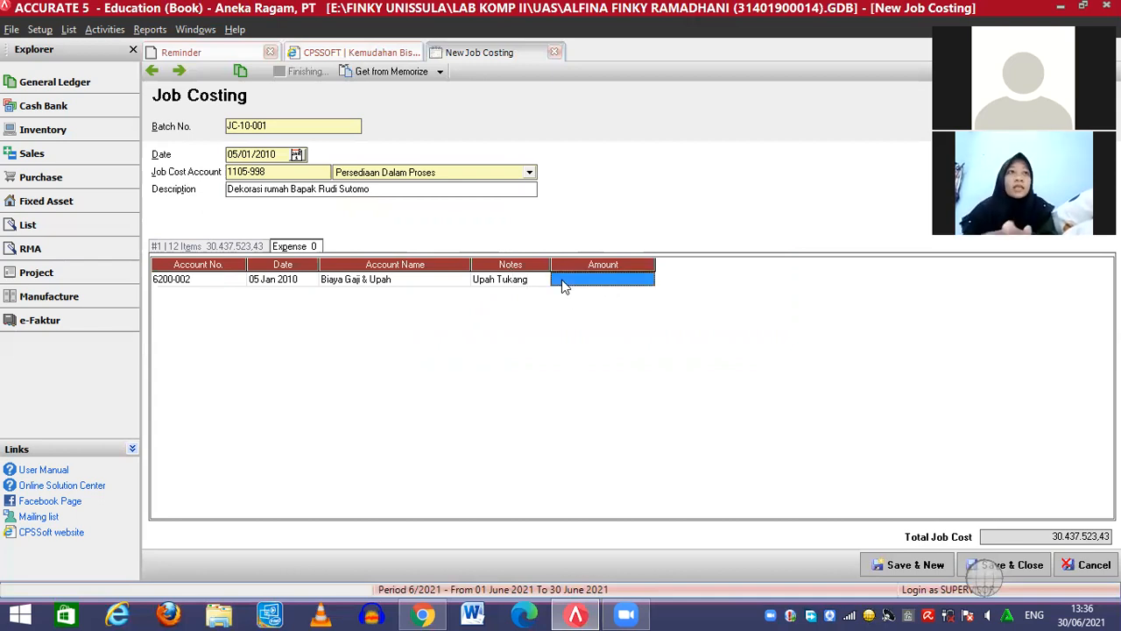
type("2")
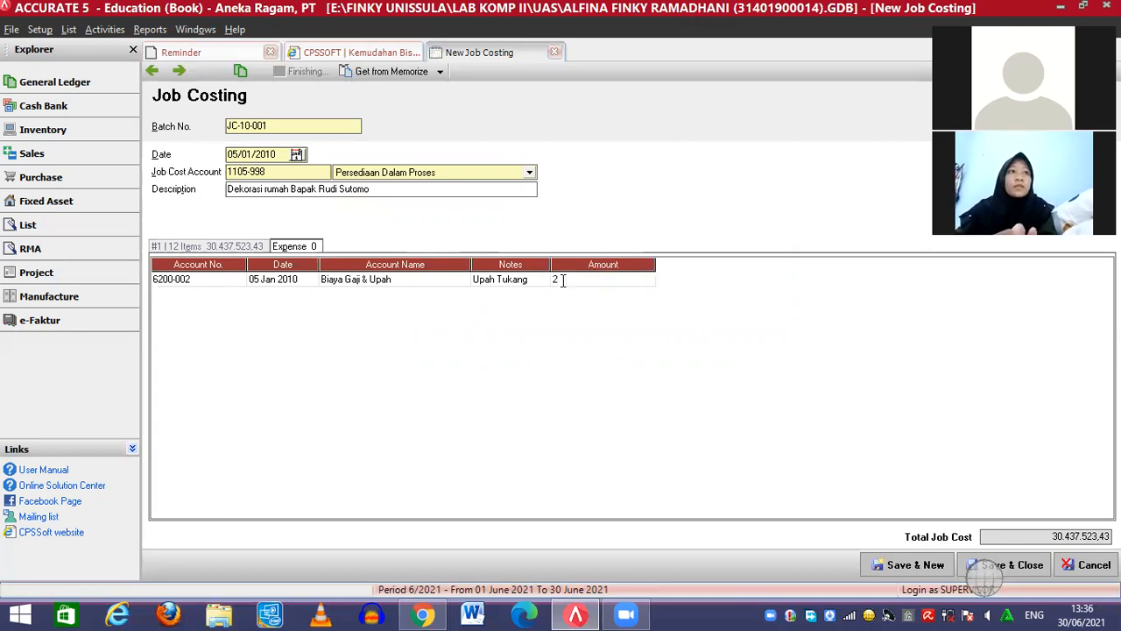
type("520000")
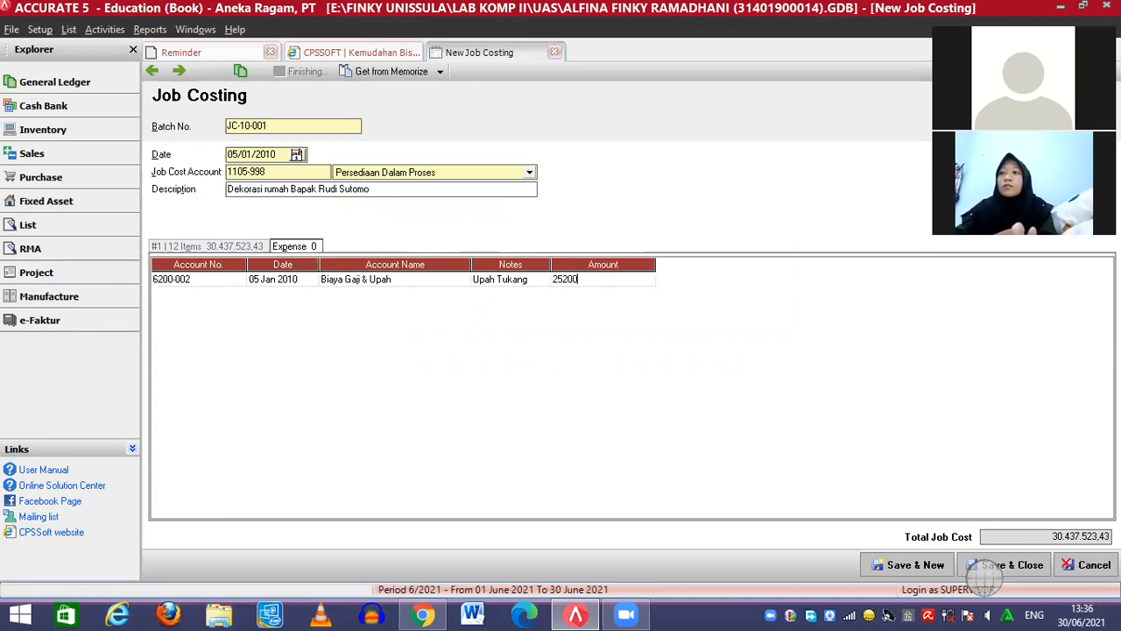
left_click(525, 279)
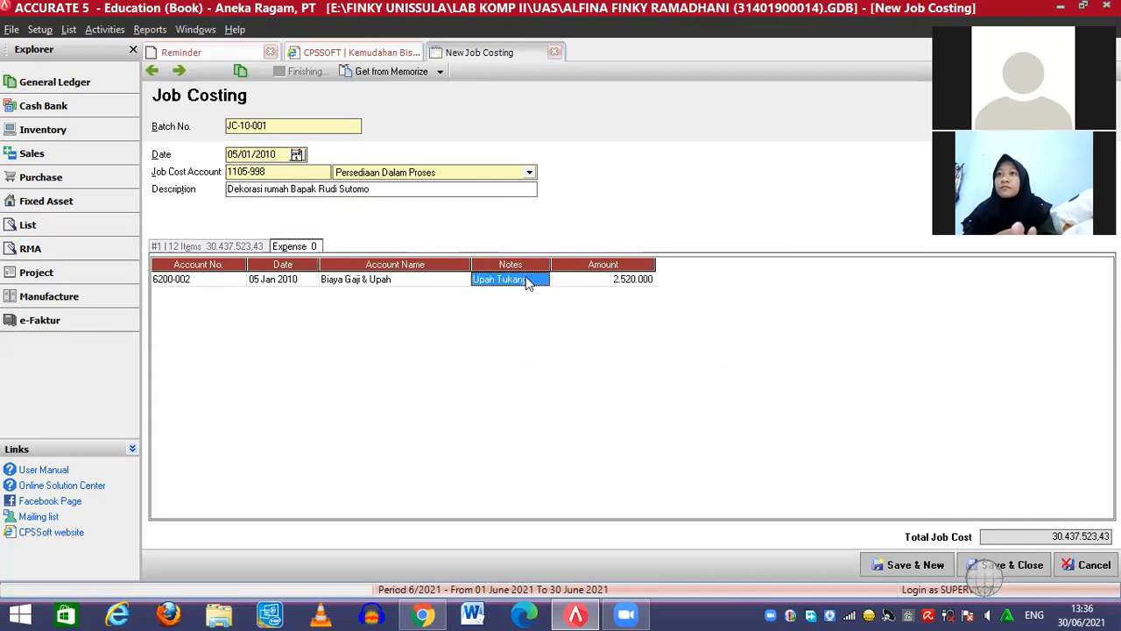
left_click(598, 286)
key("Tab")
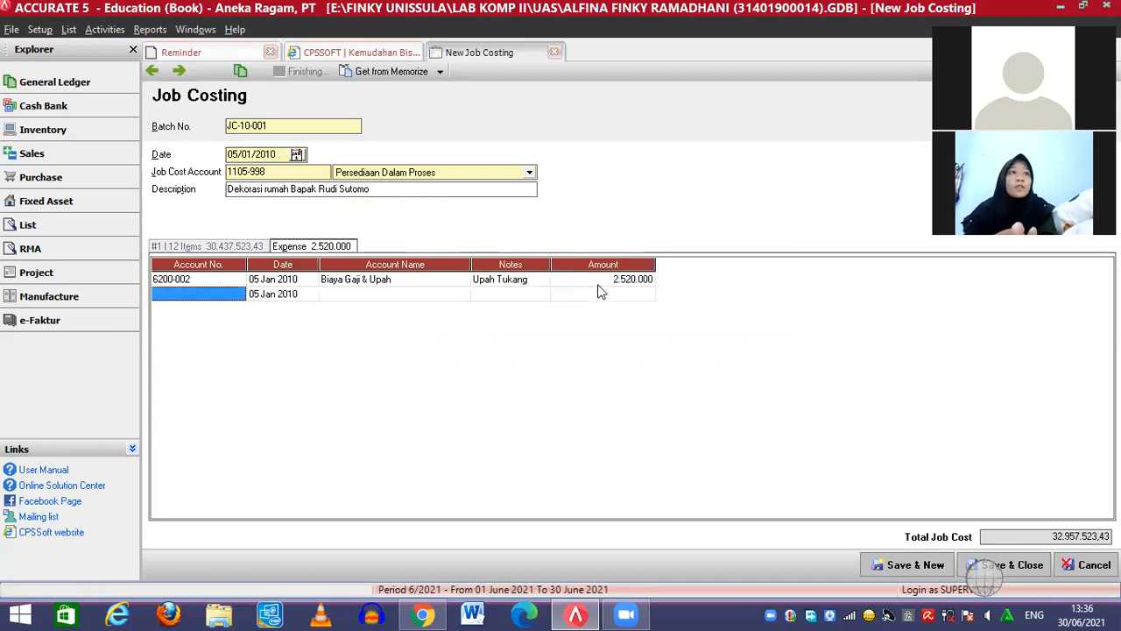
Add a Biaya Gaji & Upah expense line noted 'Upah Kenek' for 1.200.000
left_click(236, 295)
left_click(238, 294)
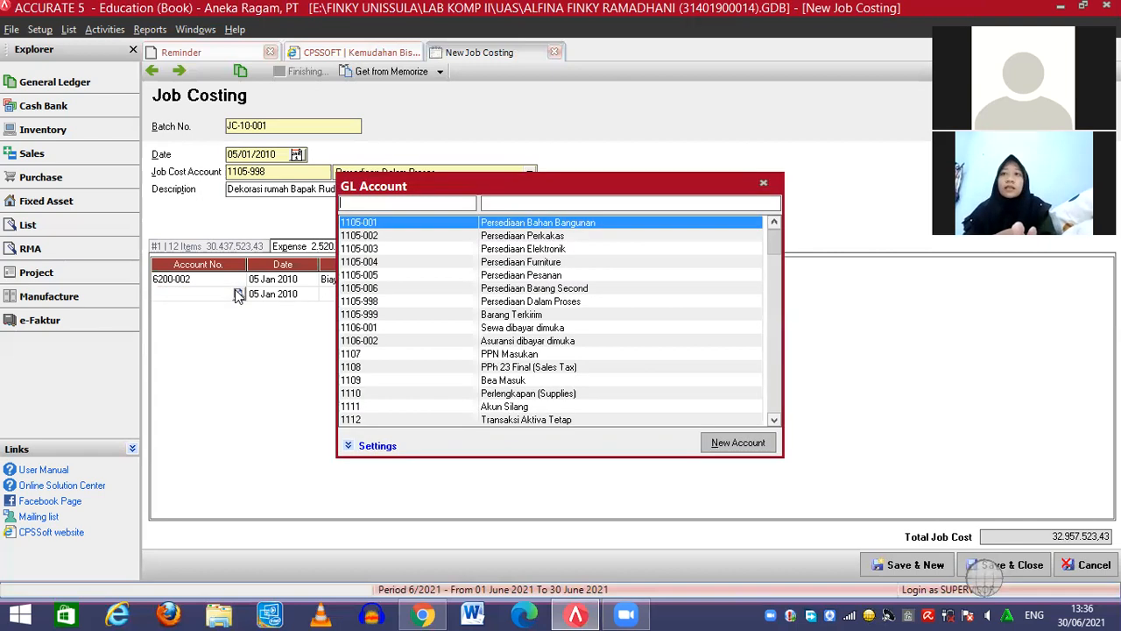
left_click(550, 200)
type("bi")
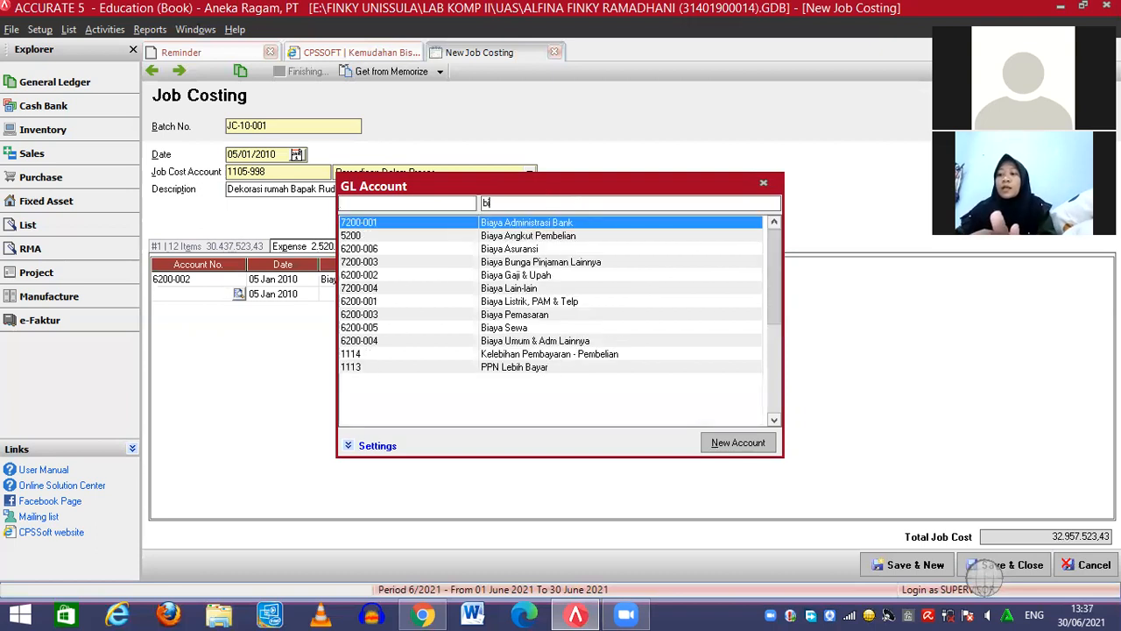
type("aya gaj")
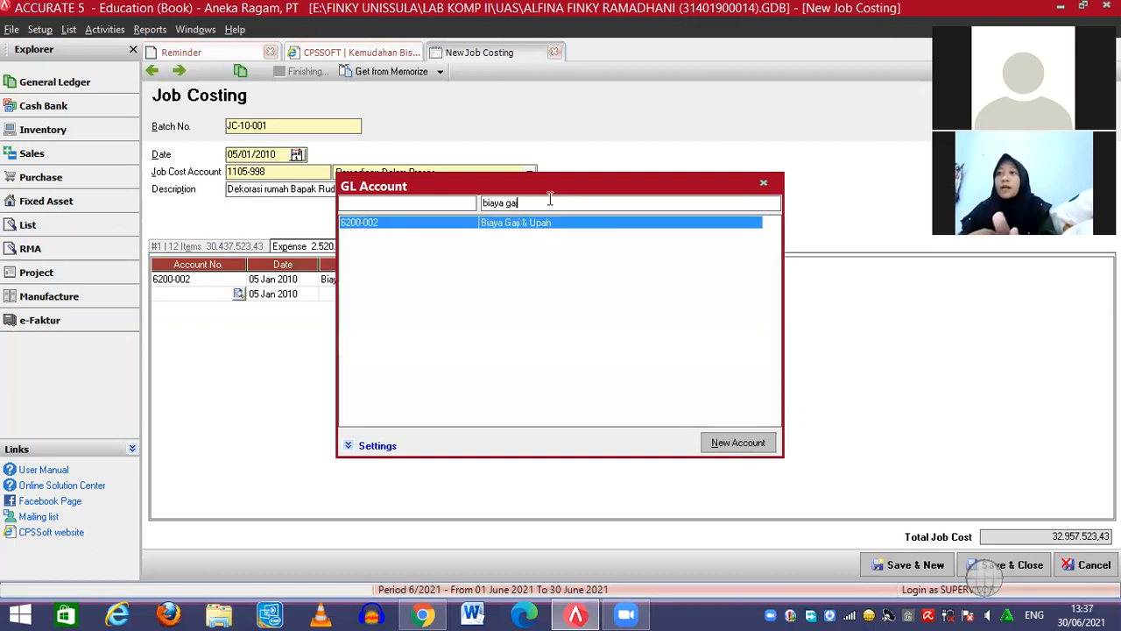
double_click(546, 223)
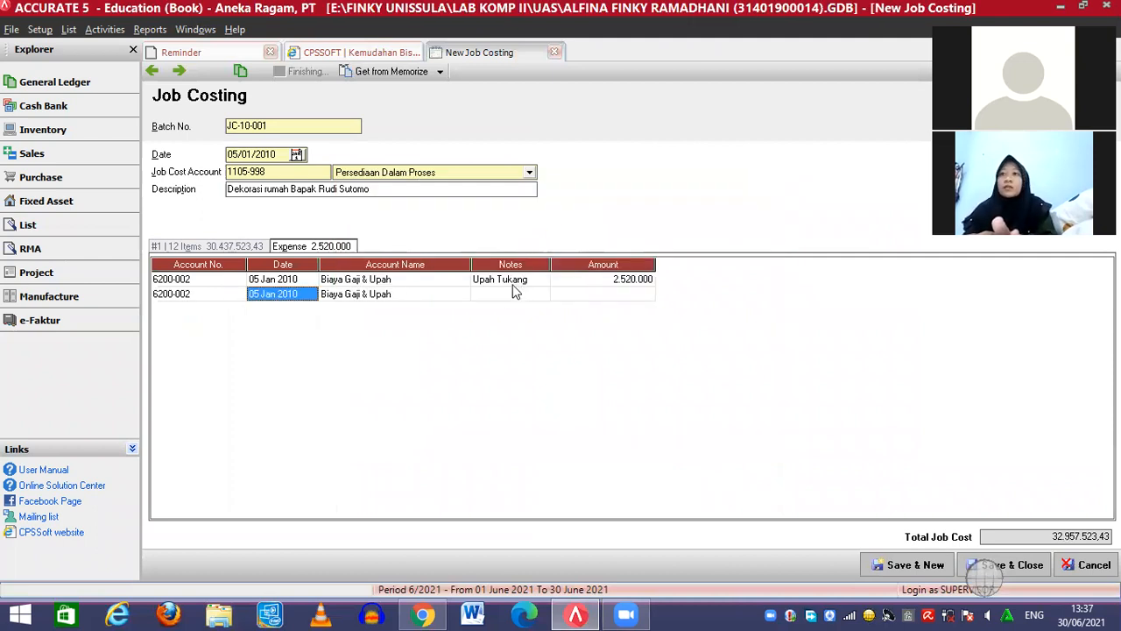
left_click(504, 294)
type("Up")
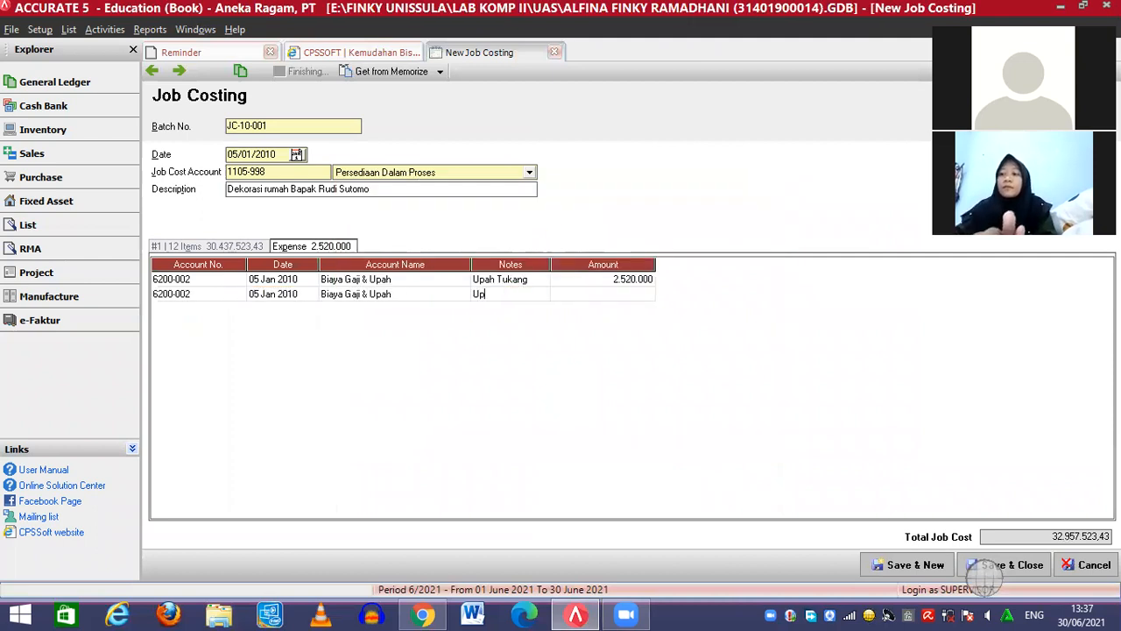
type("ah Kenek")
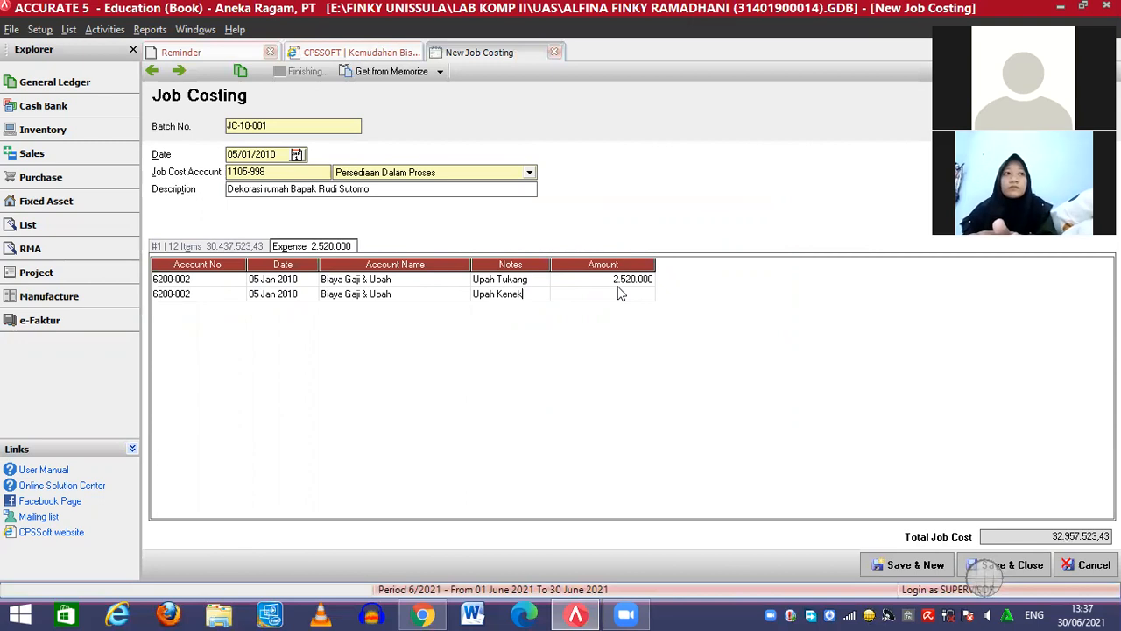
left_click(613, 297)
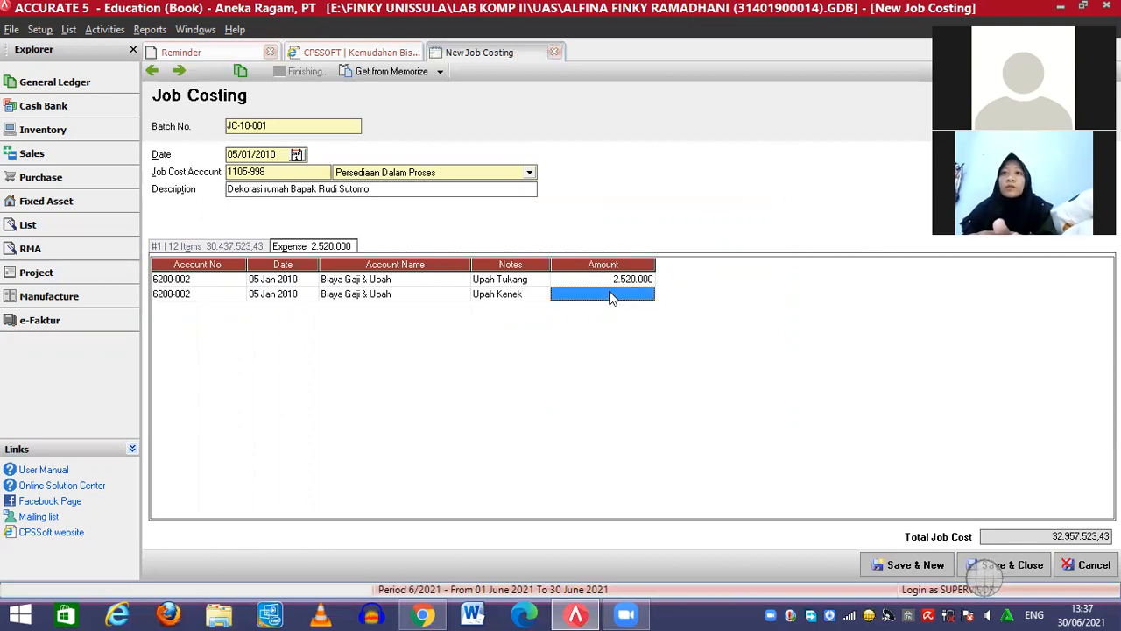
type("1200000")
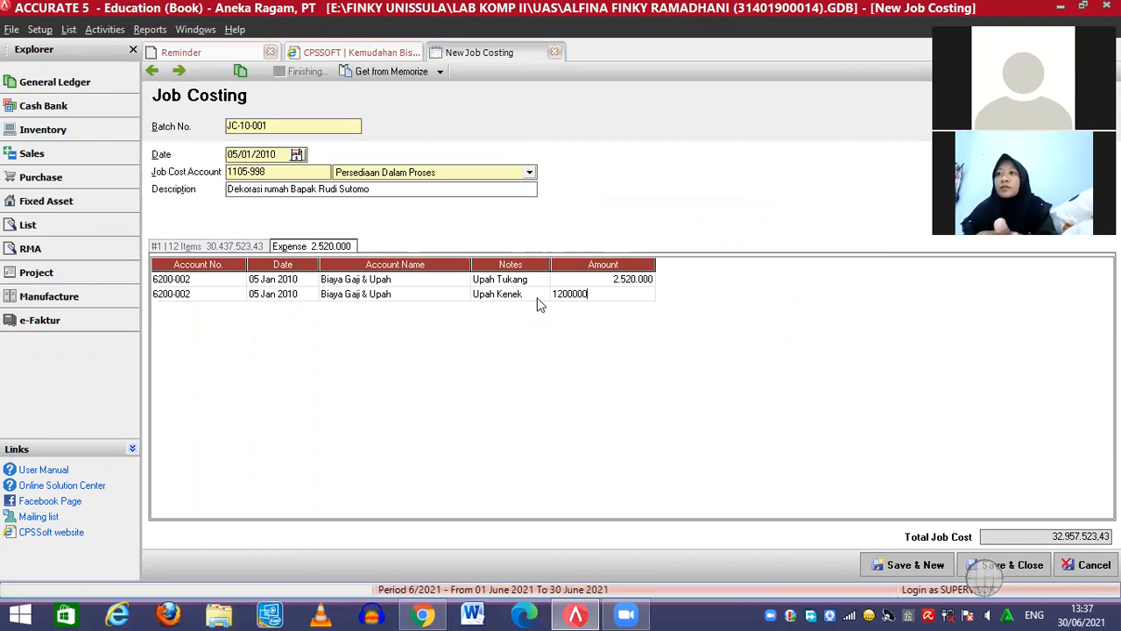
left_click(538, 298)
left_click(591, 294)
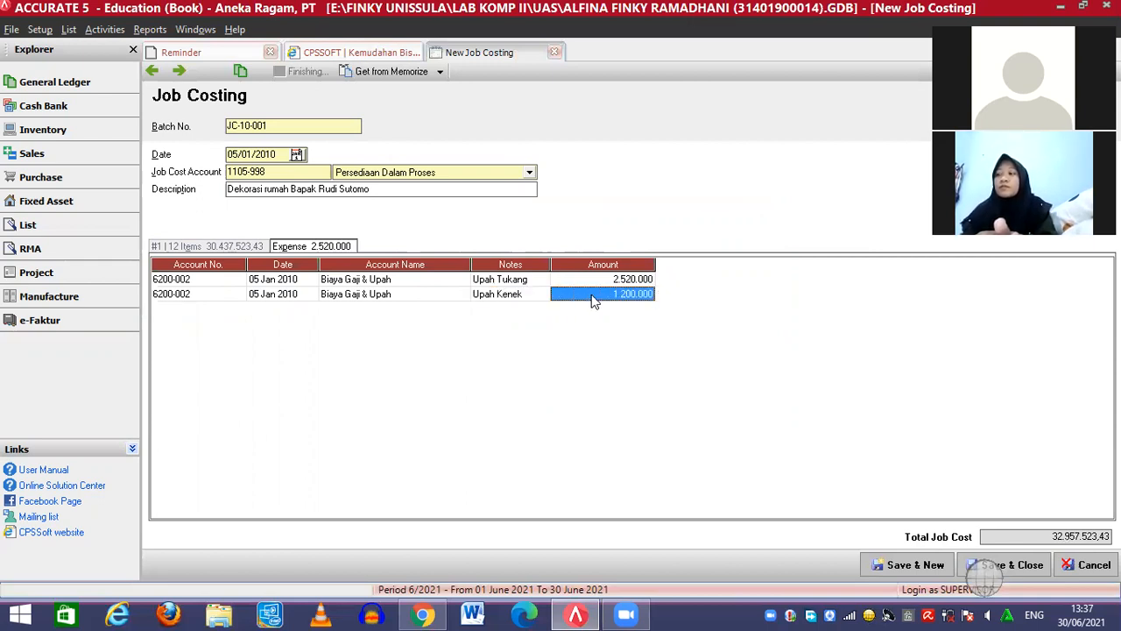
key("Return")
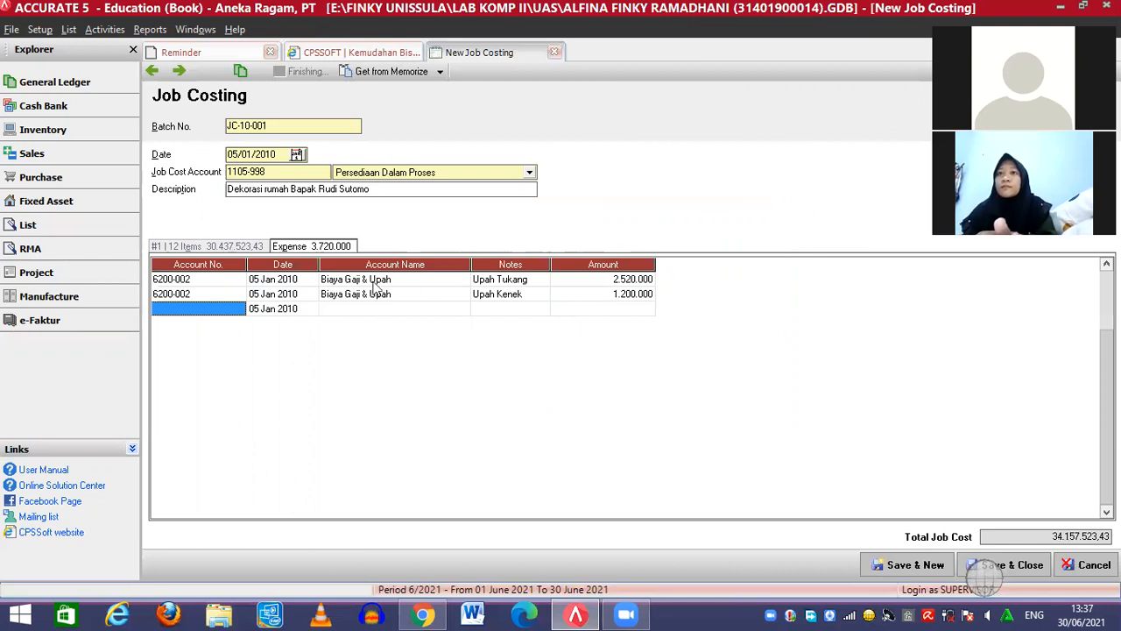
Add a 6200-002 Biaya Gaji & Upah expense line noted 'Upah Mandor' for 1.080.000
left_click(235, 313)
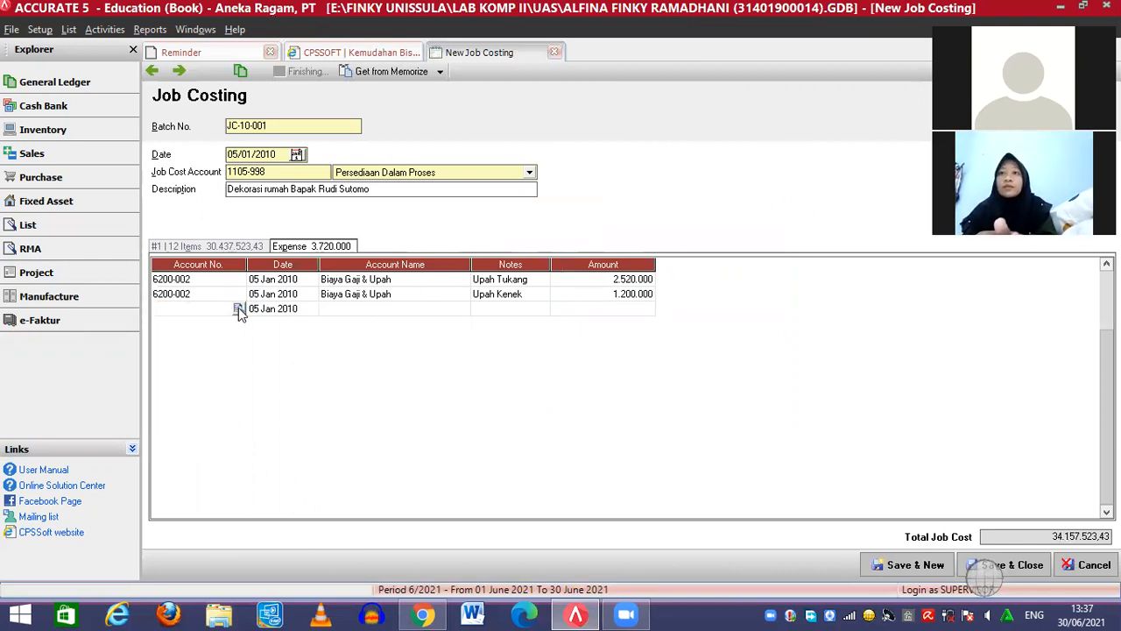
left_click(238, 309)
type("bi")
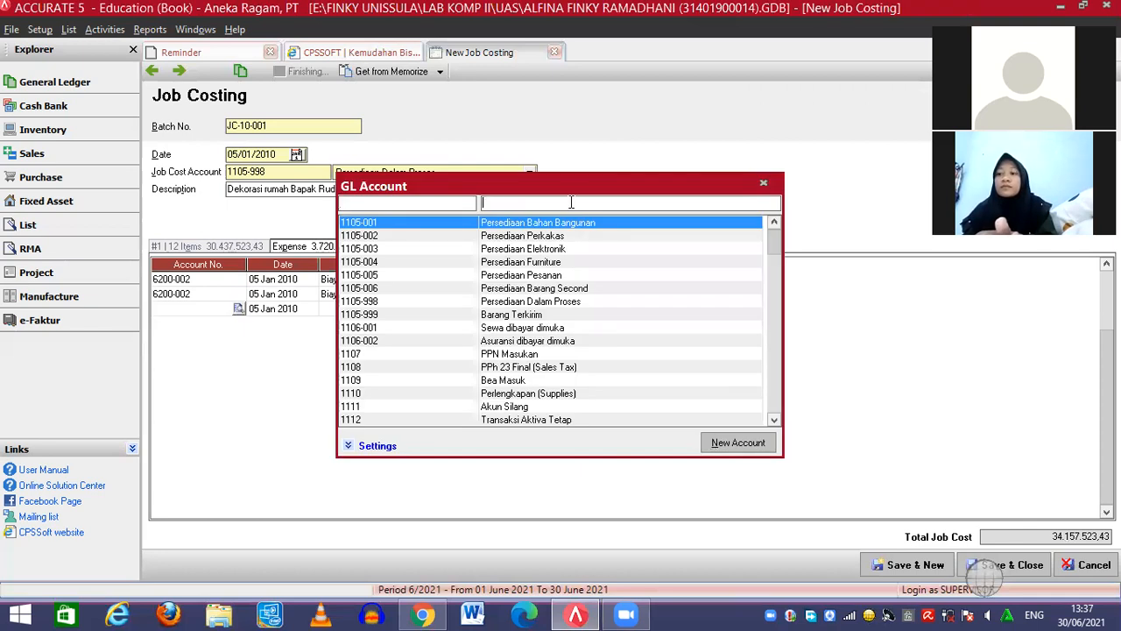
type("aya")
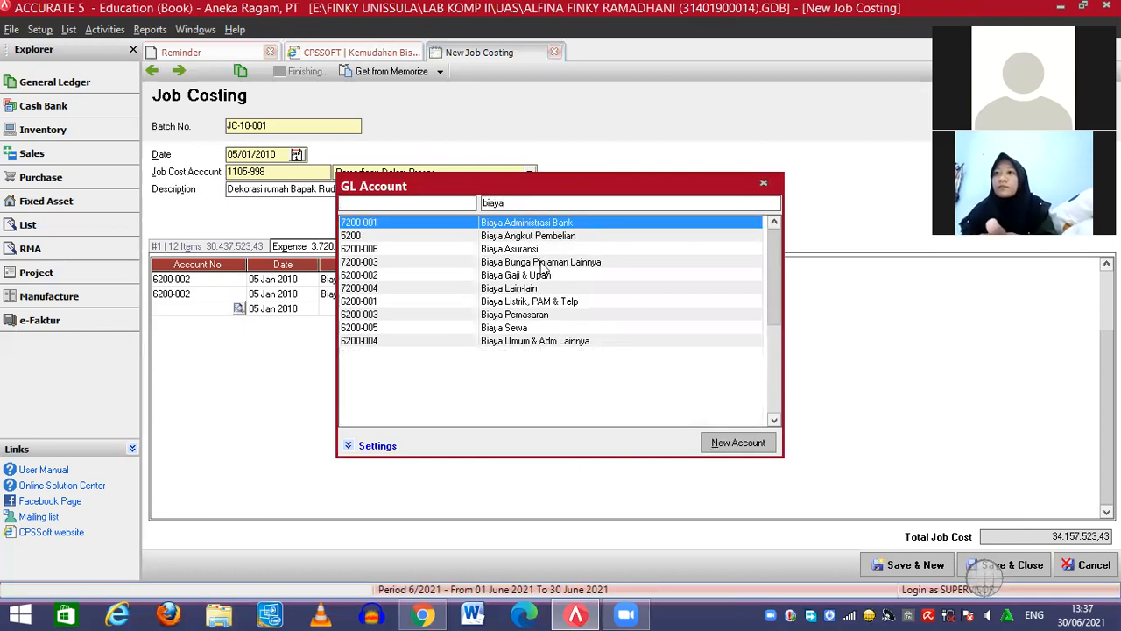
double_click(538, 277)
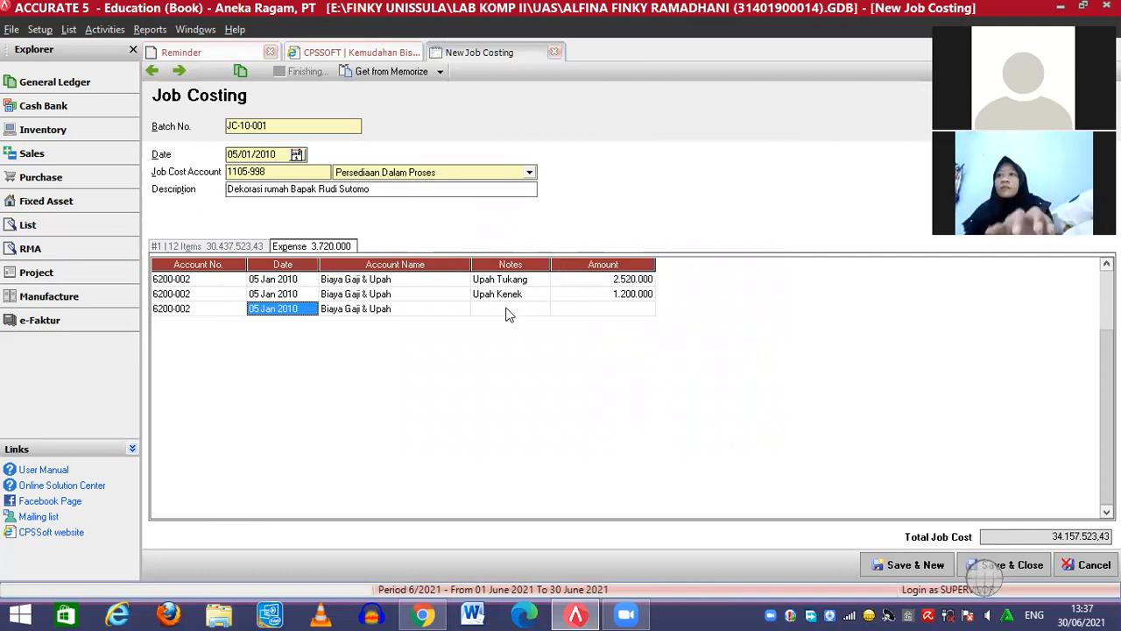
left_click(506, 309)
type("Upah Mandor")
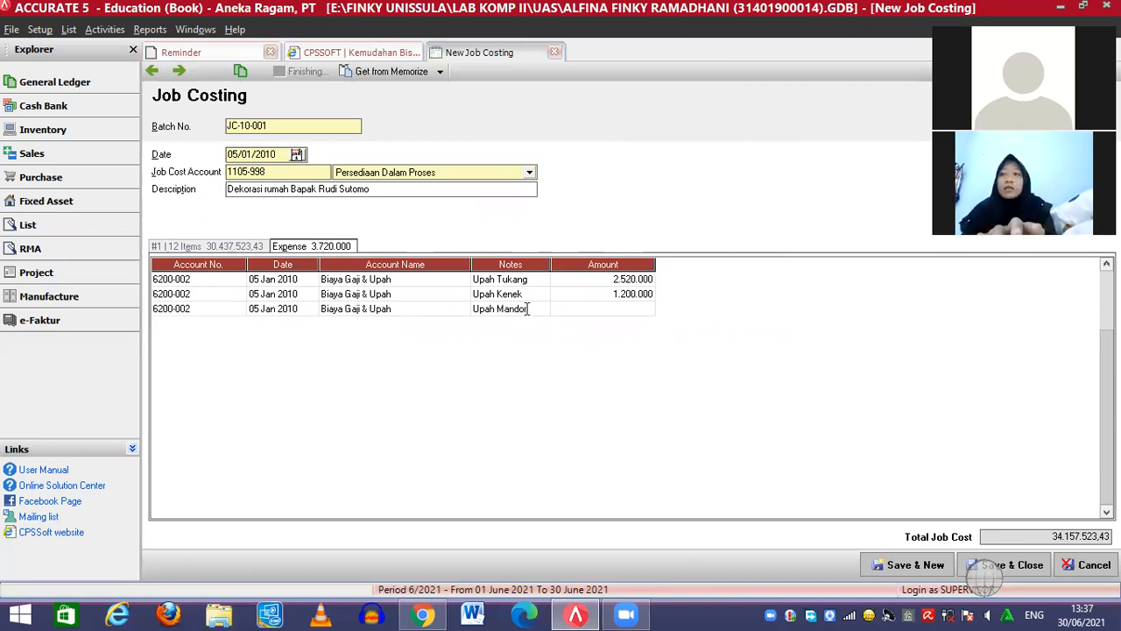
left_click(623, 309)
type("1")
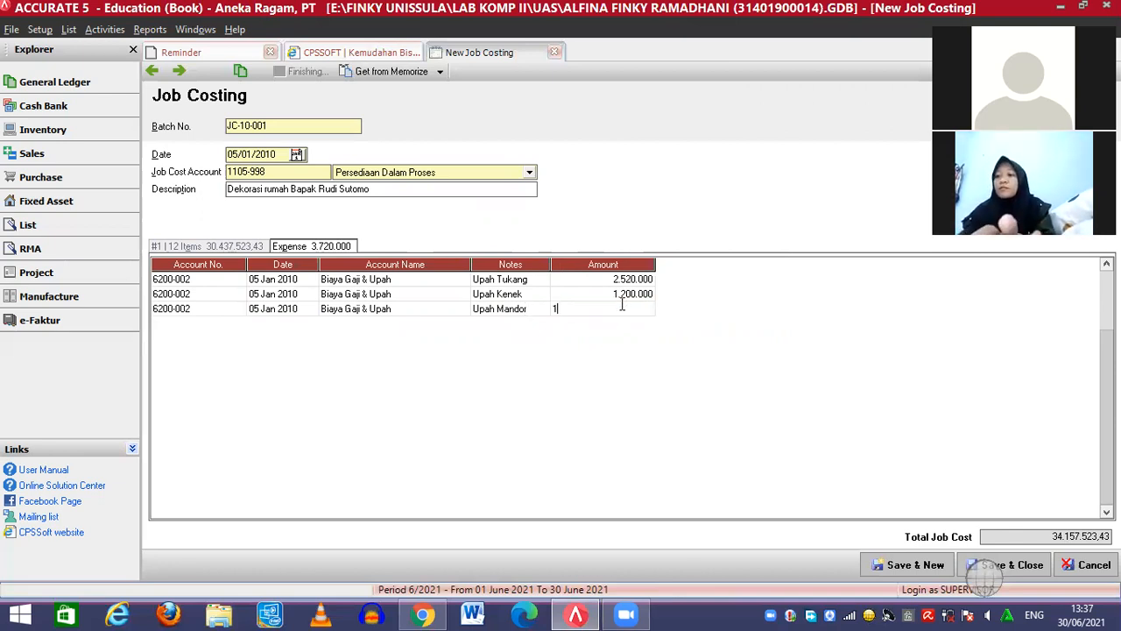
type(".080.0000")
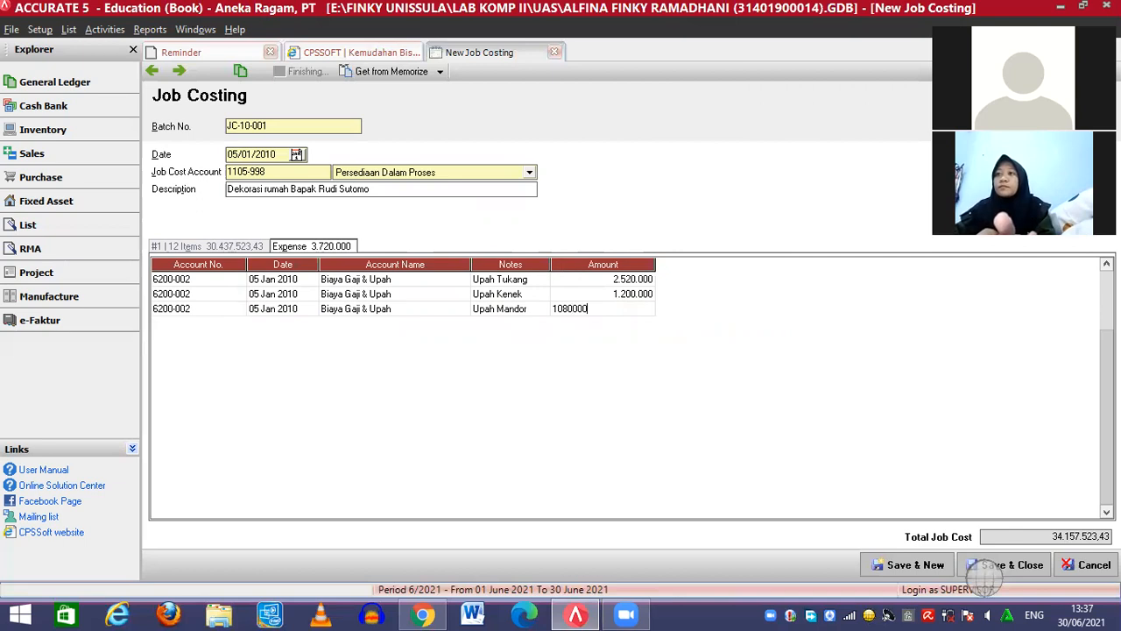
left_click(523, 312)
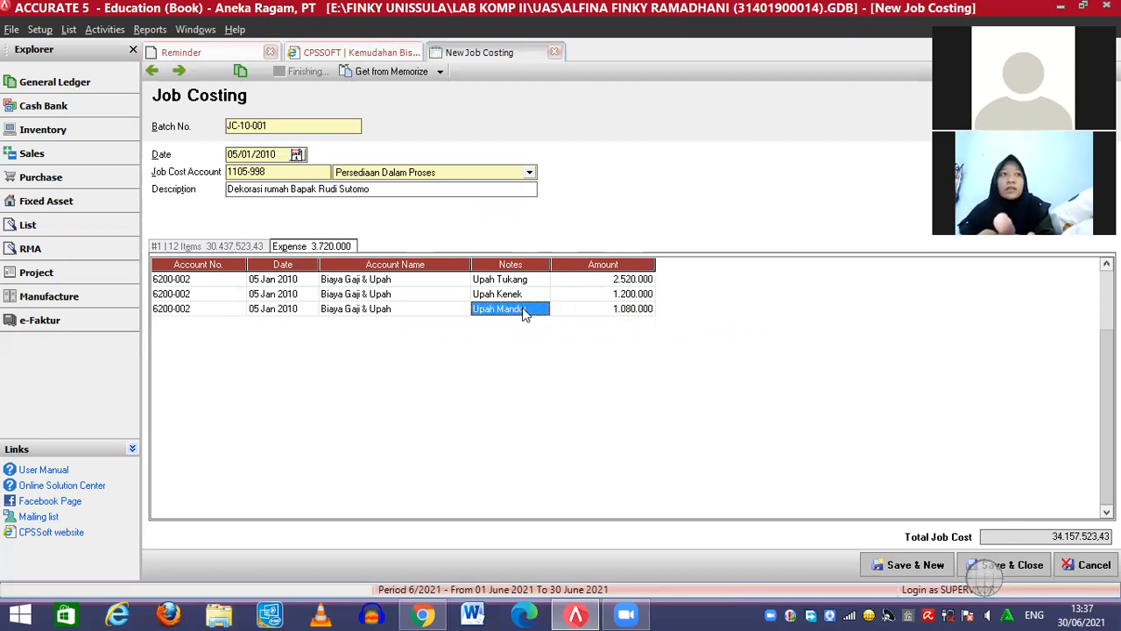
left_click(602, 310)
key("Tab")
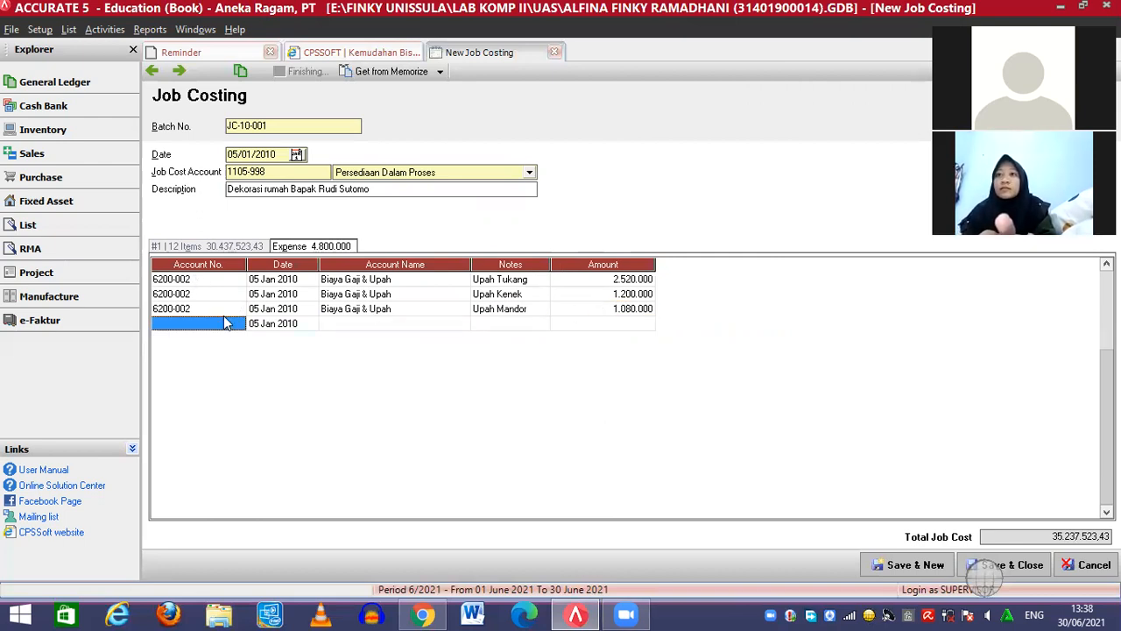
Add a 7200-004 Biaya Lain-lain expense of 750.000, then return to the 12-item list
left_click(226, 323)
left_click(238, 323)
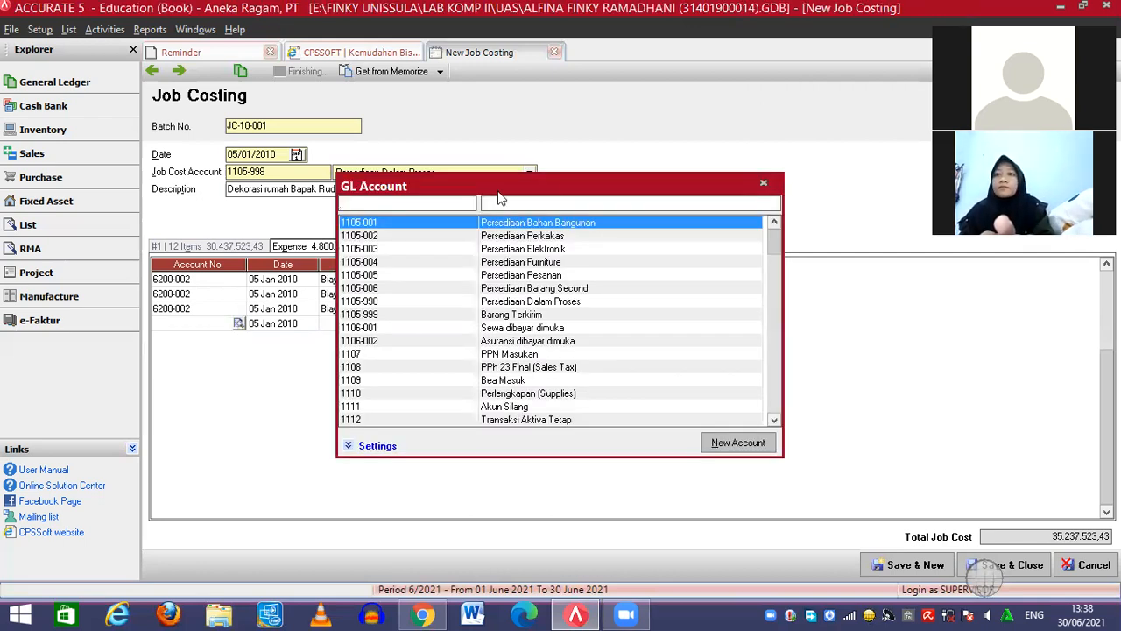
type("biaya")
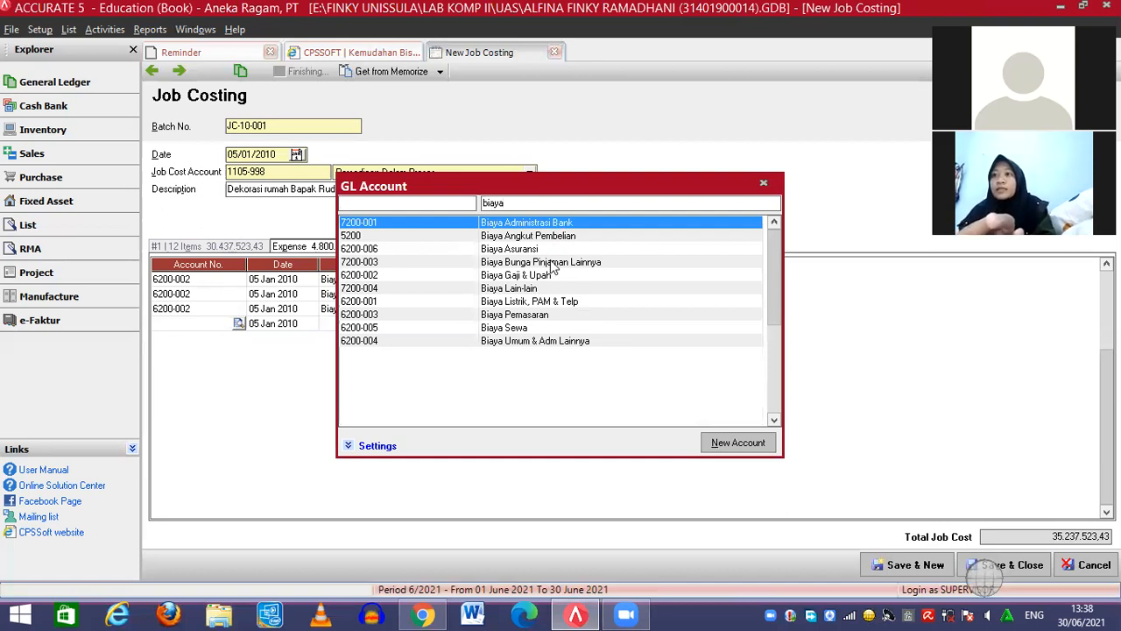
double_click(539, 289)
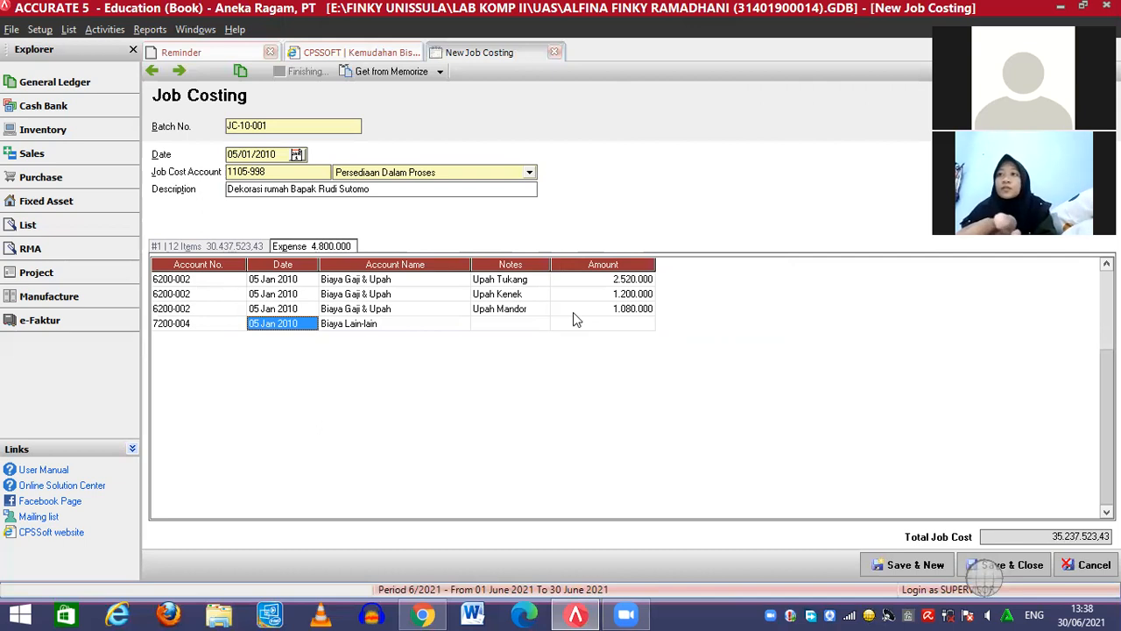
left_click(594, 326)
type("75")
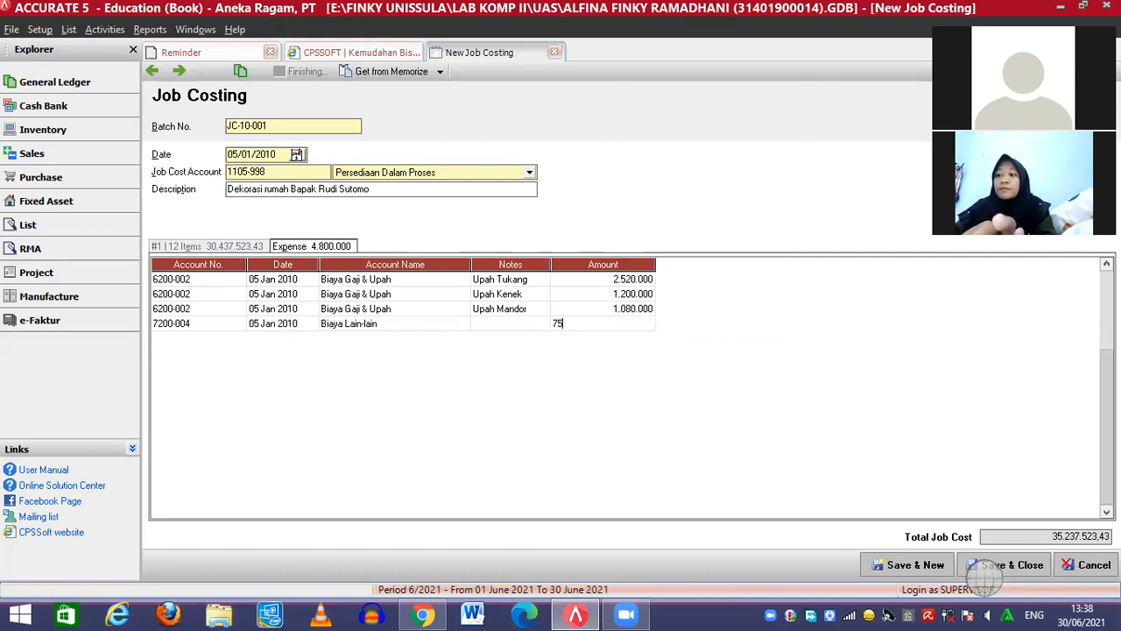
type("0000")
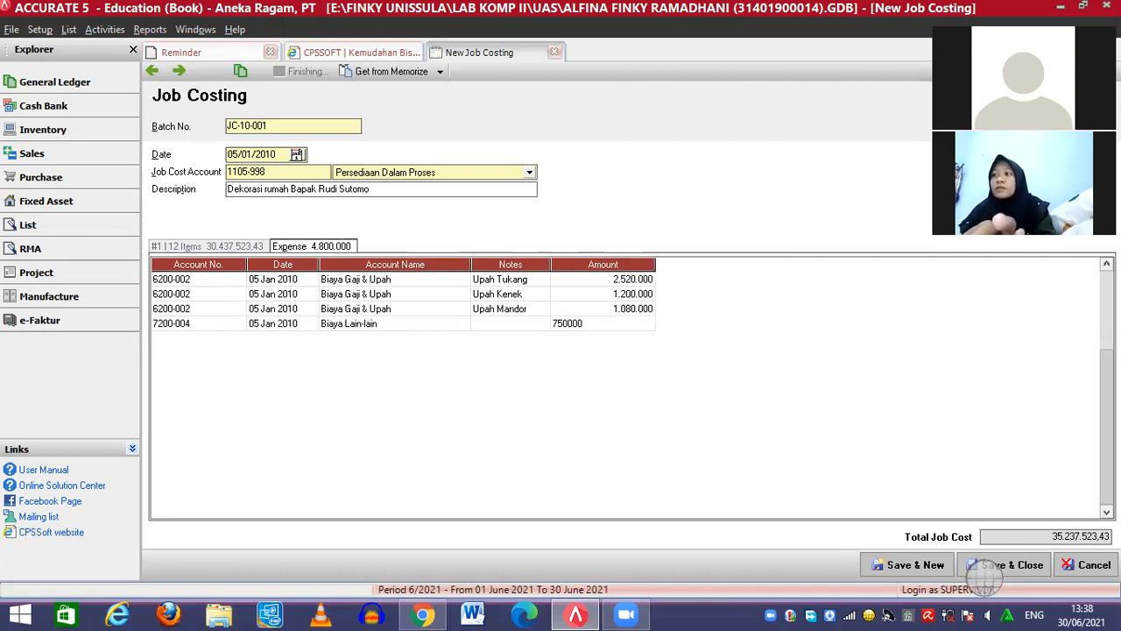
left_click(221, 246)
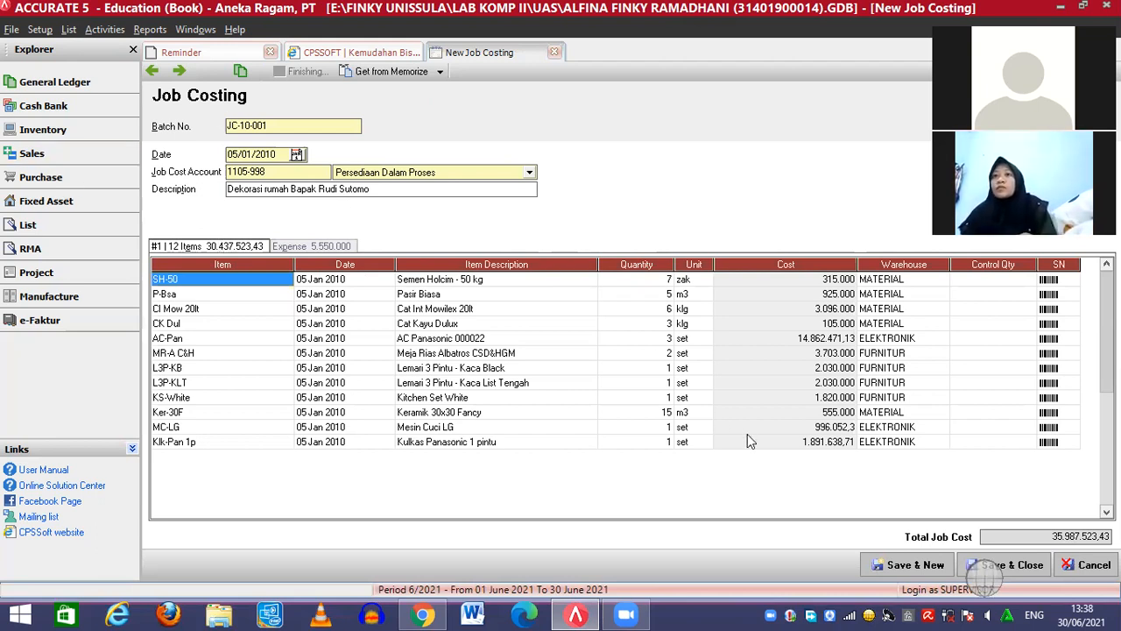
Save and close job costing JC-10-001, then start a new RMA Action from Activities > RMA
left_click(1012, 566)
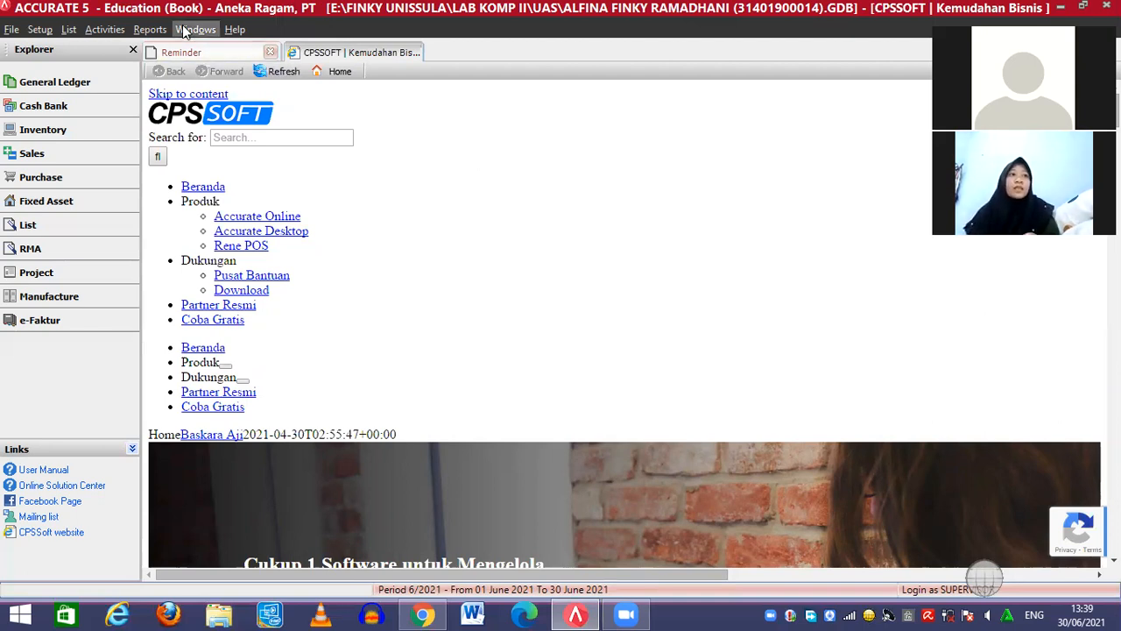
left_click(123, 29)
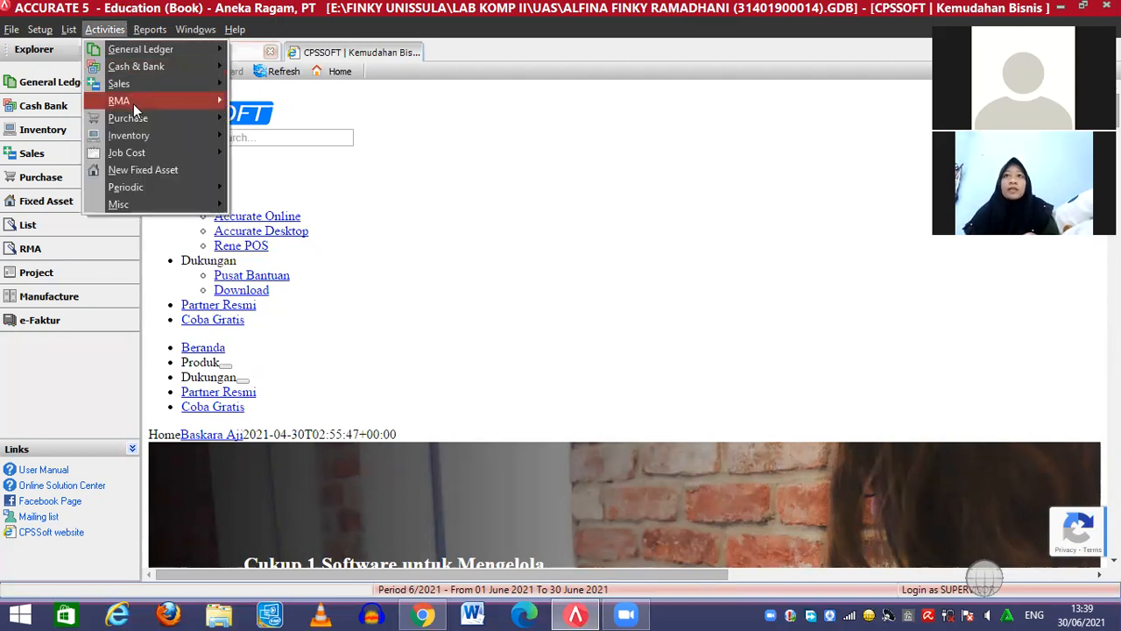
mouse_move(135, 110)
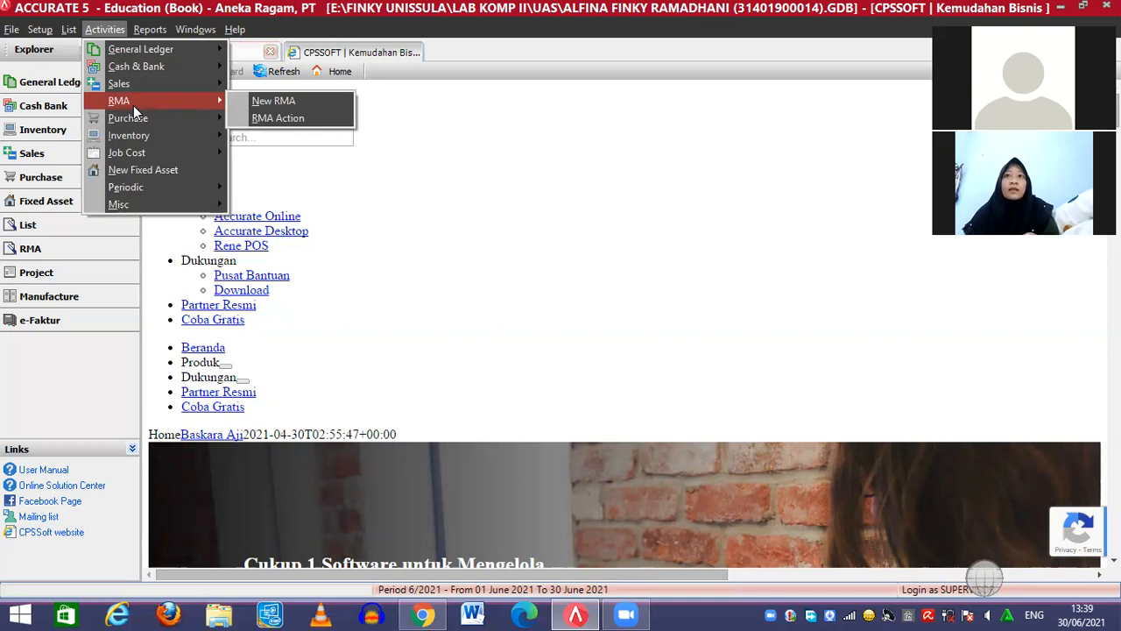
left_click(274, 119)
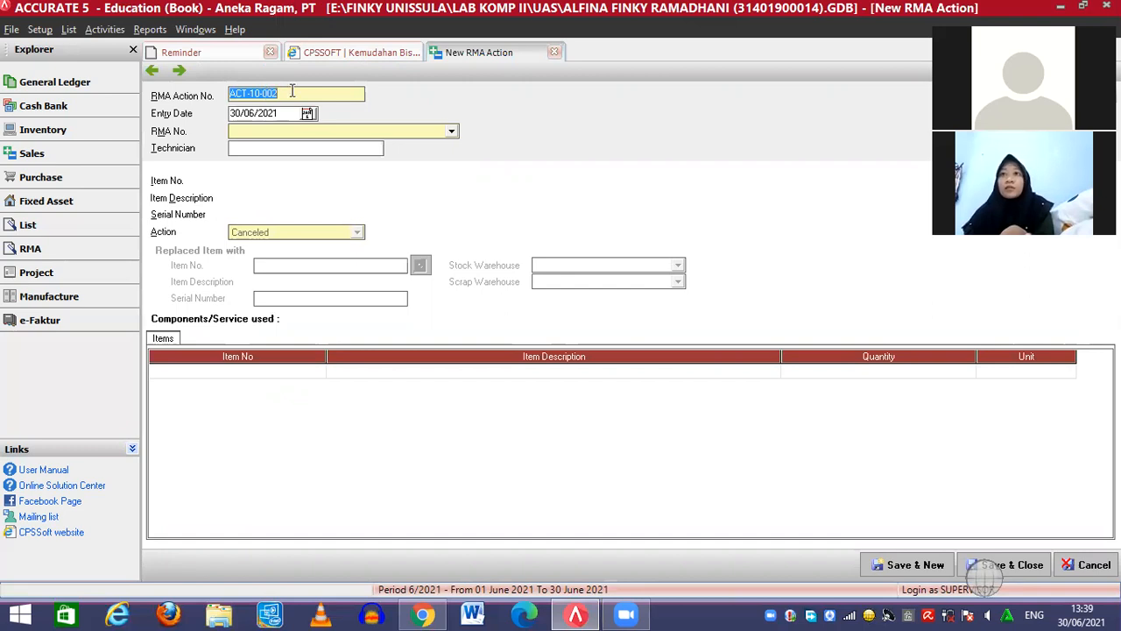
Number the action ACT-10-001, date it 07/01/2010, and enter the technician's name
left_click(289, 92)
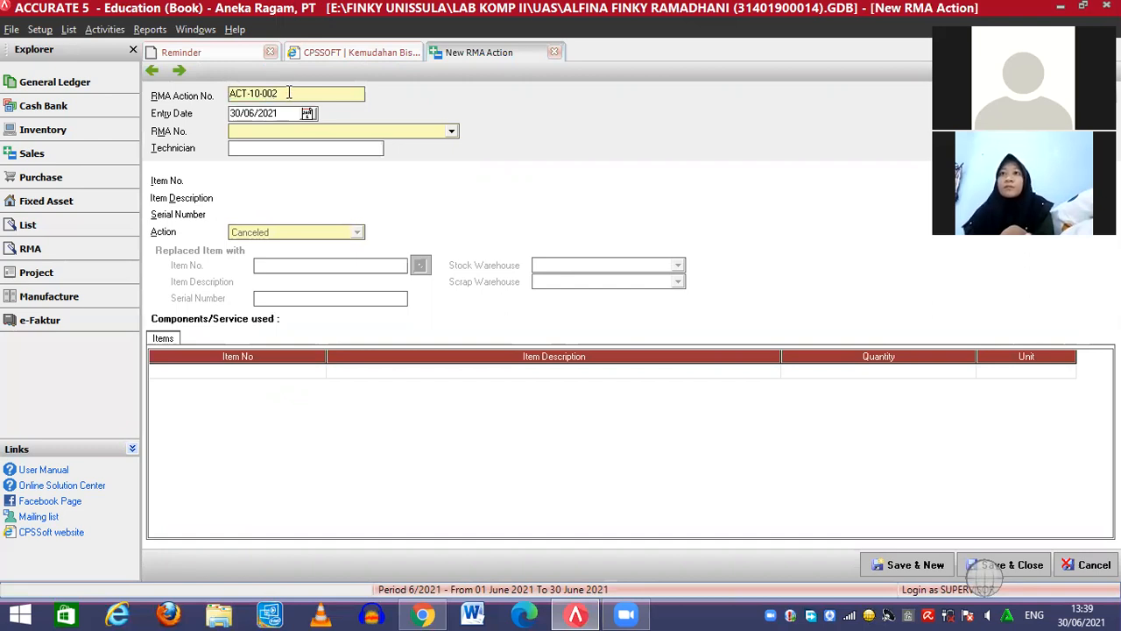
key("BackSpace")
type("1")
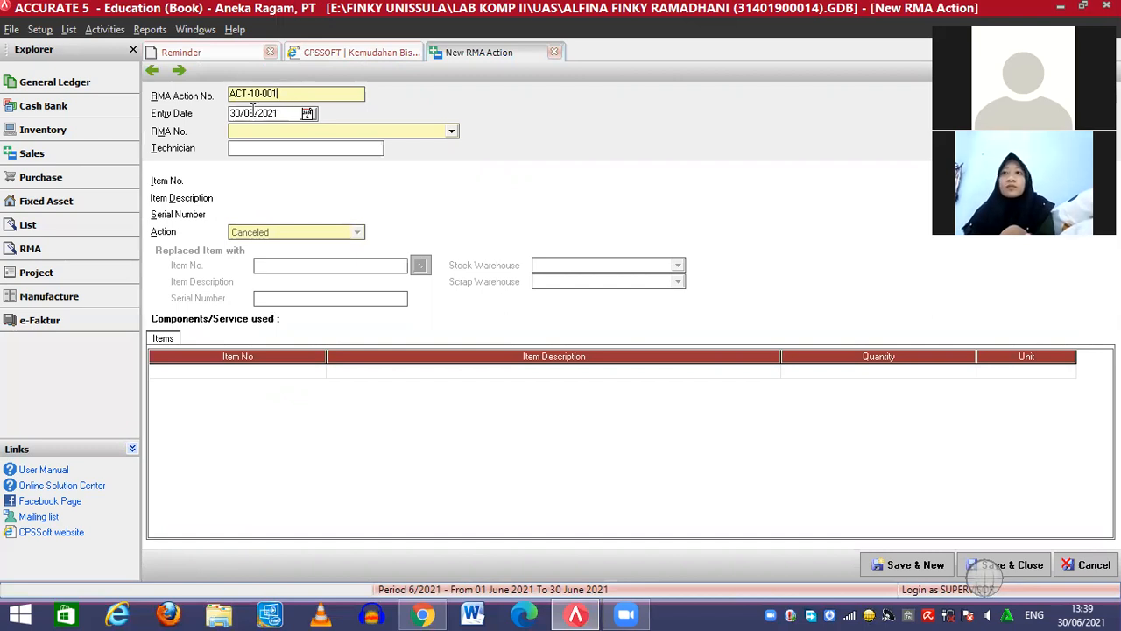
left_click(249, 112)
key("Left")
key("Left")
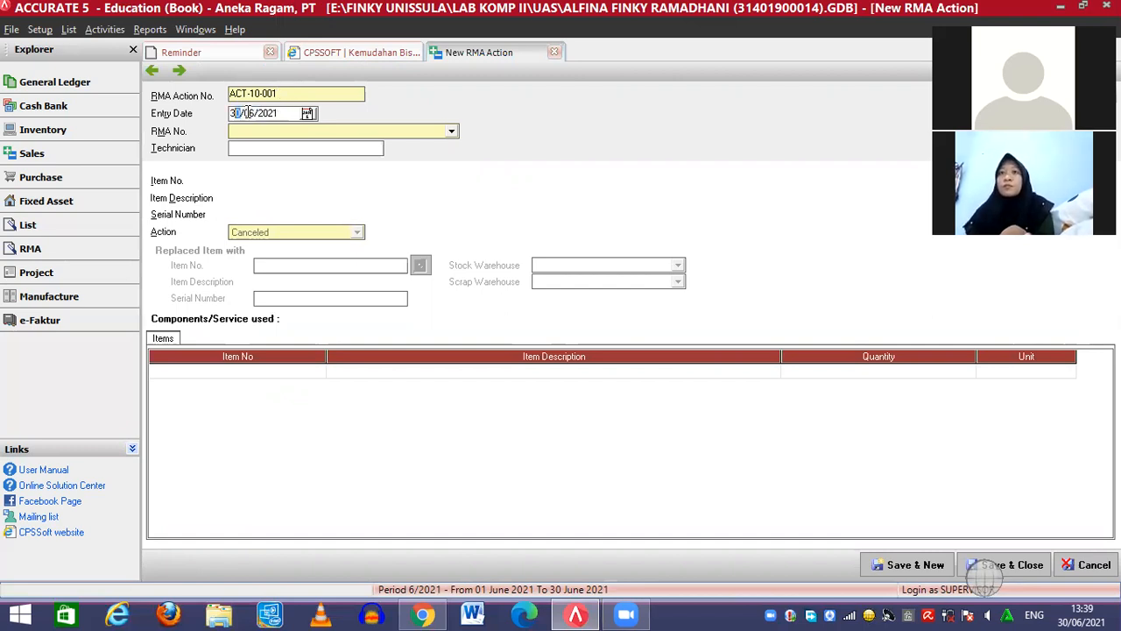
type("07/01/2010")
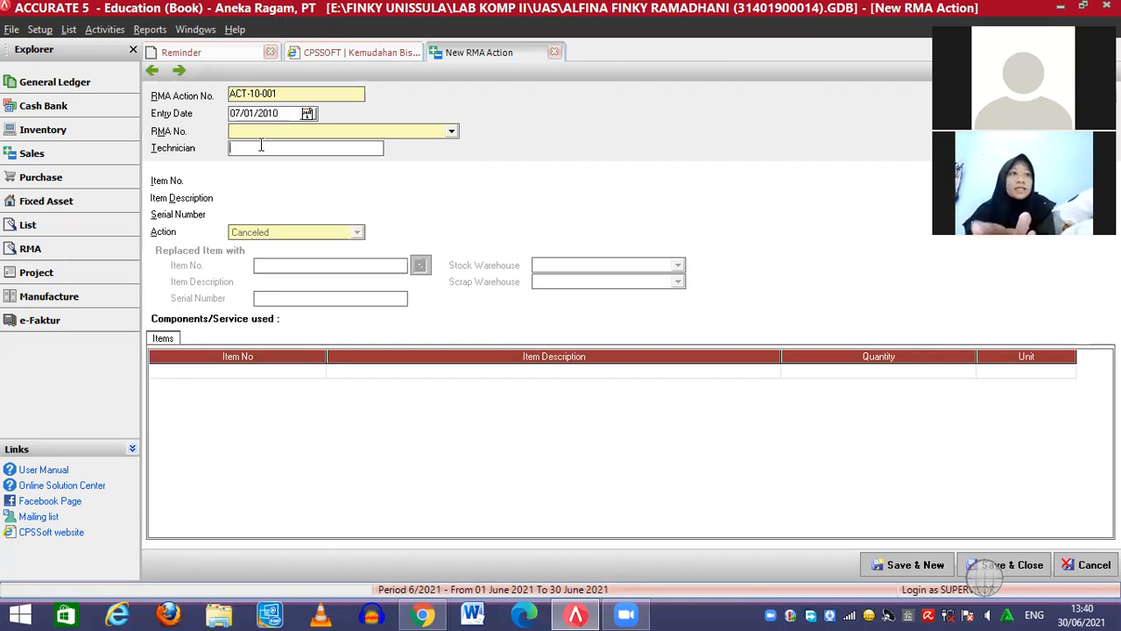
left_click(261, 147)
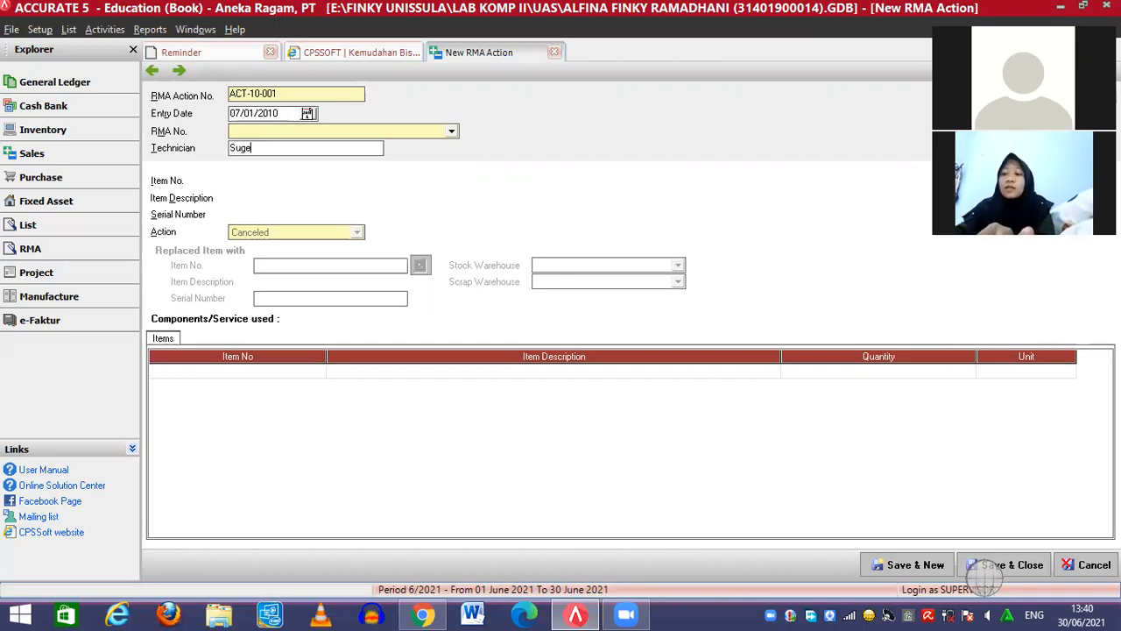
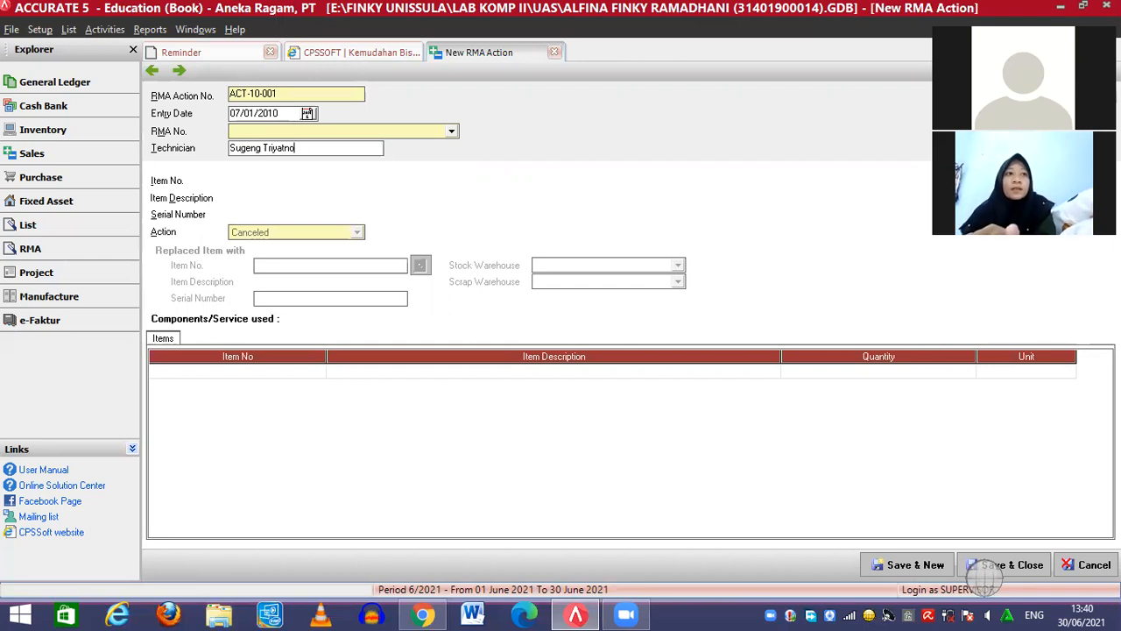
left_click(272, 132)
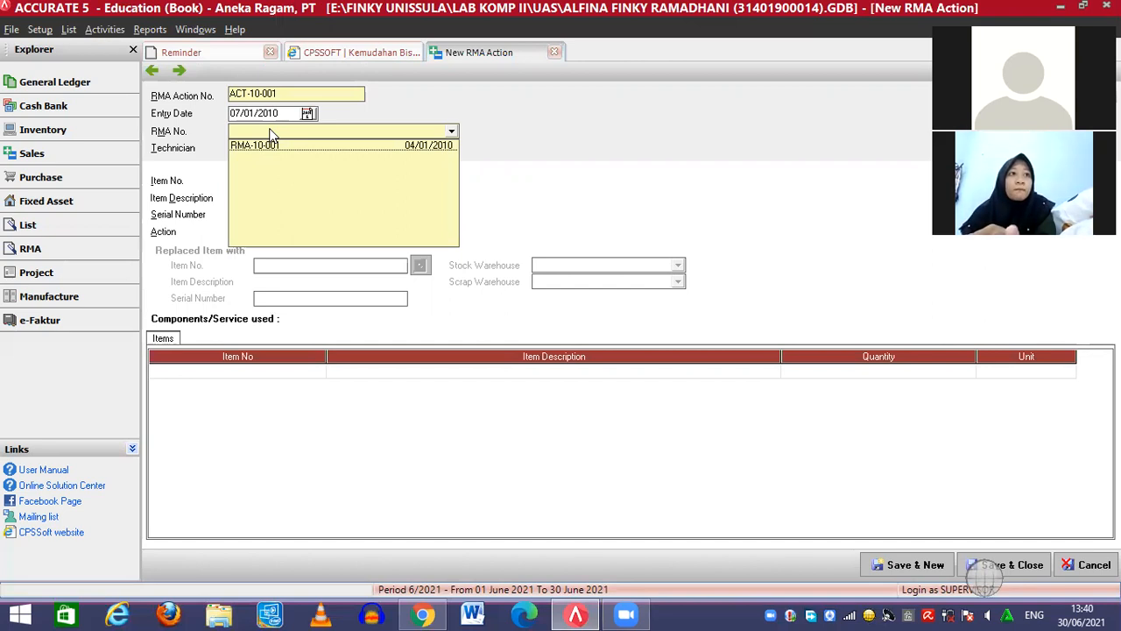
Link the action to RMA-10-001 and set the action to Repaired
left_click(271, 146)
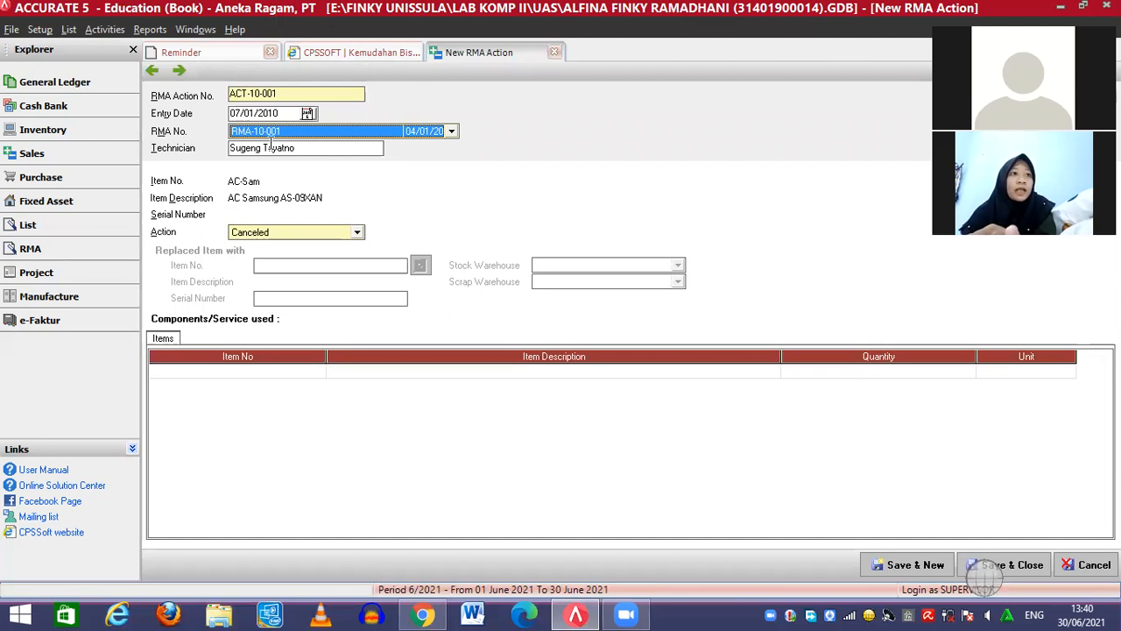
left_click(287, 233)
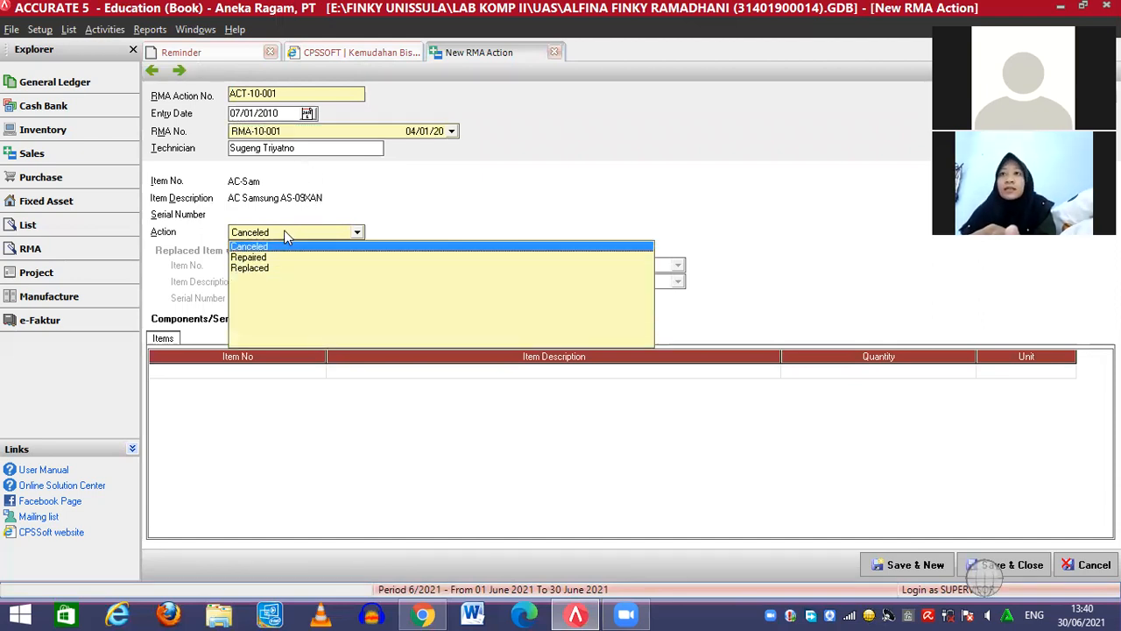
left_click(263, 257)
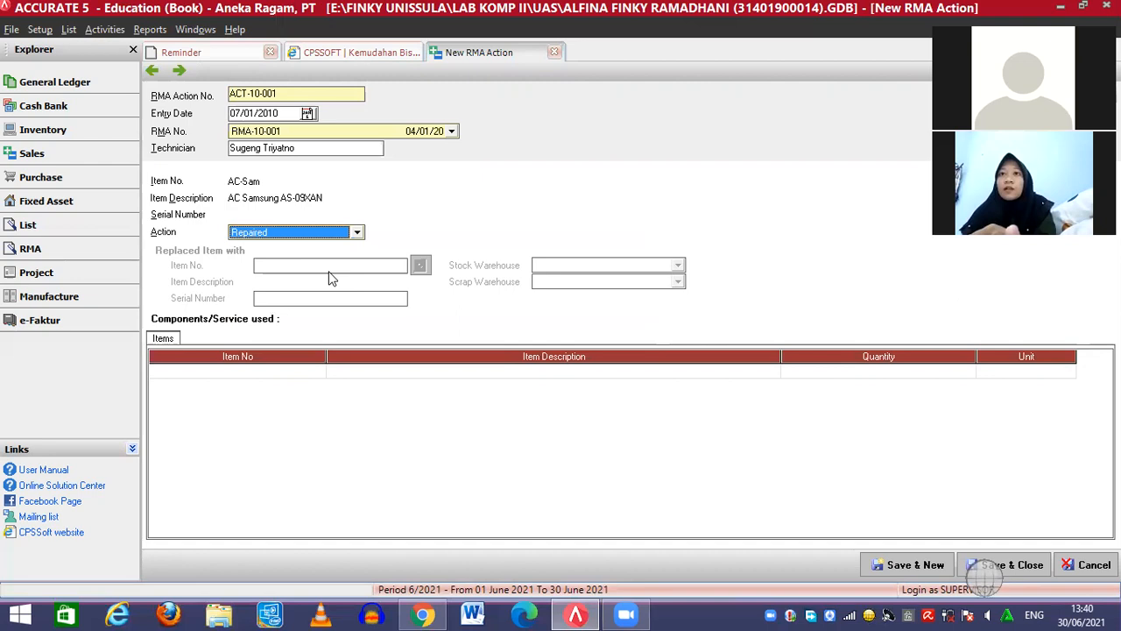
Add one JPB Jasa Perbaikan service as the item used, then save and close the action
left_click(288, 386)
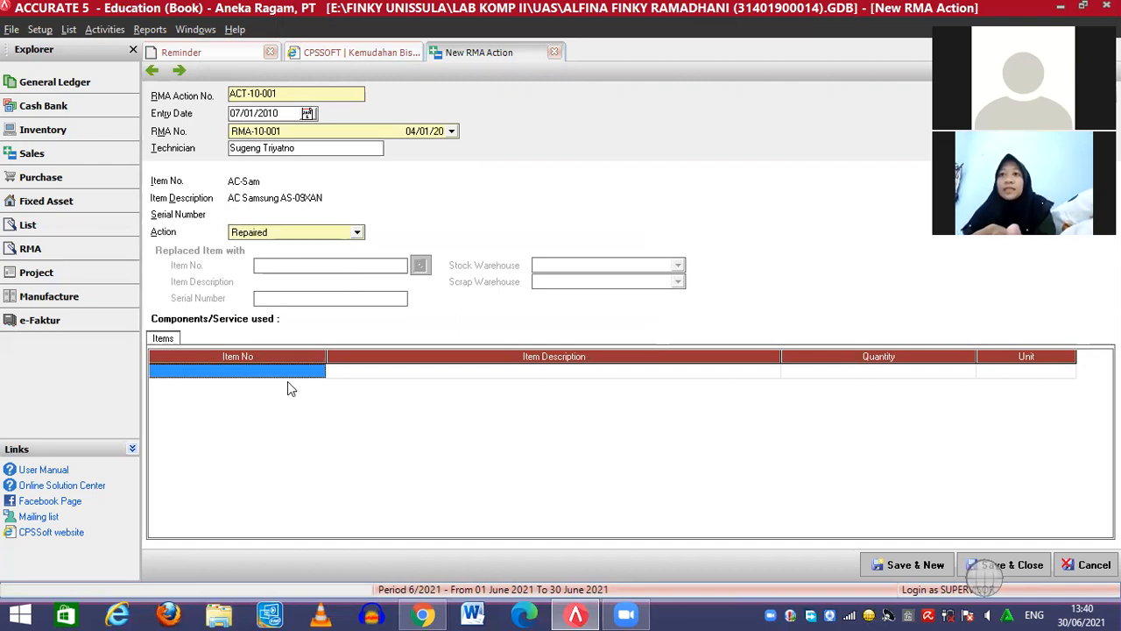
left_click(313, 369)
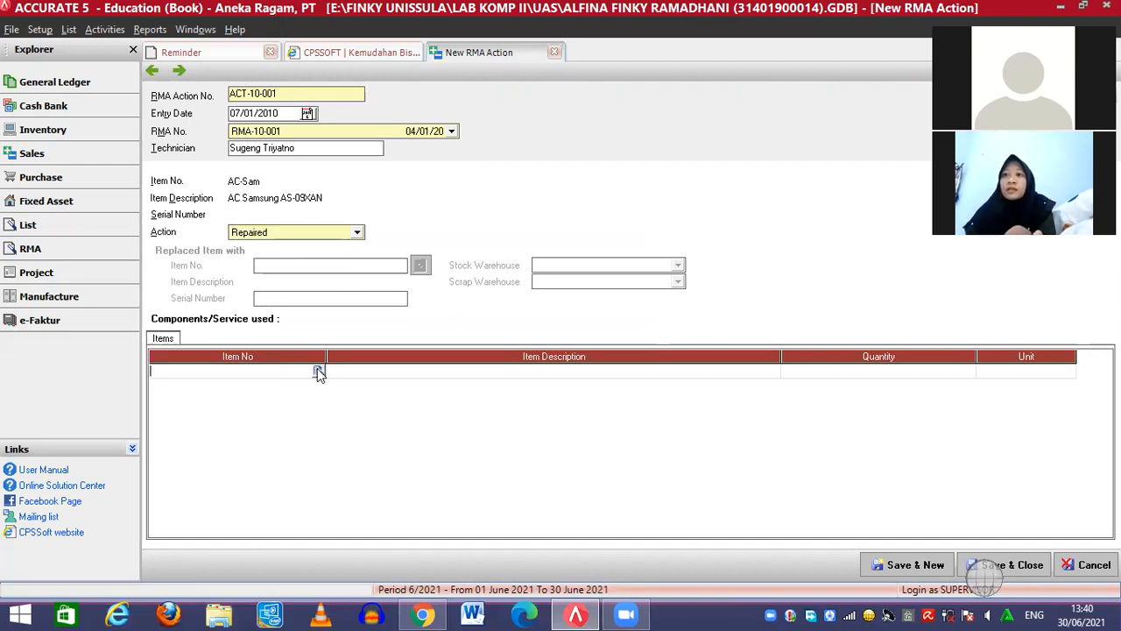
left_click(318, 372)
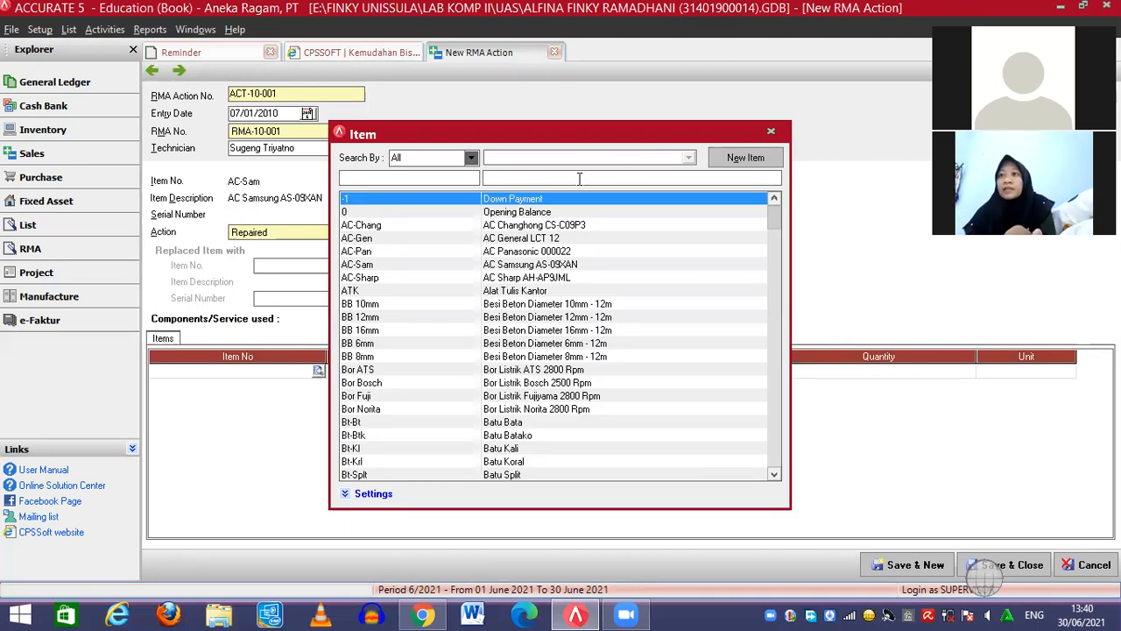
type("jasa per")
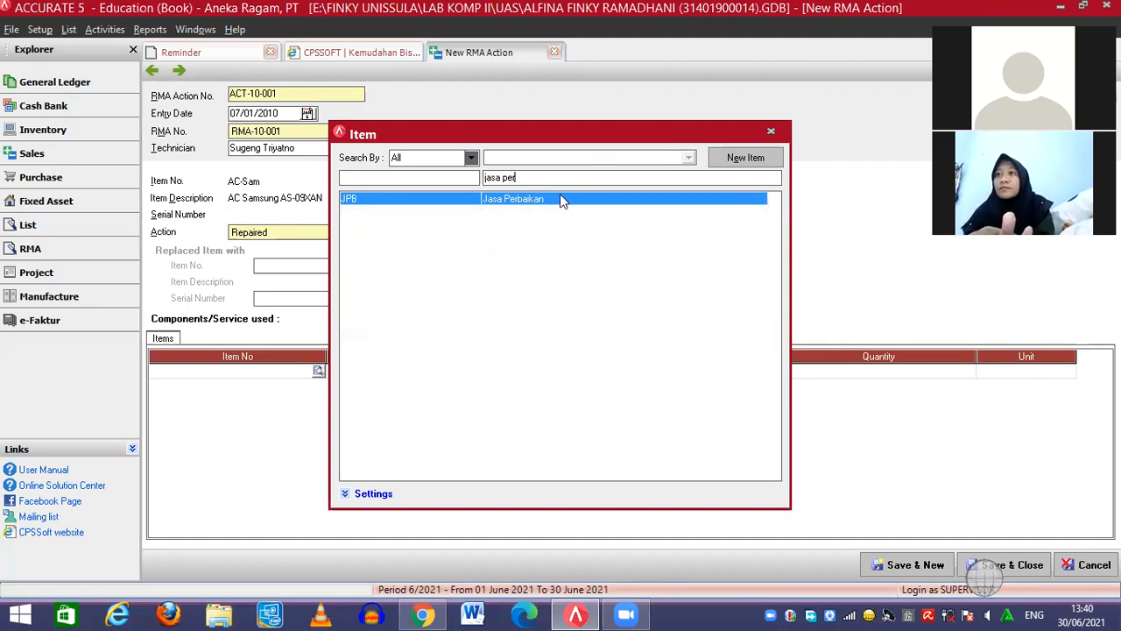
double_click(559, 196)
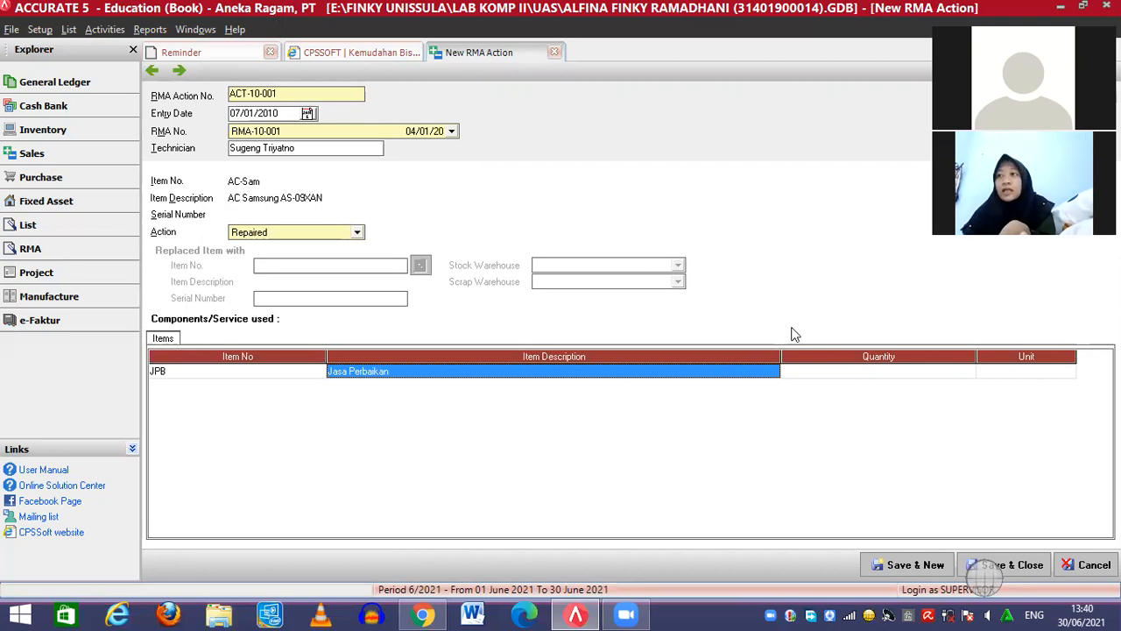
left_click(855, 373)
type("1")
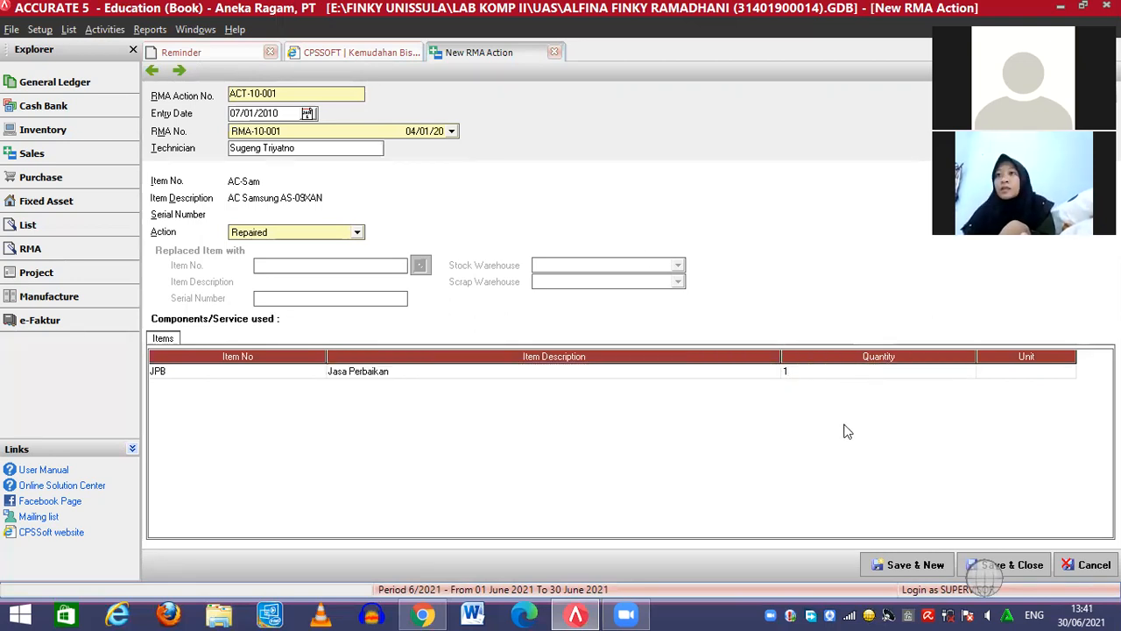
left_click(1004, 565)
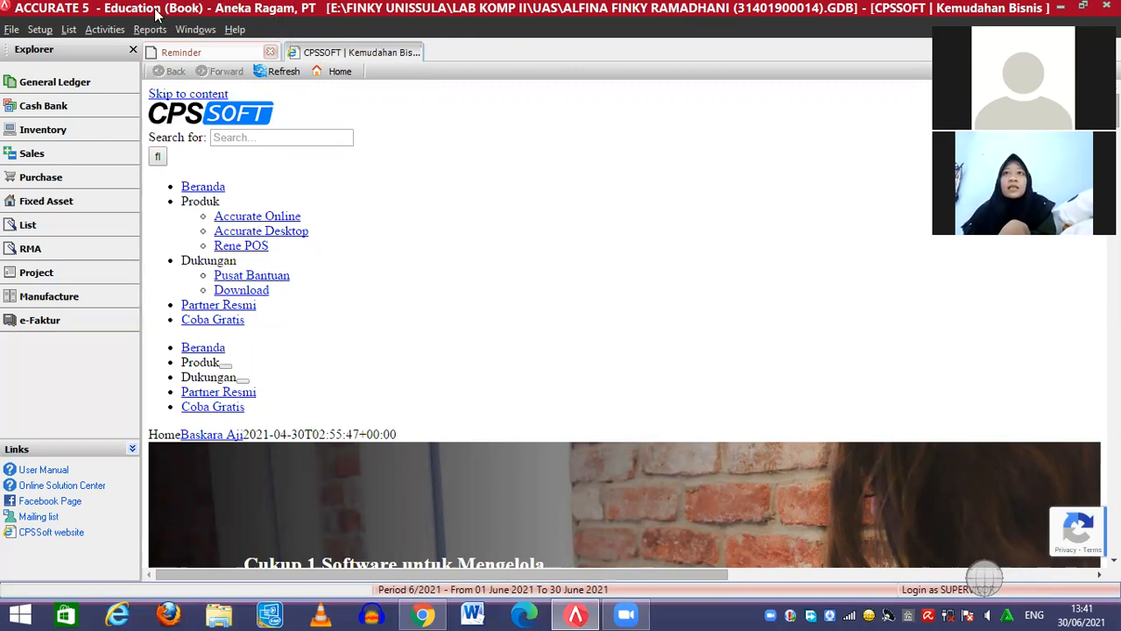
Start a new Sales Invoice from Activities > Sales
left_click(108, 31)
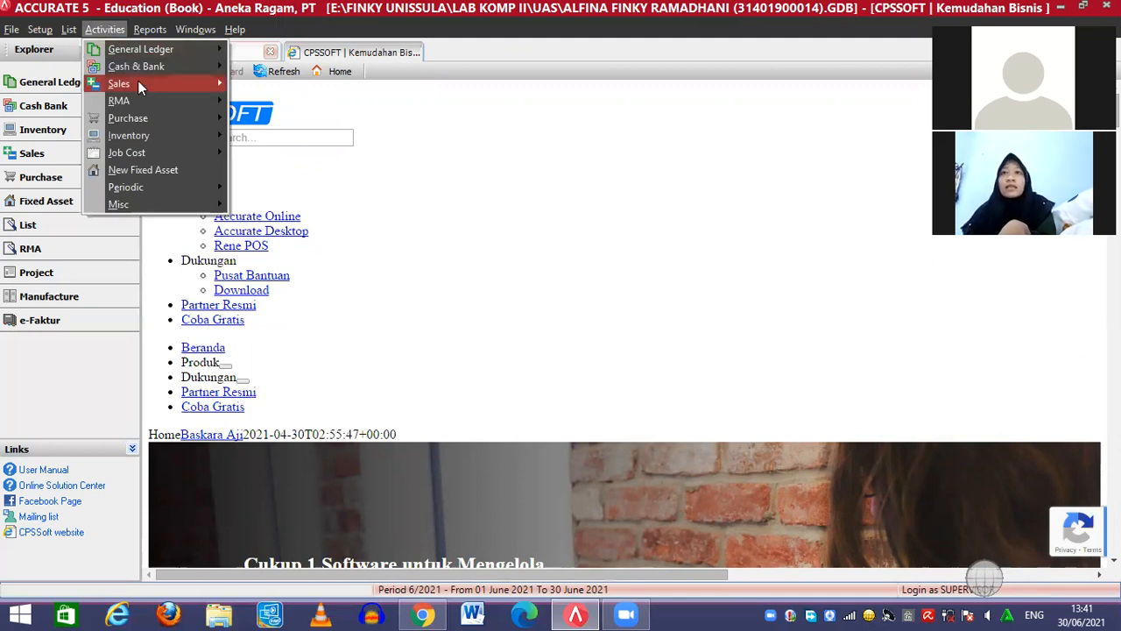
mouse_move(139, 82)
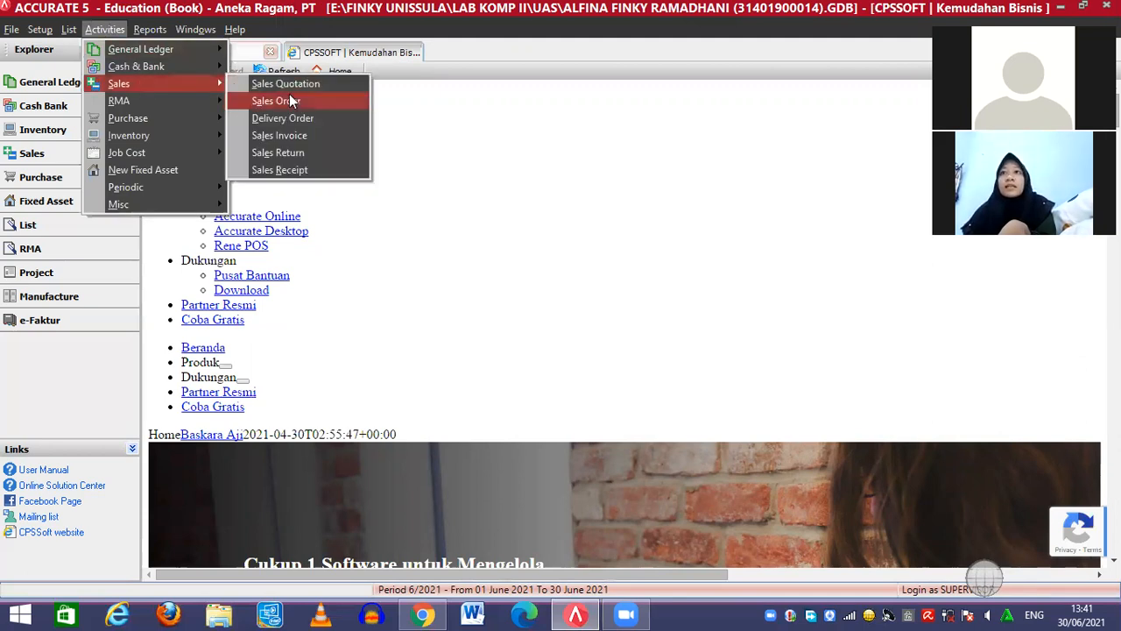
left_click(285, 132)
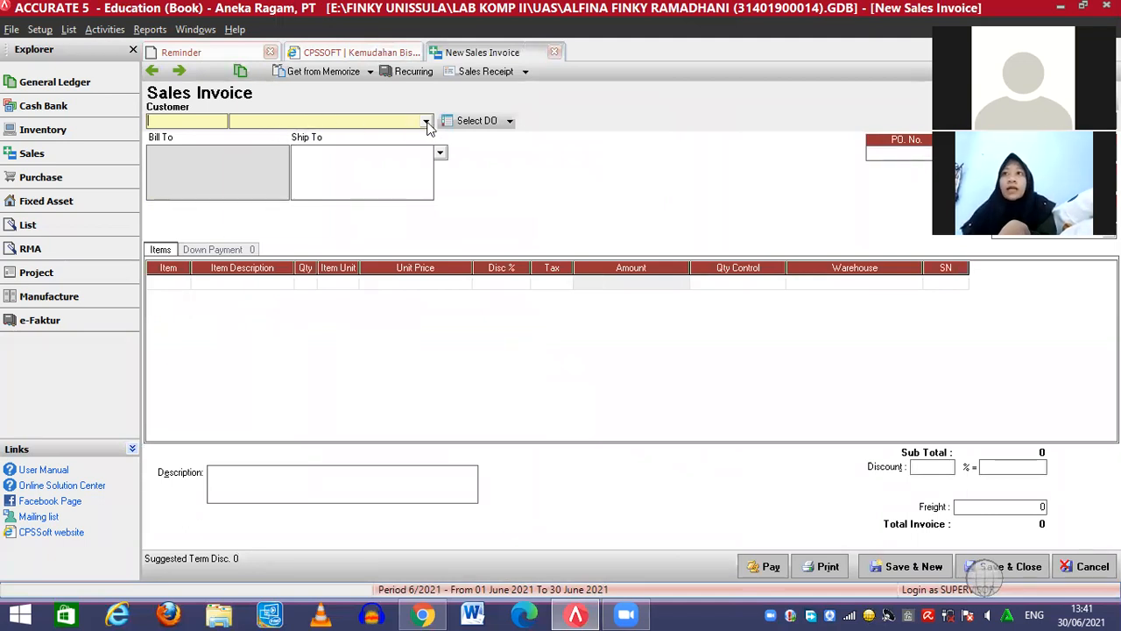
Bill the invoice to customer CASH IDR and replace the ship-to name with the recipient's name
left_click(428, 123)
left_click(324, 147)
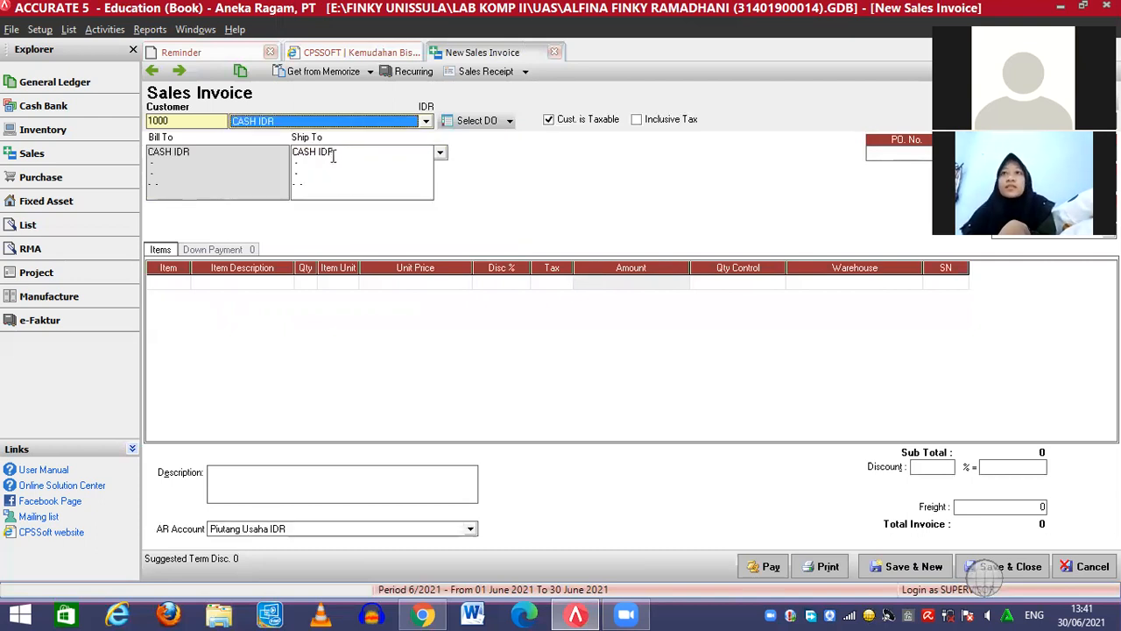
left_click(344, 156)
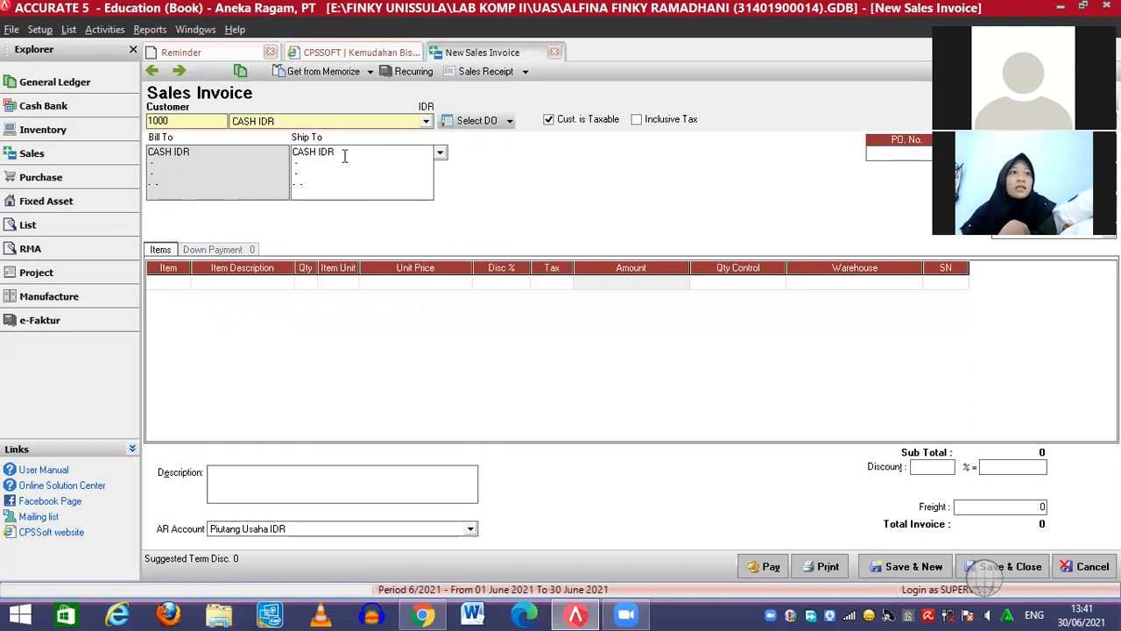
key("BackSpace")
key("BackSpace")
key("BackSpace")
key("BackSpace")
key("BackSpace")
key("BackSpace")
key("BackSpace")
key("BackSpace")
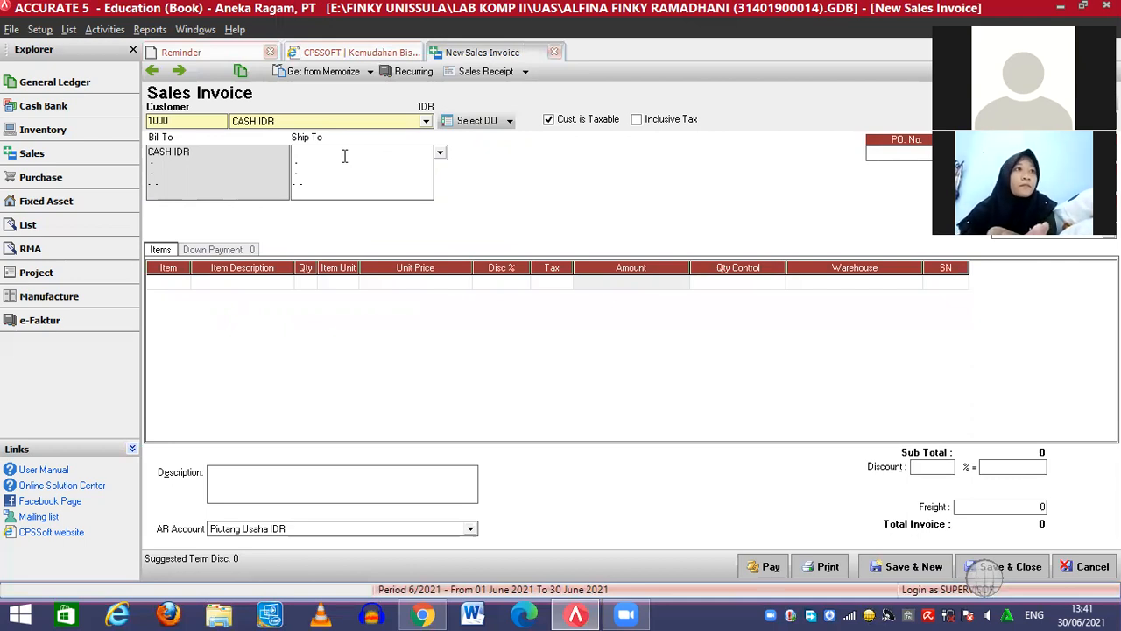
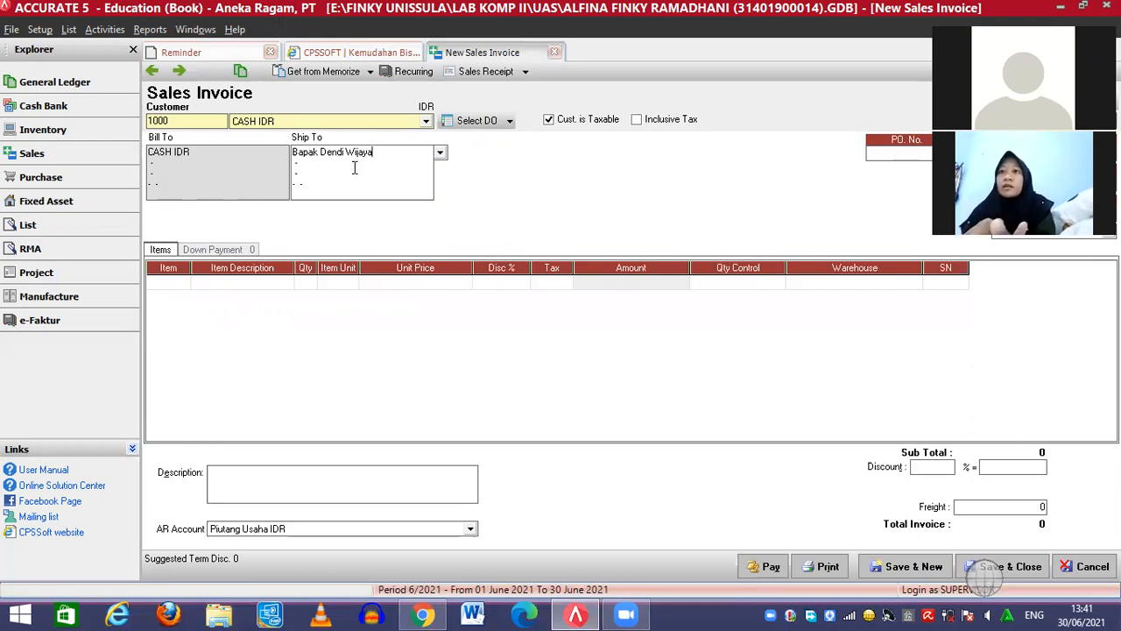
Enter the recipient's street and city on the ship-to address lines and drop the name's honorific
left_click(307, 163)
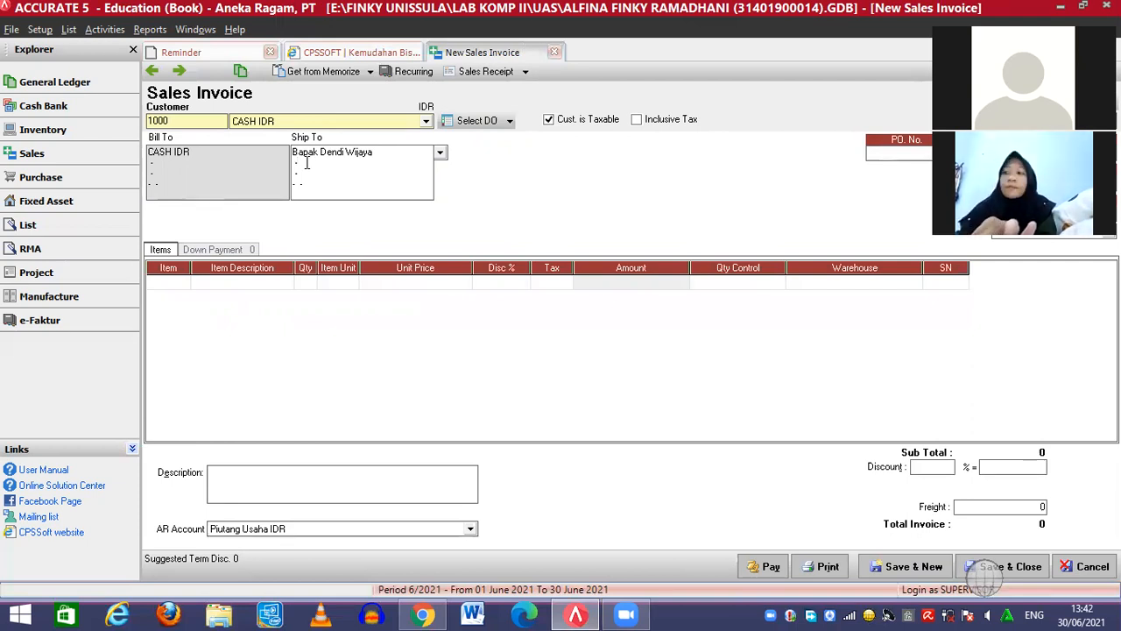
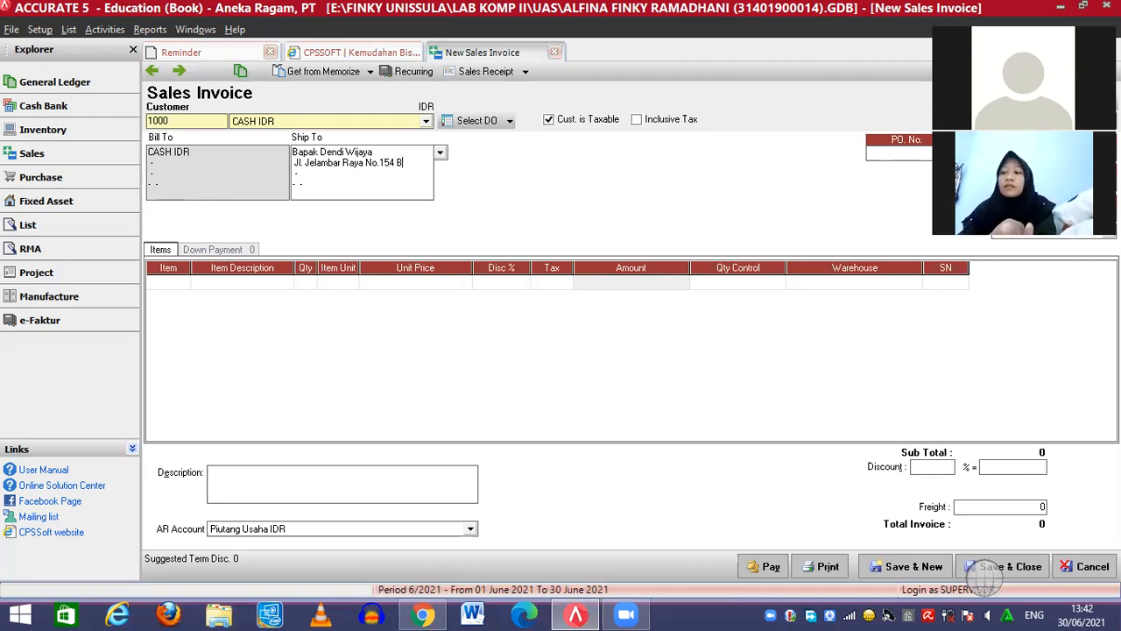
left_click(304, 173)
key("BackSpace")
type("Jakarta")
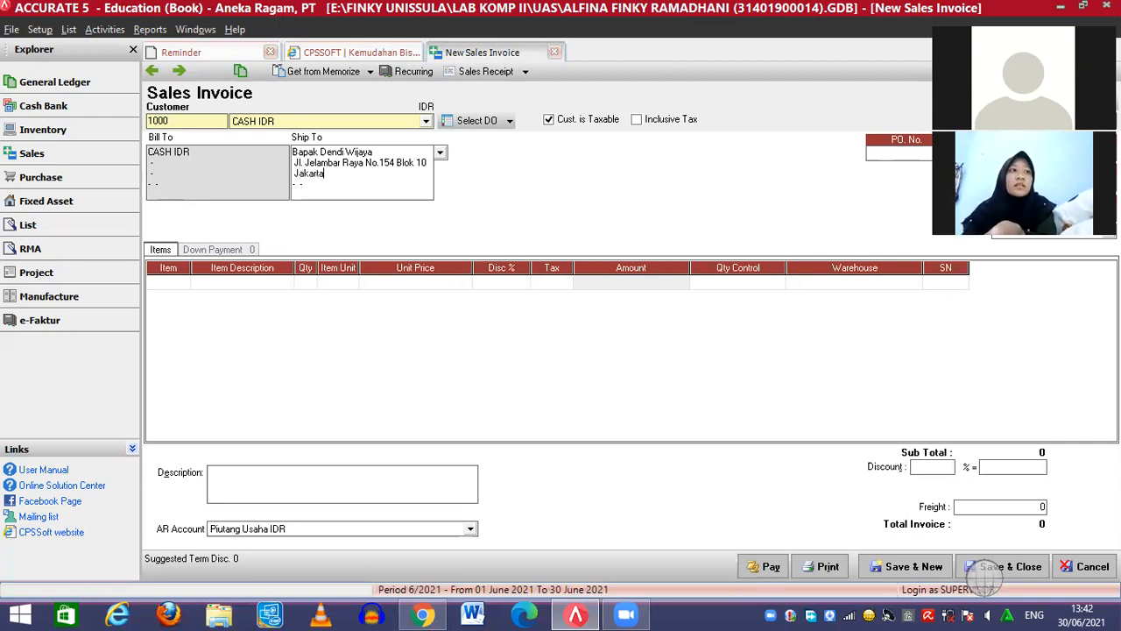
type(" Barat")
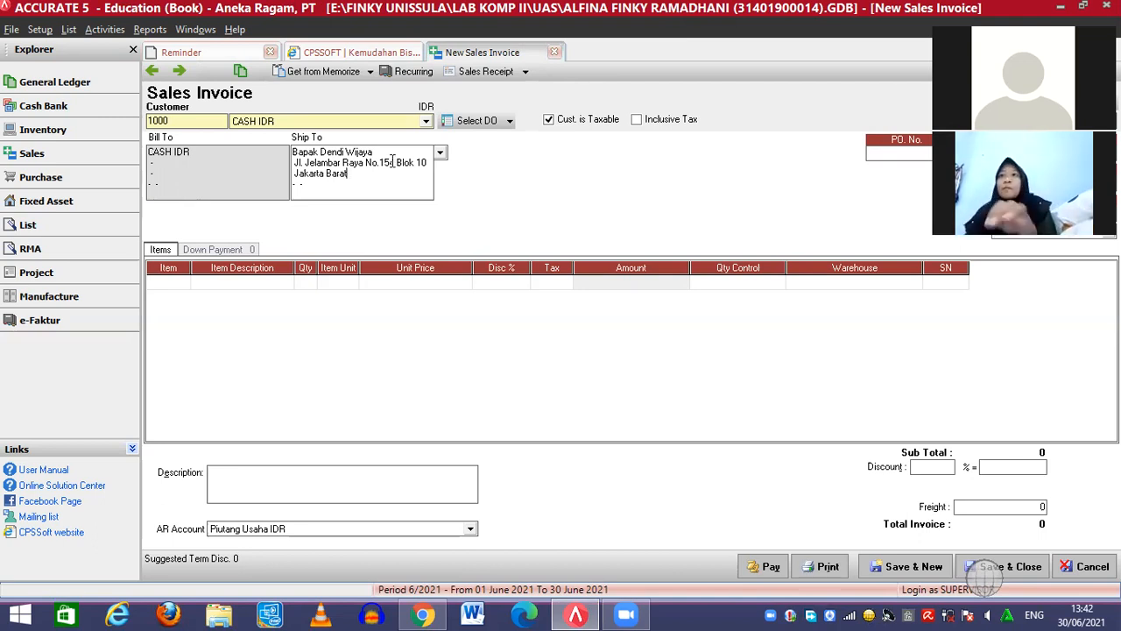
left_click(320, 152)
key("BackSpace")
key("BackSpace")
key("BackSpace")
key("BackSpace")
key("BackSpace")
key("BackSpace")
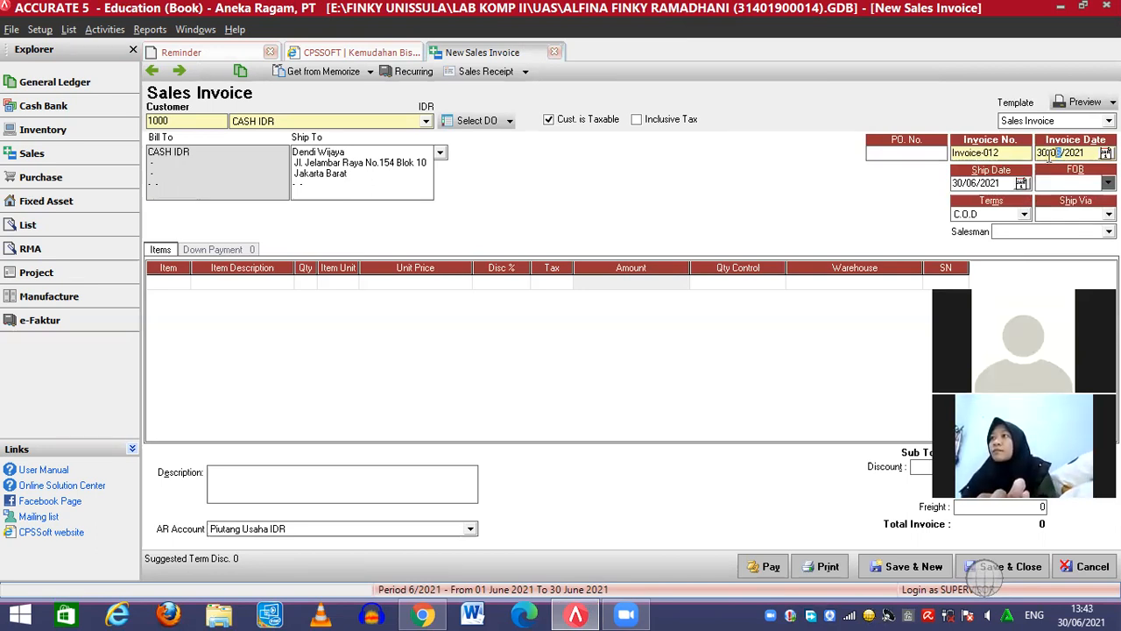
Set the invoice date and ship date to 07/01/2010
left_click(1049, 154)
type("07/")
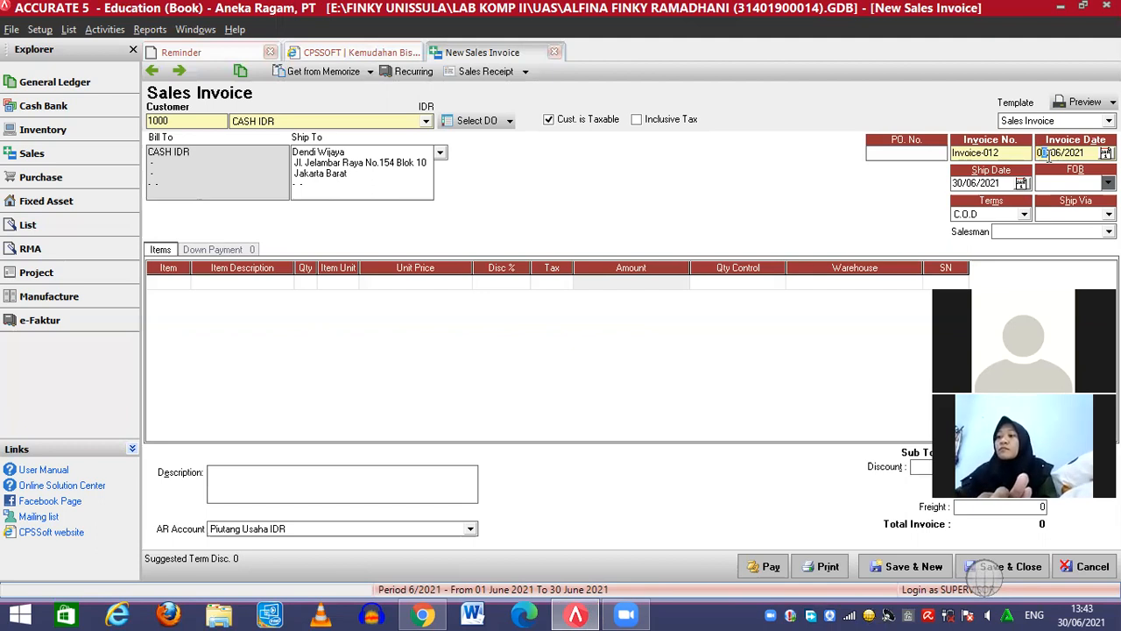
type("01/2010")
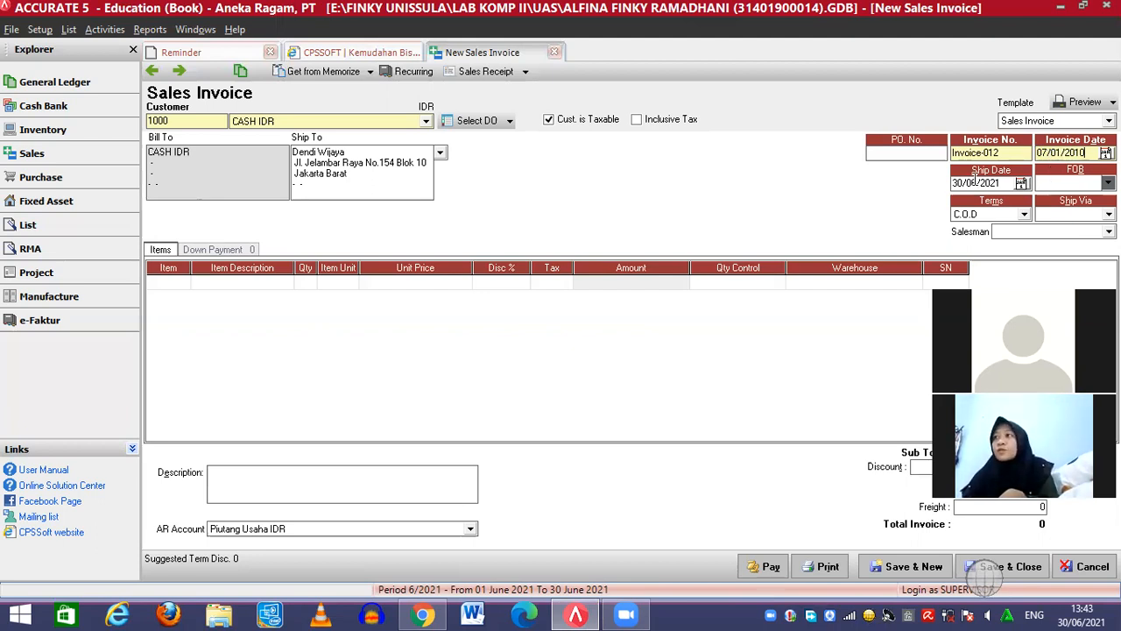
type("07/01/")
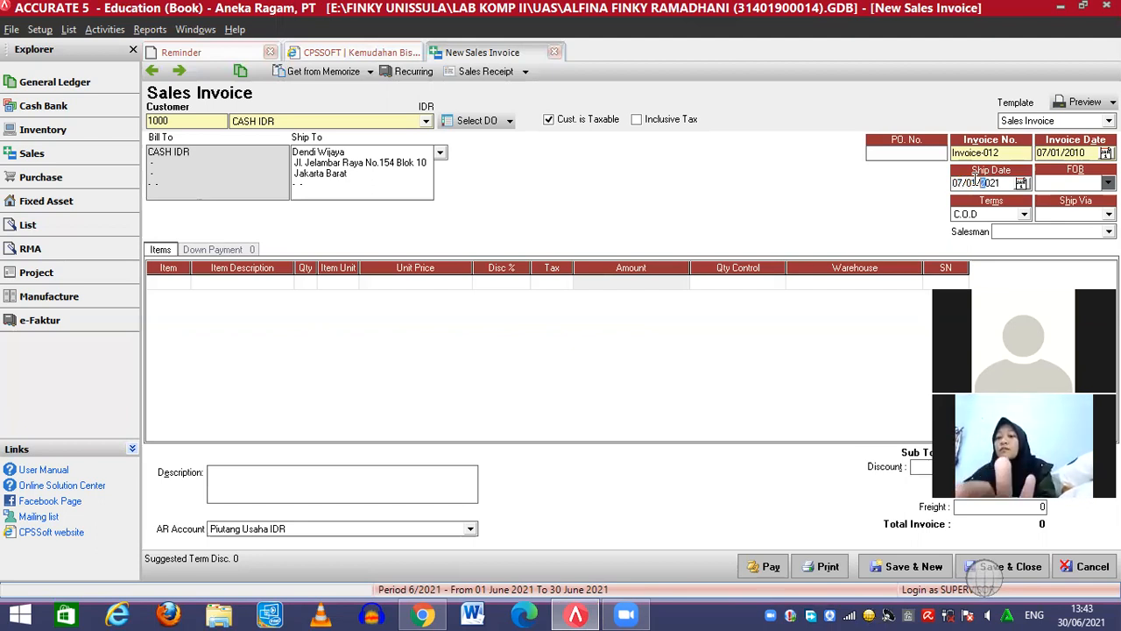
type("2010")
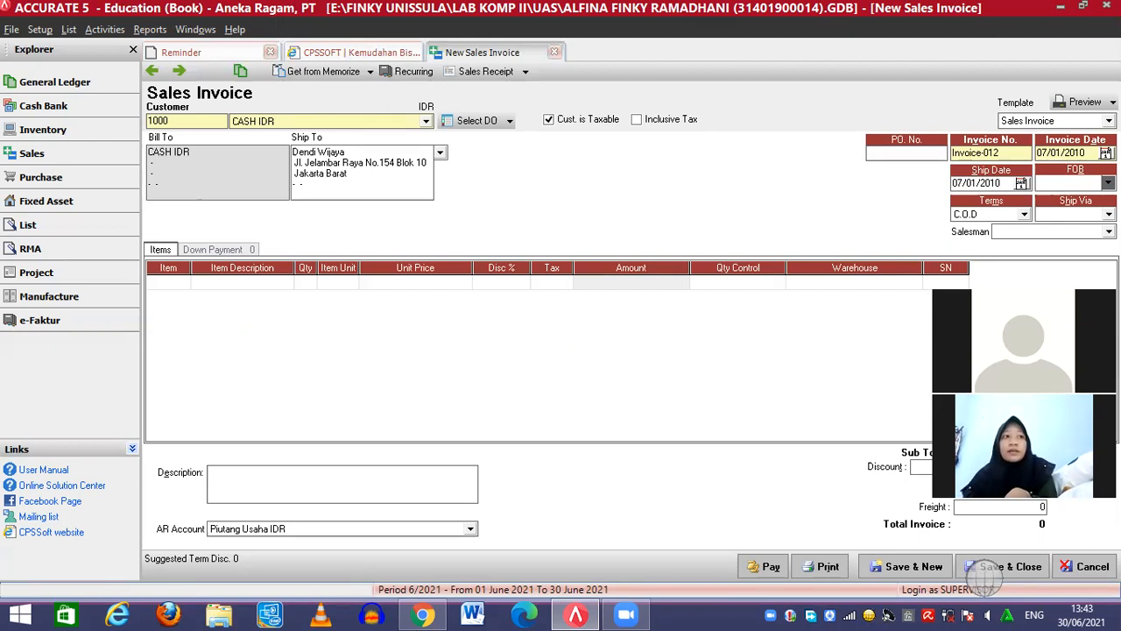
Set Ship Via to Direct, leaving the Sales Receipt list unchanged
left_click(1073, 213)
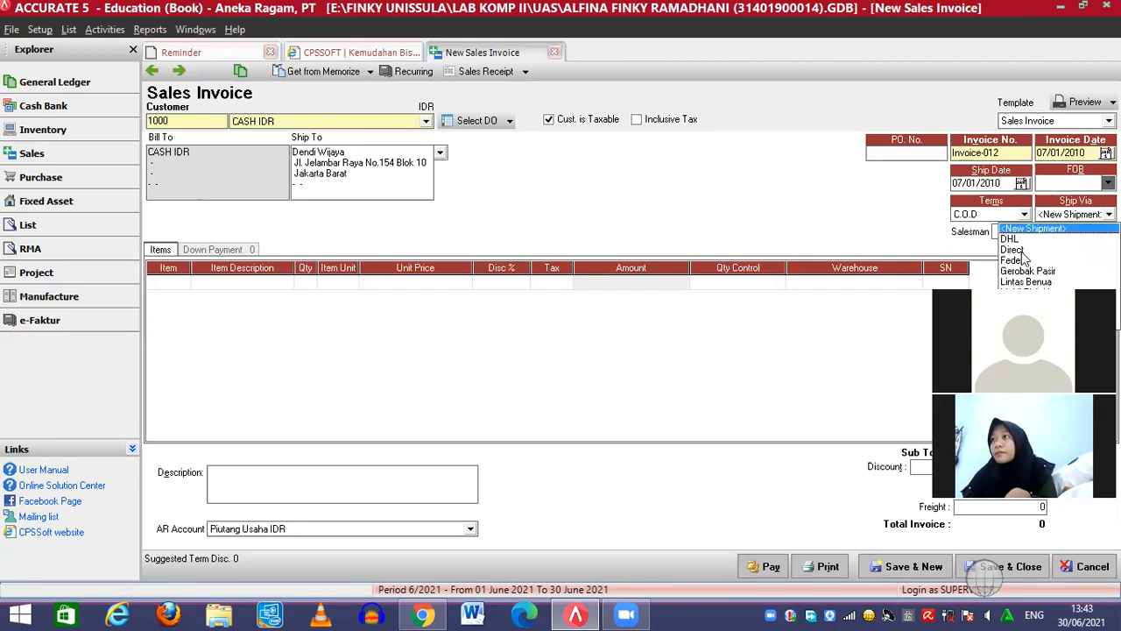
left_click(1022, 251)
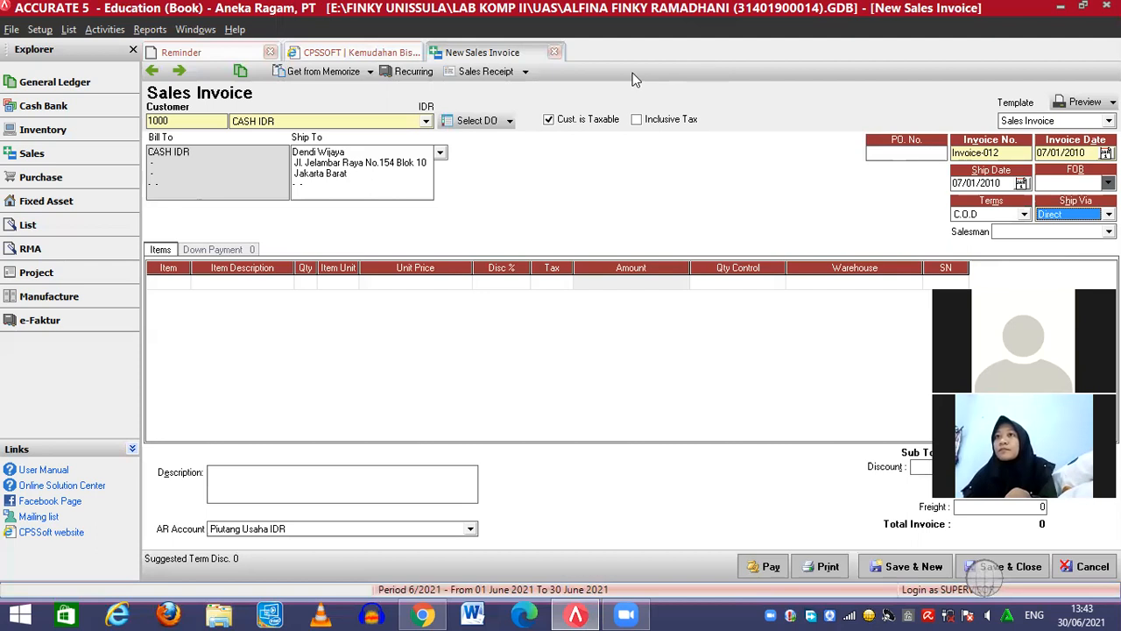
left_click(526, 73)
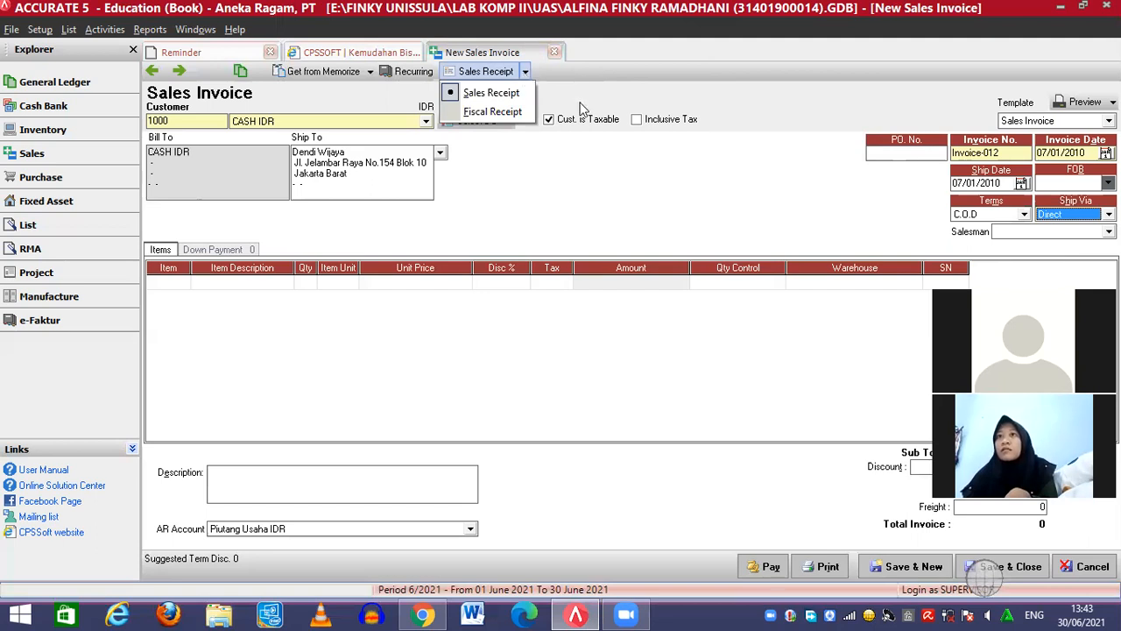
left_click(676, 202)
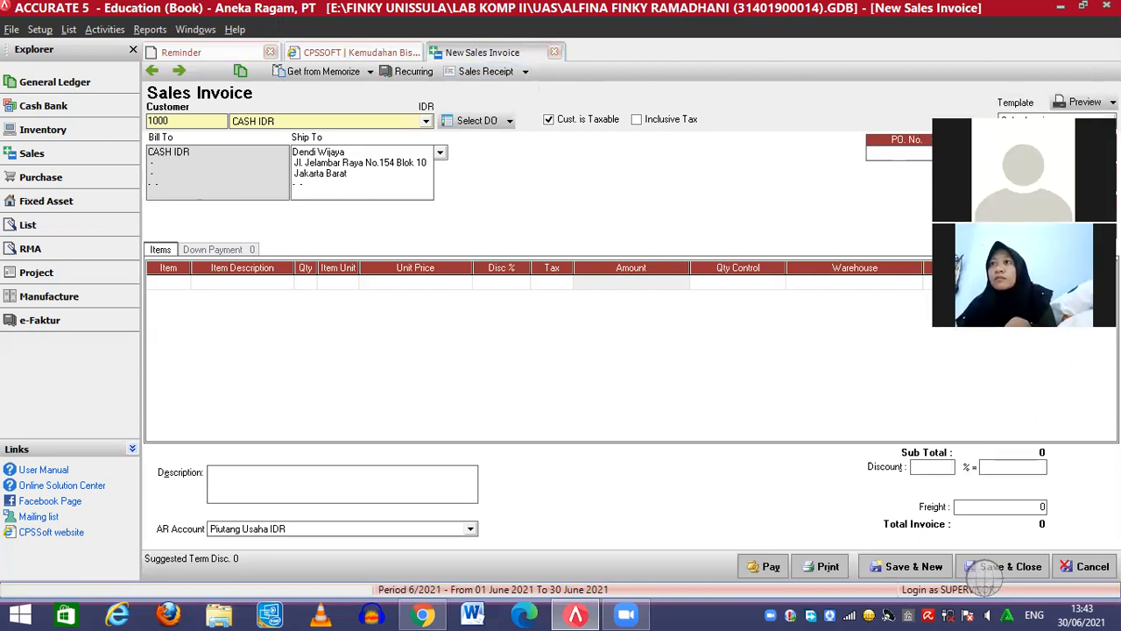
Pull RMA-10-001 into the invoice, adding the JPB Jasa Perbaikan line at quantity 1, then select its Amount cell
left_click(510, 121)
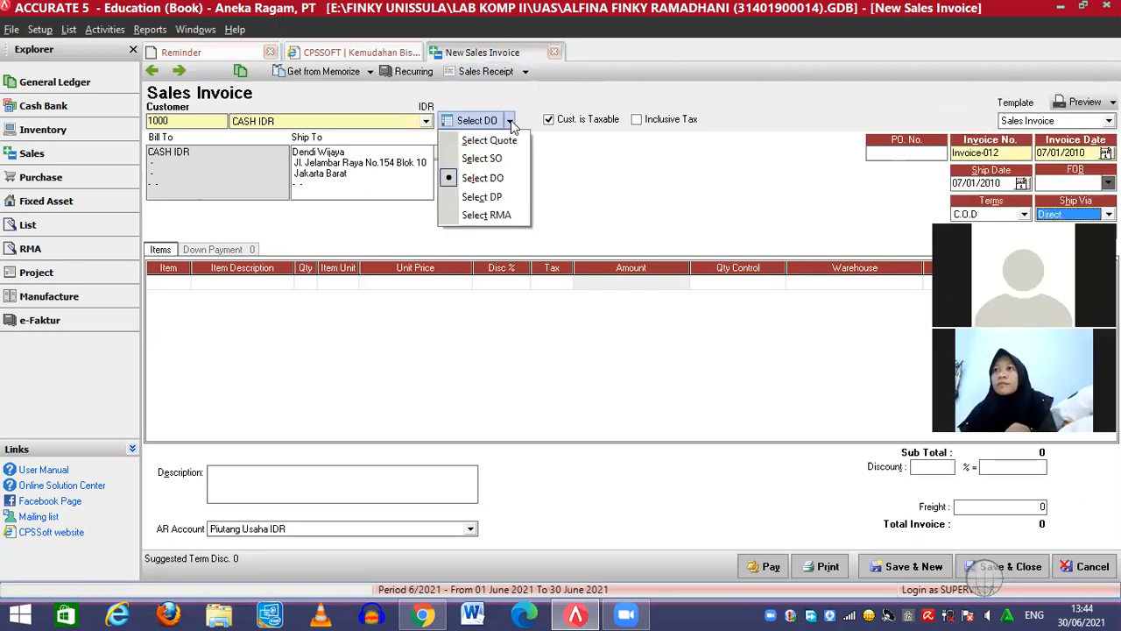
left_click(488, 216)
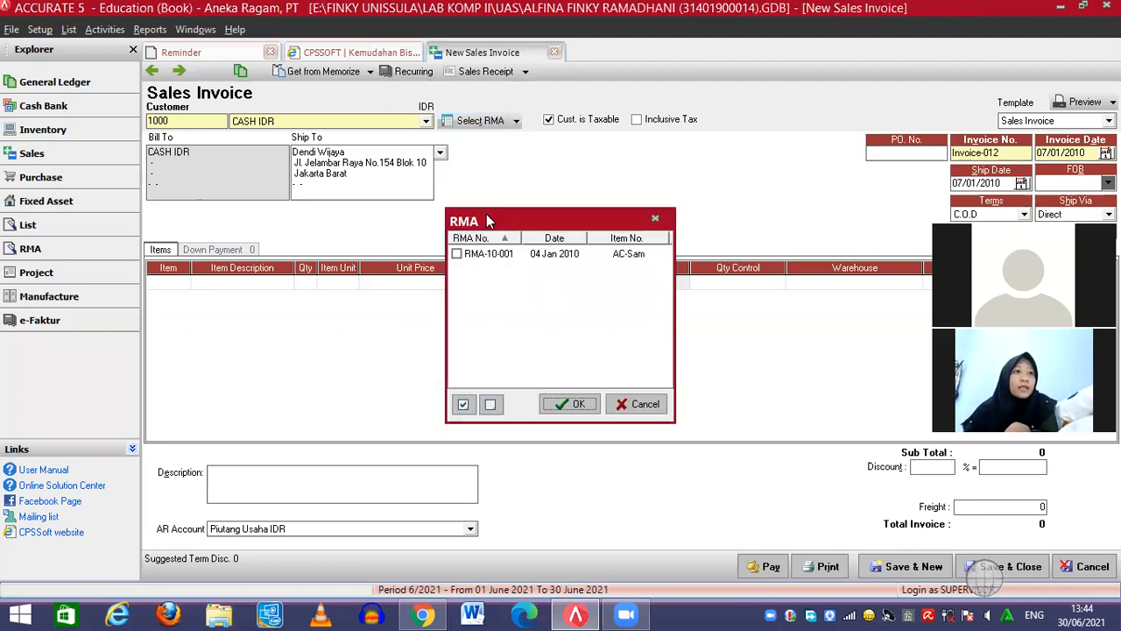
left_click(457, 254)
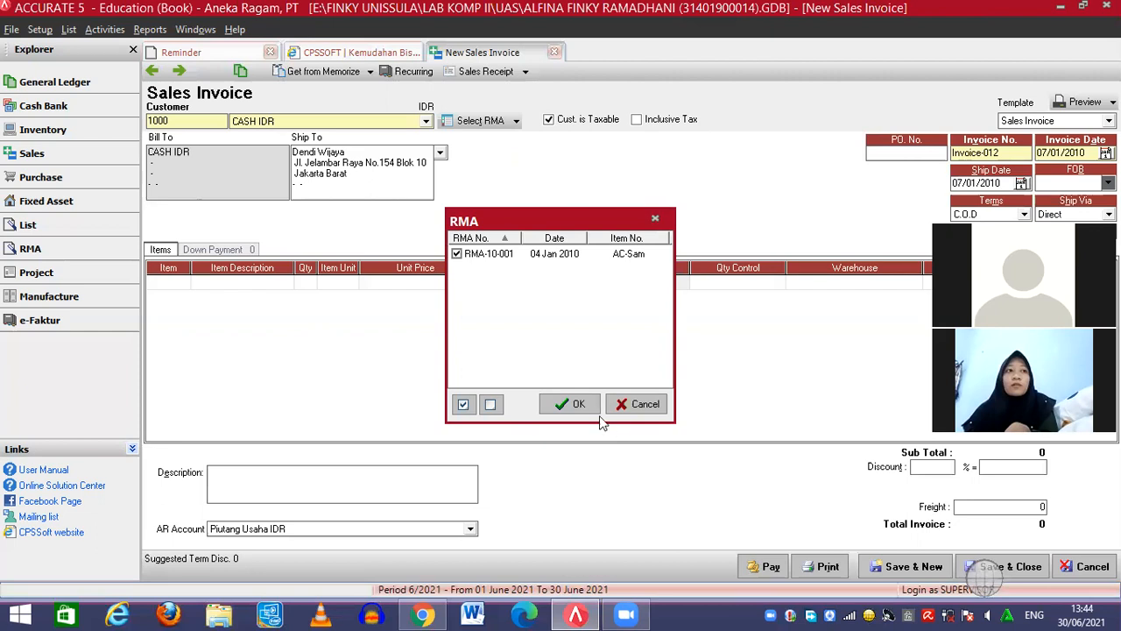
left_click(578, 404)
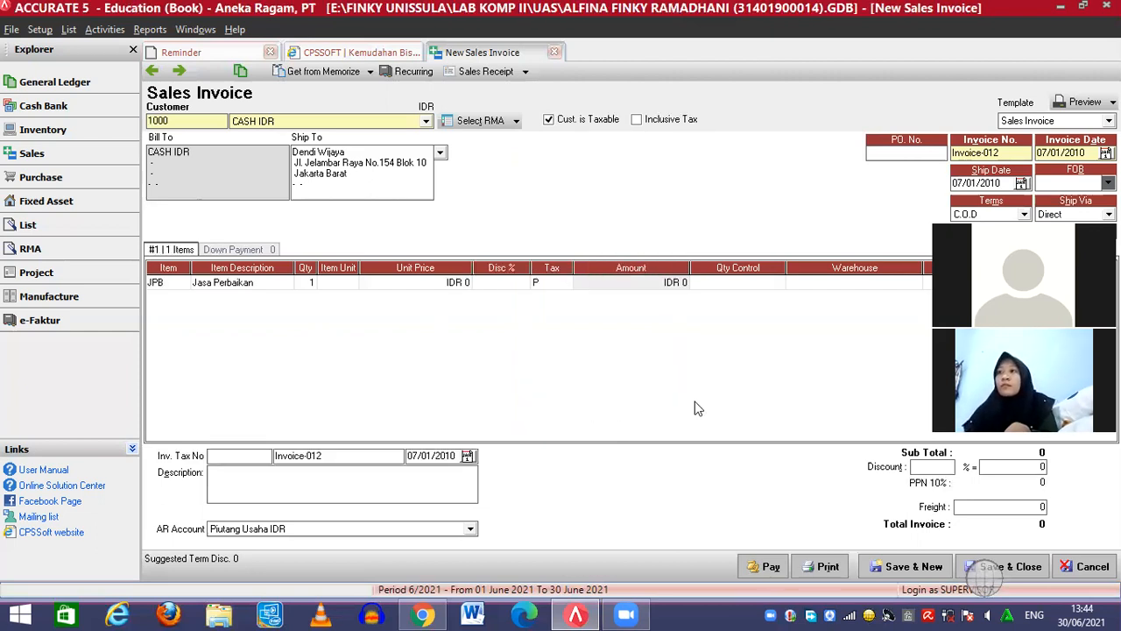
left_click(646, 275)
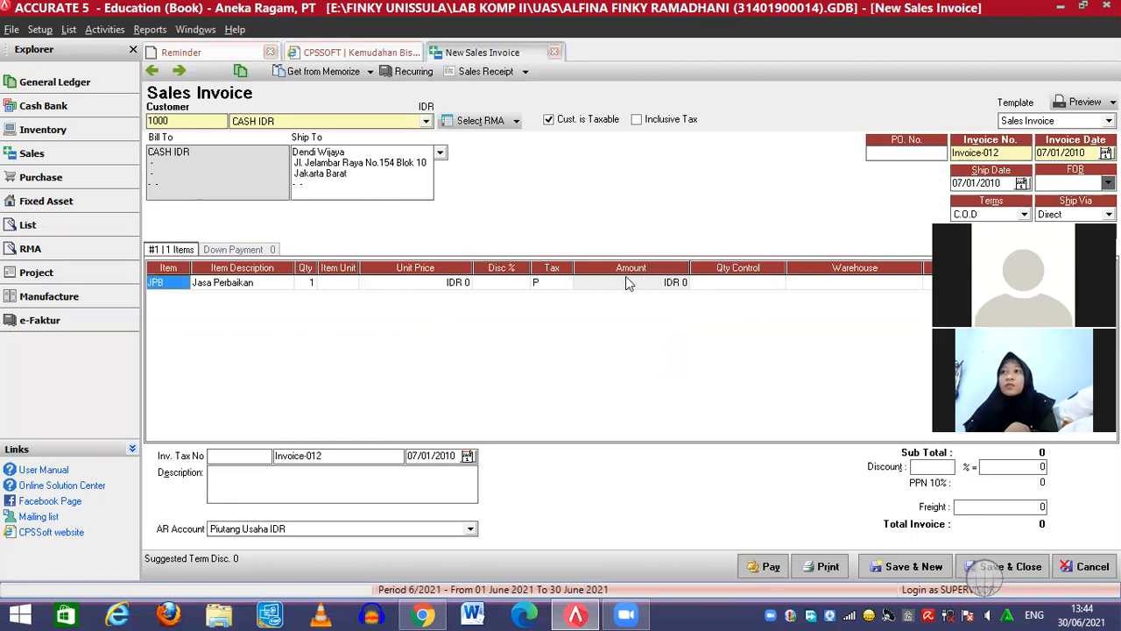
left_click(625, 282)
left_click(624, 282)
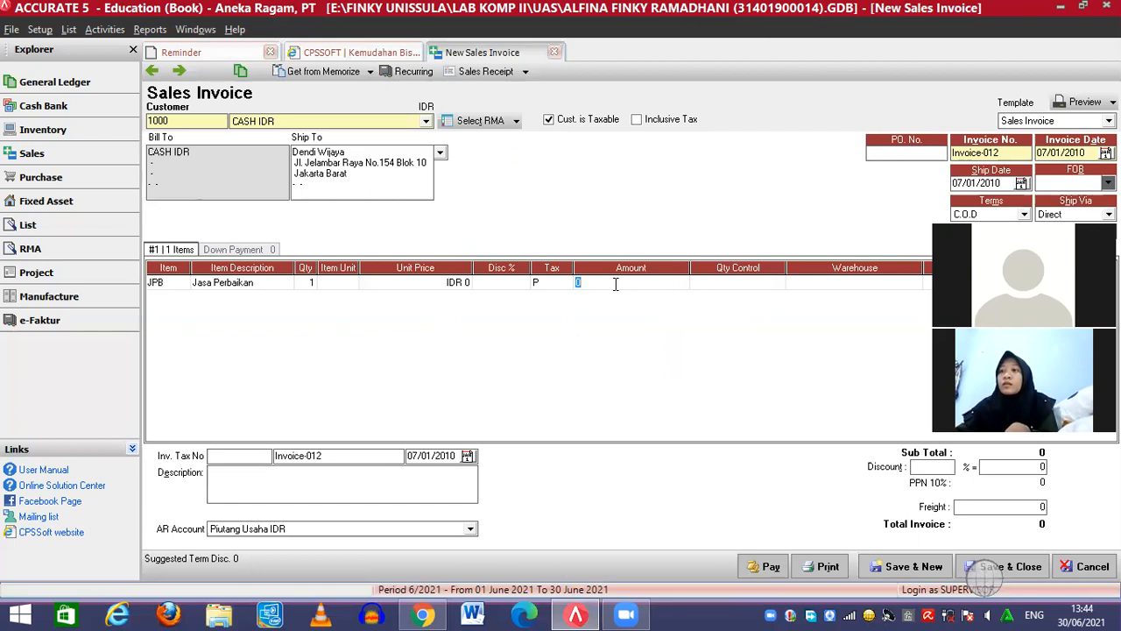
left_click(582, 282)
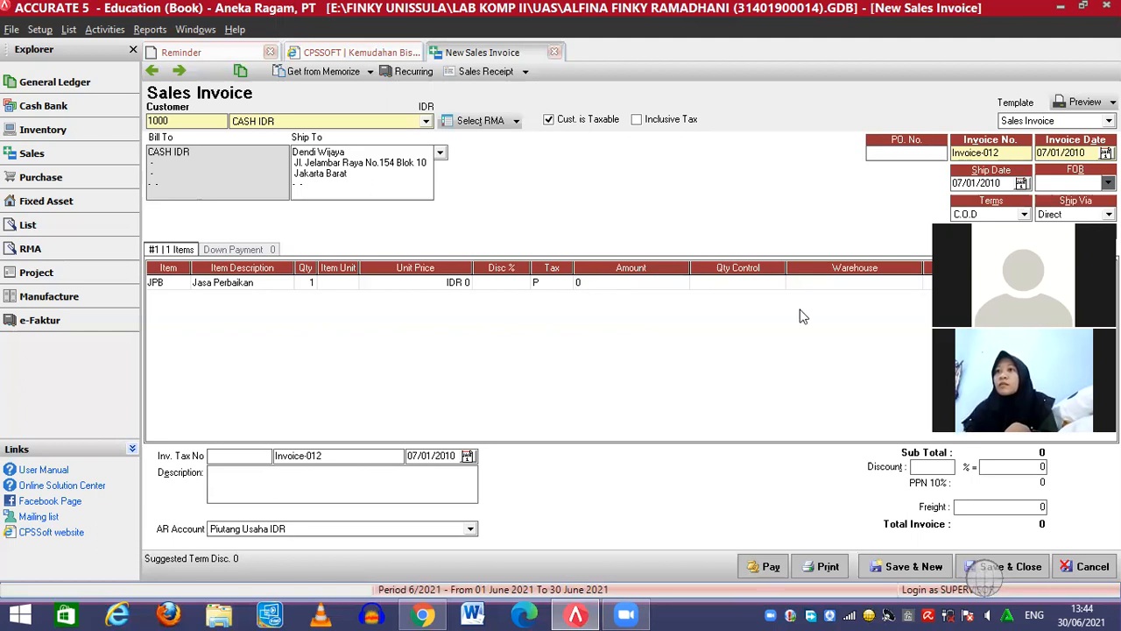
Give the JPB repair line a unit price of 370000
left_click(458, 287)
type("370000")
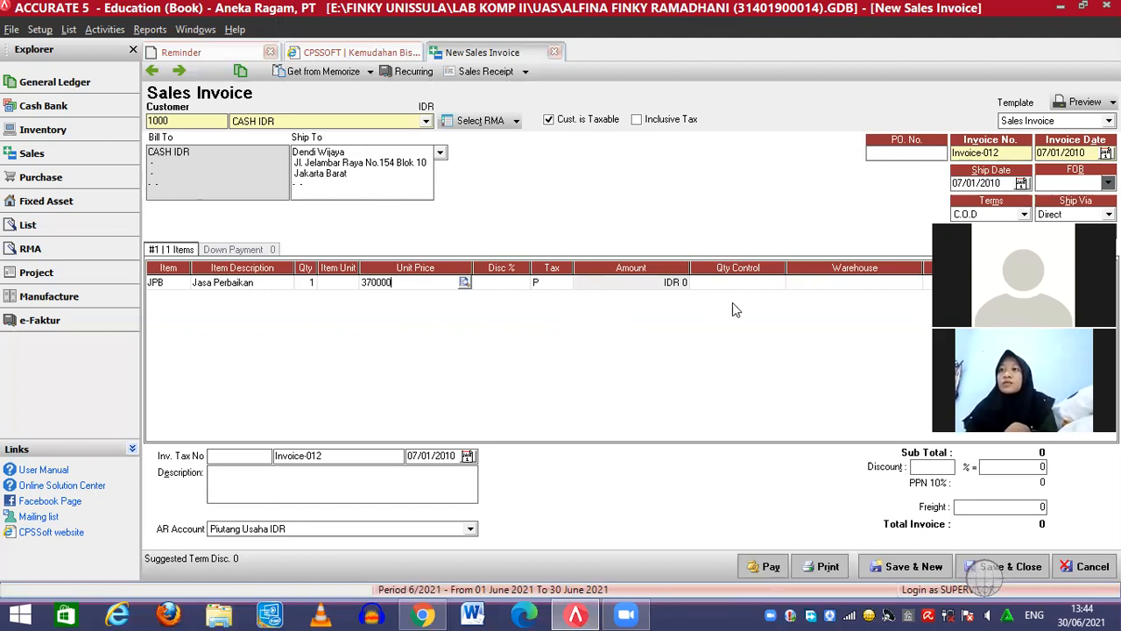
key("Return")
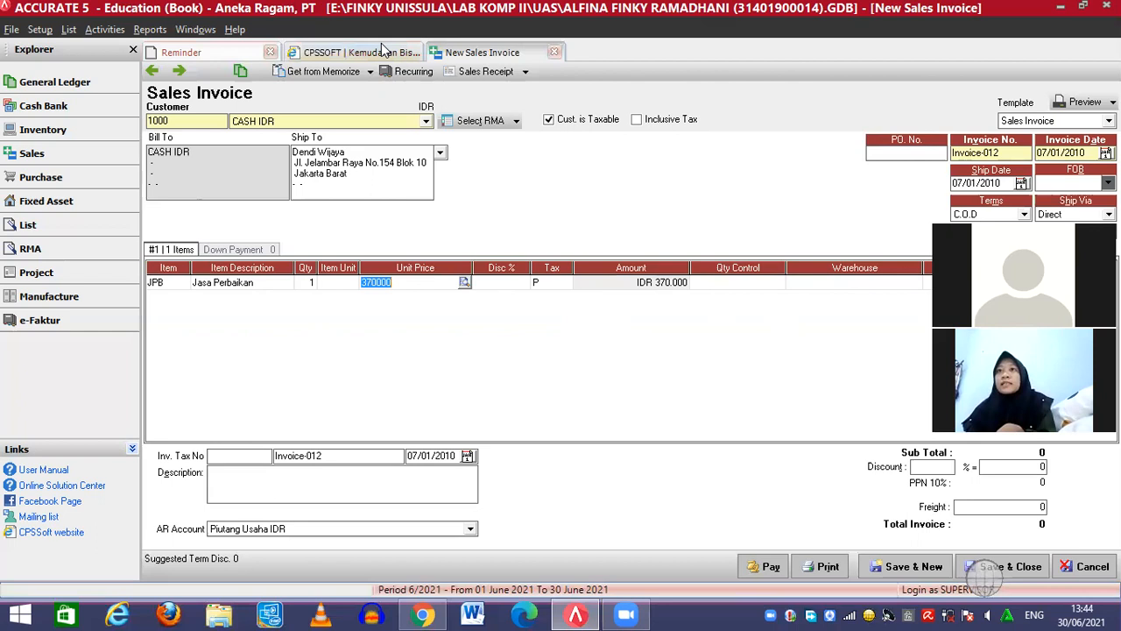
Save Invoice-012 without a salesman and create a Sales Receipt for it
left_click(526, 74)
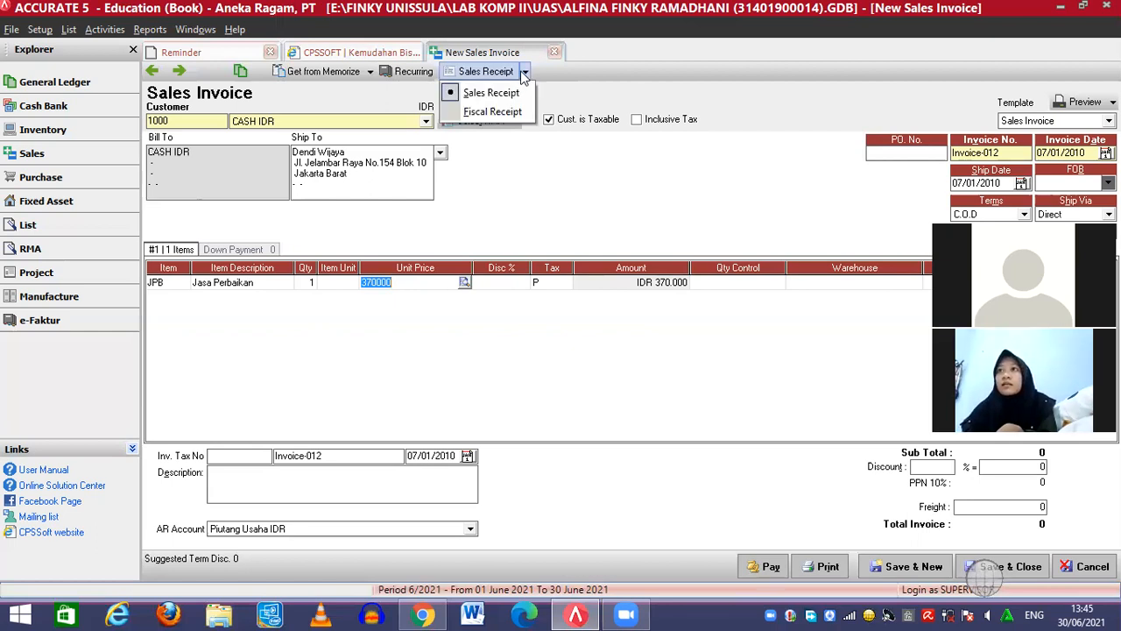
left_click(482, 93)
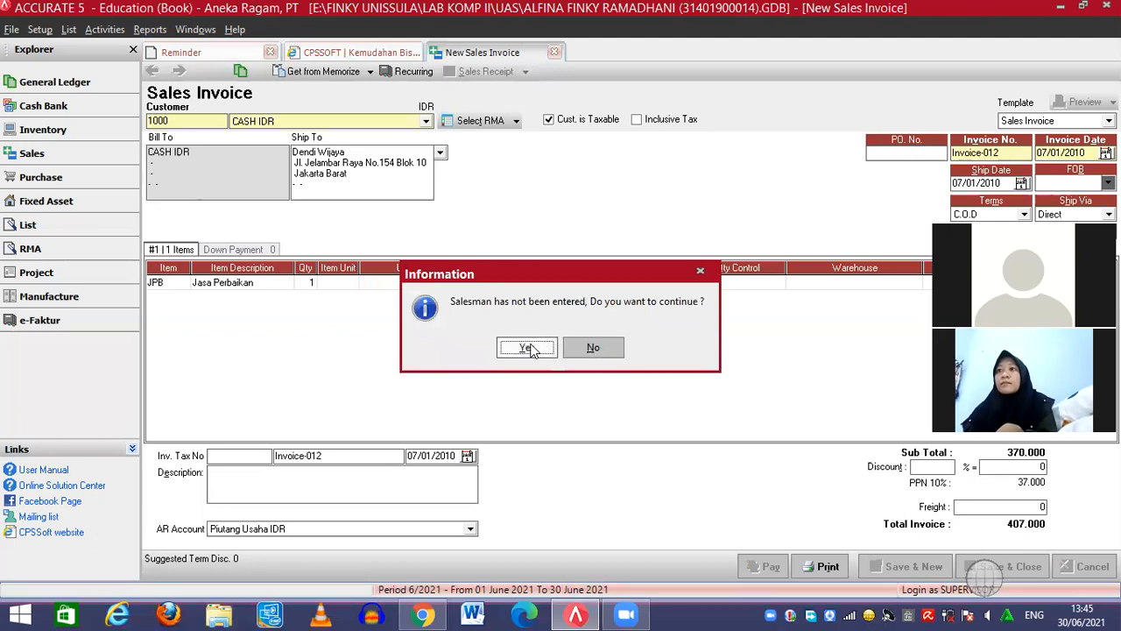
left_click(529, 348)
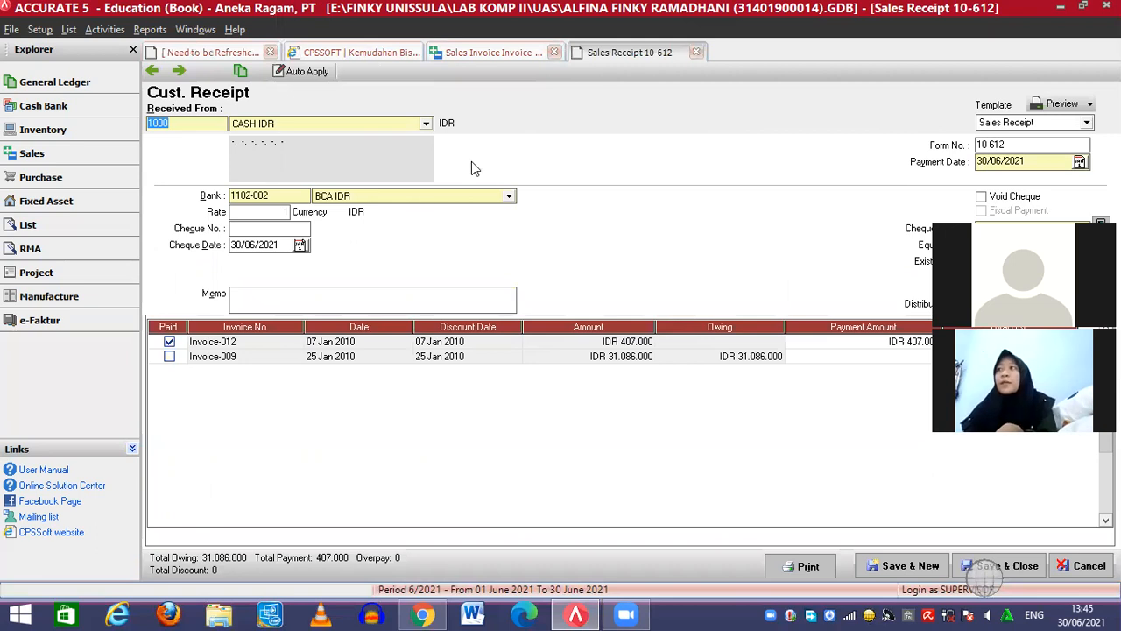
Set the receipt's payment date and cheque date to 07/01/2010
left_click(988, 160)
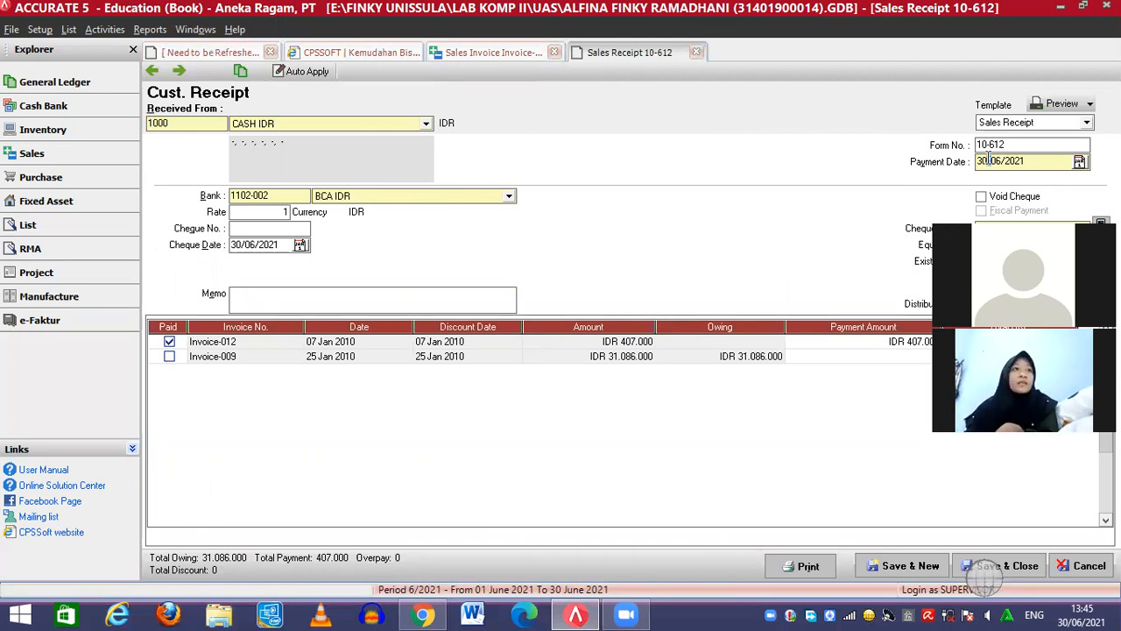
key("Left")
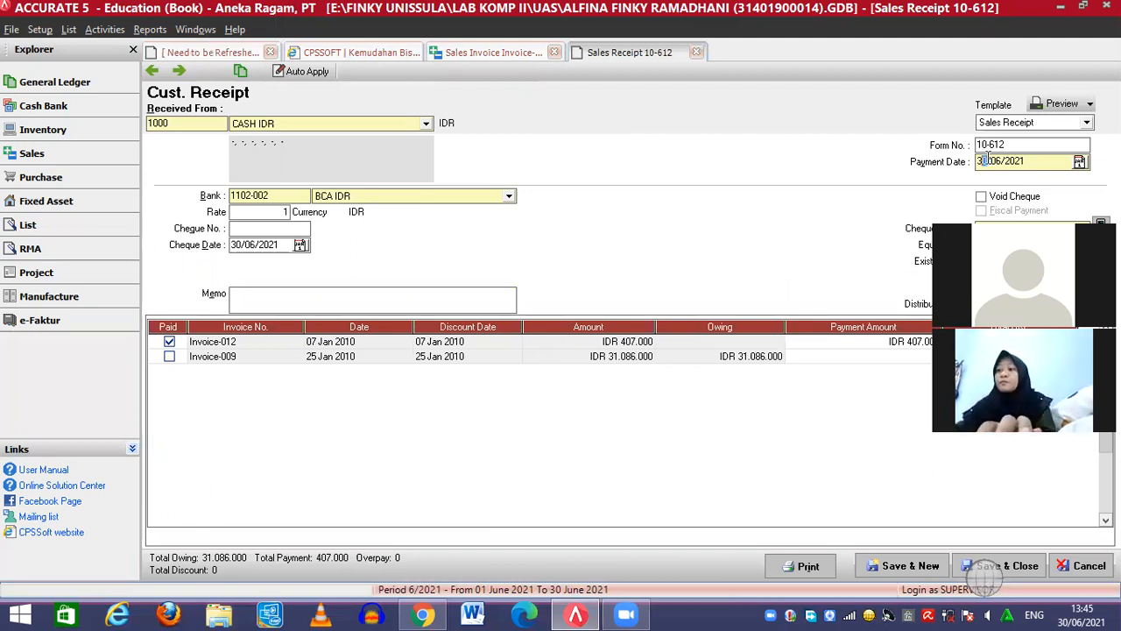
type("07/01/2010")
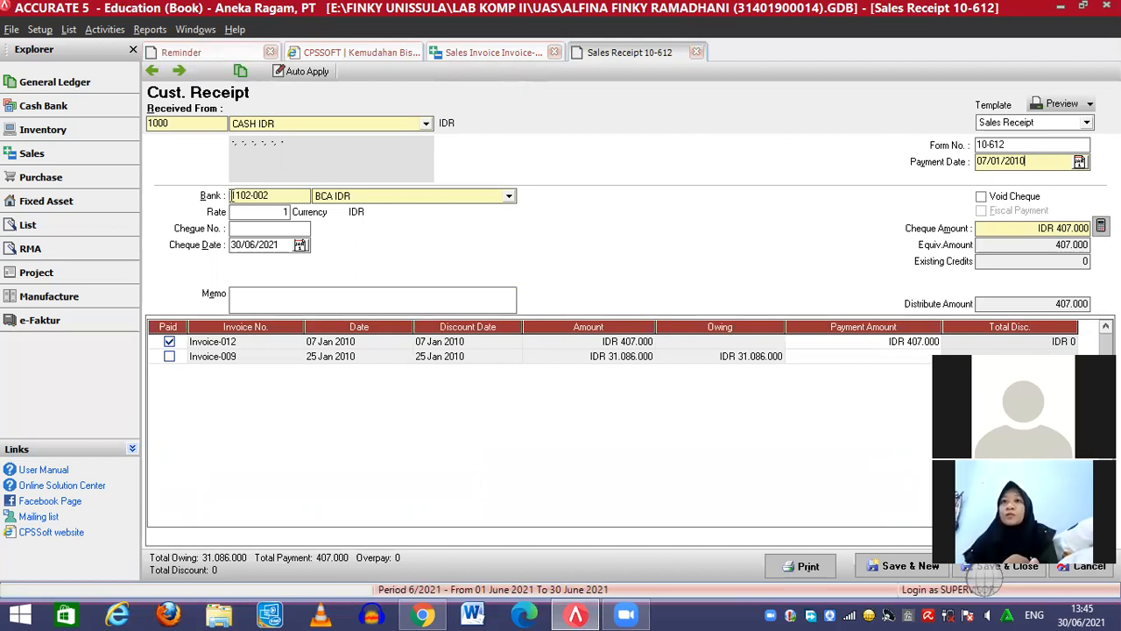
left_click(238, 249)
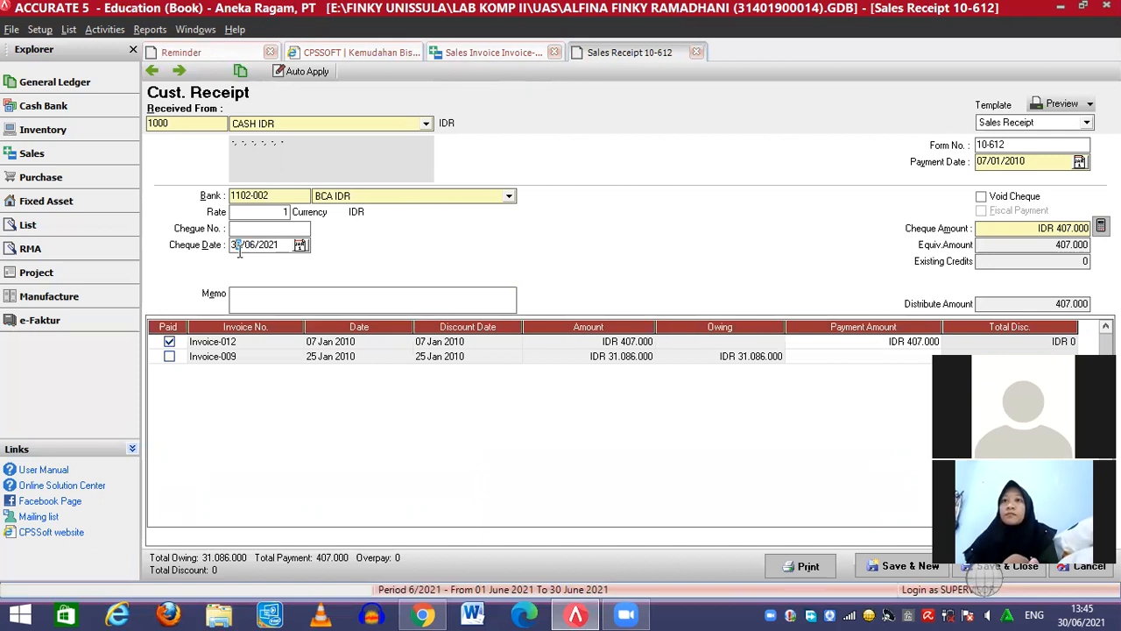
type("07/01/2010")
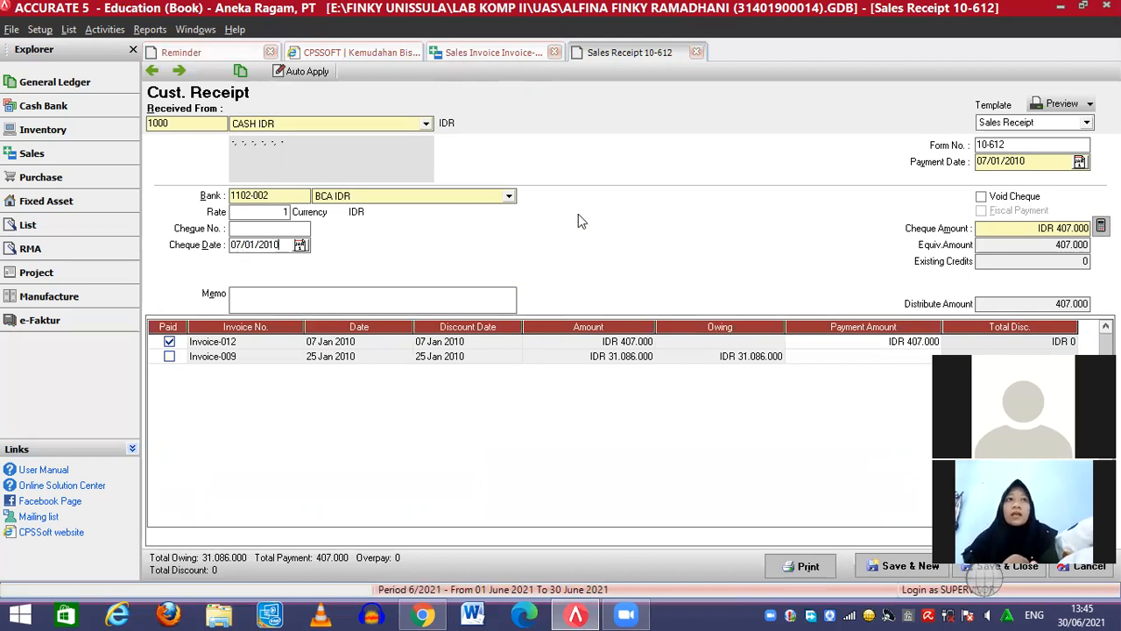
Deposit the receipt into Kas IDR and save and close it
left_click(509, 197)
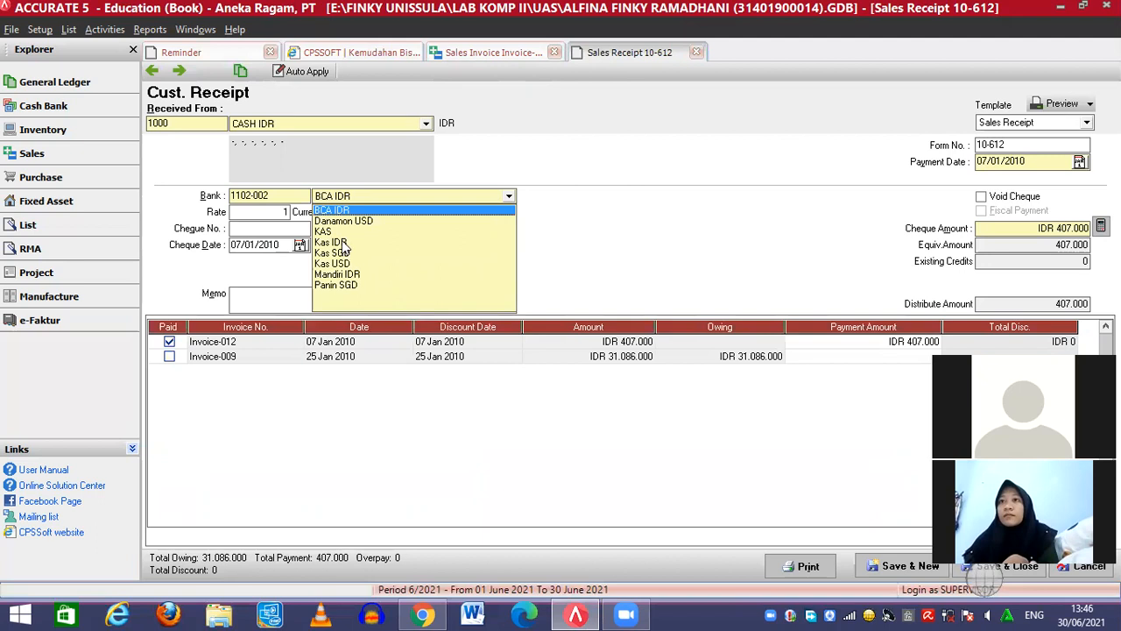
left_click(333, 243)
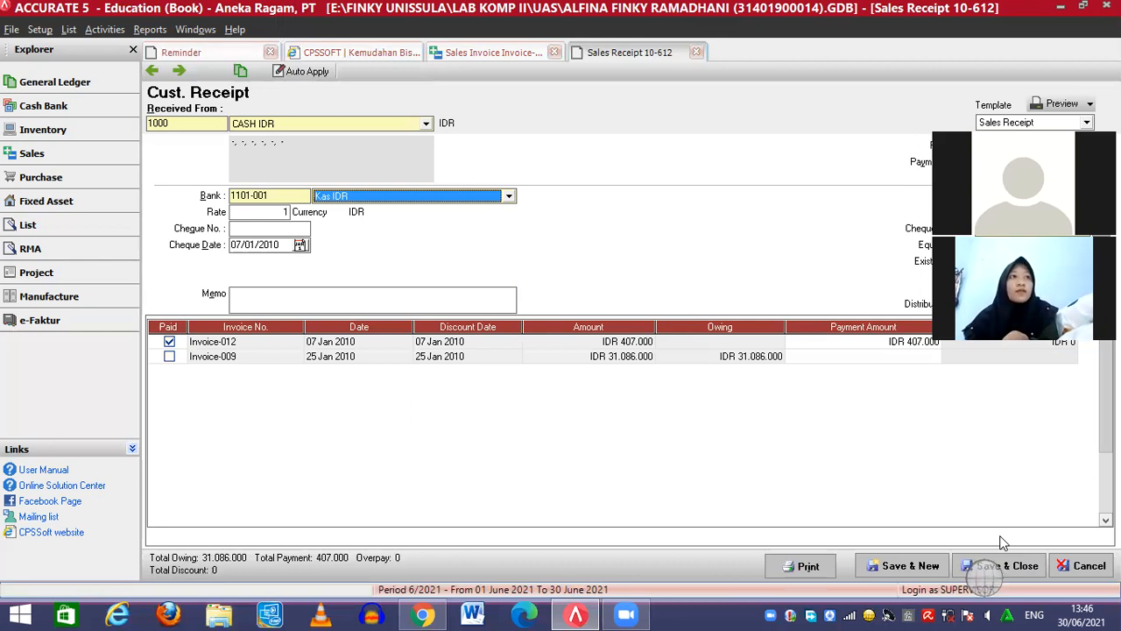
left_click(1005, 566)
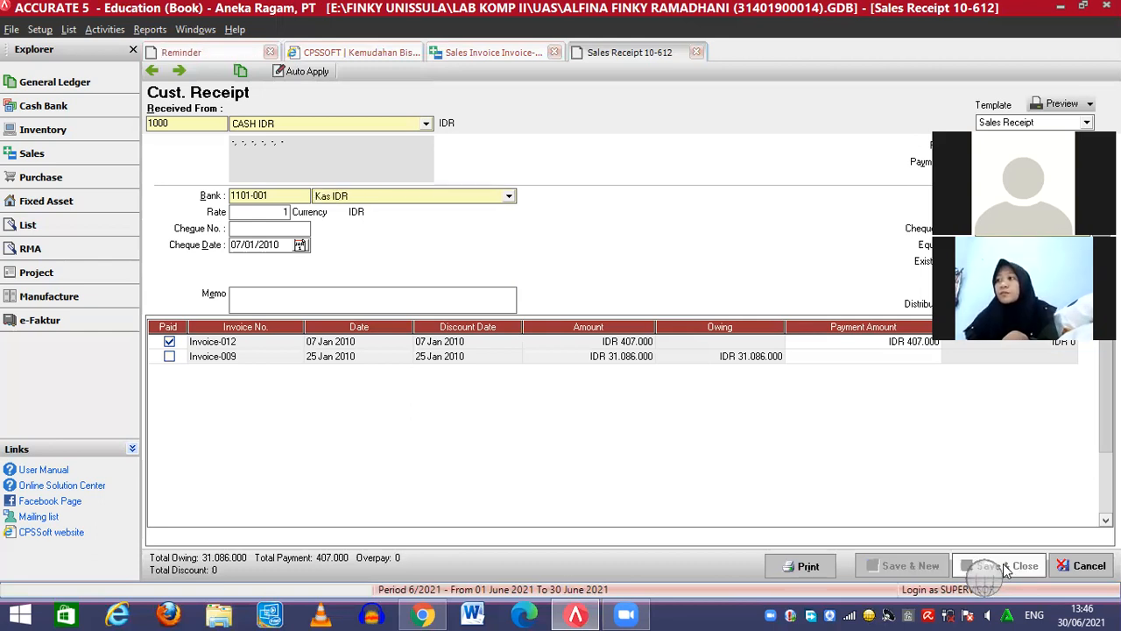
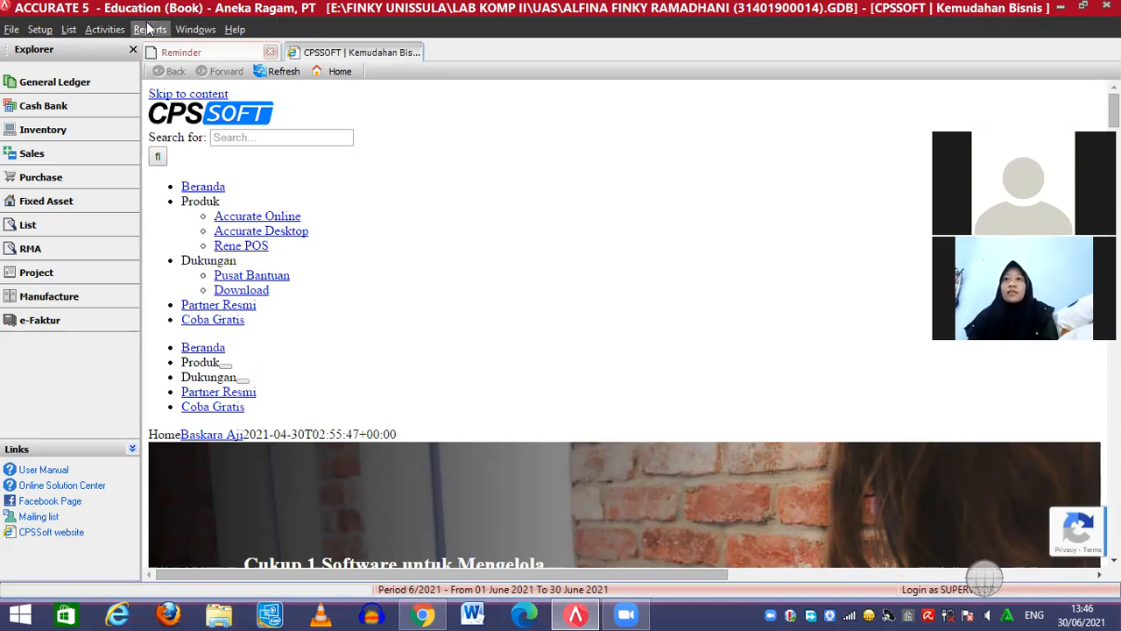
Start a new RMA from the Activities menu
left_click(112, 29)
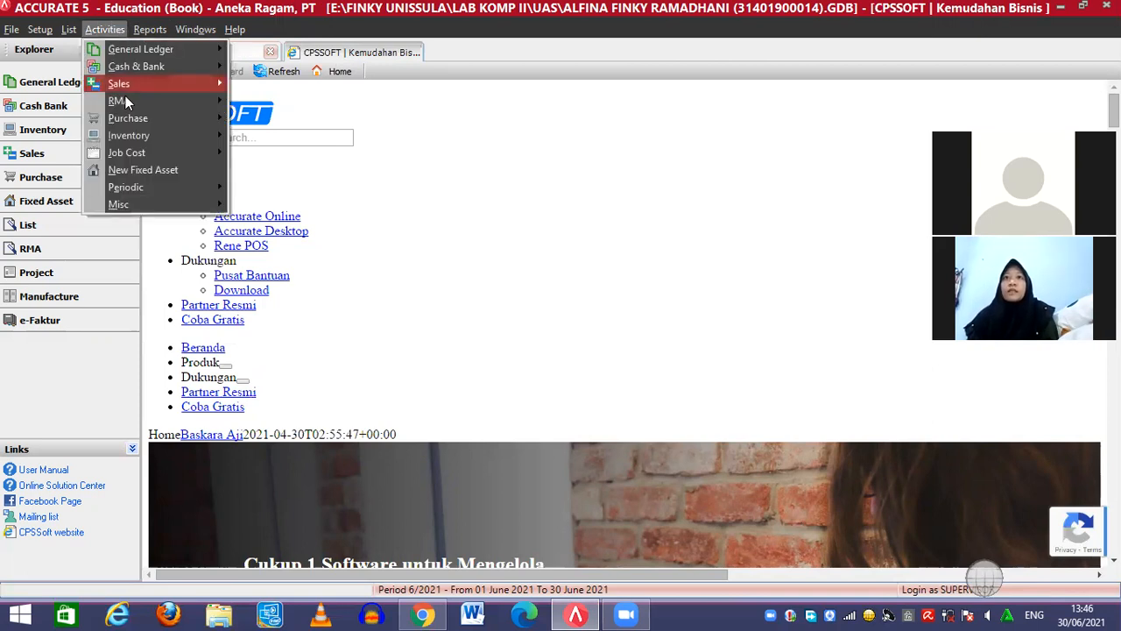
mouse_move(125, 97)
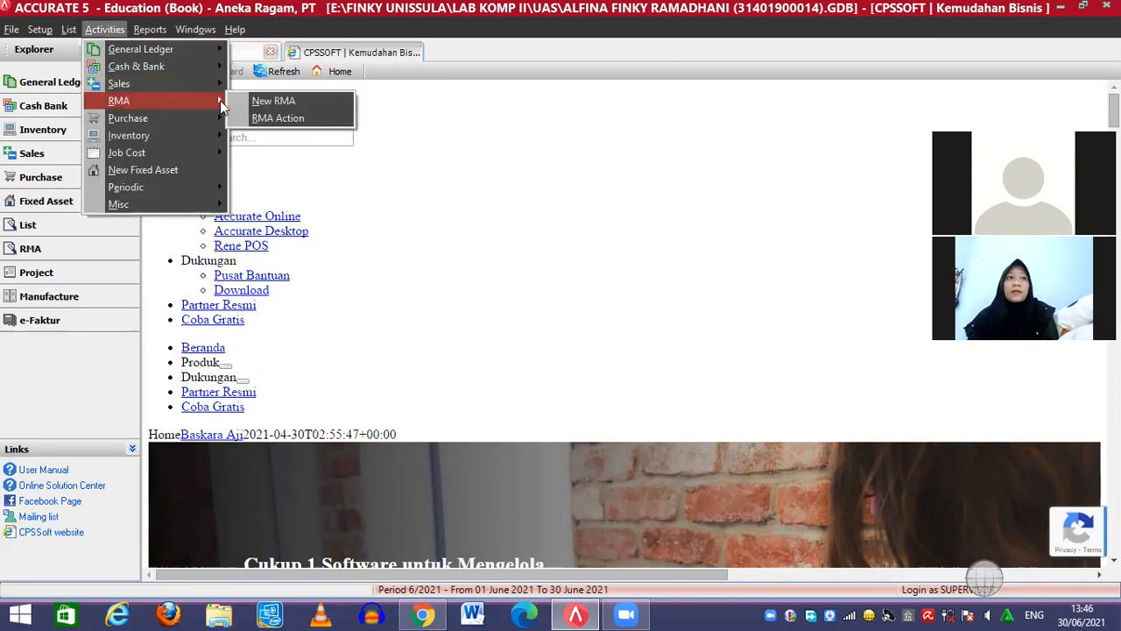
left_click(271, 100)
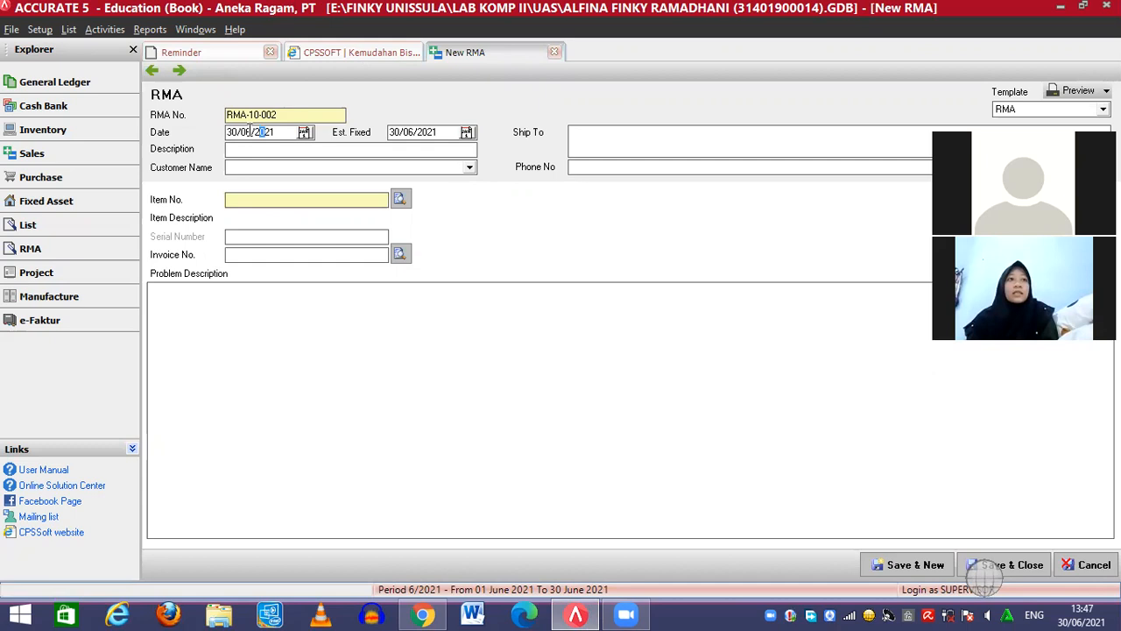
Set the RMA date to 12/01/2010 and the estimated fix date to 18/01/2010
left_click(245, 131)
key("Left")
key("Left")
type("12/01/2010")
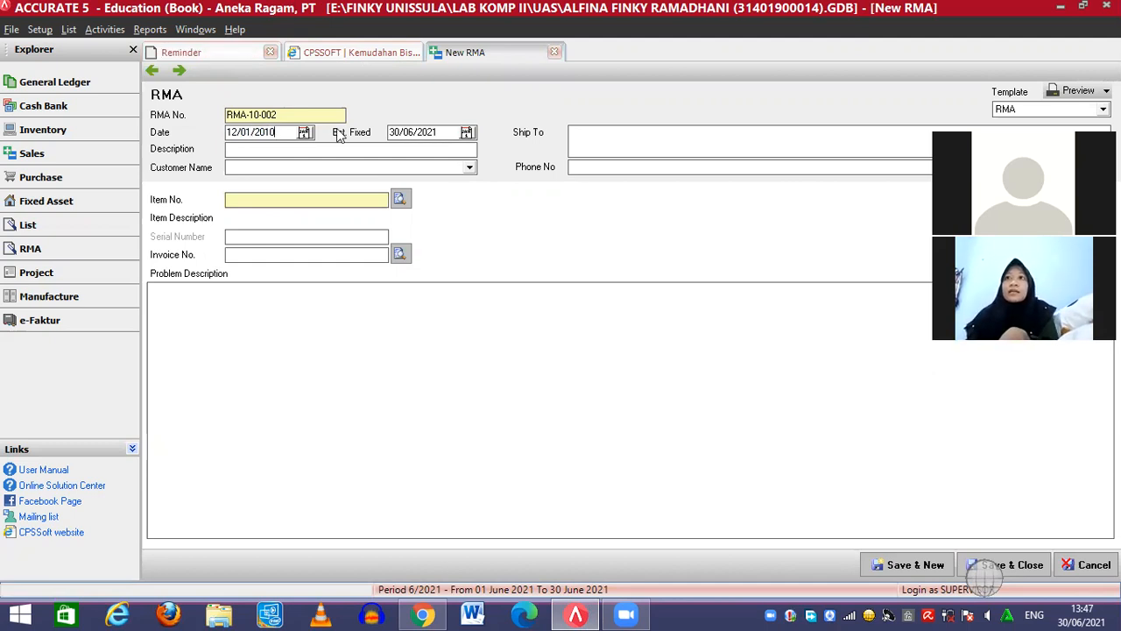
left_click(416, 130)
key("Left")
key("Left")
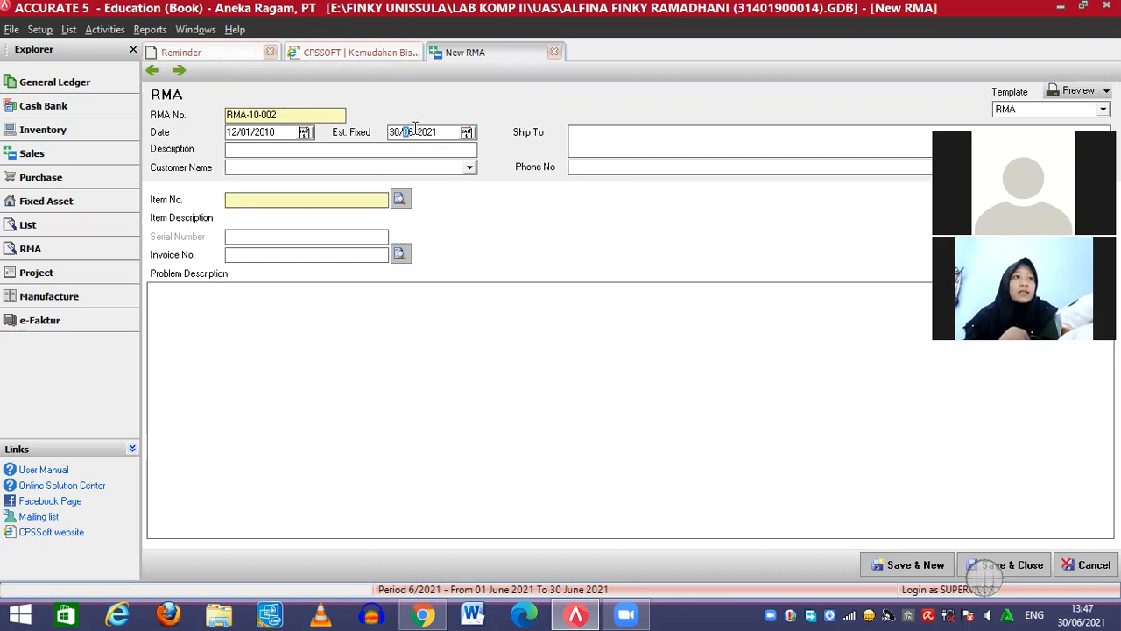
key("Left")
key("Left")
type("1")
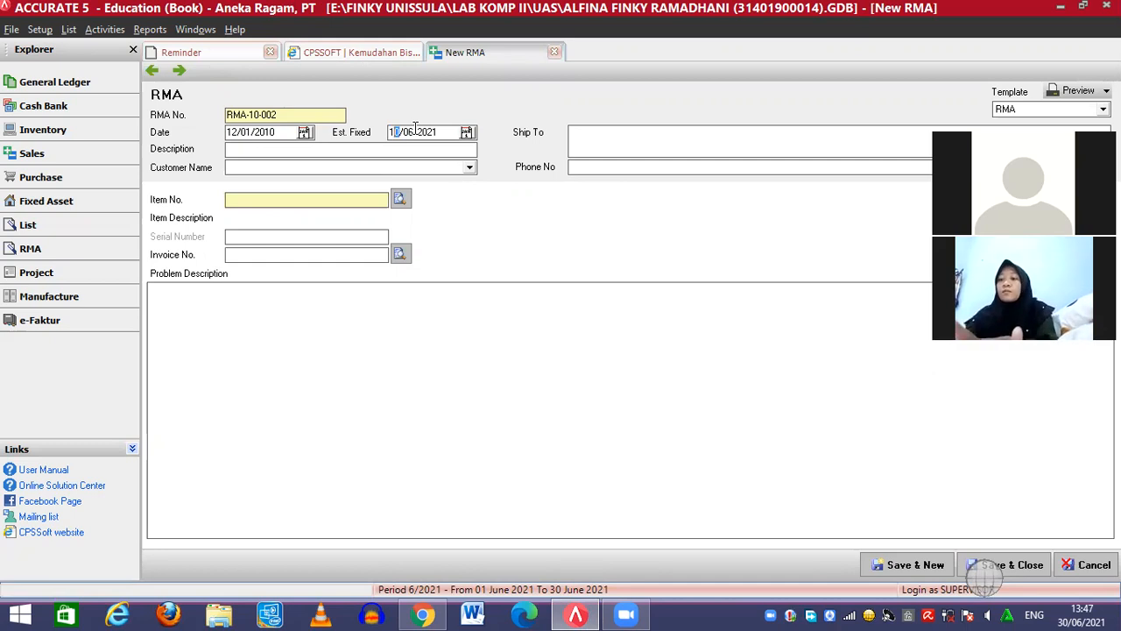
type("8012011")
type("0")
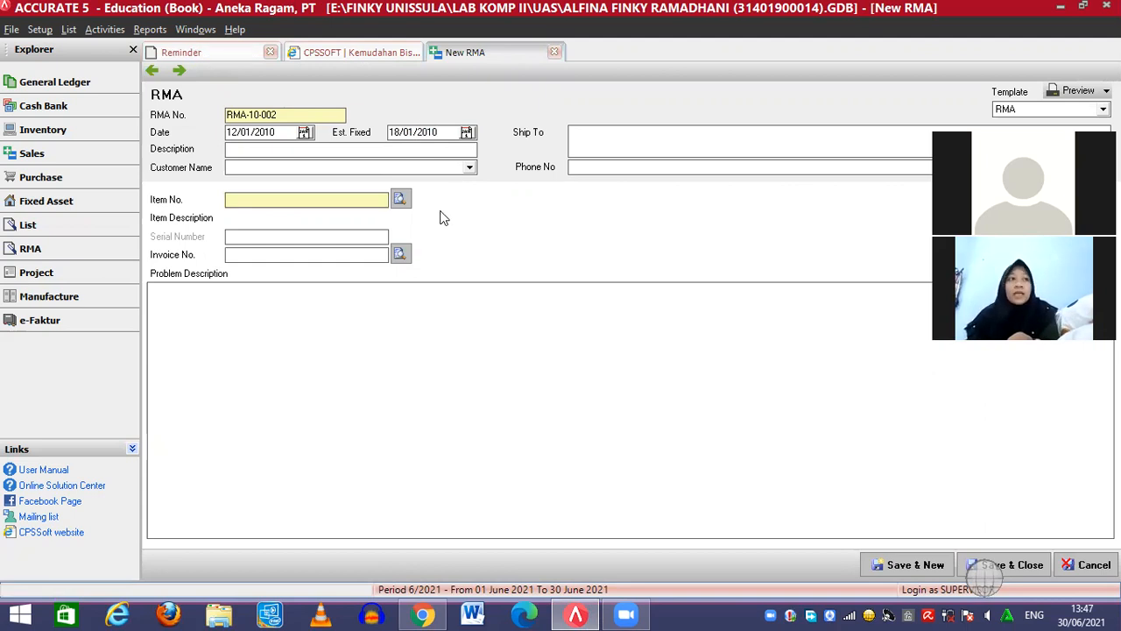
Enter the recipient's name and address in Ship To, plus the customer's phone number
type("Bapak Setiawan")
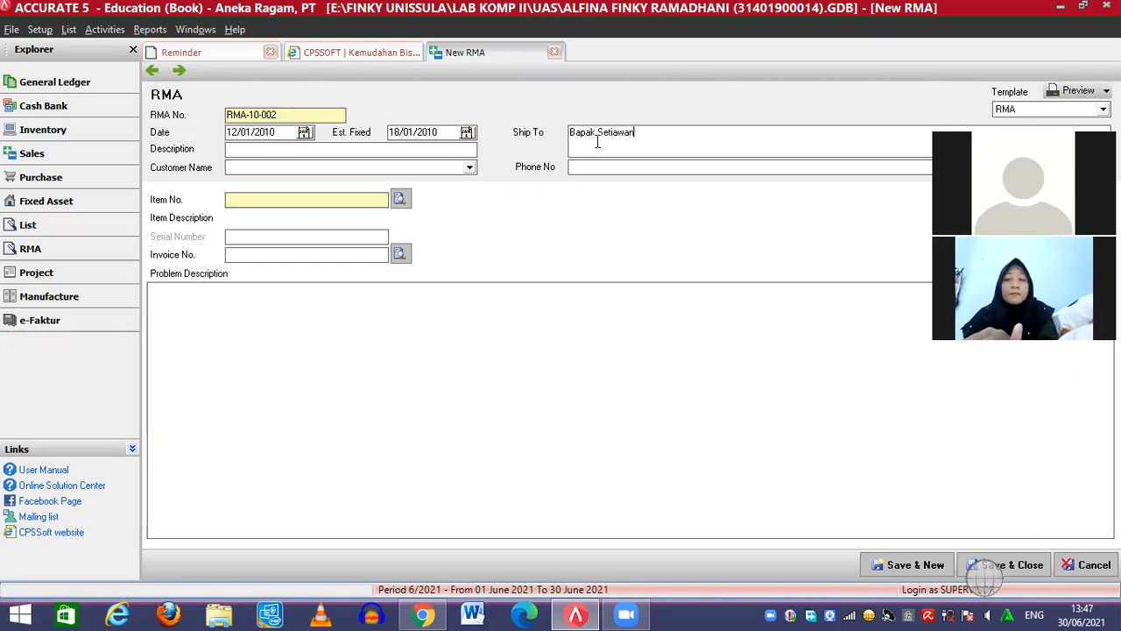
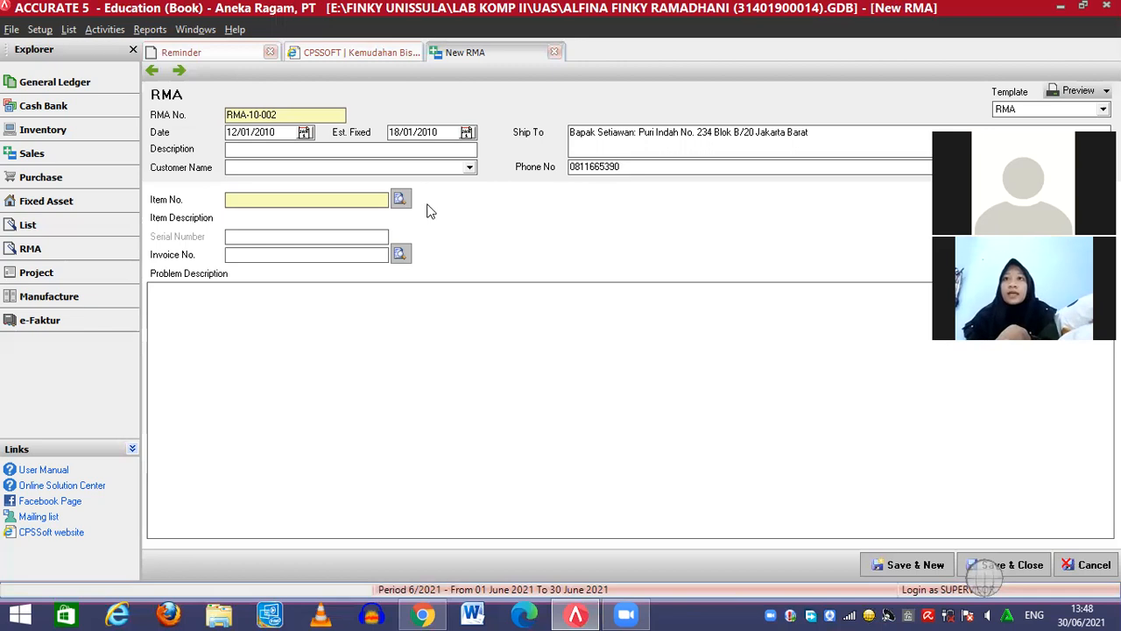
Set the returned item to Mesin Cuci Toshiba (MC-Tosh) by searching 'Mesin cu'
left_click(399, 199)
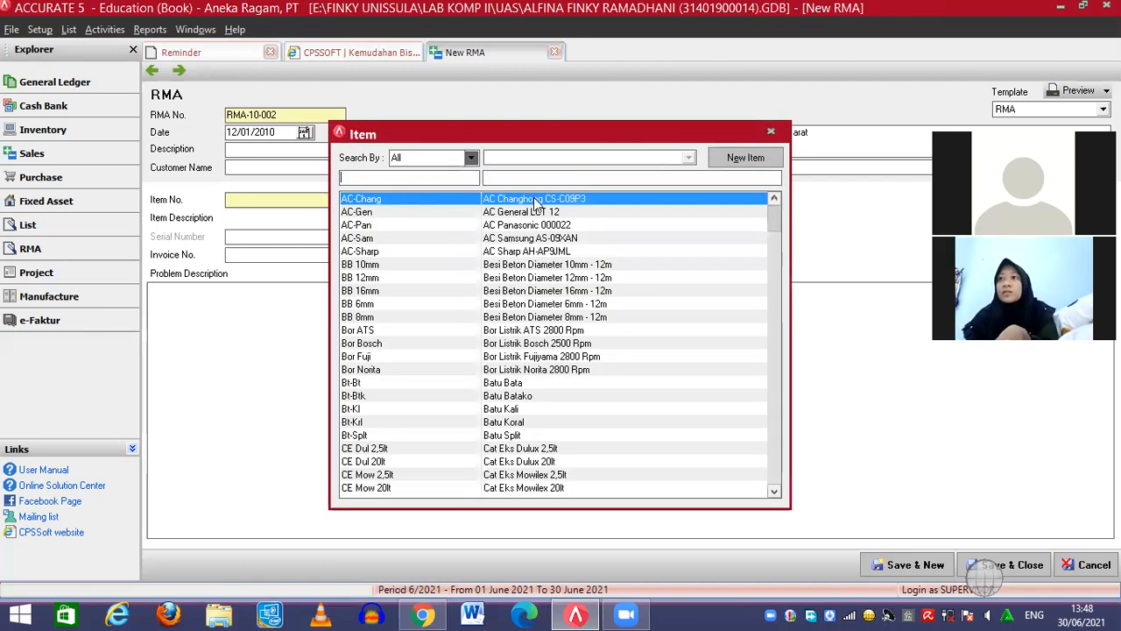
left_click(519, 175)
type("Me")
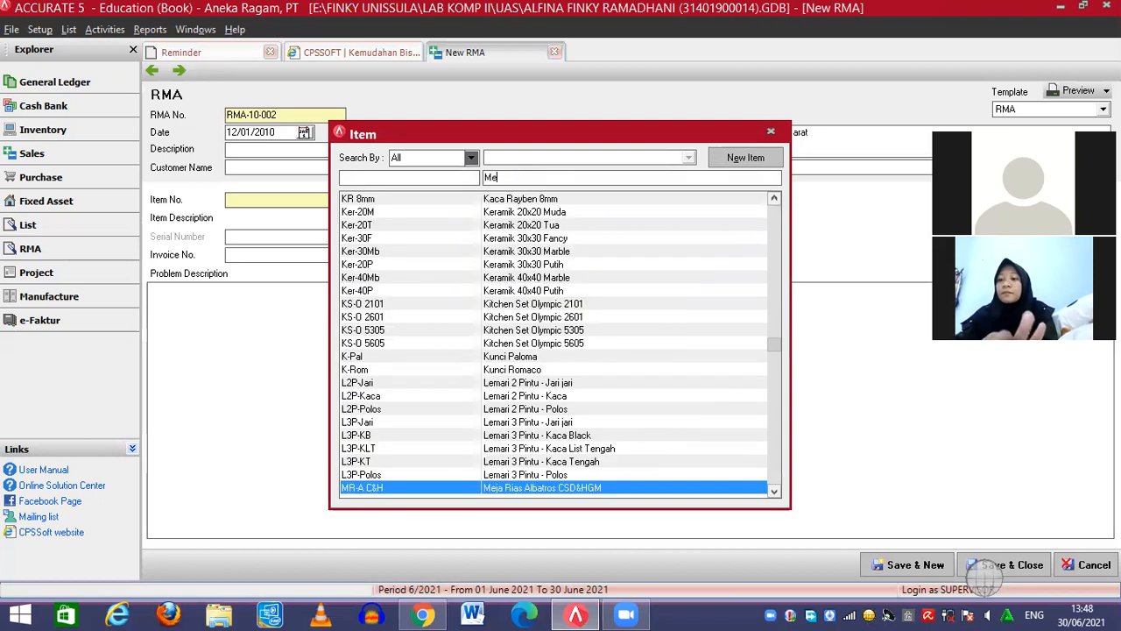
type("sin cu")
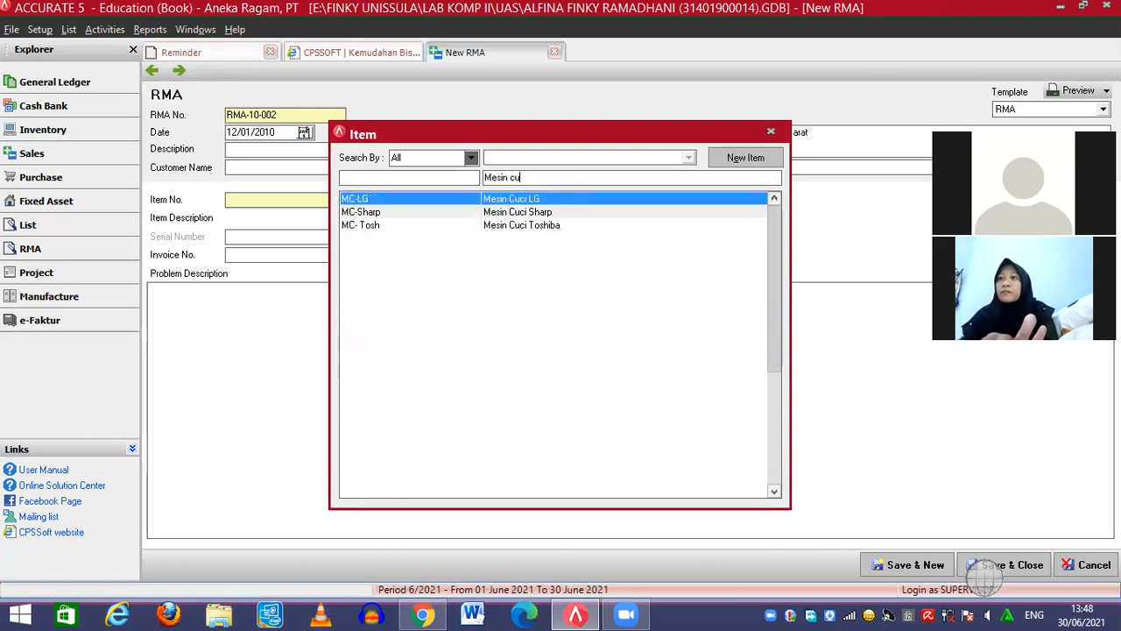
double_click(508, 226)
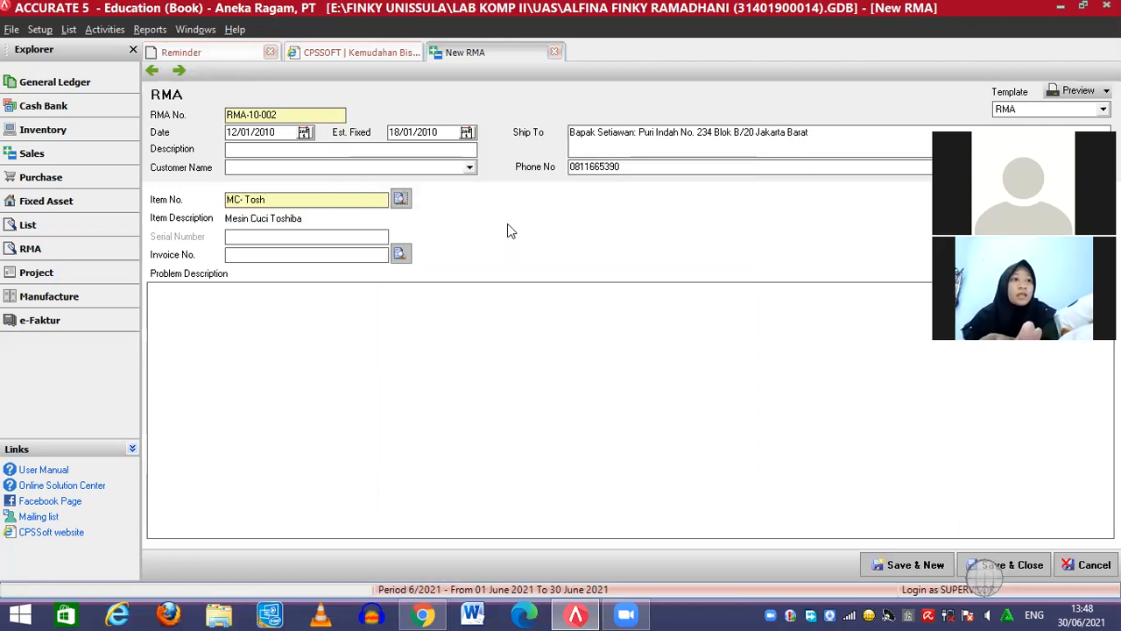
Describe the problem as 'Mati Total' and save and close the RMA
left_click(258, 306)
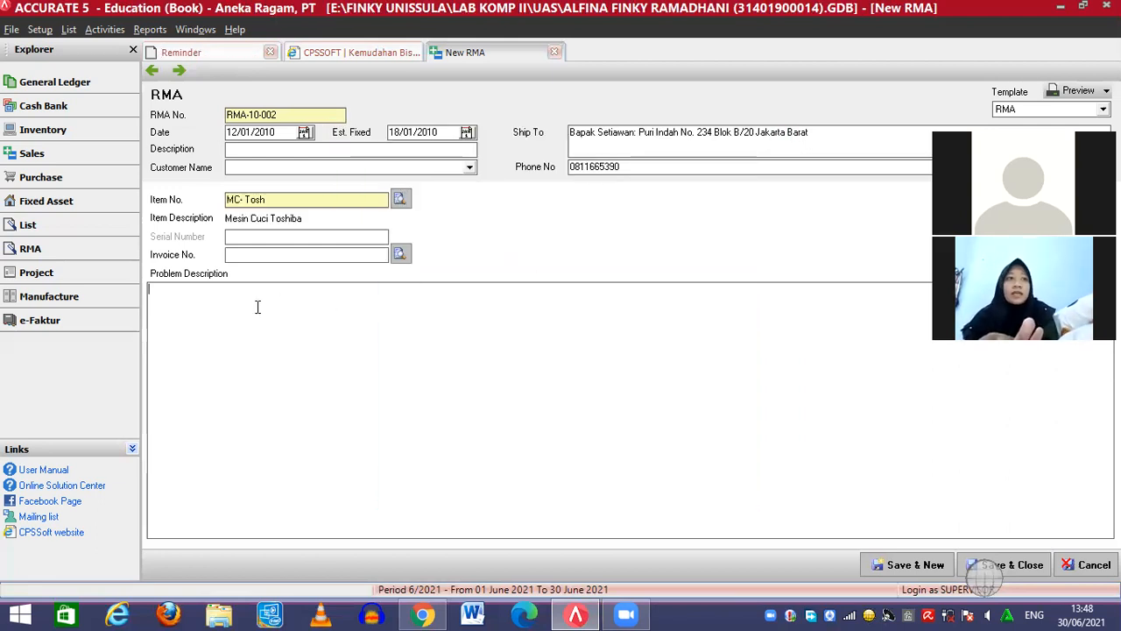
type("Mati Total")
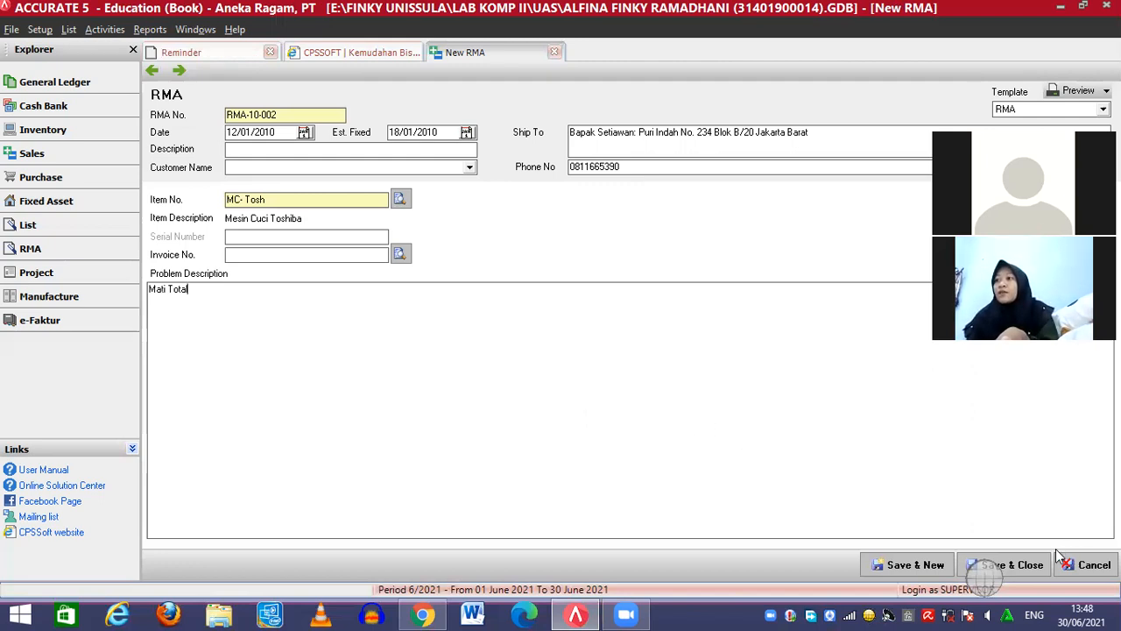
left_click(1029, 565)
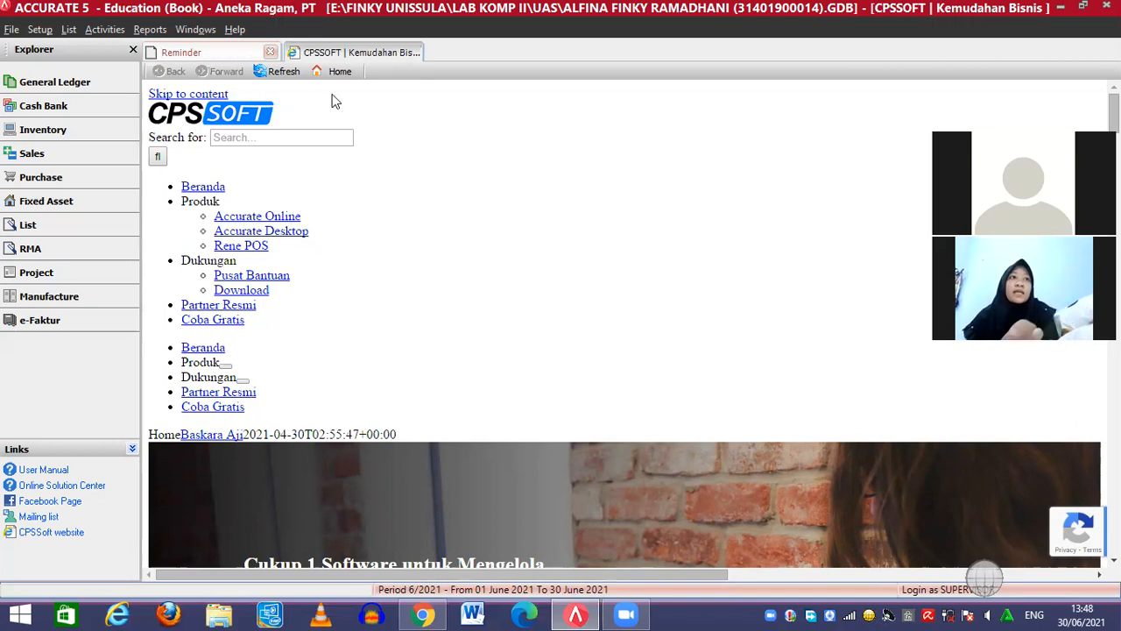
Open Job Cost Roll Over for batch JC-10-001 with roll-over type To Account
left_click(106, 31)
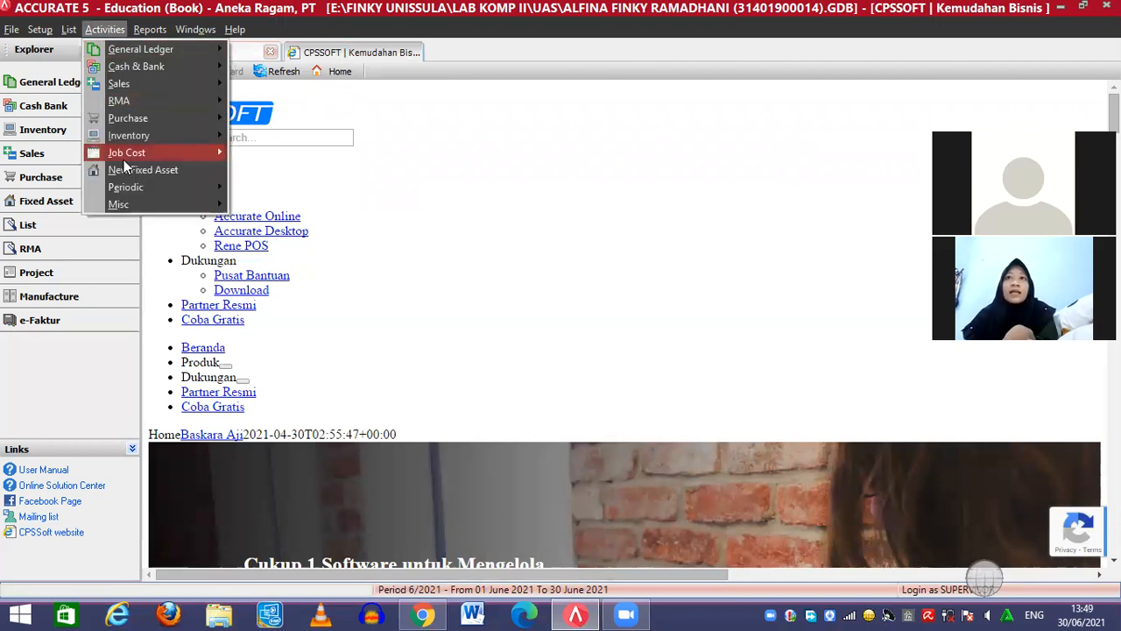
mouse_move(125, 158)
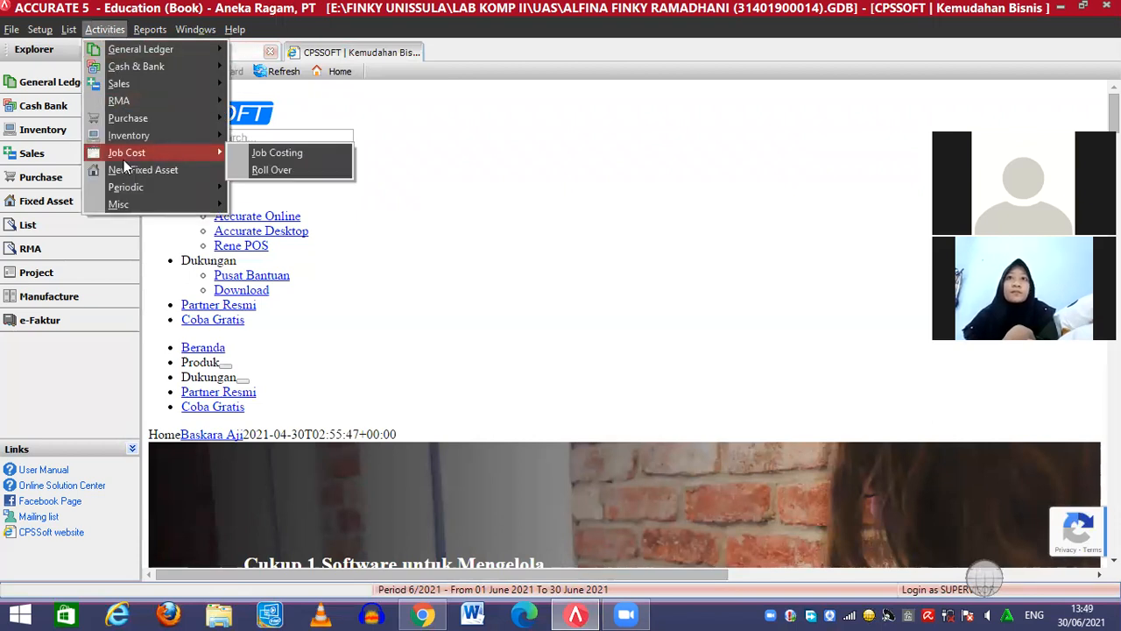
left_click(258, 174)
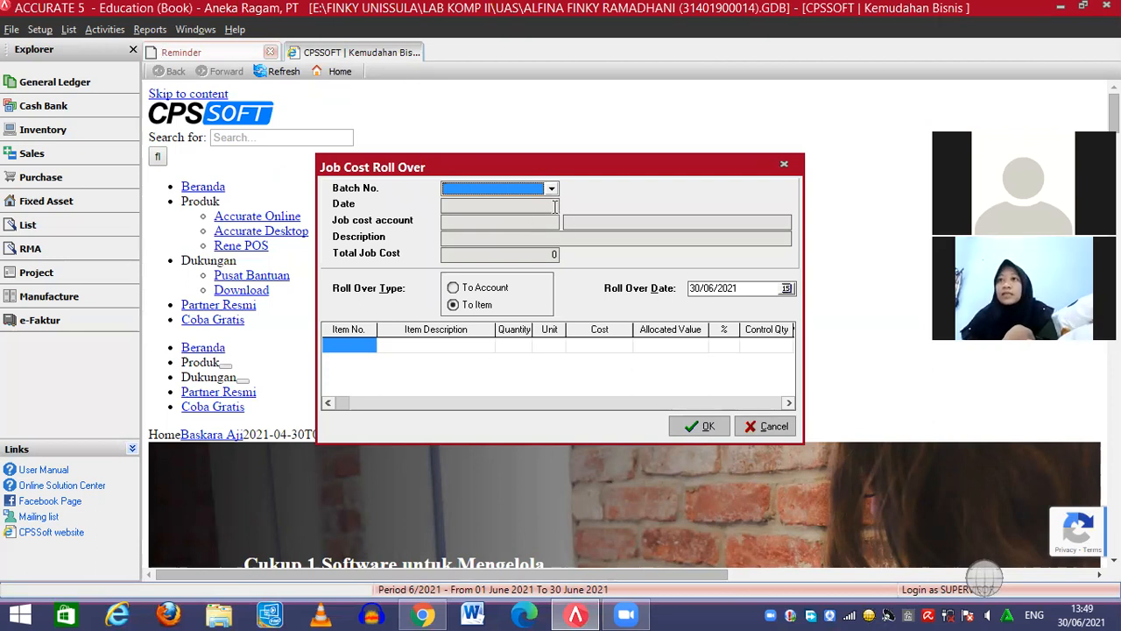
left_click(547, 188)
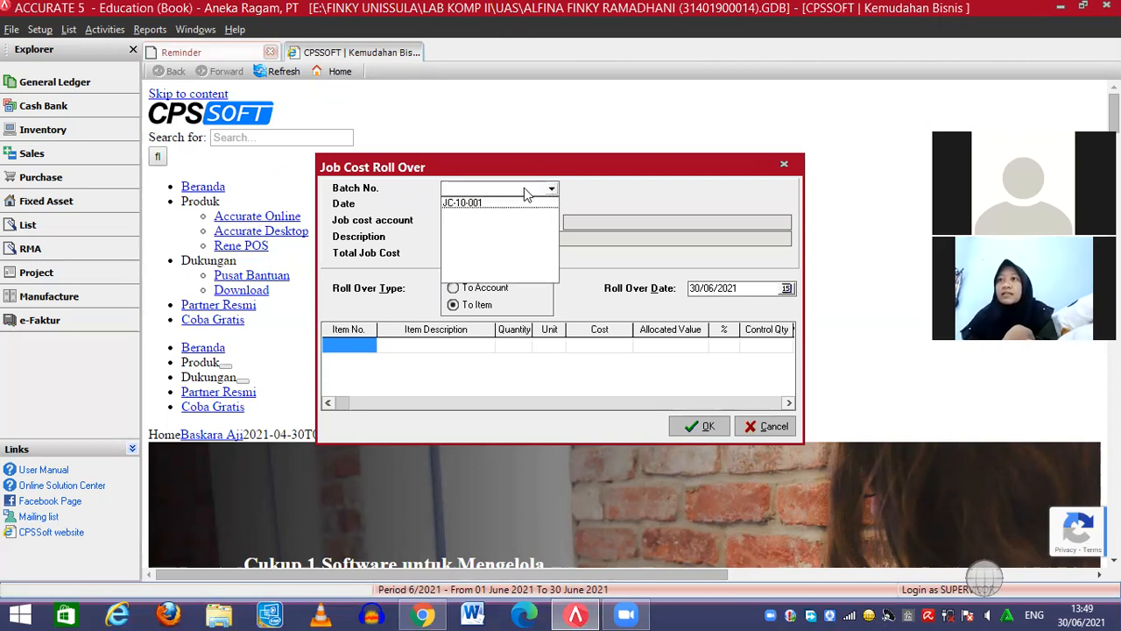
left_click(506, 202)
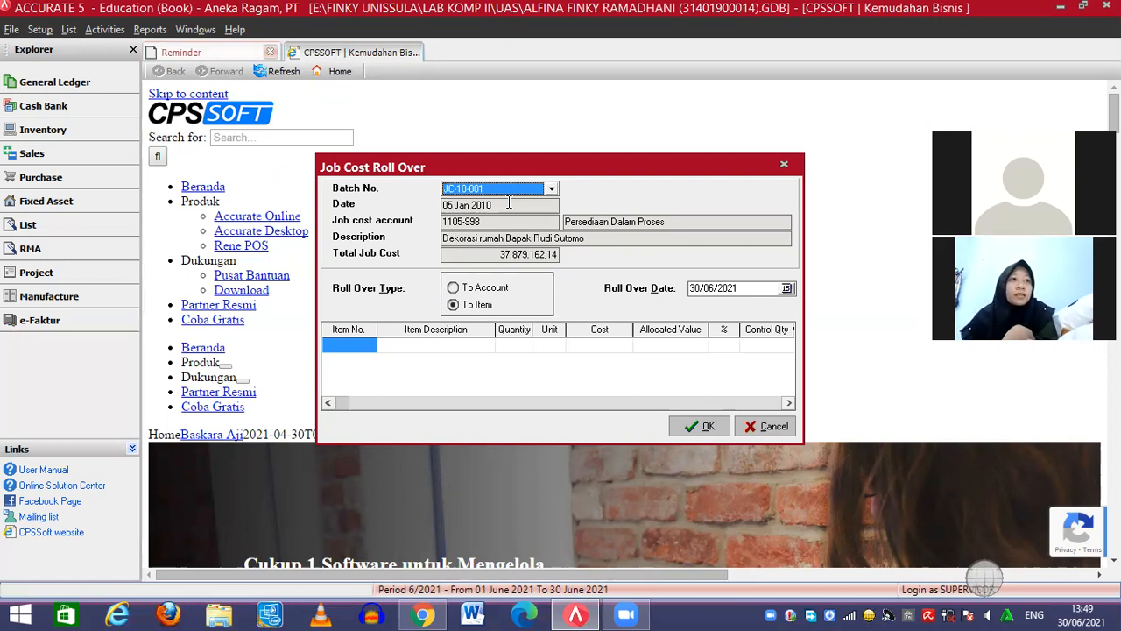
left_click(454, 289)
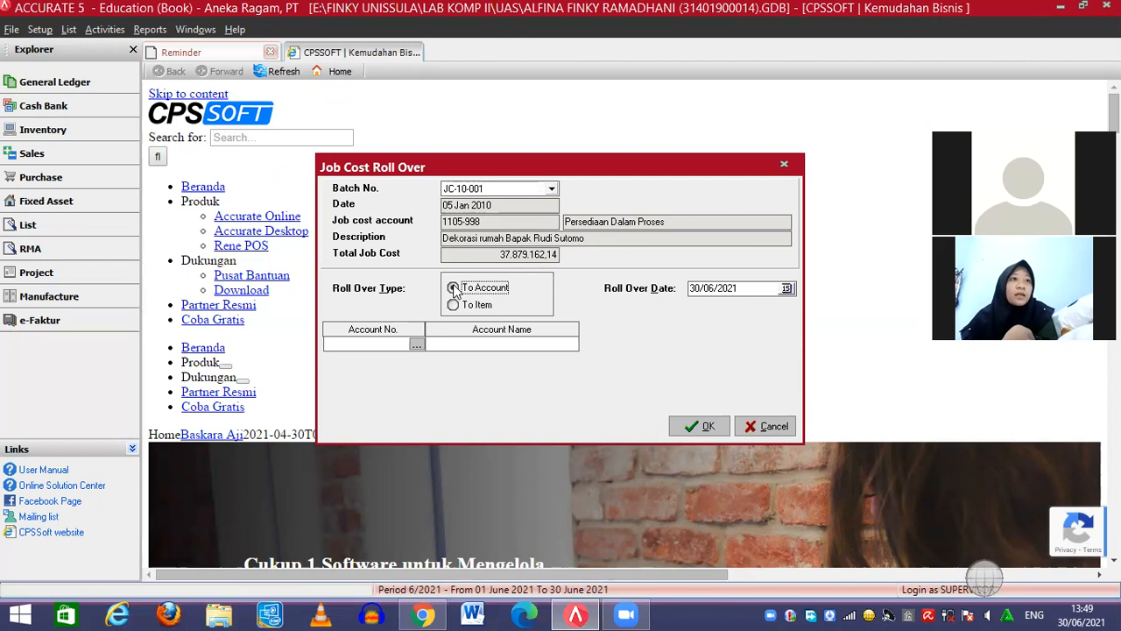
left_click(712, 289)
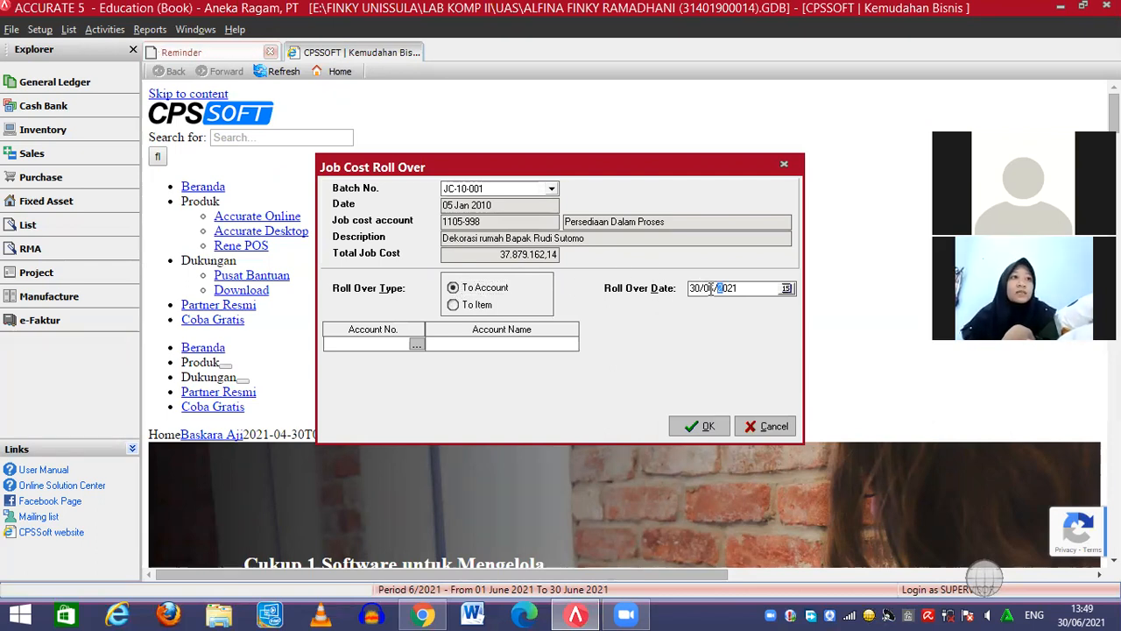
Roll the job over on 19/01/2010 into account 5100-005 HPP Pesanan and confirm
type("19/0")
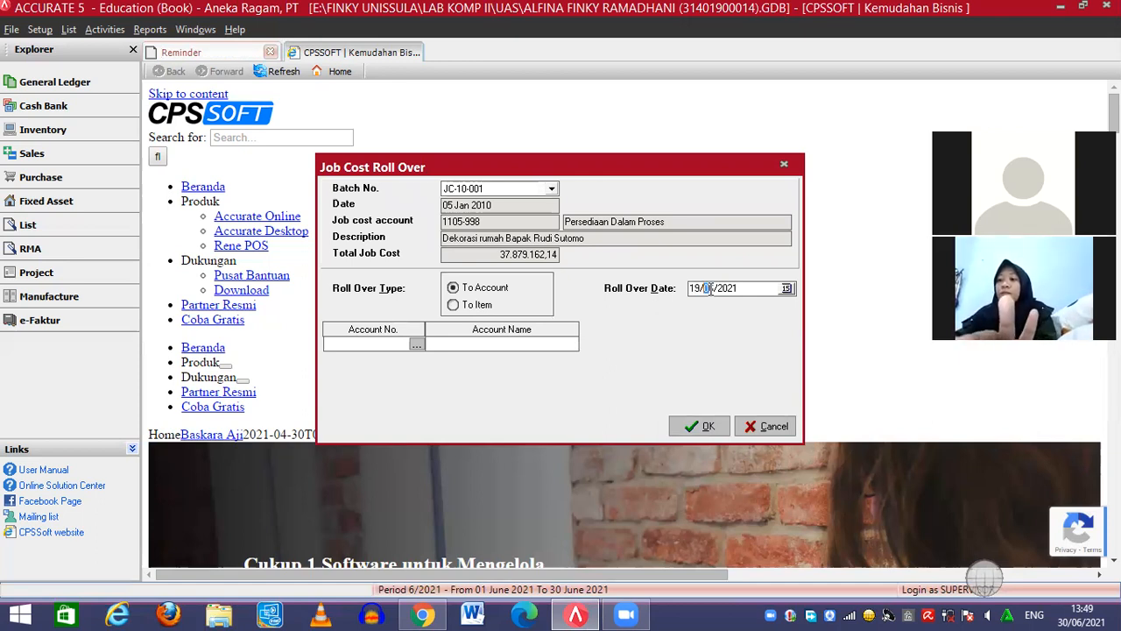
type("1/2010")
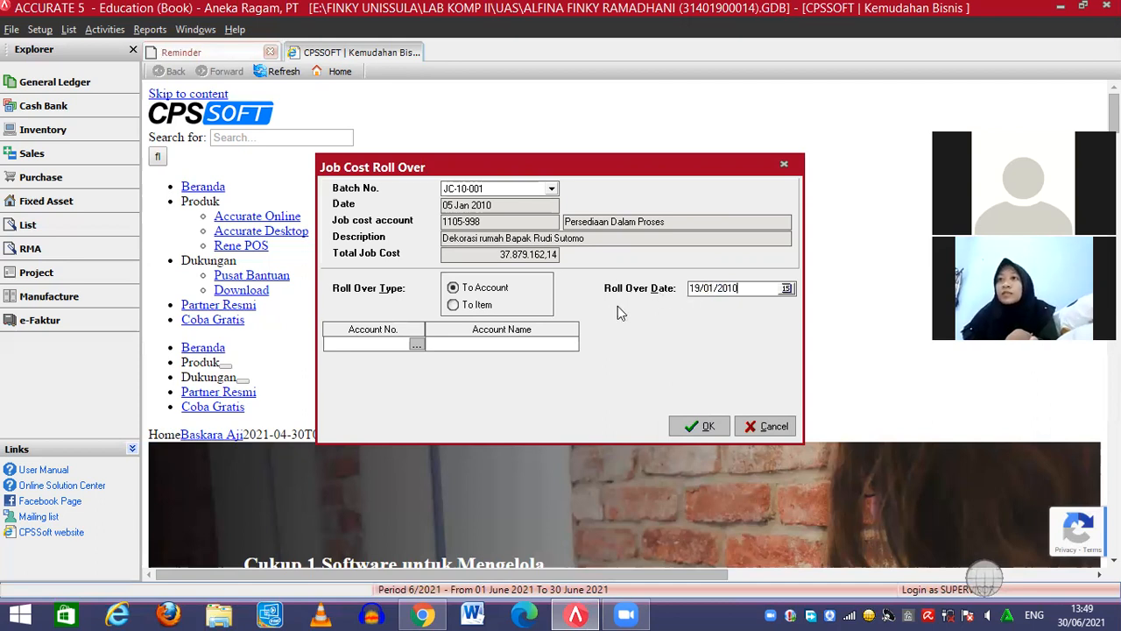
left_click(417, 346)
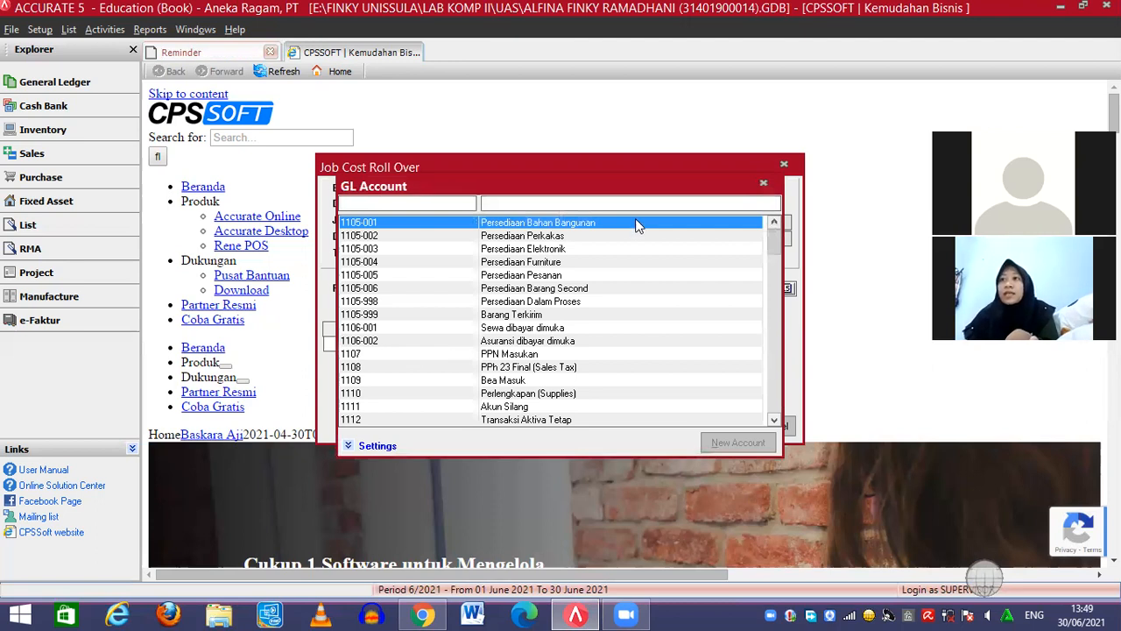
left_click(592, 203)
type("H")
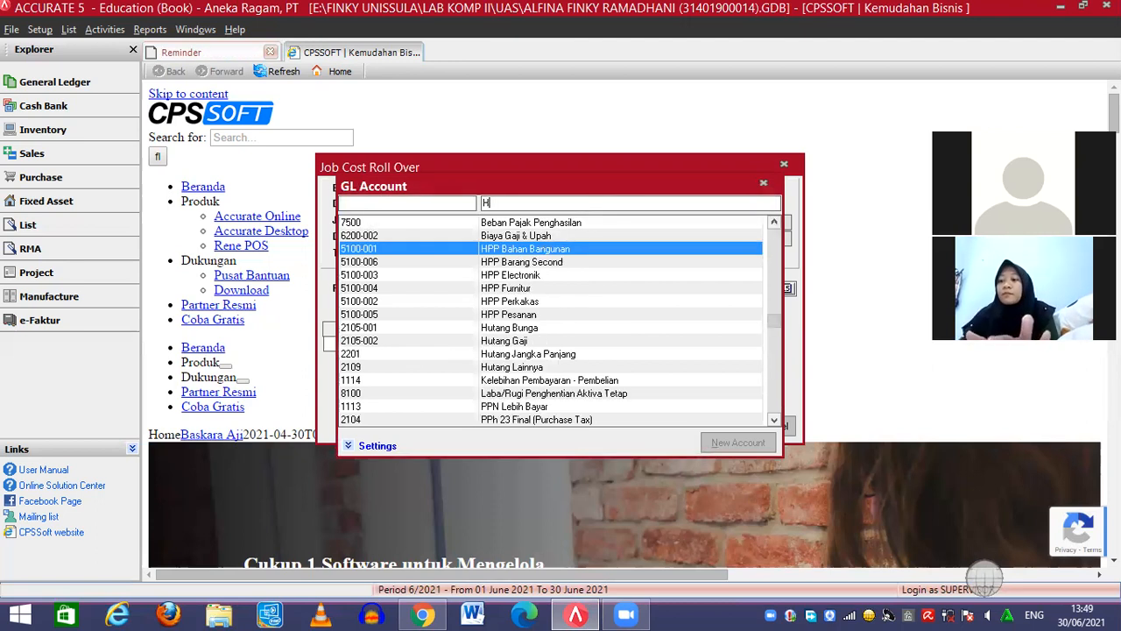
type("PP P")
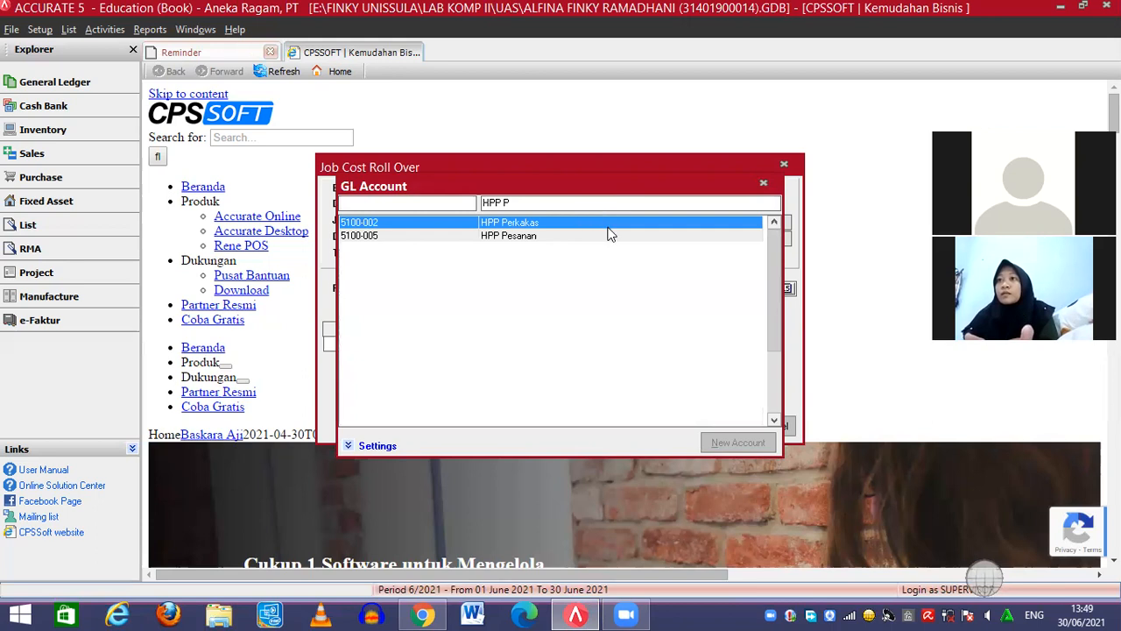
left_click(563, 237)
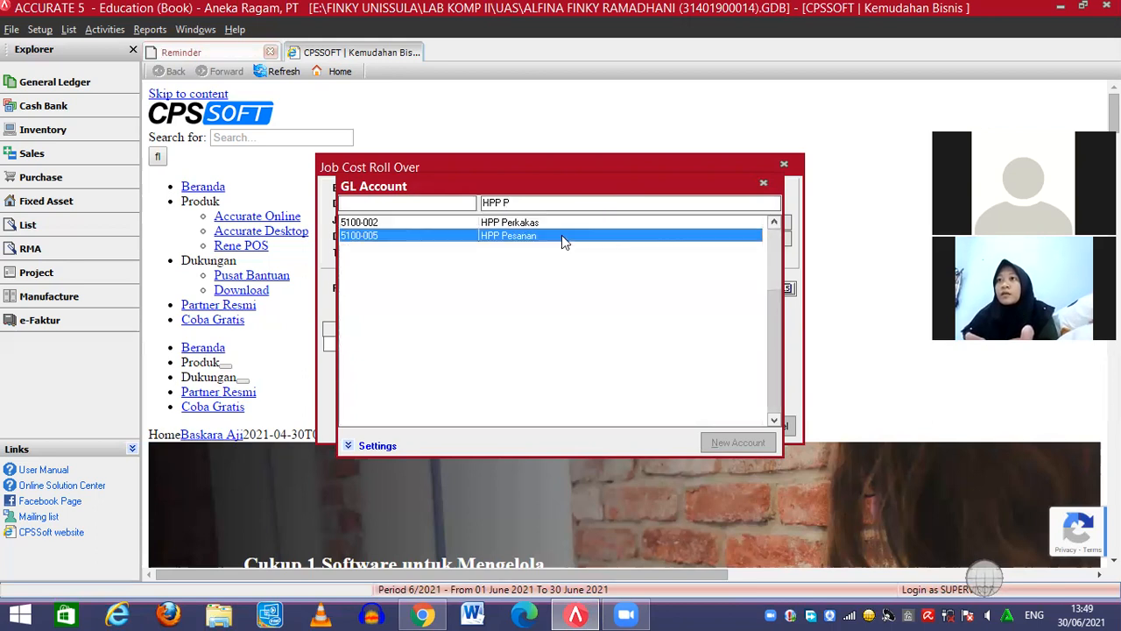
double_click(561, 235)
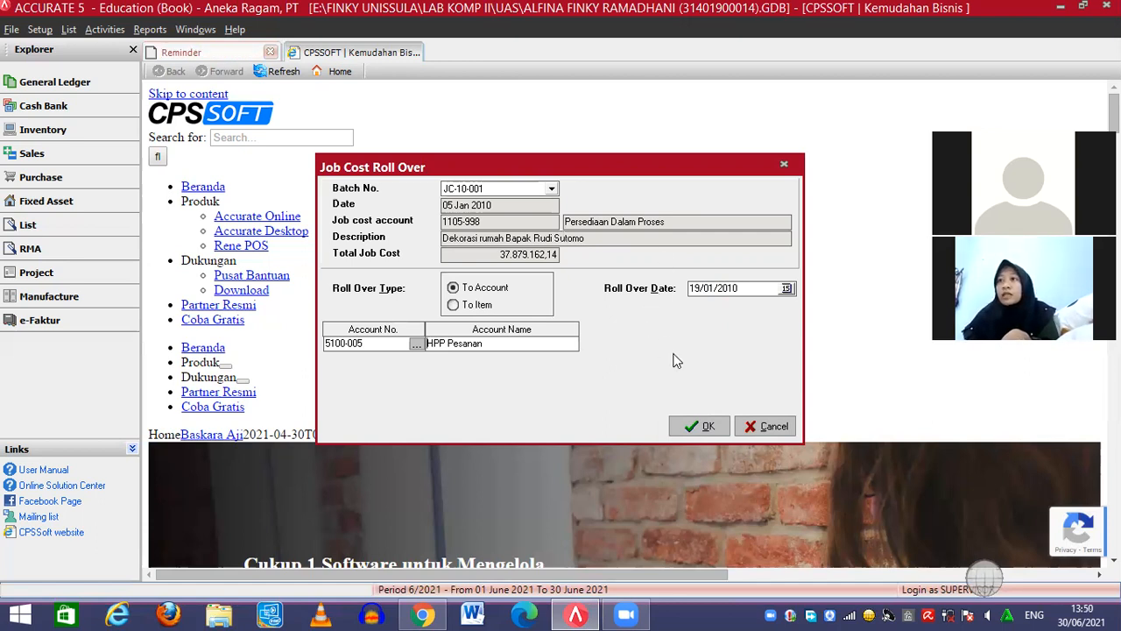
left_click(693, 424)
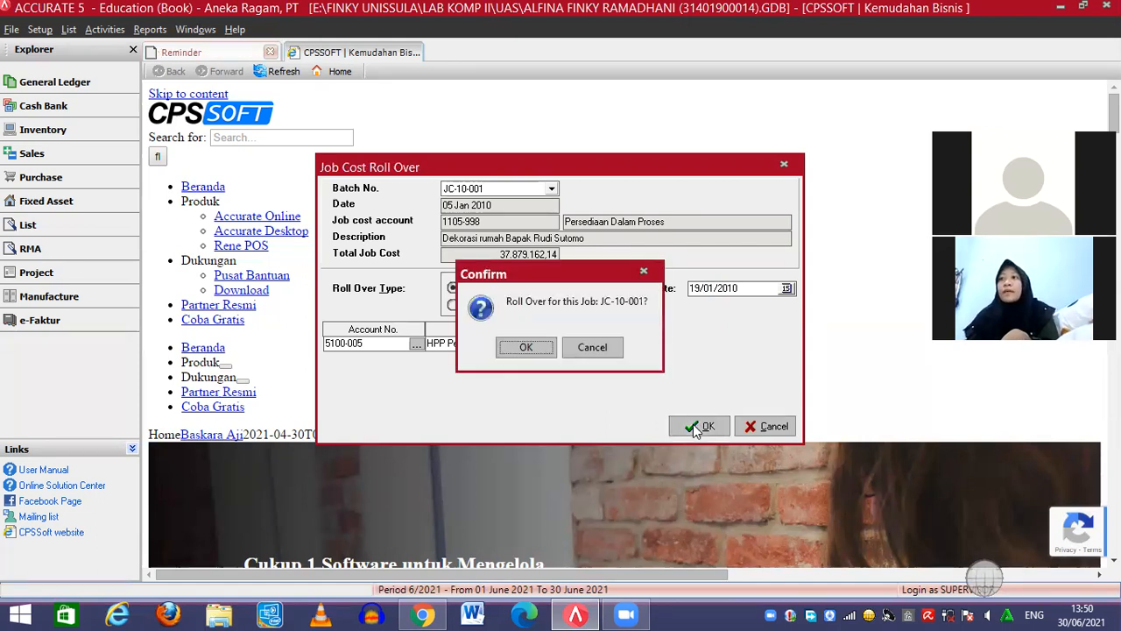
left_click(537, 347)
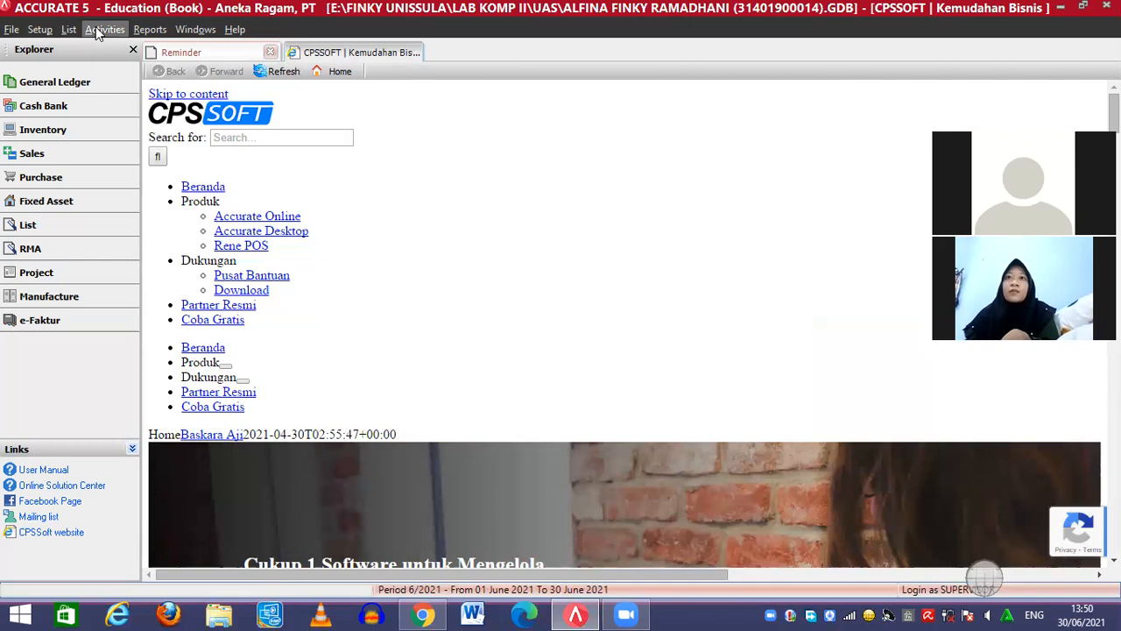
Open a new blank Sales Invoice from the Sales activities
left_click(102, 31)
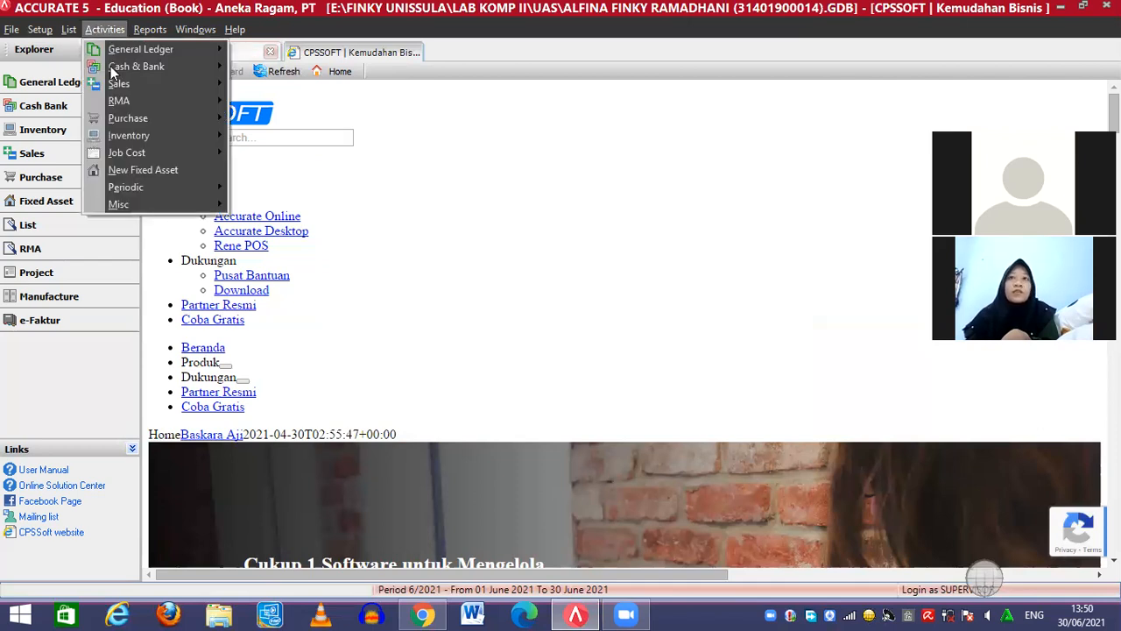
mouse_move(127, 83)
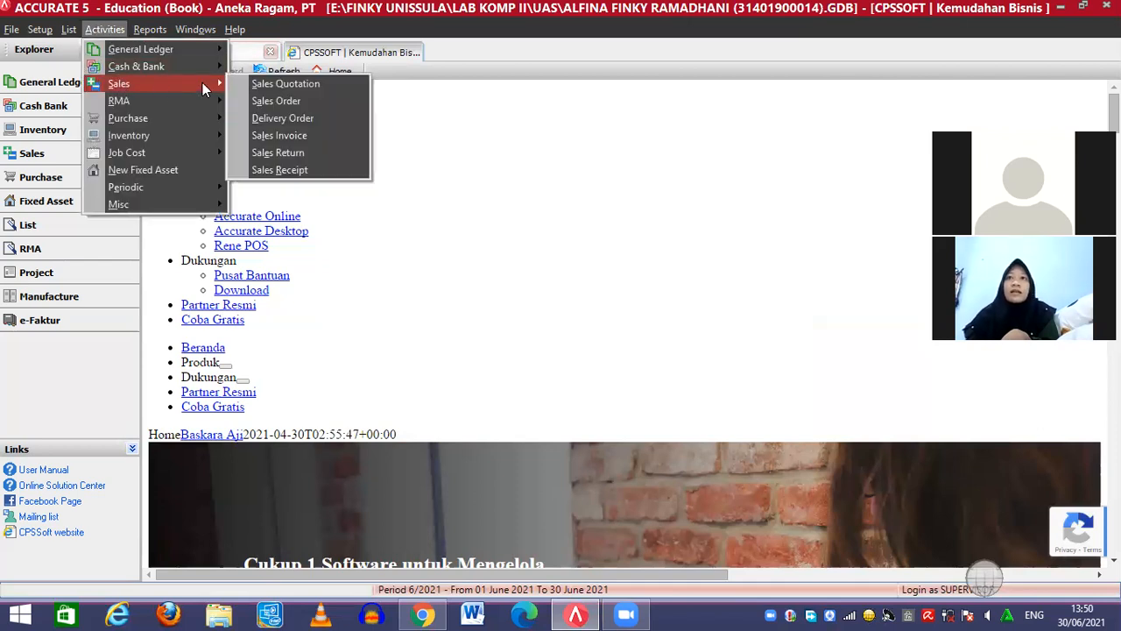
left_click(276, 133)
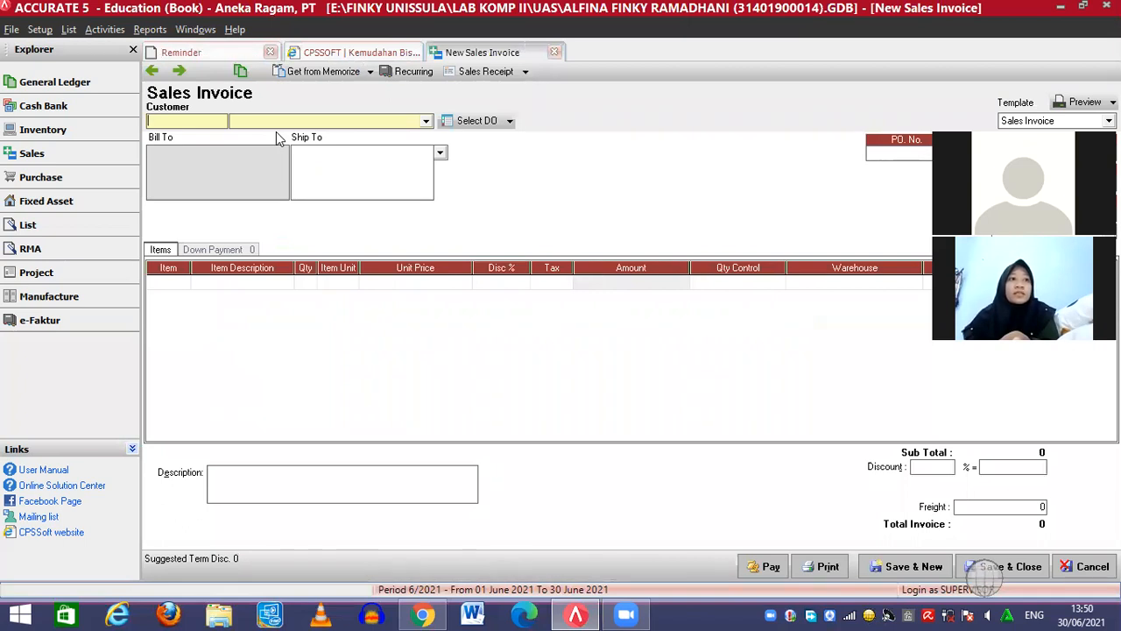
left_click(426, 122)
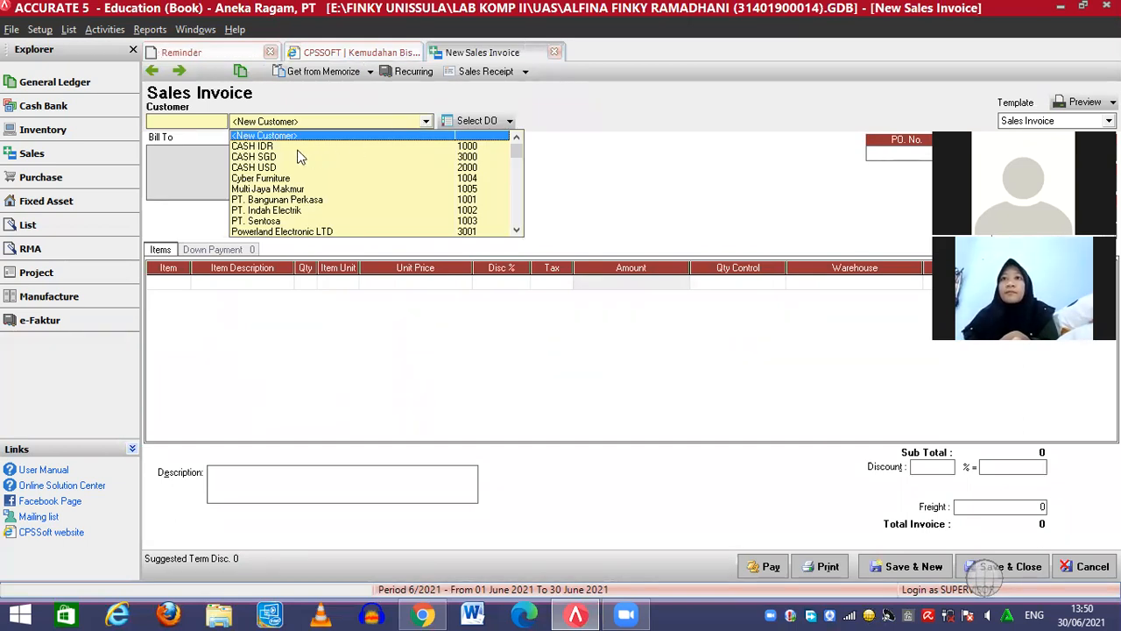
Choose customer 1000 CASH IDR and replace the Ship To text with the recipient's name
left_click(282, 146)
left_click(282, 146)
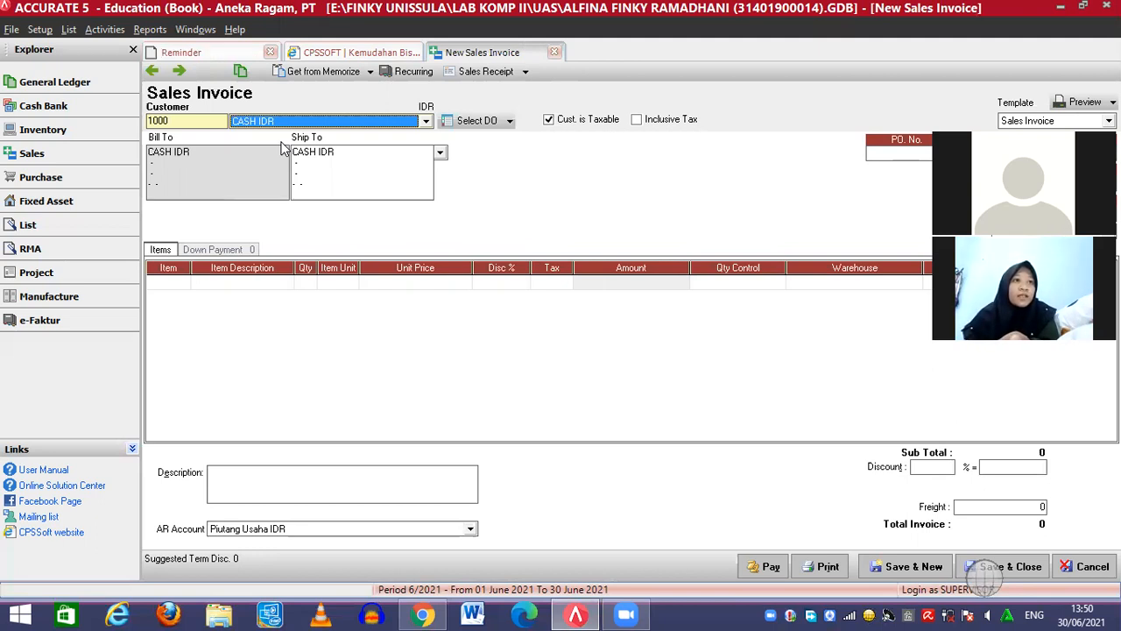
left_click(340, 158)
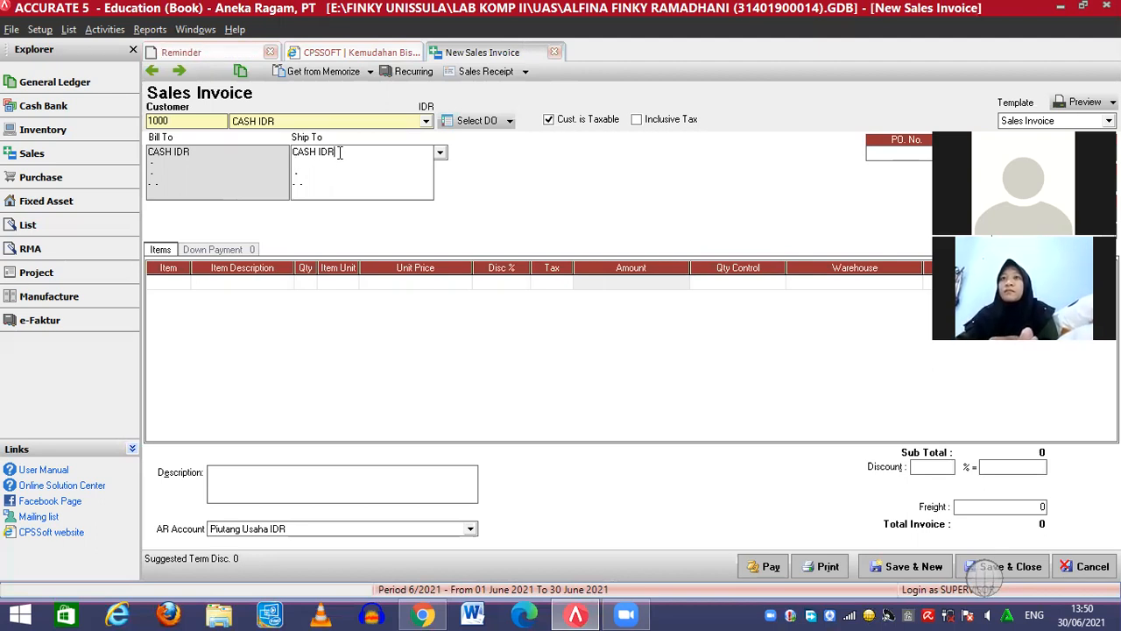
key("BackSpace")
key("BackSpace")
key("BackSpace")
key("BackSpace")
key("BackSpace")
key("BackSpace")
key("BackSpace")
key("BackSpace")
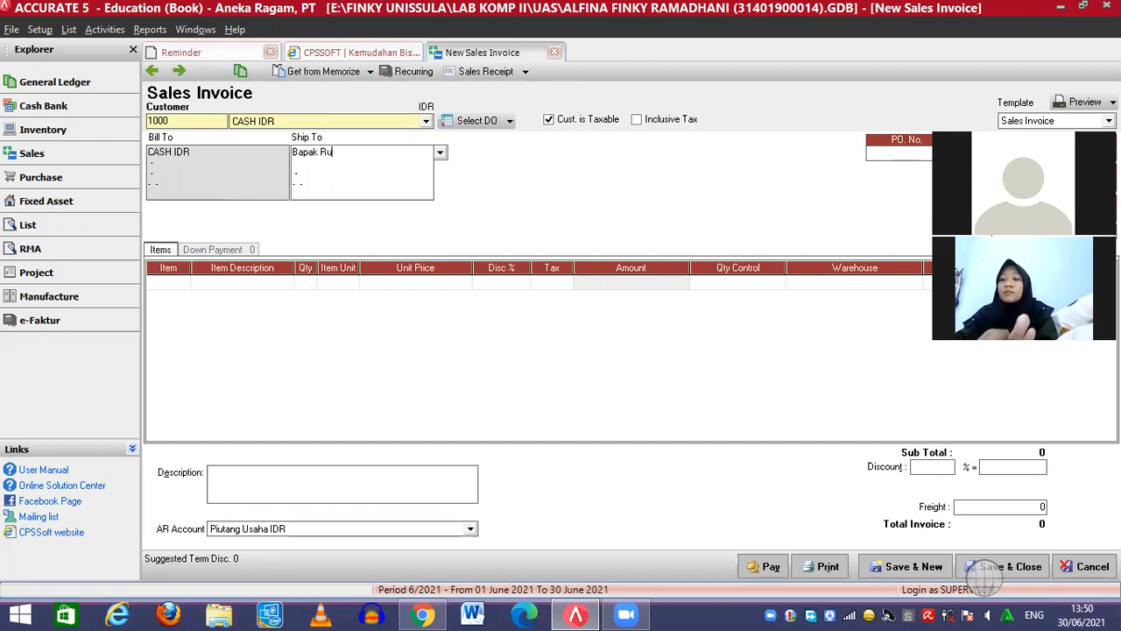
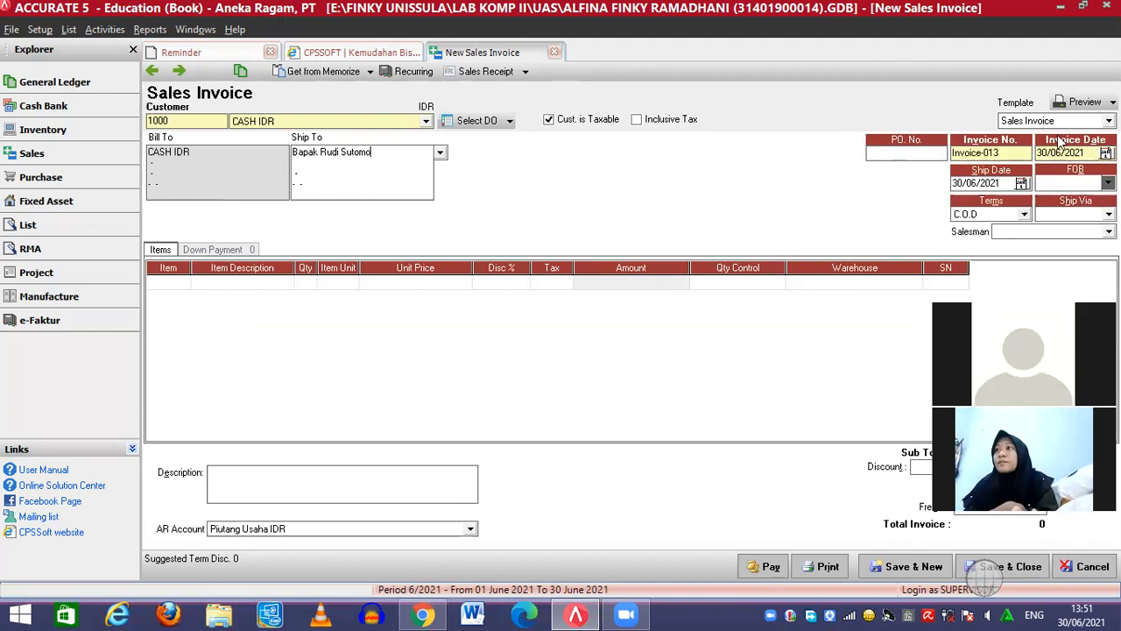
Set both the invoice date and the ship date to 19/01/2010
left_click(1065, 153)
left_click(1055, 153)
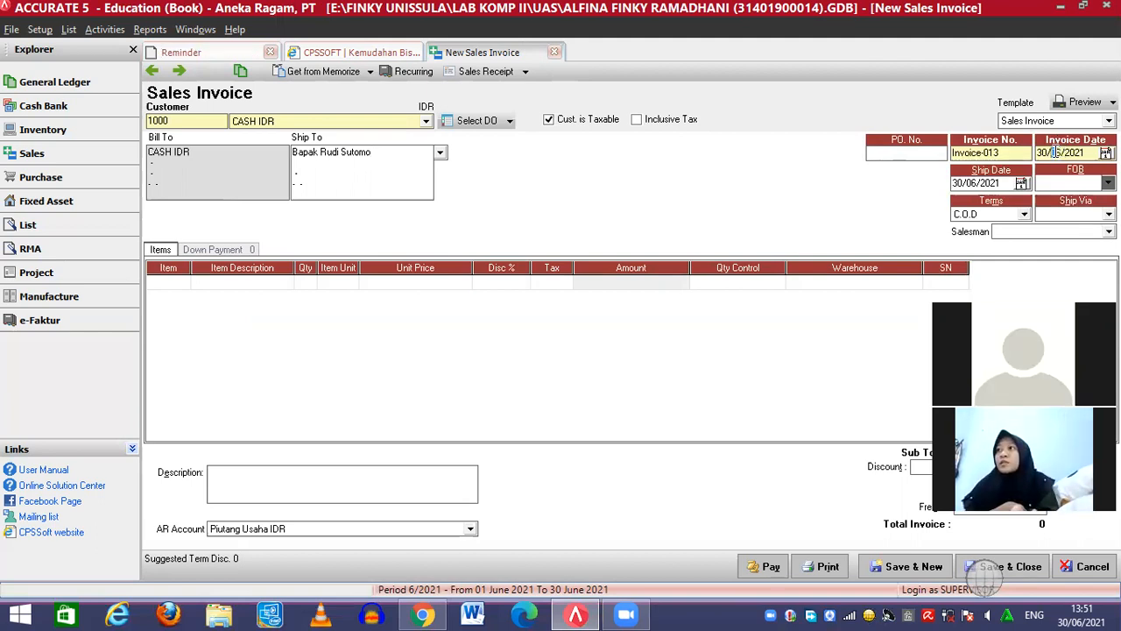
key("Left")
key("Left")
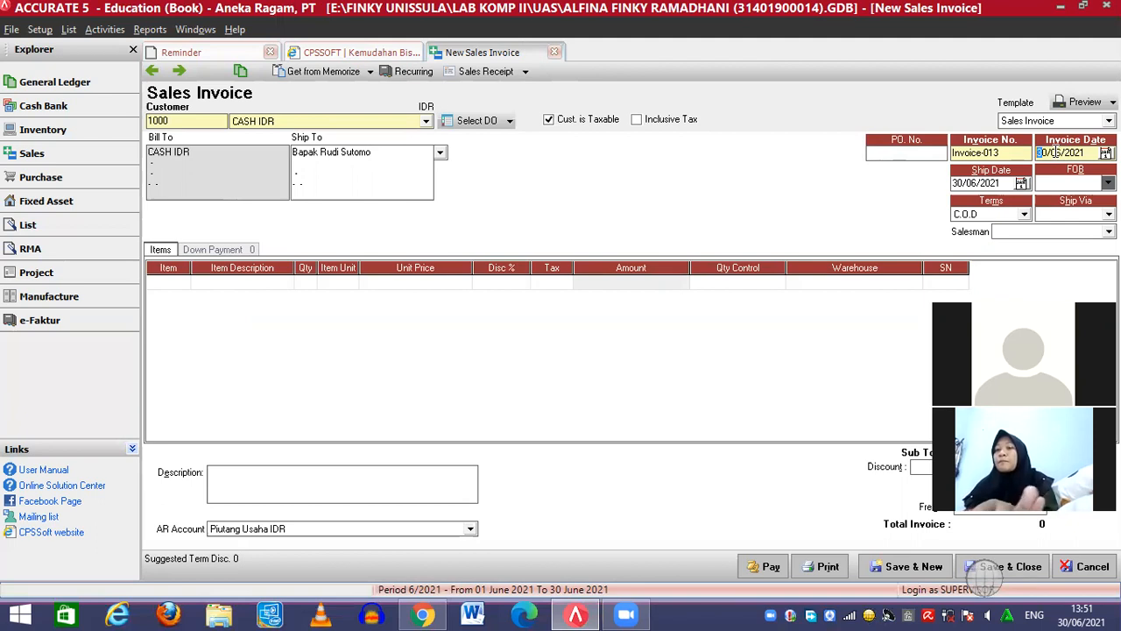
type("19/01/201")
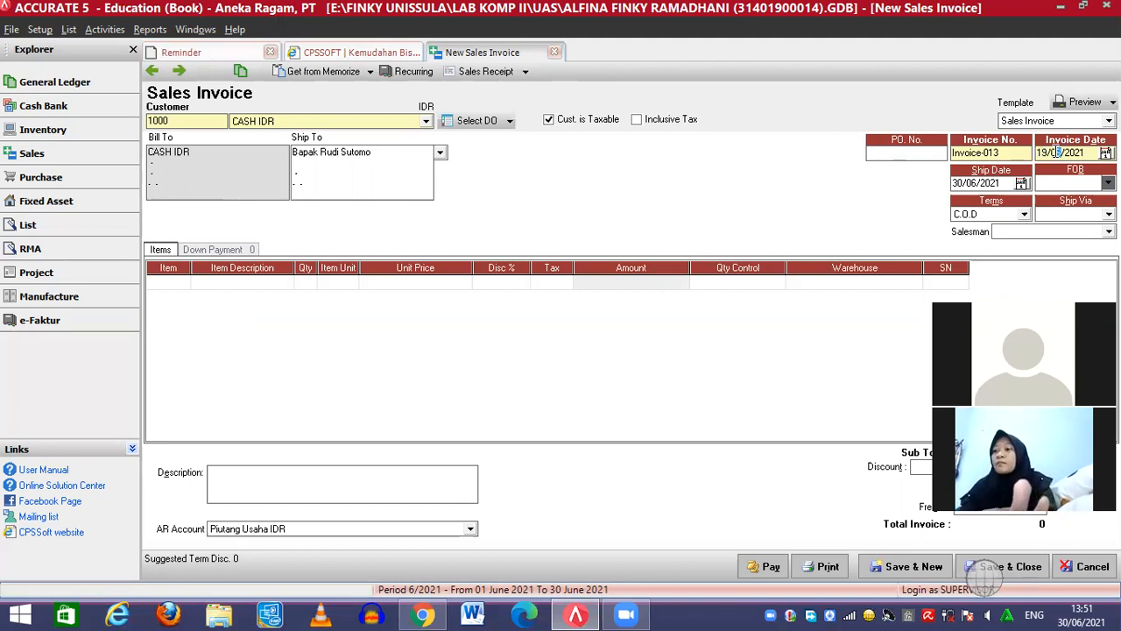
type("0")
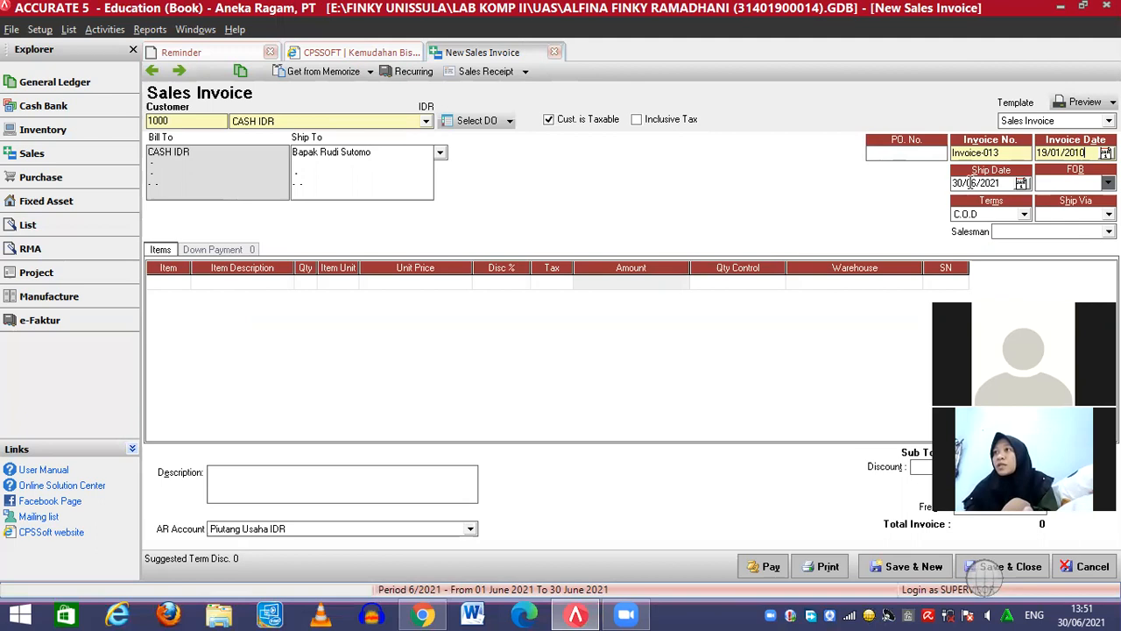
left_click(970, 183)
type("19012010")
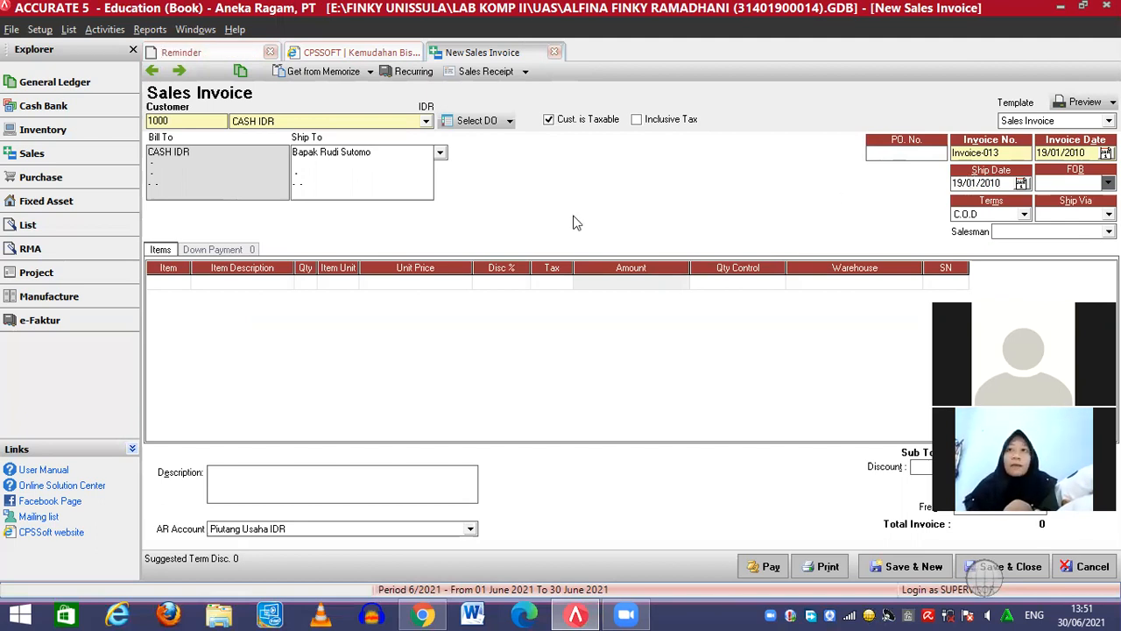
left_click(191, 284)
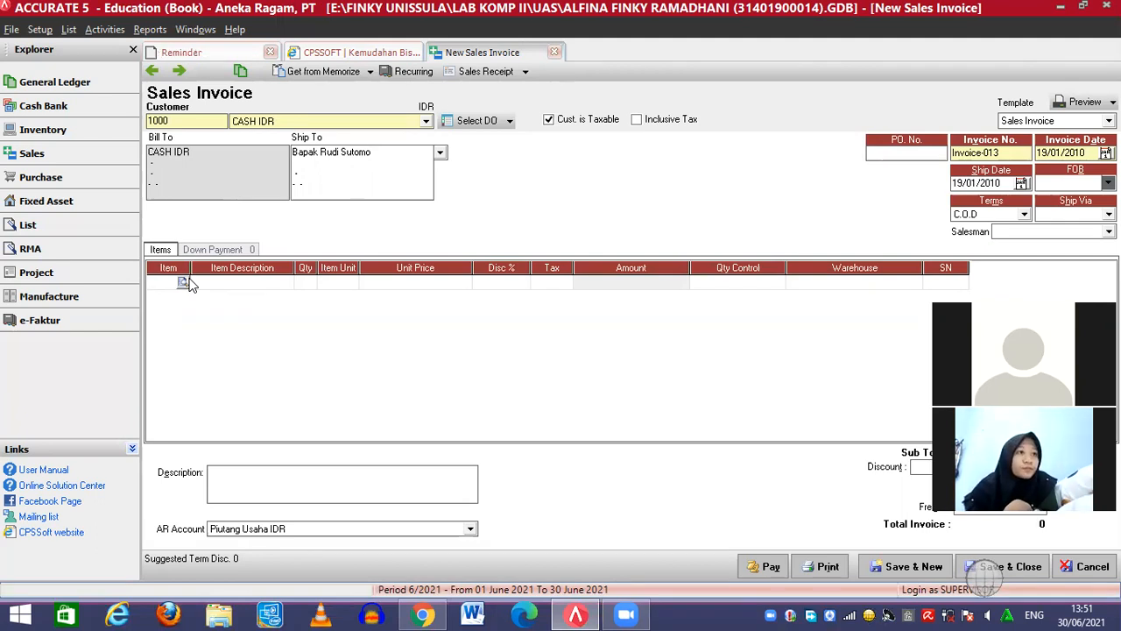
Add the Jasa Pemasangan item as the first line, described as 'Dekorasi Ruangan'
left_click(186, 282)
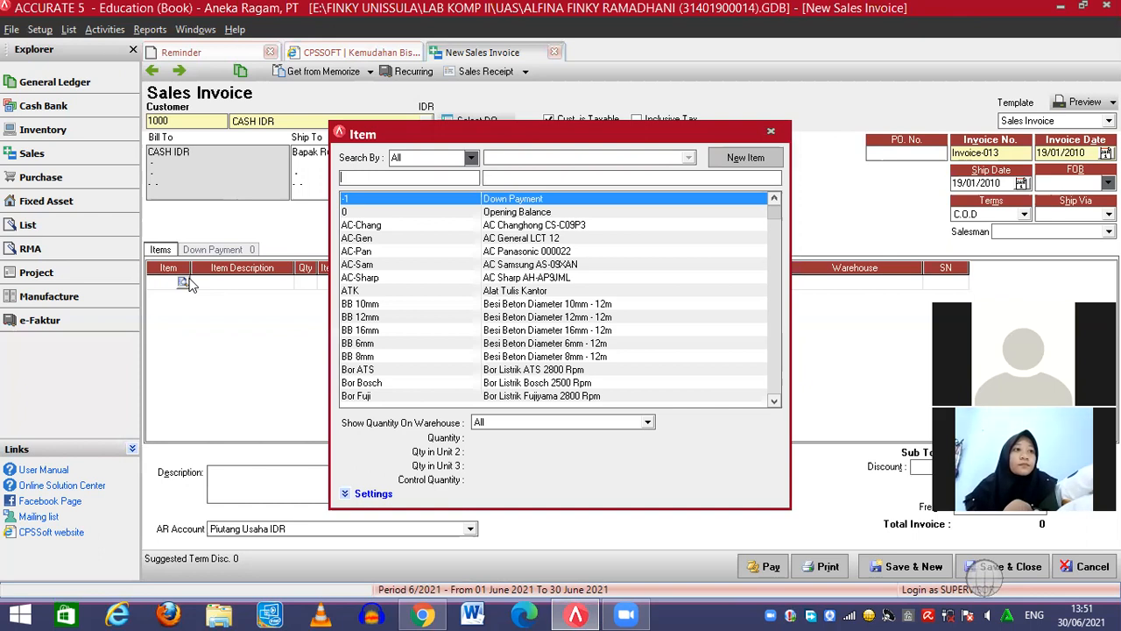
left_click(551, 178)
type("jasa pe")
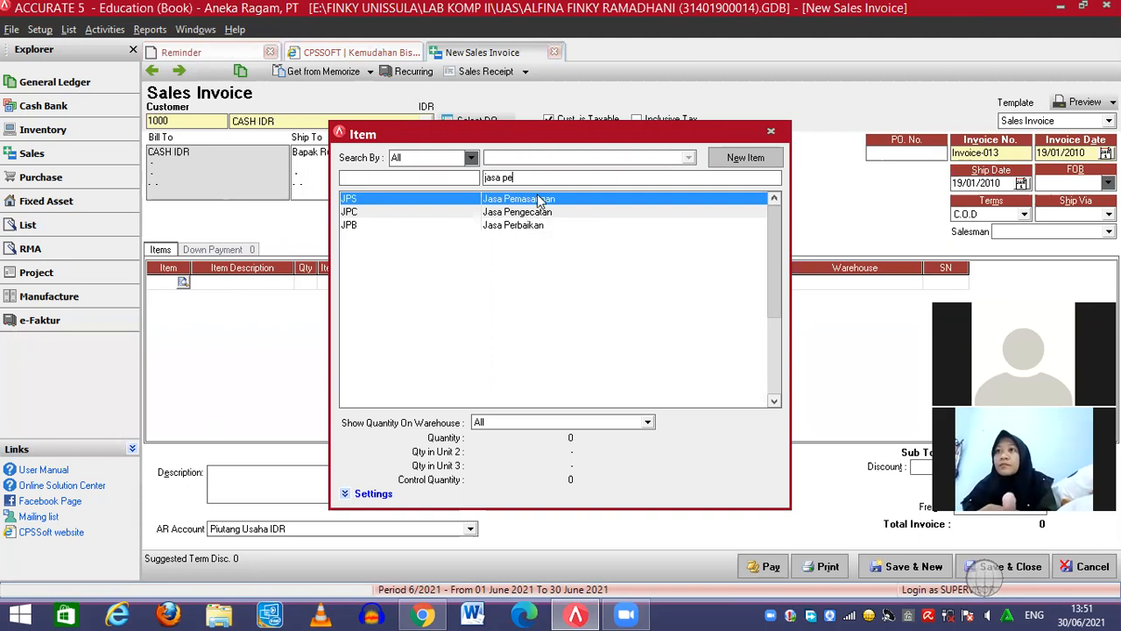
double_click(538, 200)
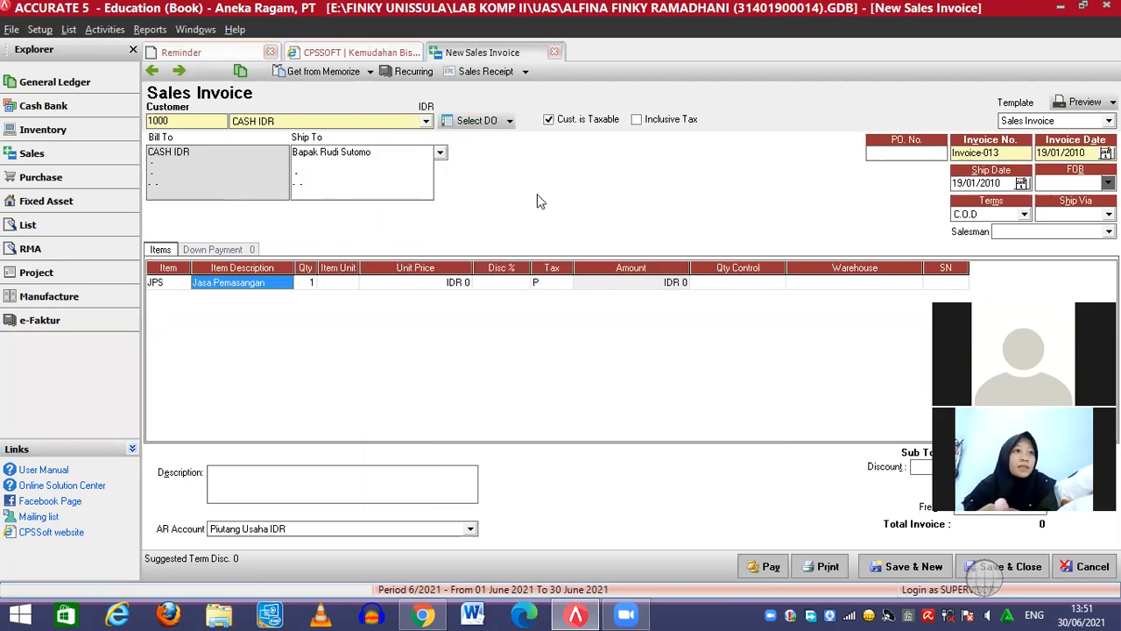
left_click(229, 282)
key("BackSpace")
key("BackSpace")
key("BackSpace")
key("BackSpace")
key("BackSpace")
key("BackSpace")
key("BackSpace")
key("BackSpace")
key("BackSpace")
key("BackSpace")
key("BackSpace")
key("BackSpace")
key("BackSpace")
key("BackSpace")
type("Dek")
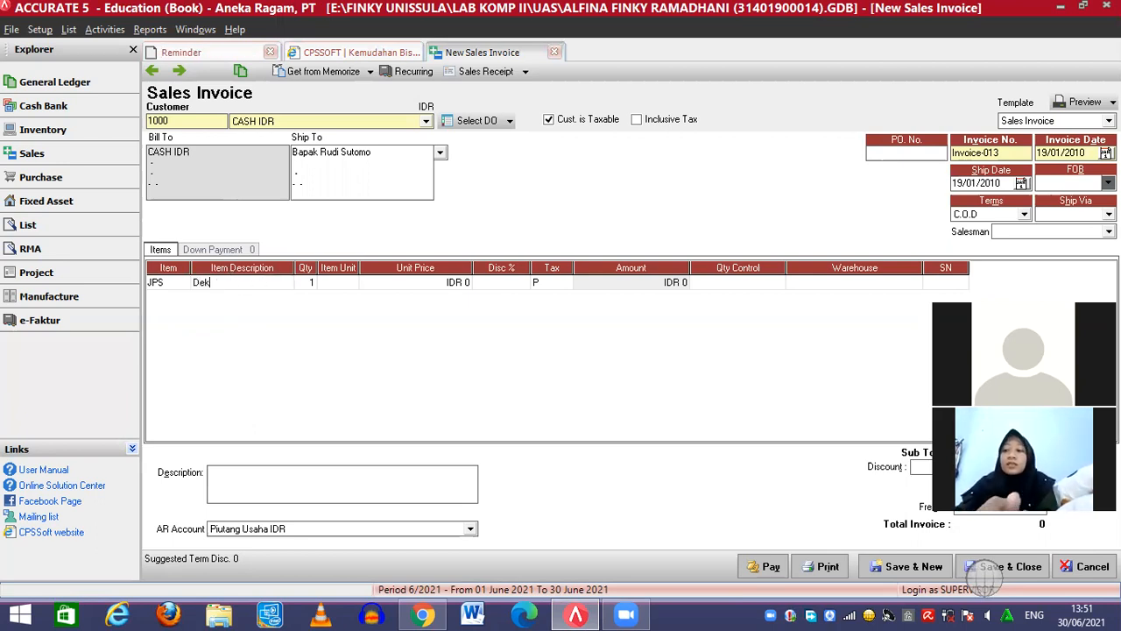
type("orasi Ruangan")
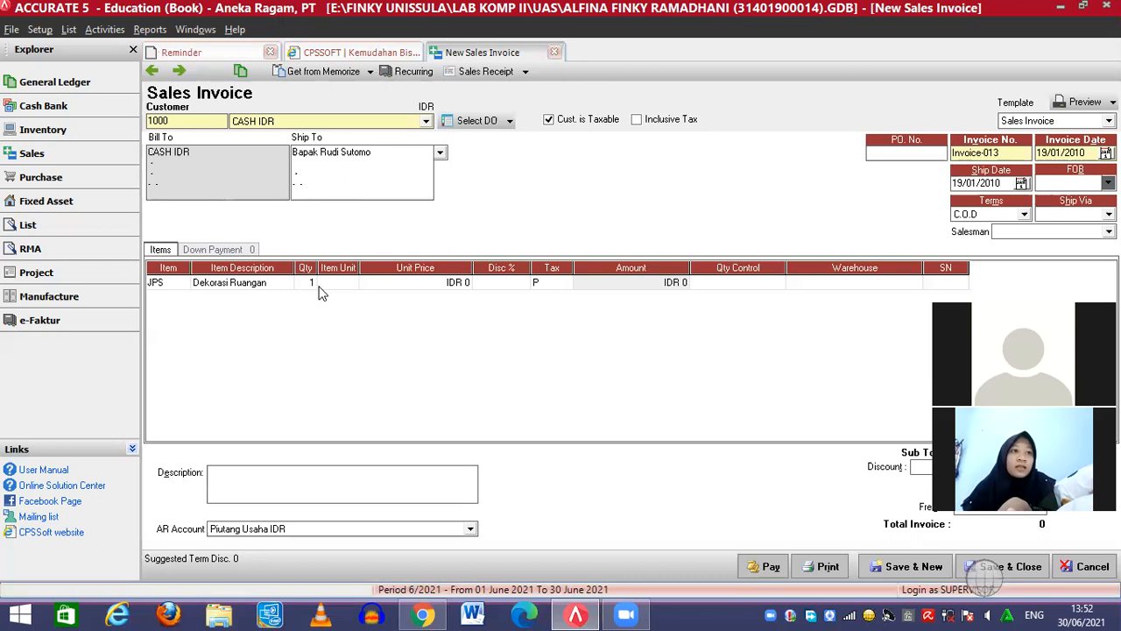
Give the line a unit price of IDR 65.000.000
left_click(421, 287)
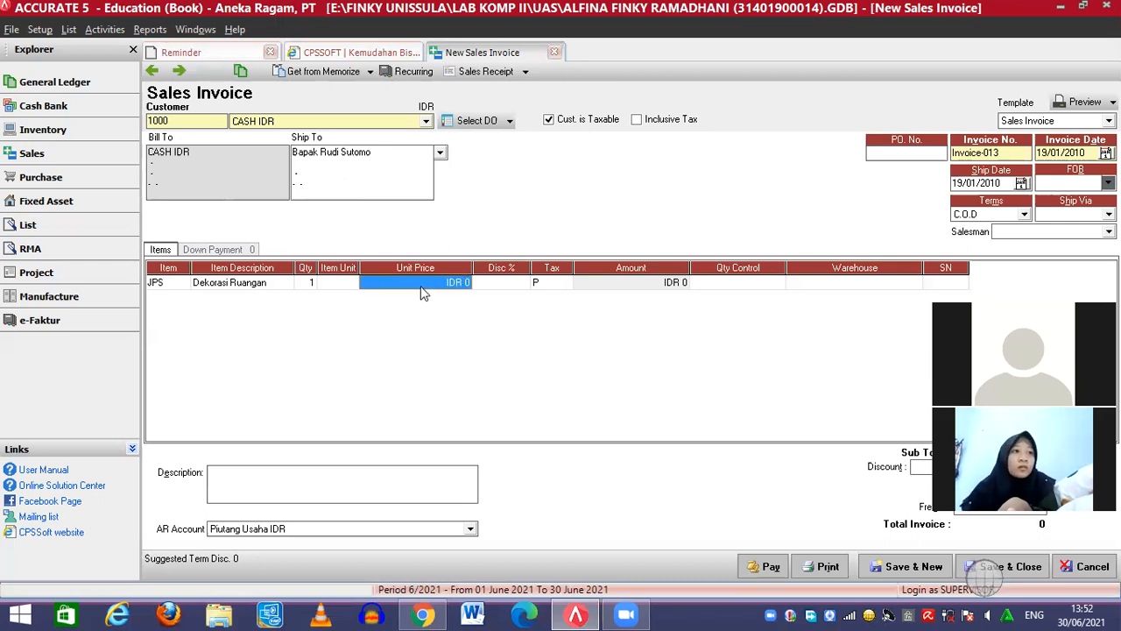
type("65000000")
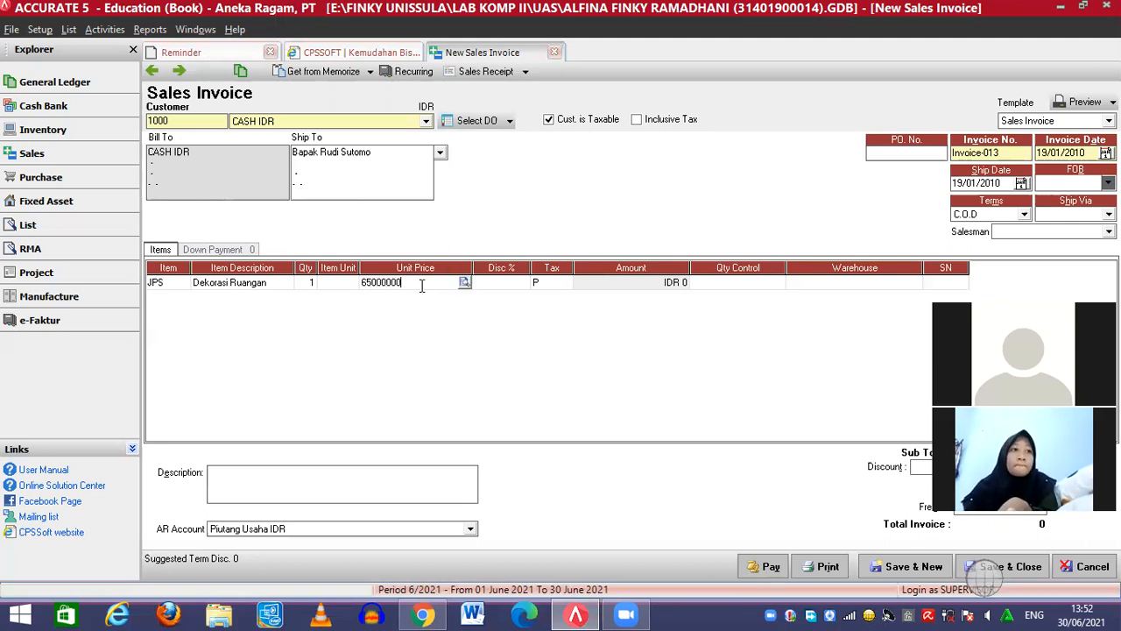
left_click(769, 283)
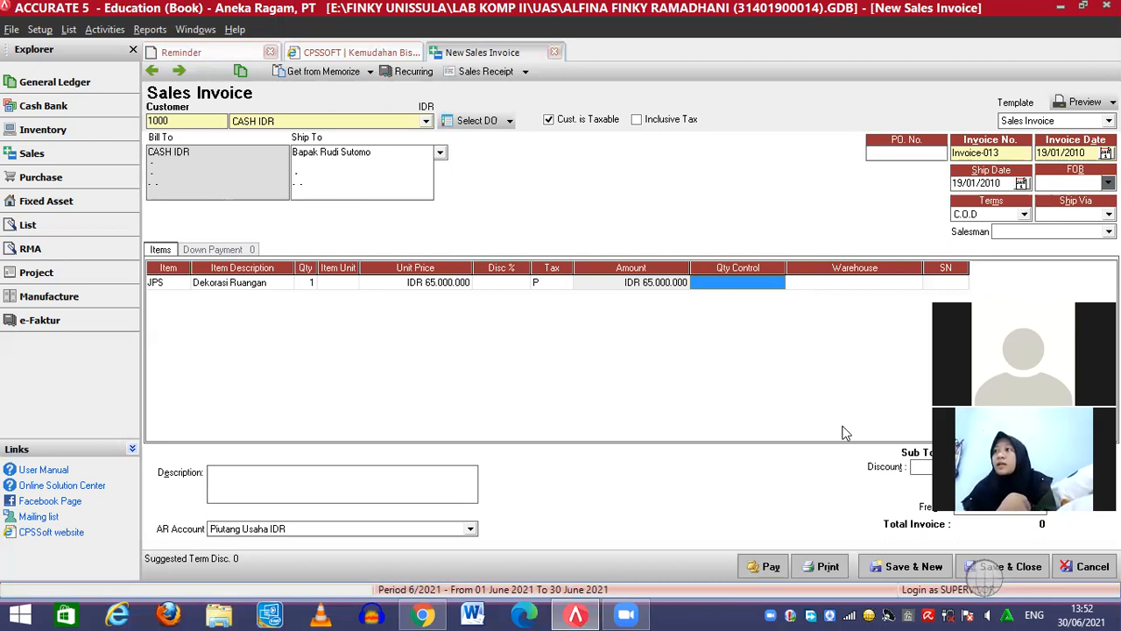
left_click(1071, 214)
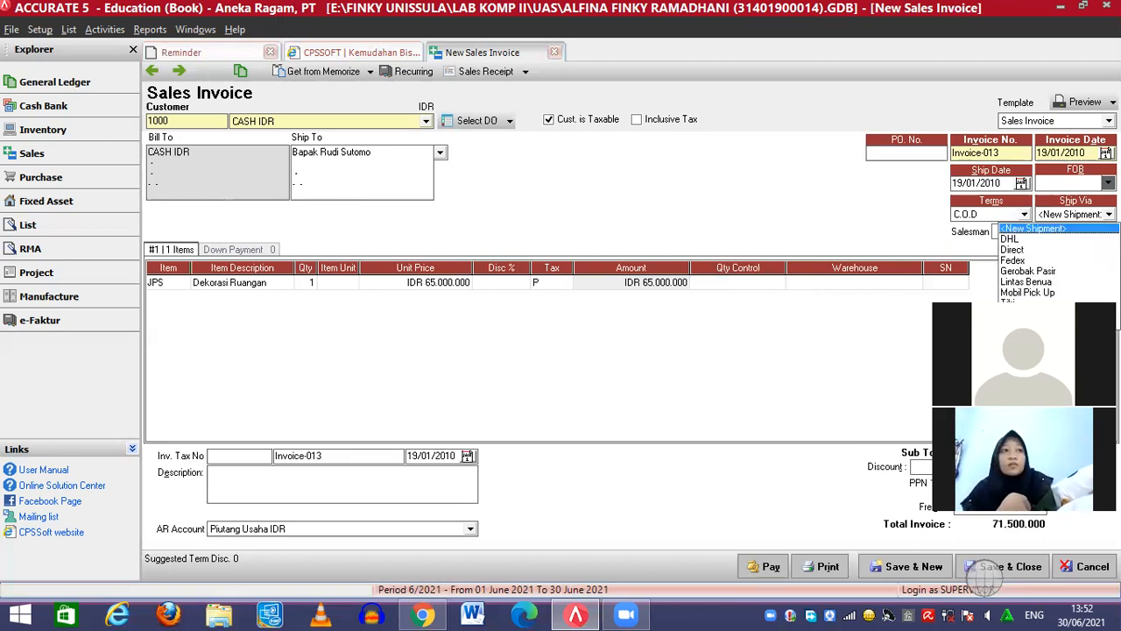
Ship via Direct and save the invoice without a salesman
left_click(1012, 250)
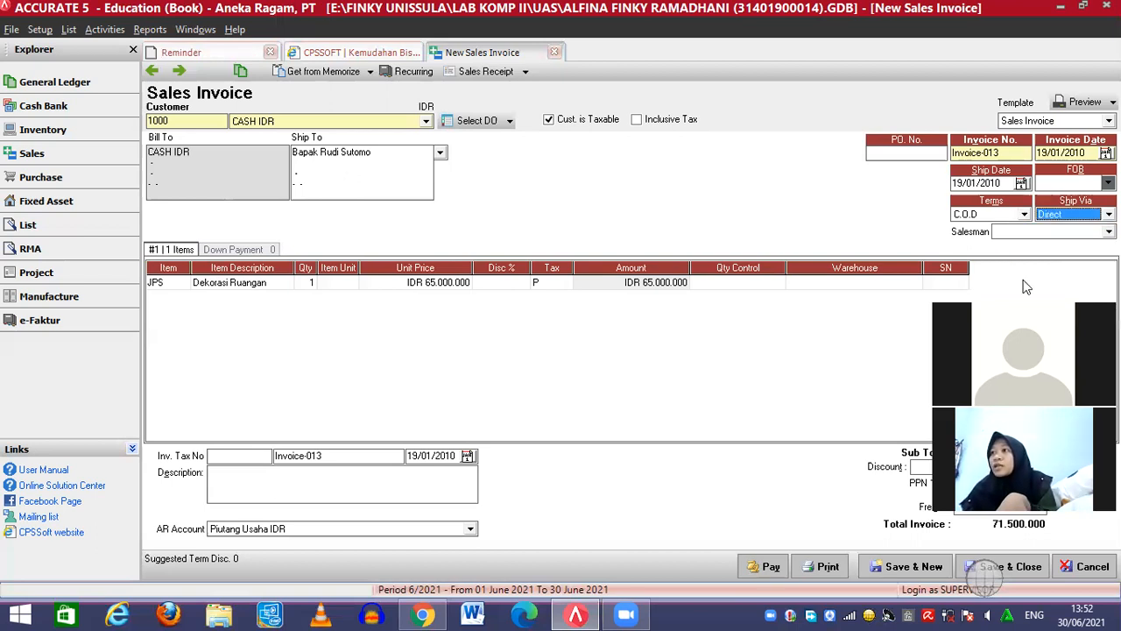
left_click(1022, 568)
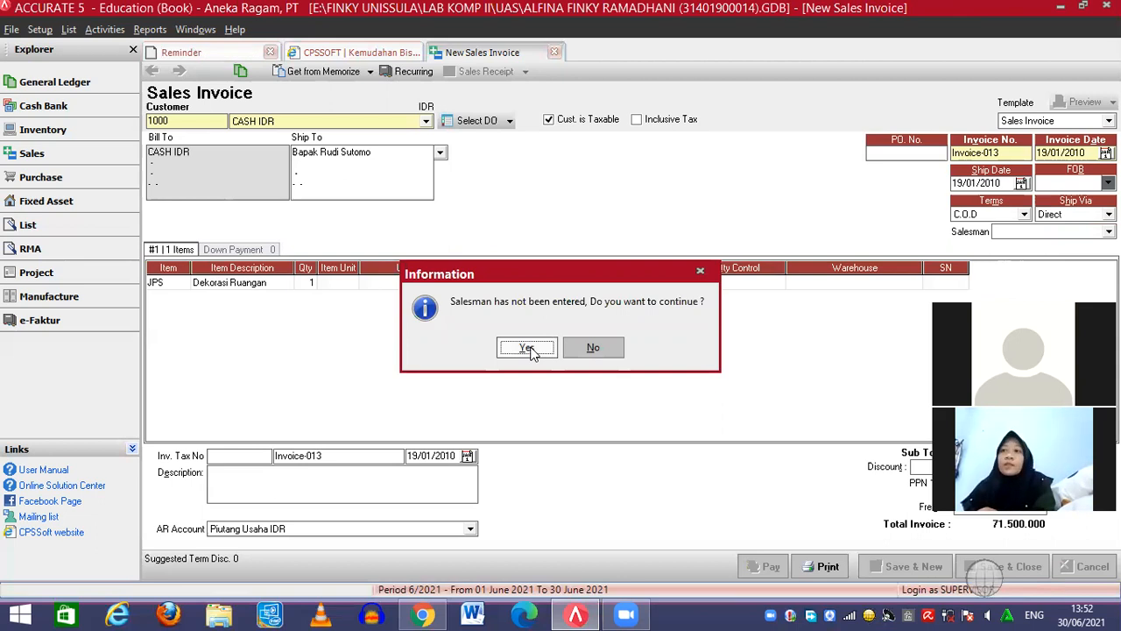
left_click(527, 348)
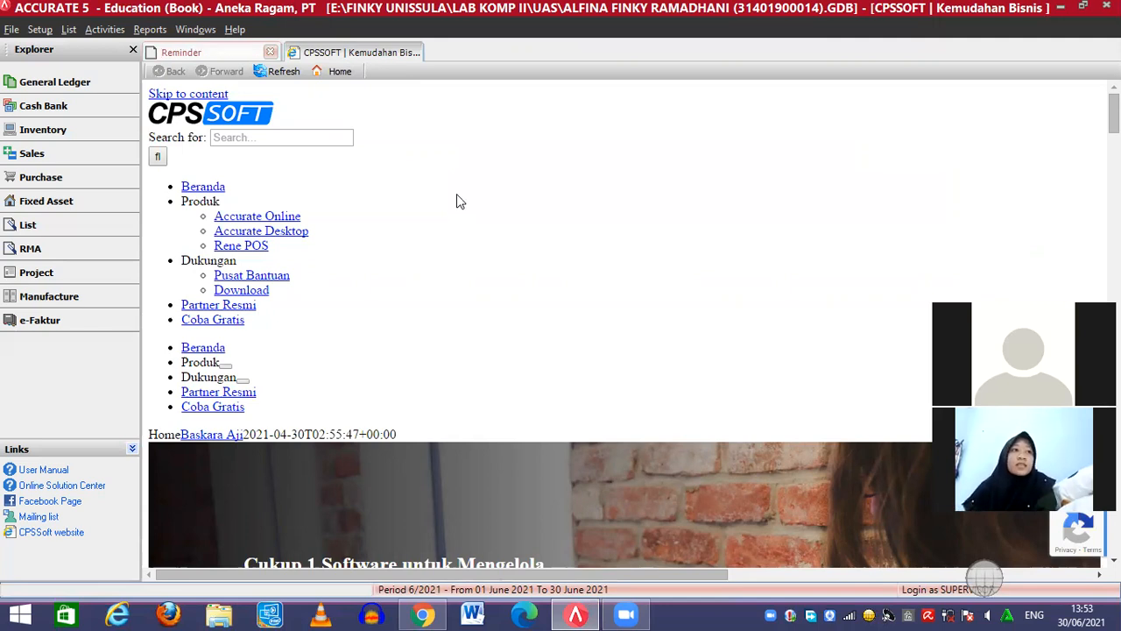
left_click(99, 31)
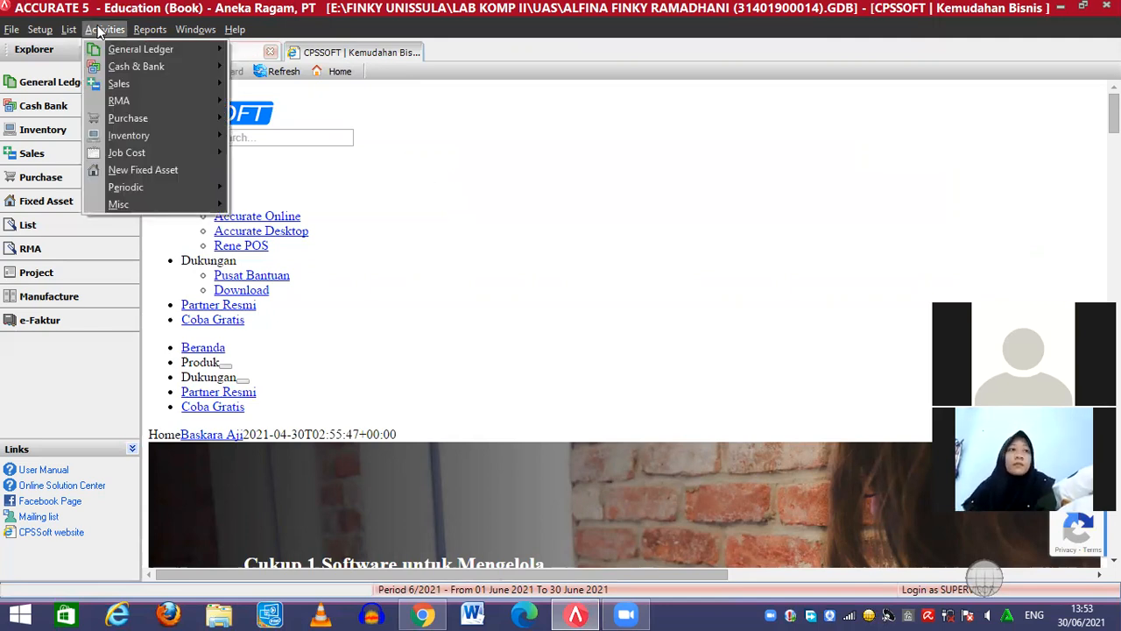
Start a new job costing batch, JC-10-002, from the Job Cost activities
mouse_move(126, 56)
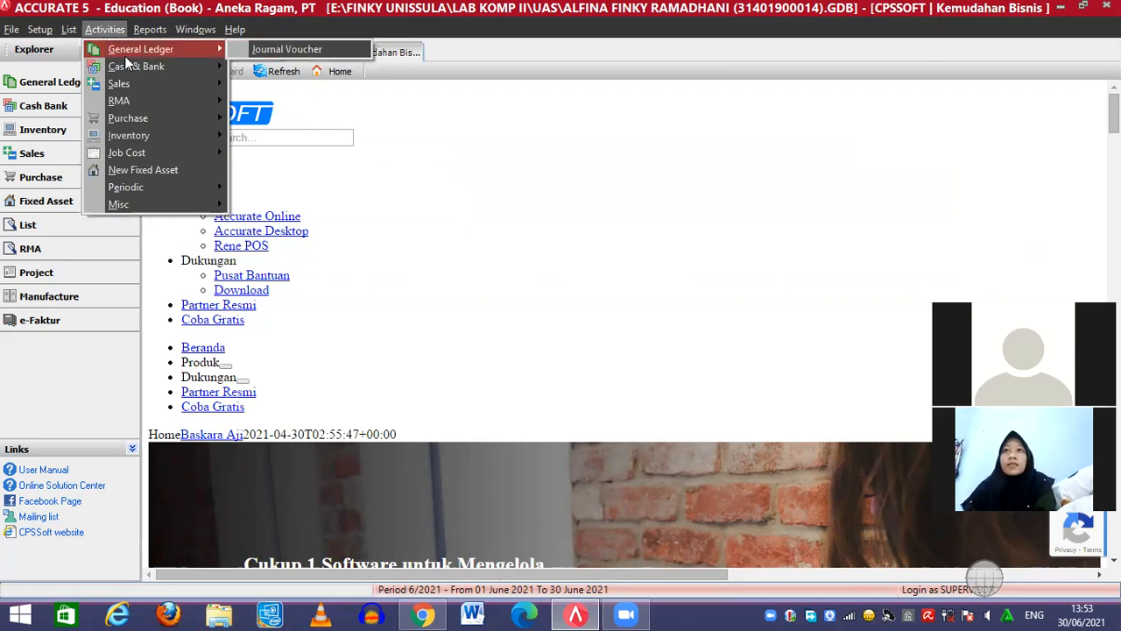
mouse_move(131, 151)
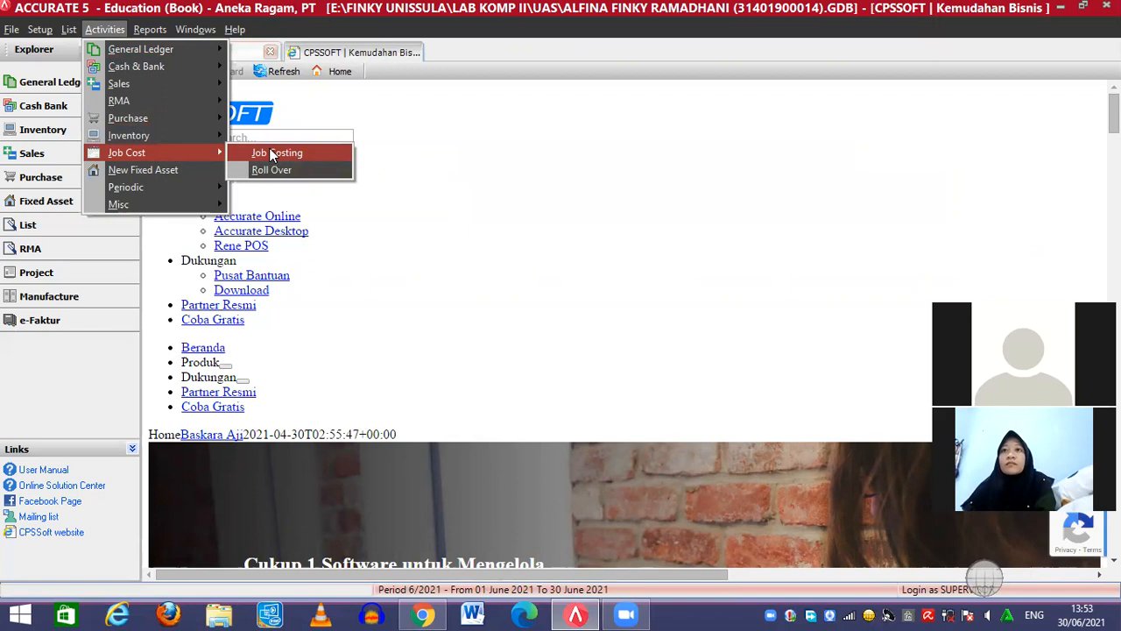
left_click(271, 154)
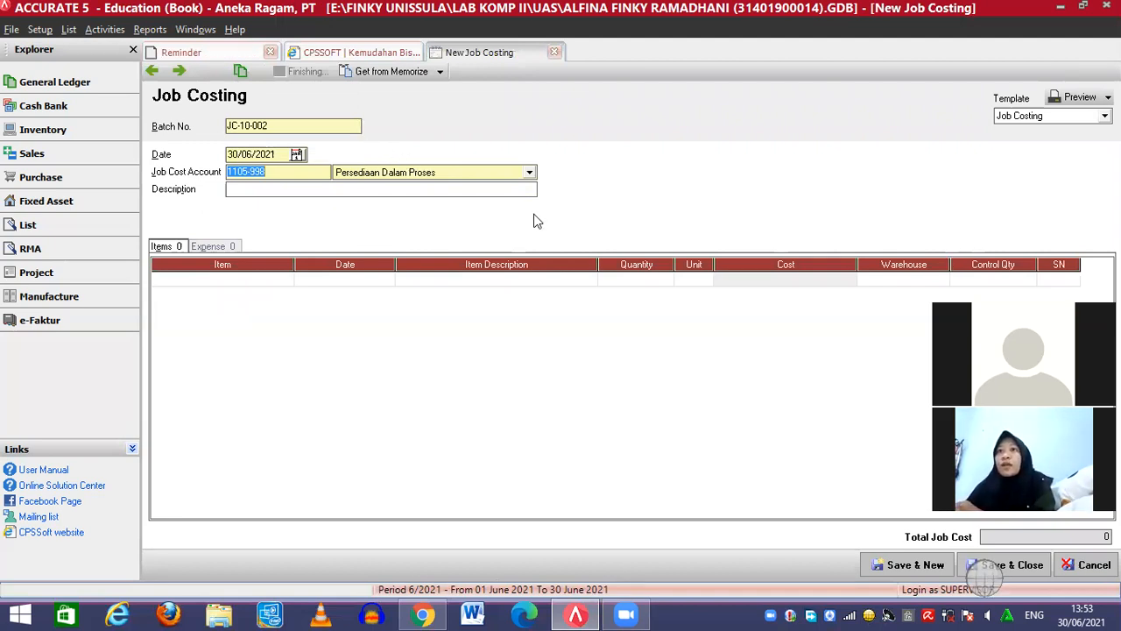
Date the batch 21/01/2010 and describe it 'Pemagaran Tembok Lahan Kosong'
left_click(246, 154)
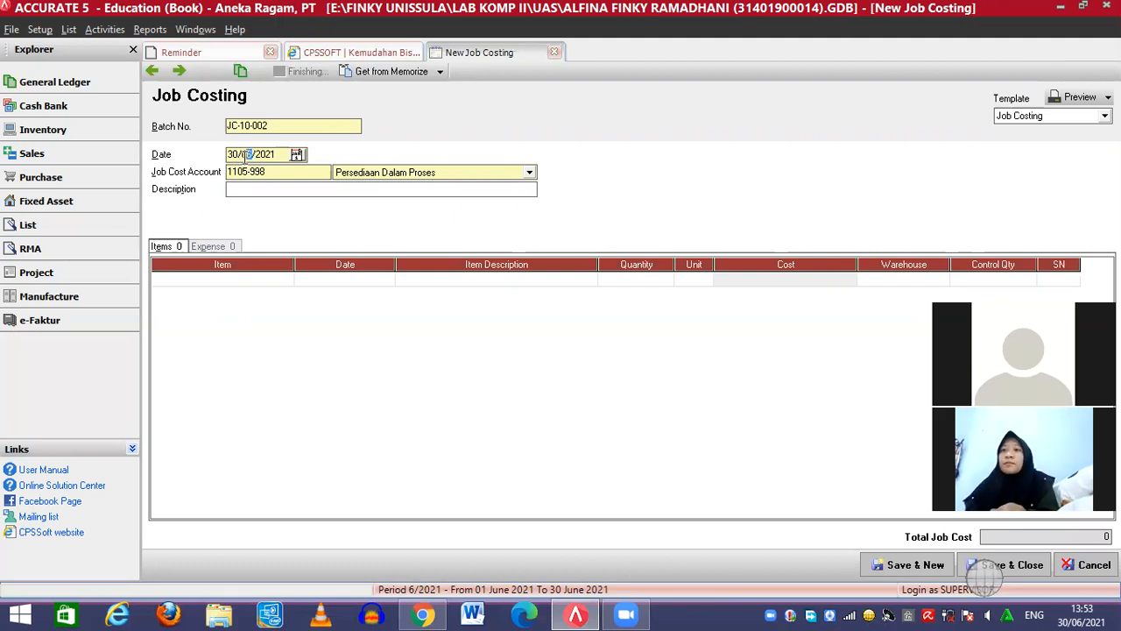
key("Left")
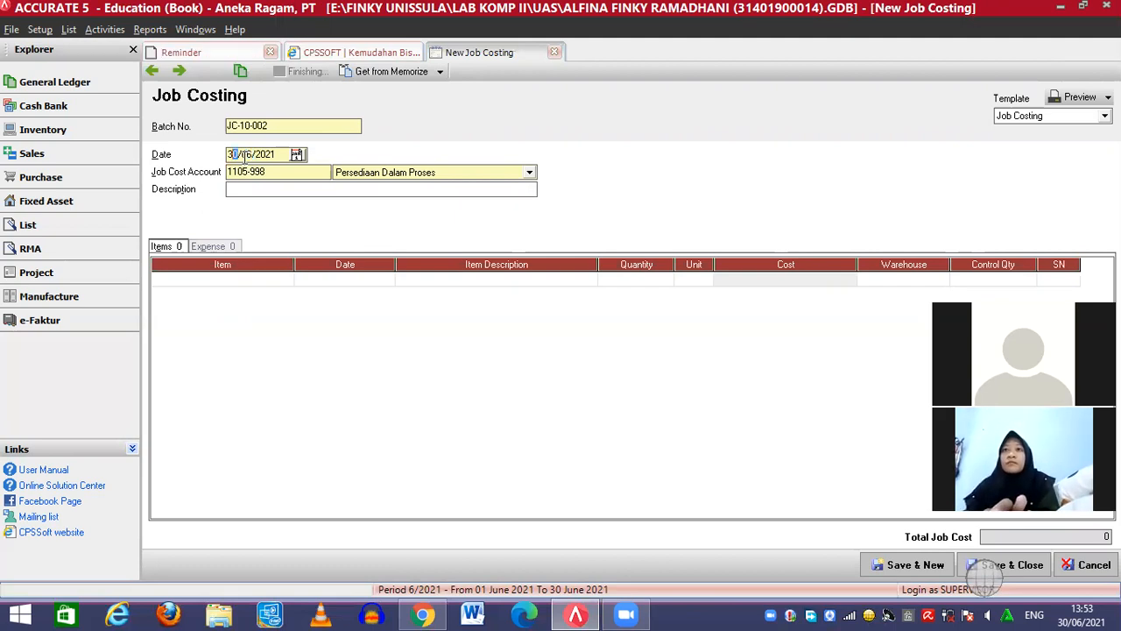
type("2010120")
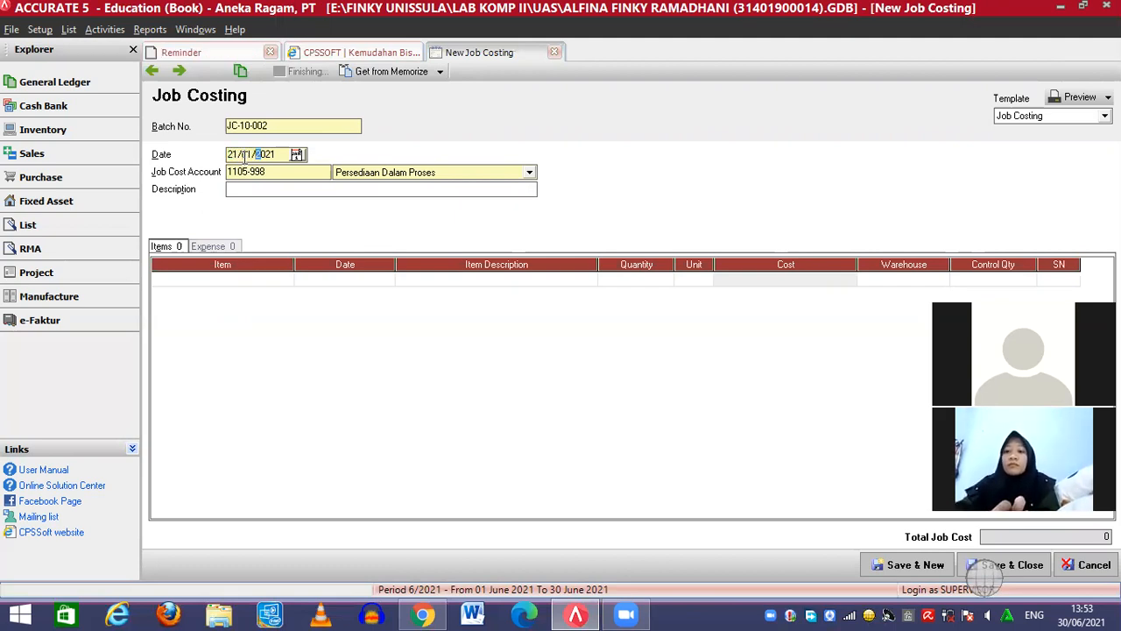
type("1")
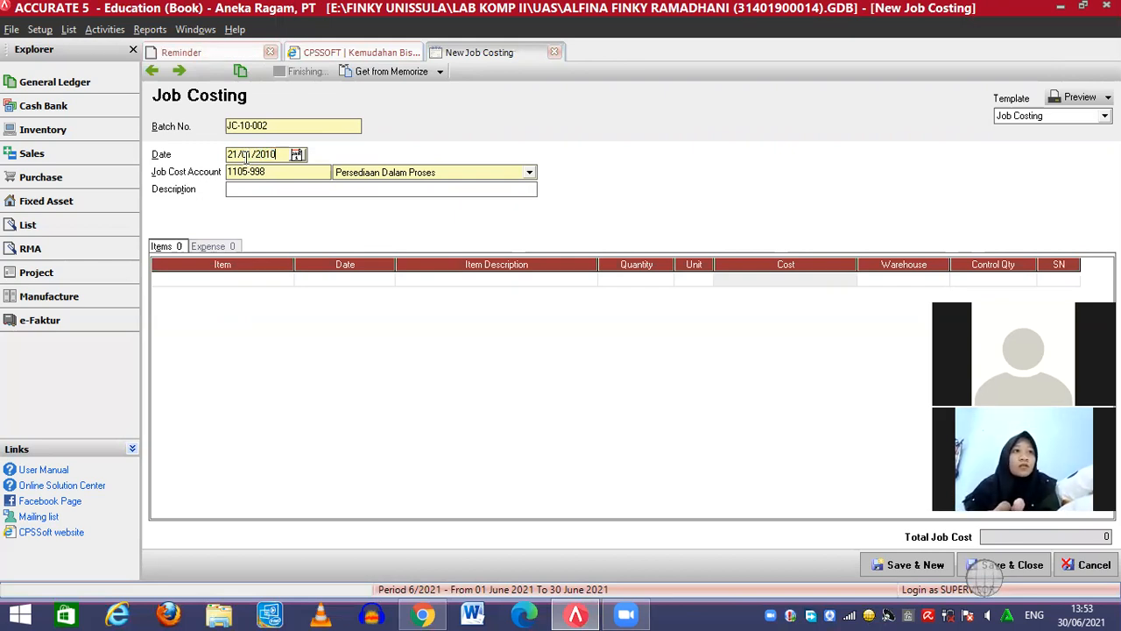
left_click(257, 189)
type("Pemagaran Te")
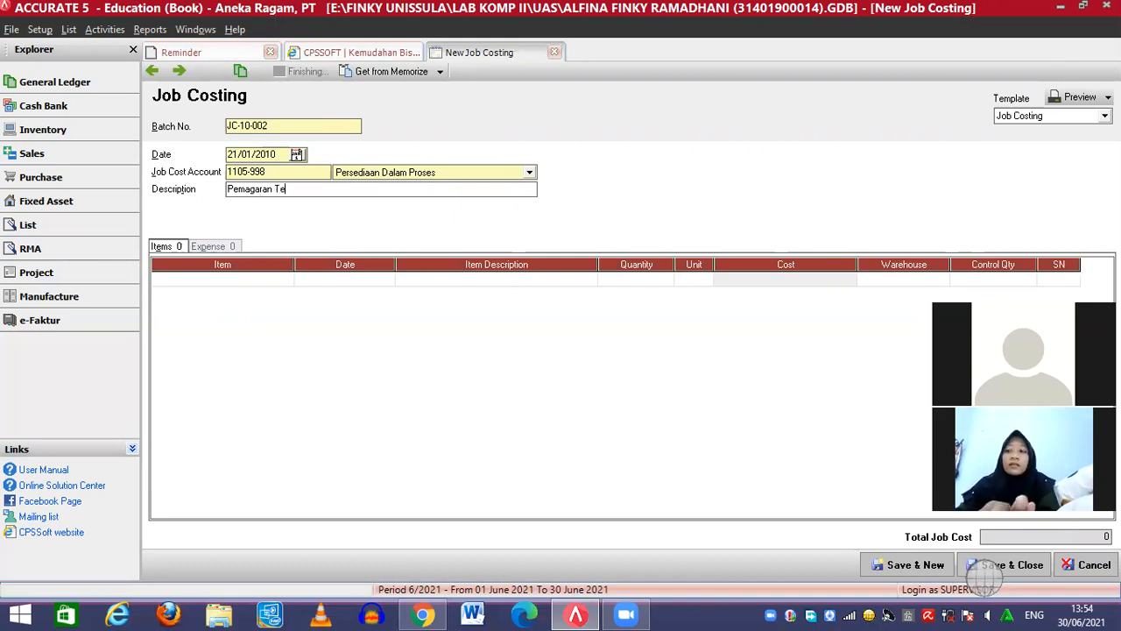
type("mbok Lahan Kosong")
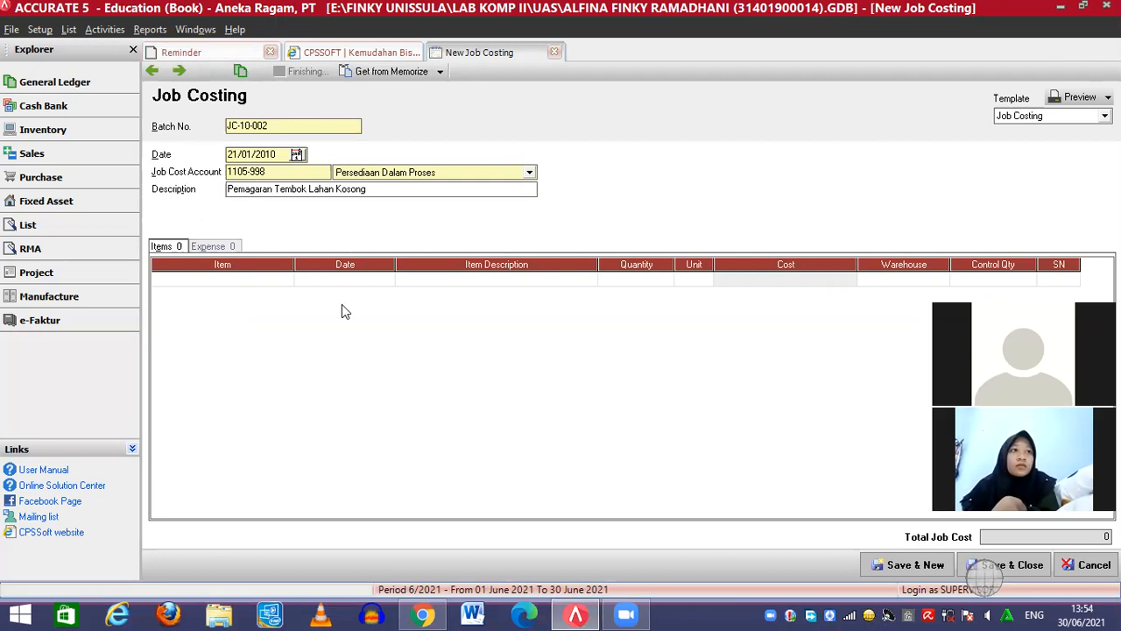
Add Pasir Biasa to the job's items with quantity 8 m3 (1.480.000)
left_click(171, 284)
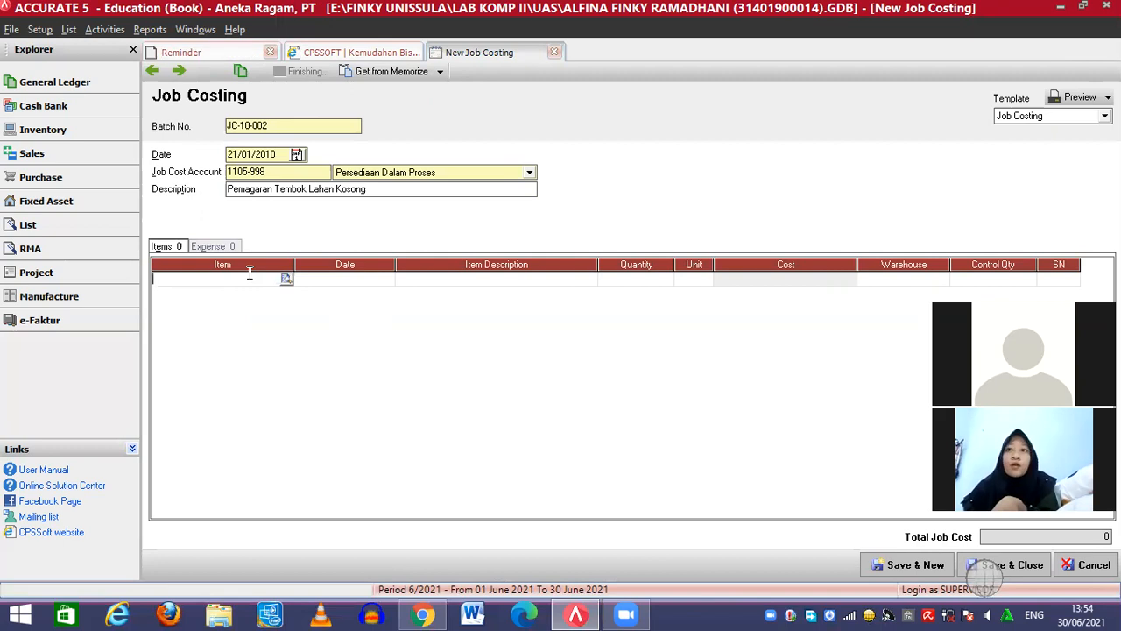
left_click(287, 278)
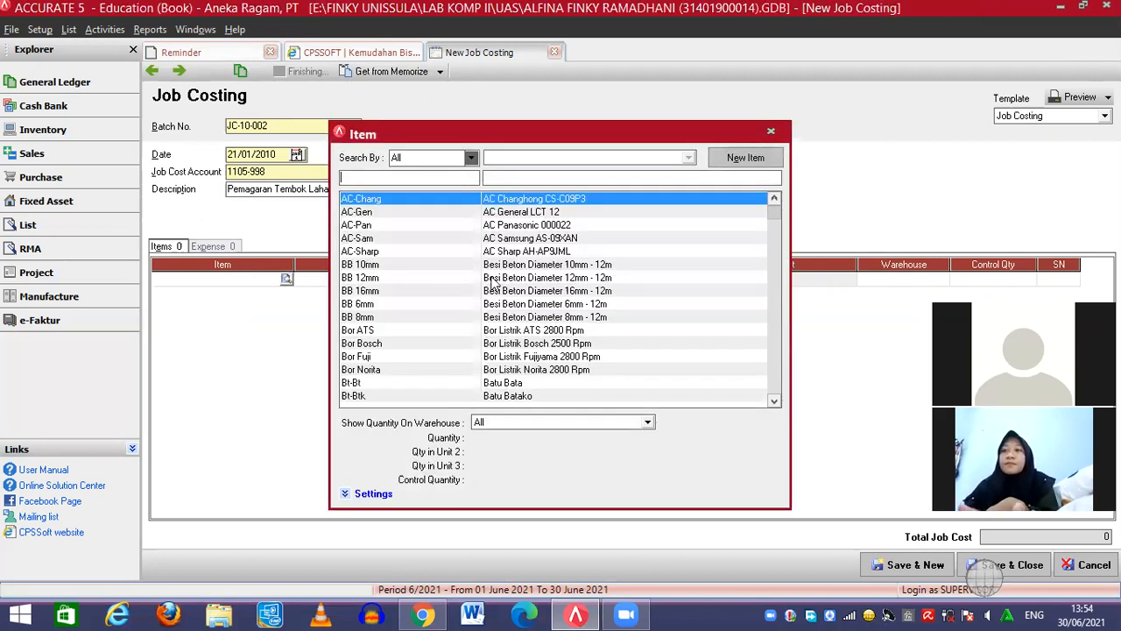
left_click(496, 178)
type("P")
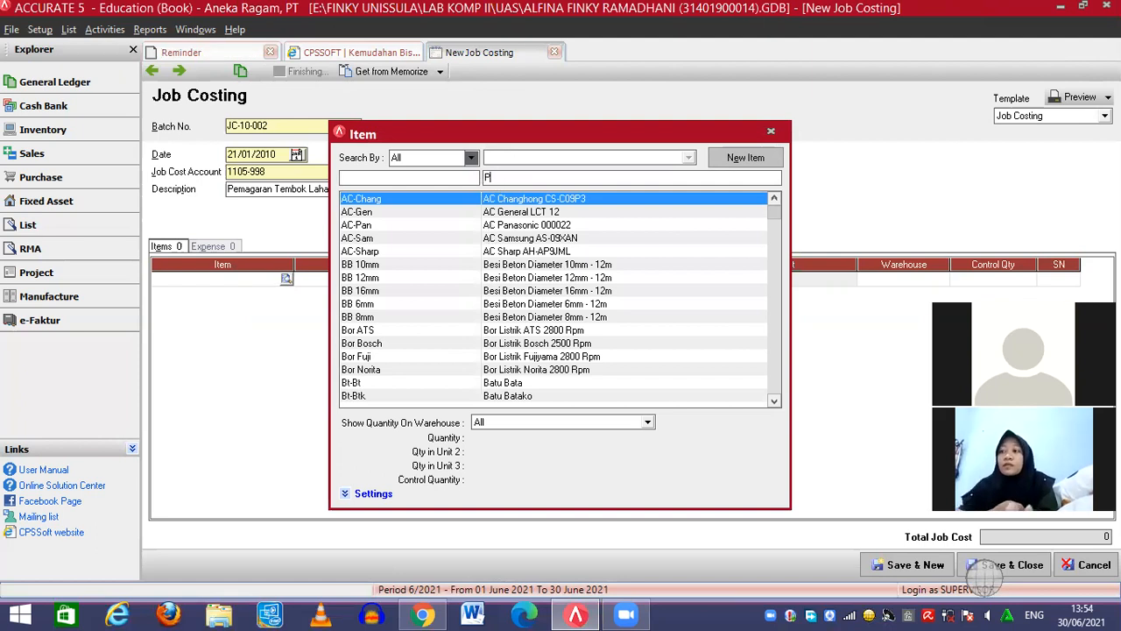
type("asir b")
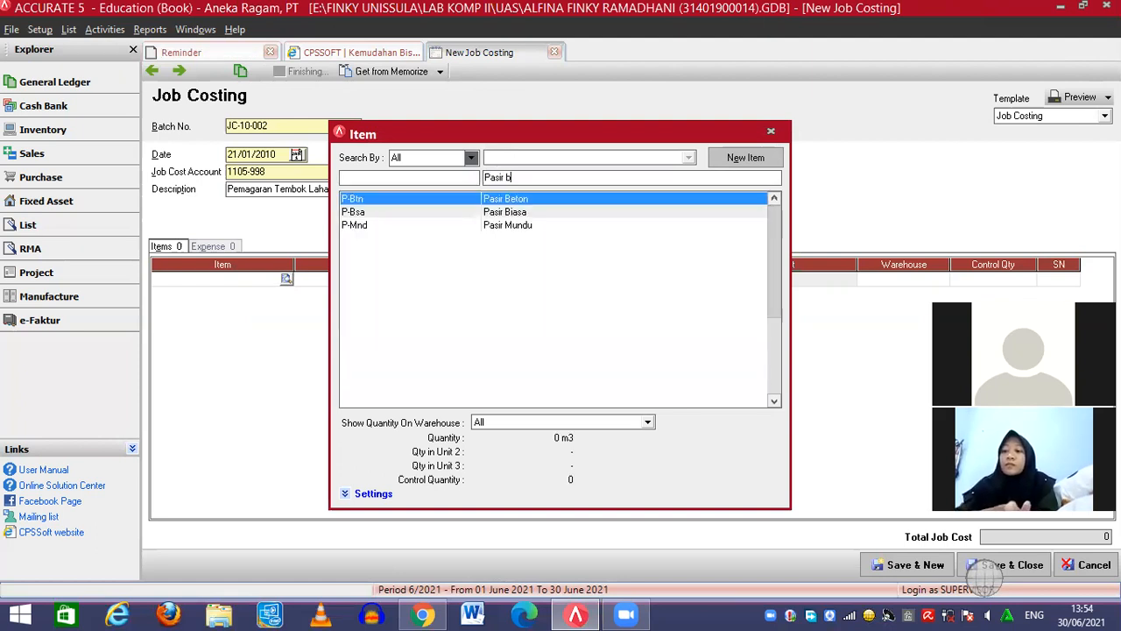
type("iasa")
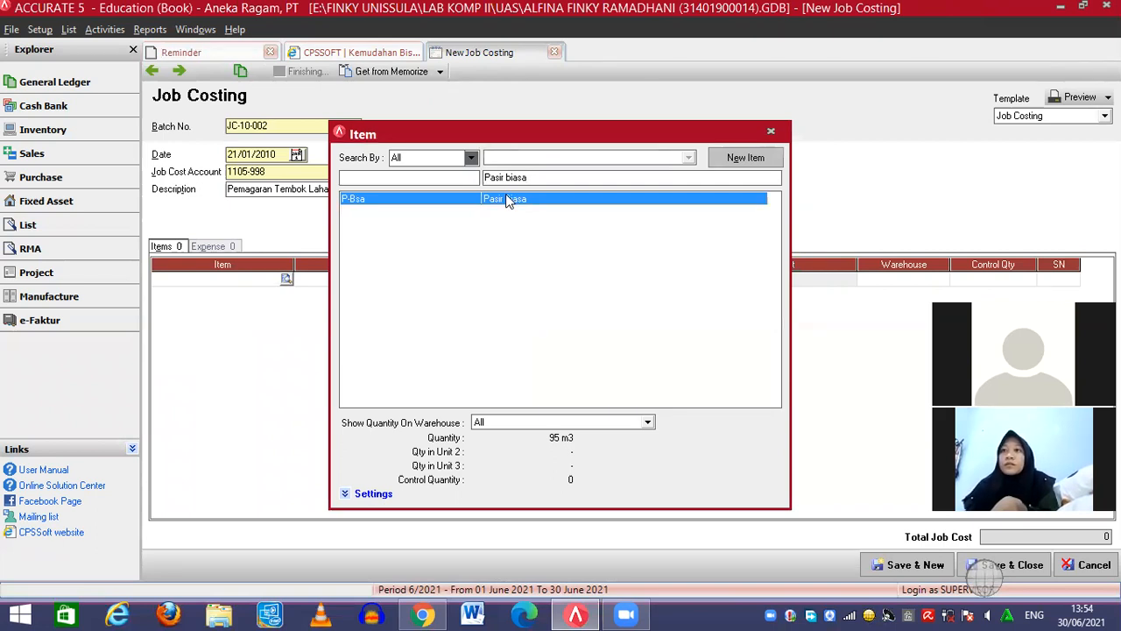
double_click(506, 198)
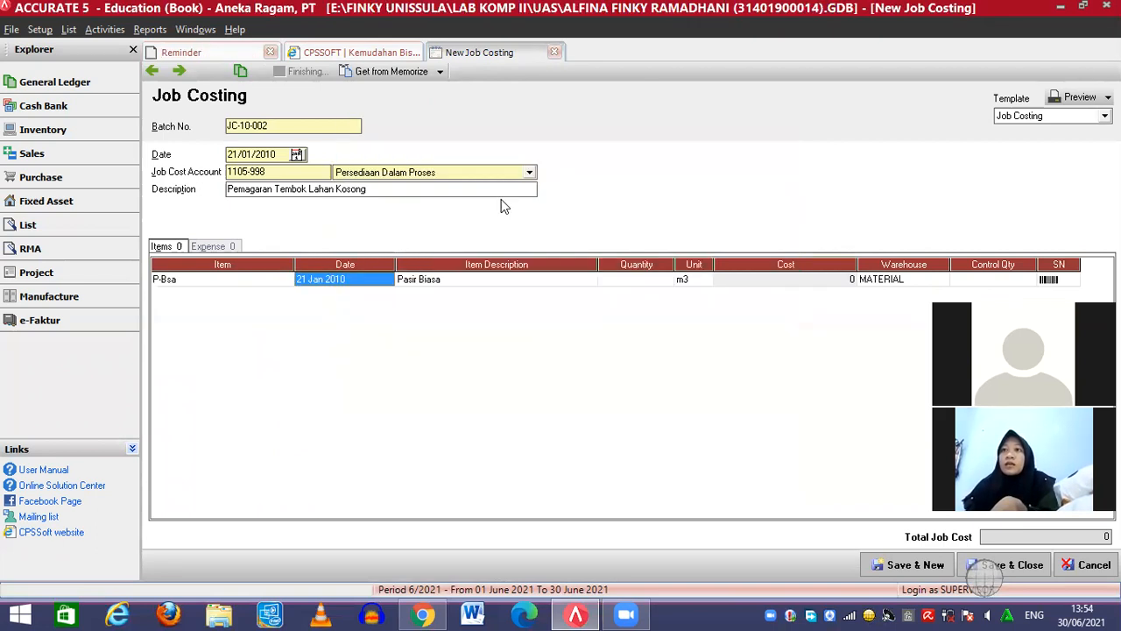
left_click(637, 282)
type("8")
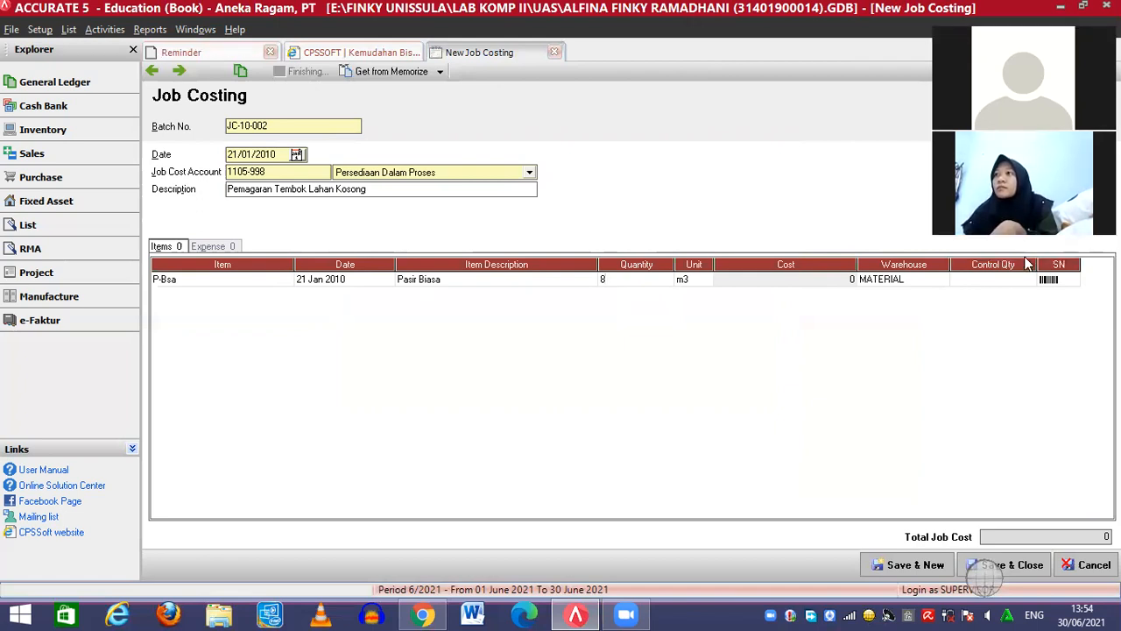
left_click(1057, 281)
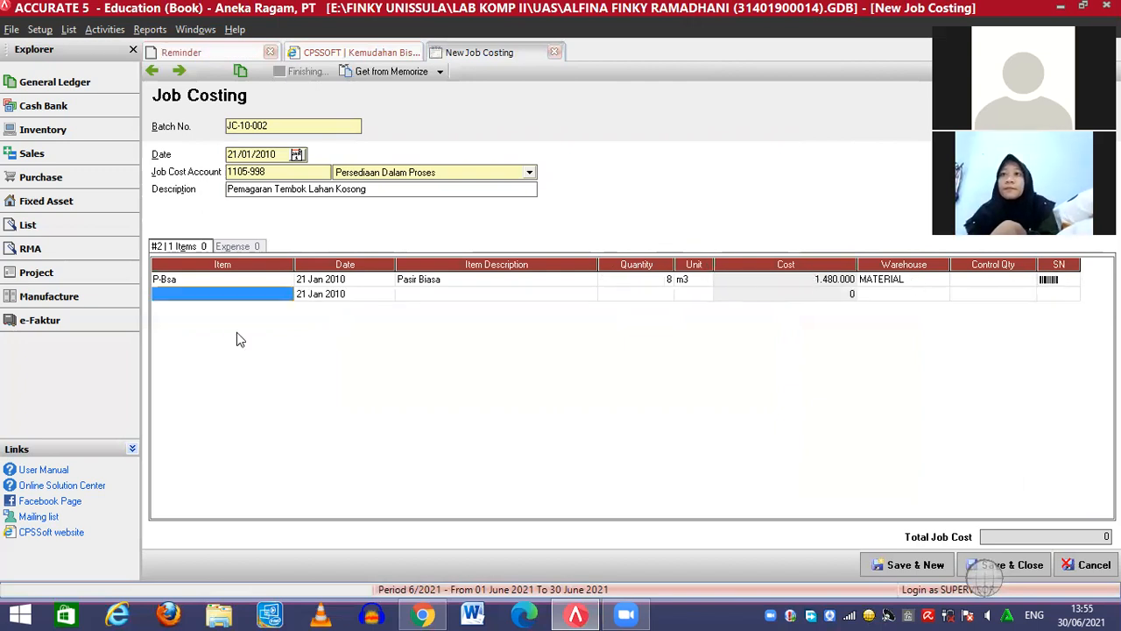
Add Batu Bata from the MATERIAL warehouse with quantity 500 Pcs (112.500)
left_click(263, 289)
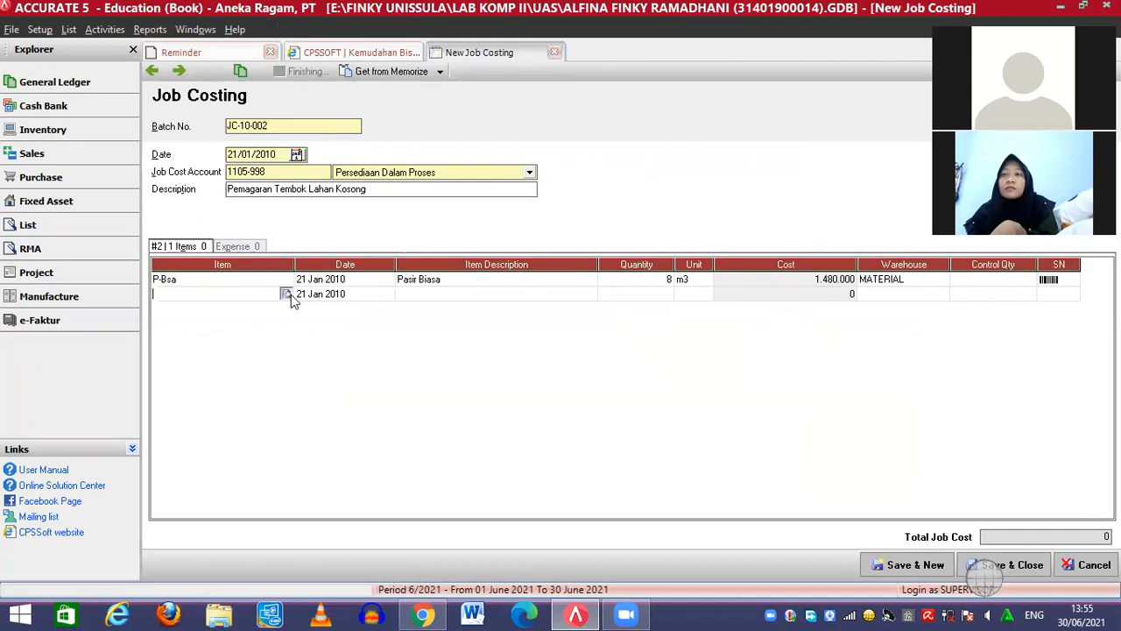
left_click(289, 295)
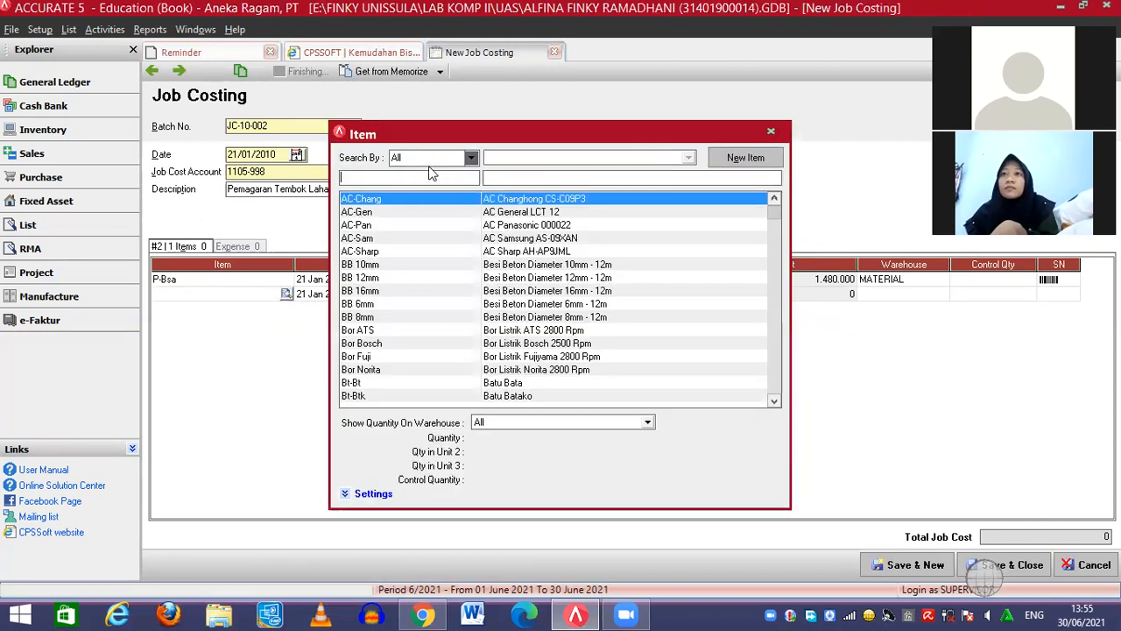
left_click(532, 179)
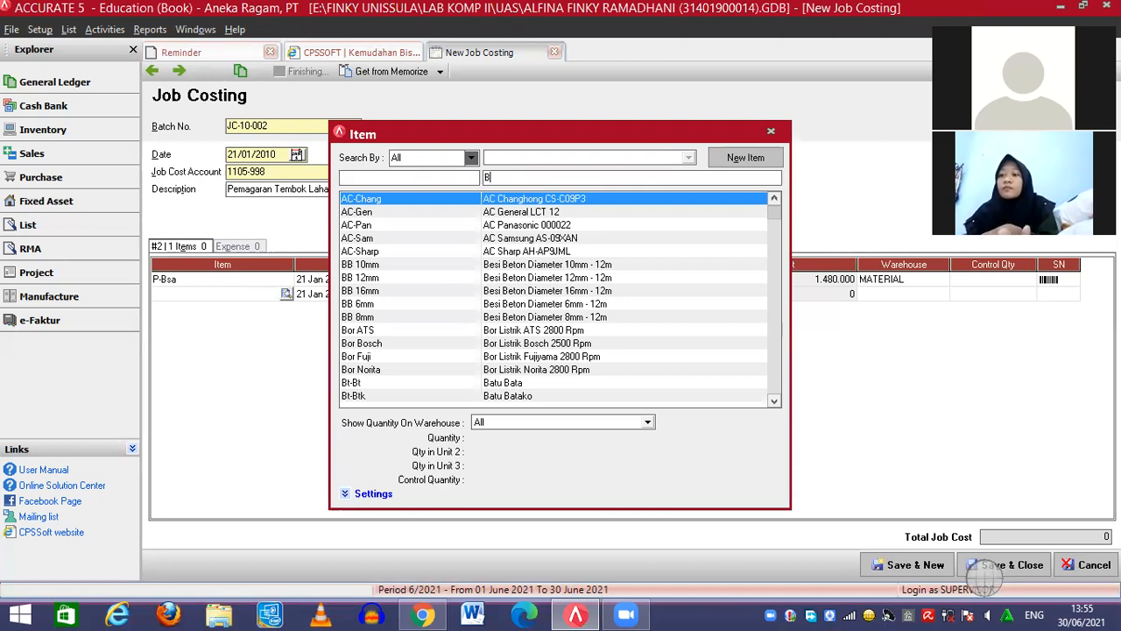
type("Batu ba")
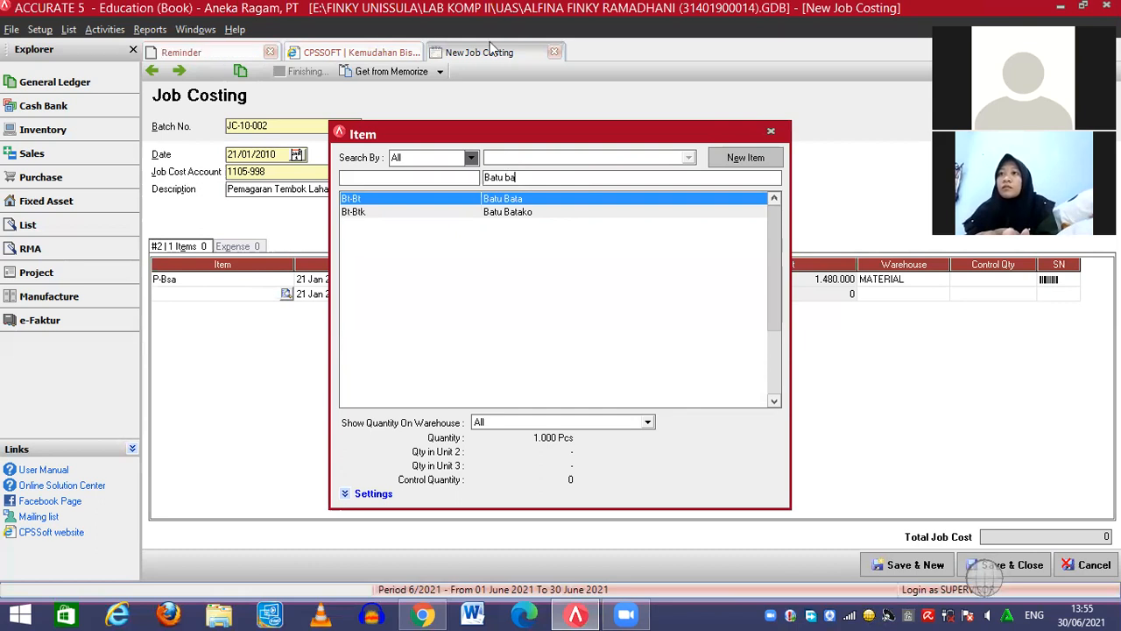
double_click(550, 200)
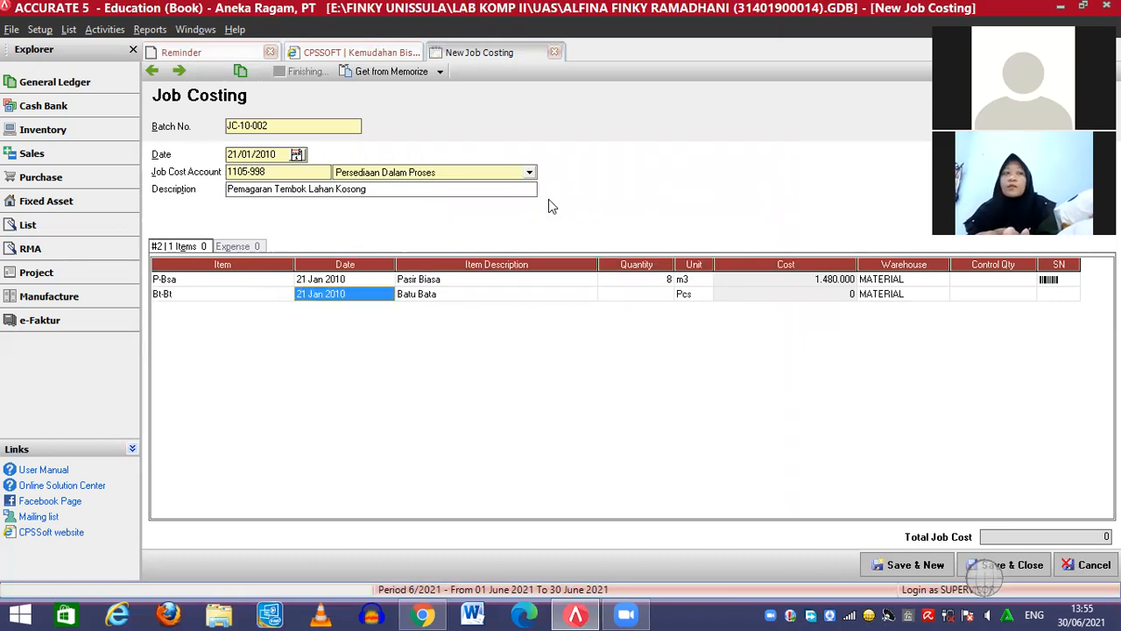
left_click(642, 295)
type("5")
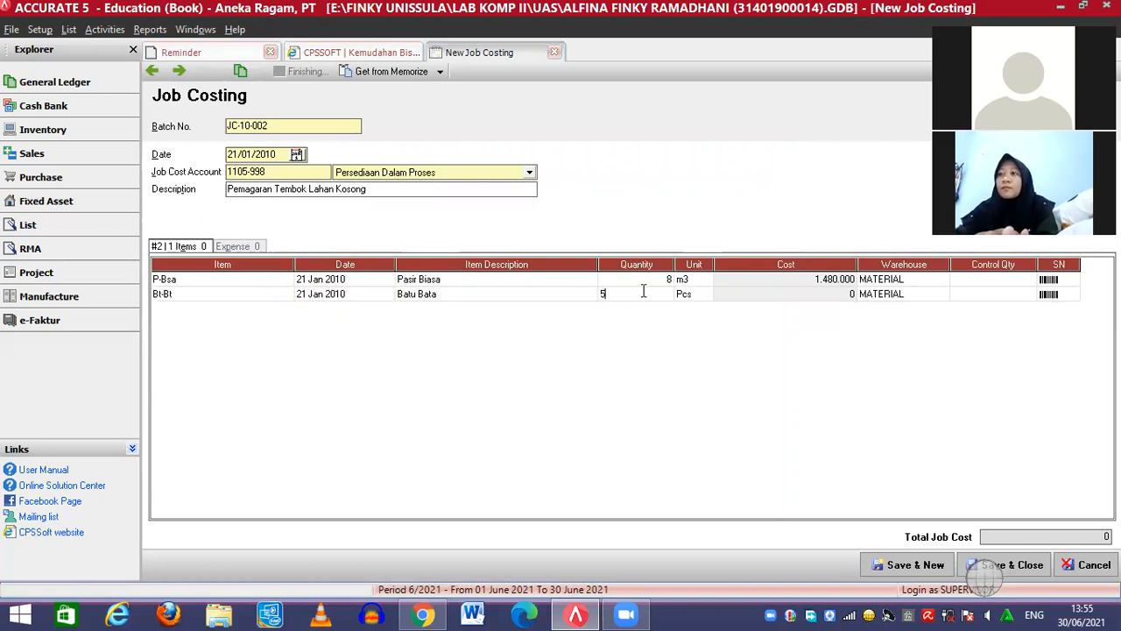
type("00")
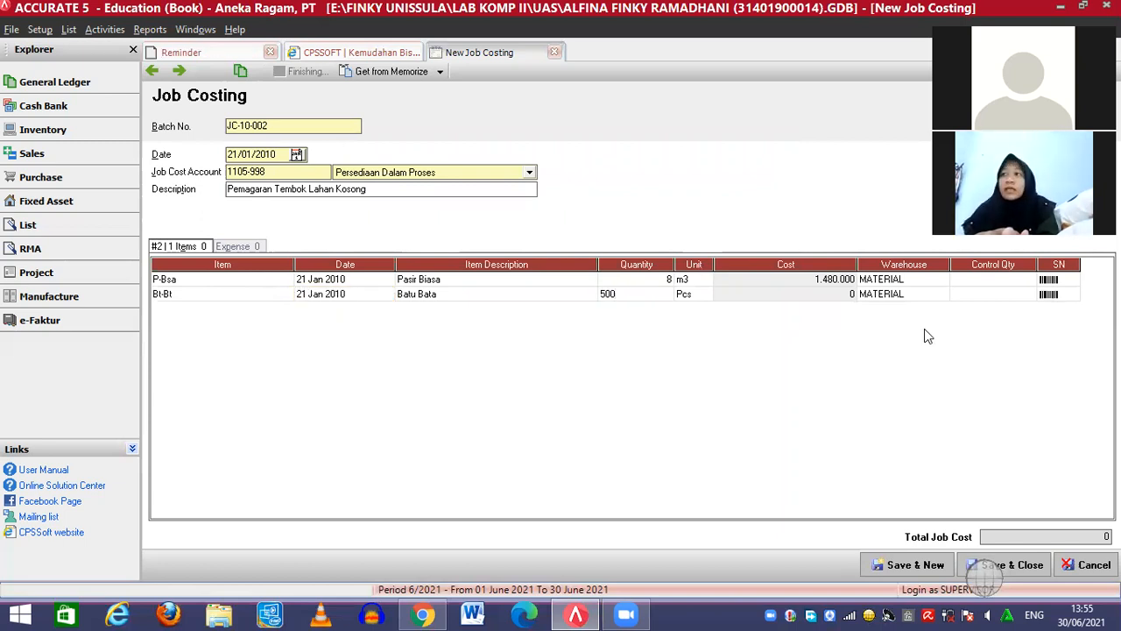
left_click(1058, 296)
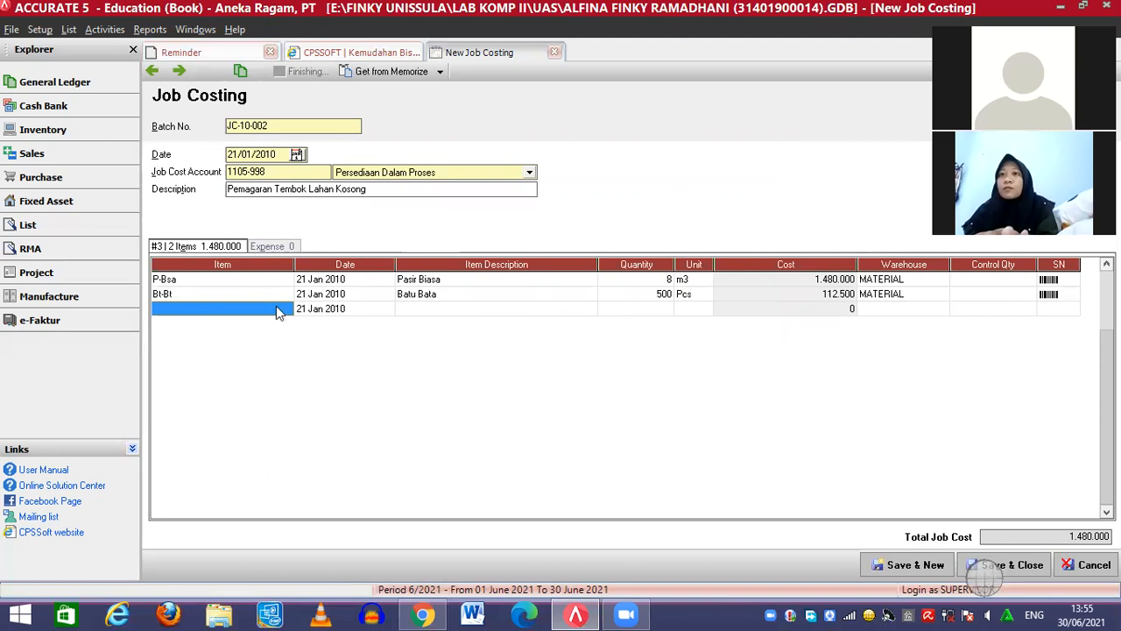
left_click(291, 311)
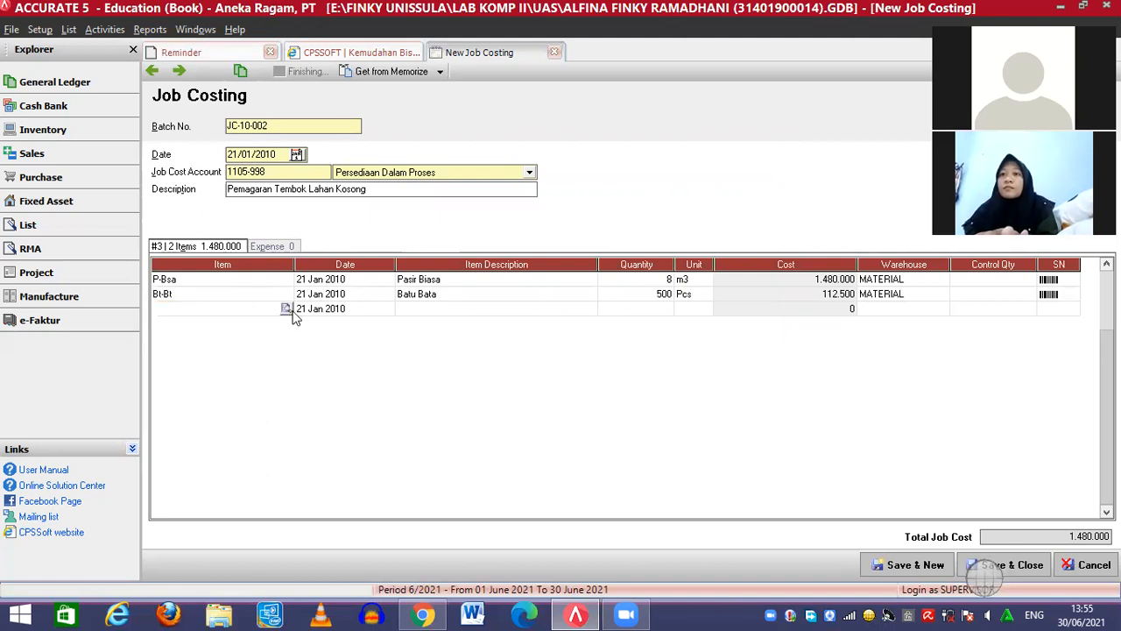
Add Semen Holcim - 50 kg as the third item, 5 zak at 225.000
left_click(289, 309)
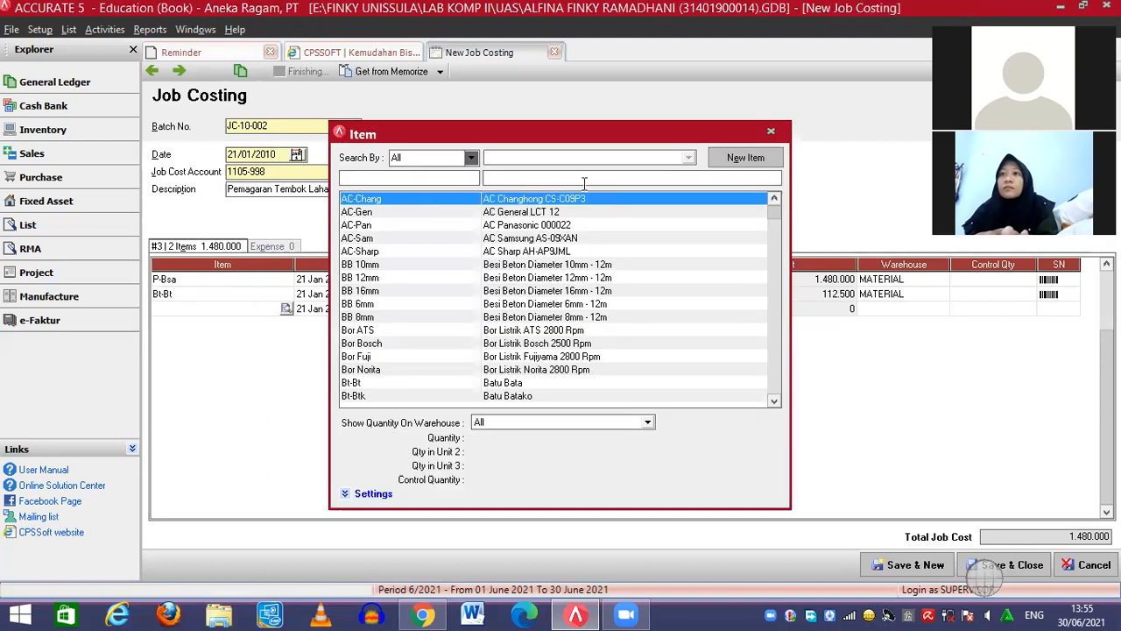
type("Sem")
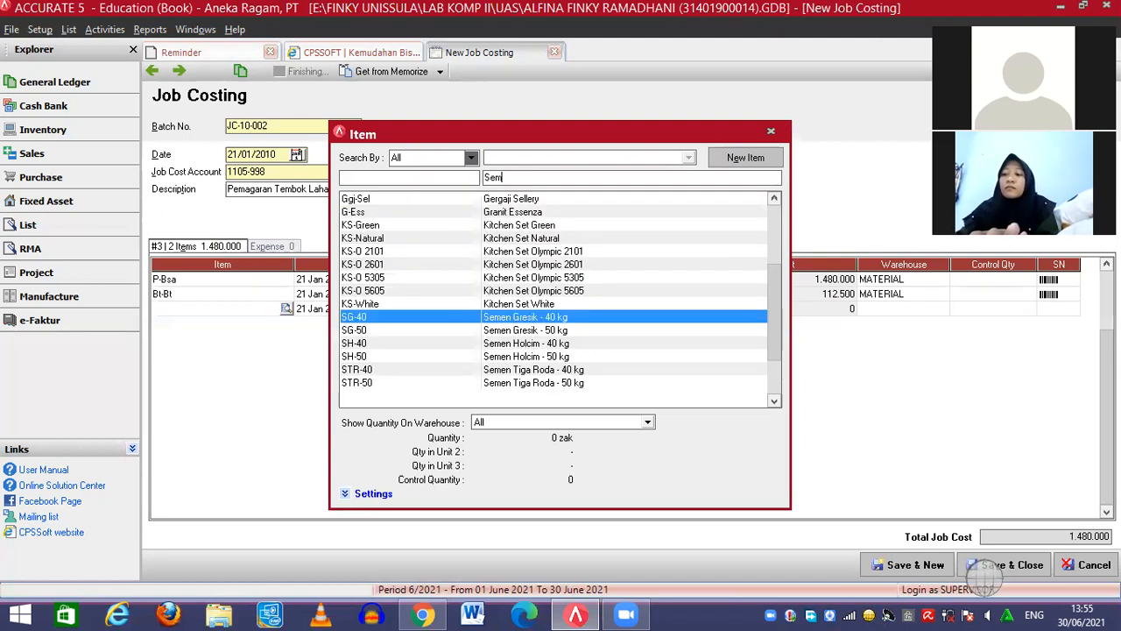
type("en")
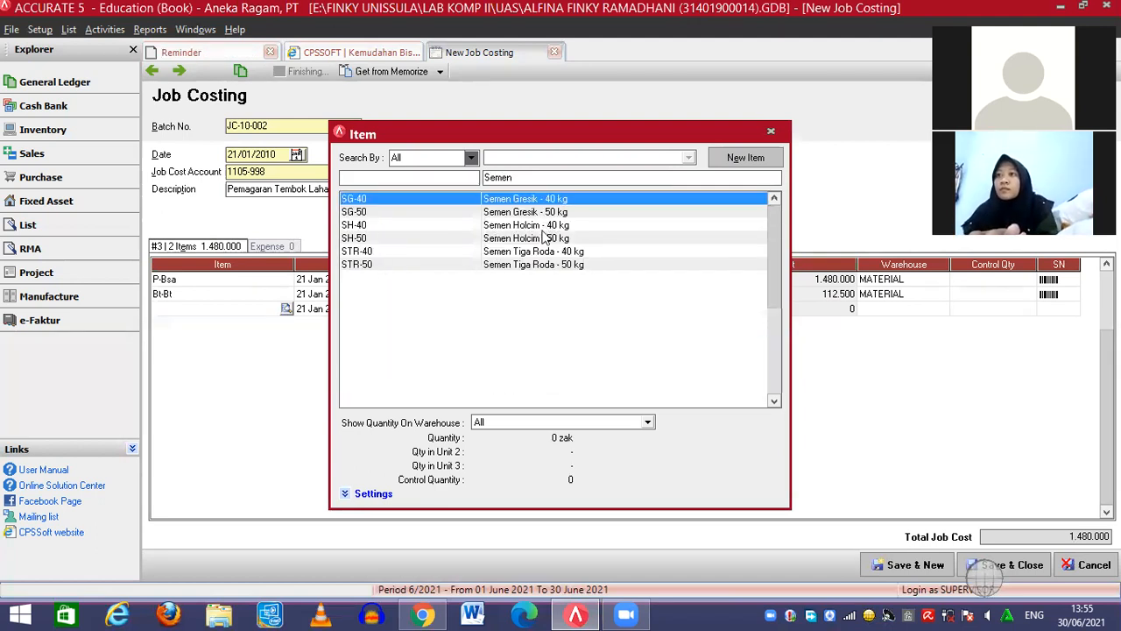
left_click(545, 237)
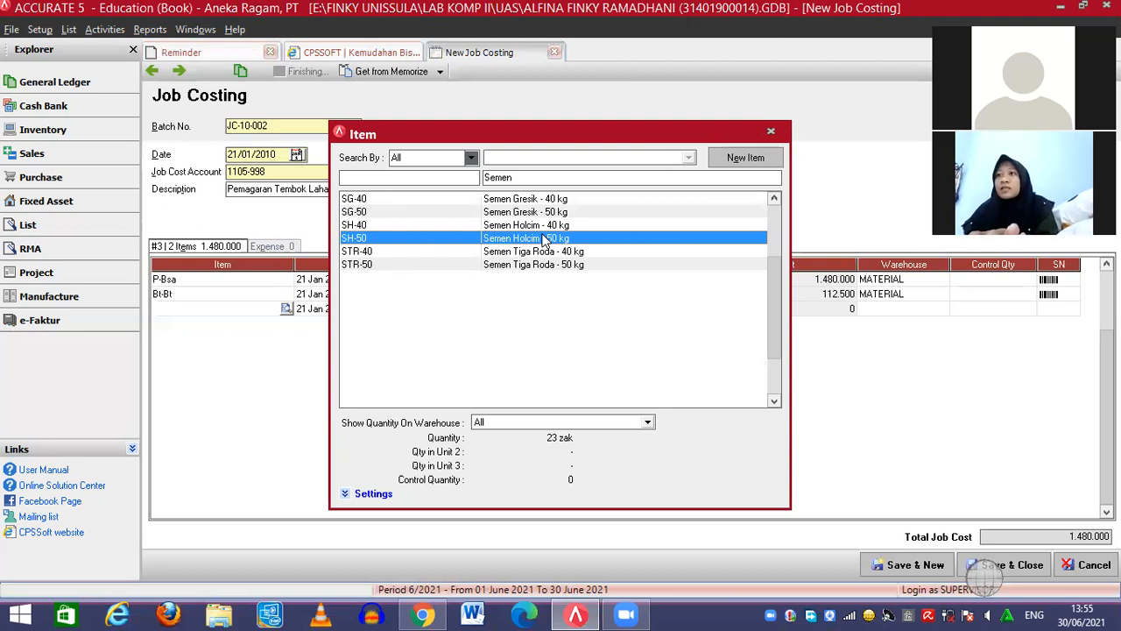
double_click(545, 238)
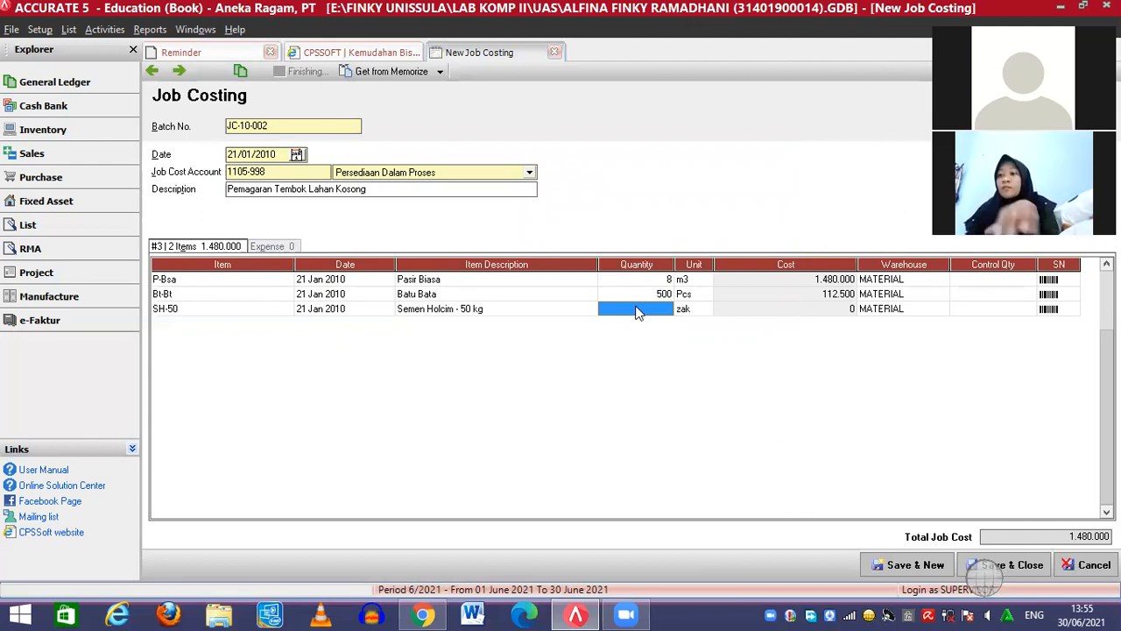
type("5")
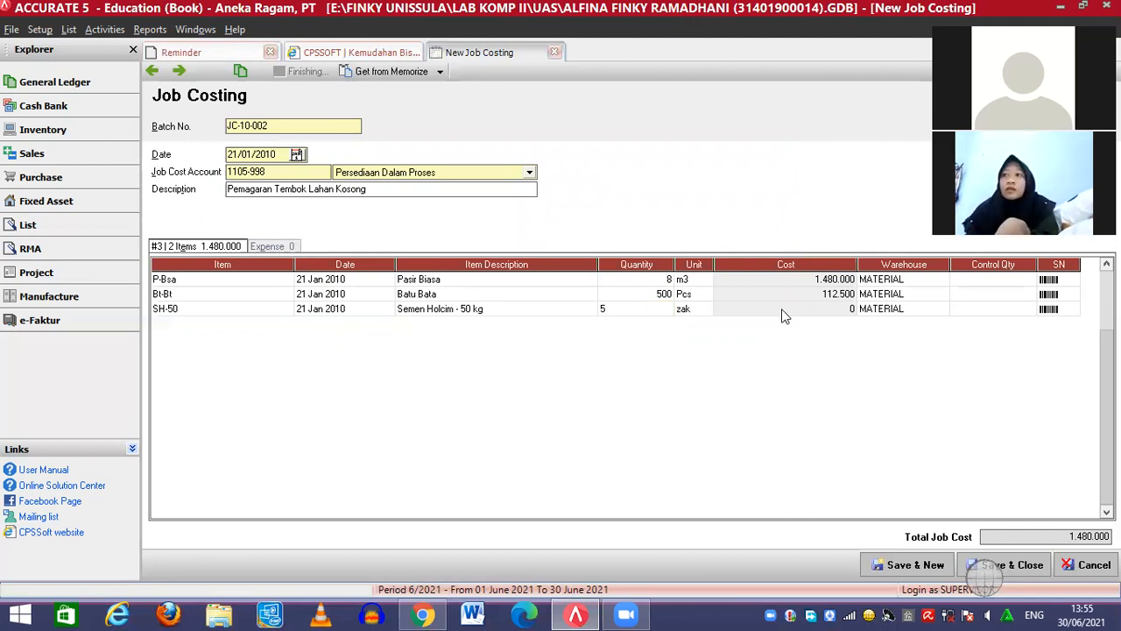
left_click(979, 308)
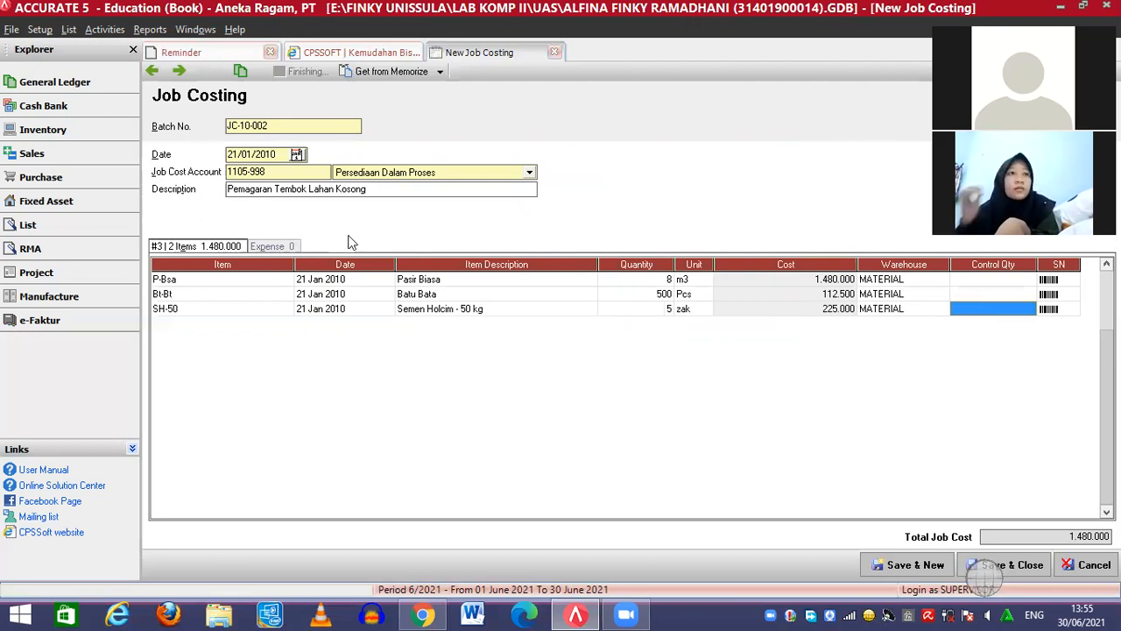
left_click(275, 246)
left_click(235, 284)
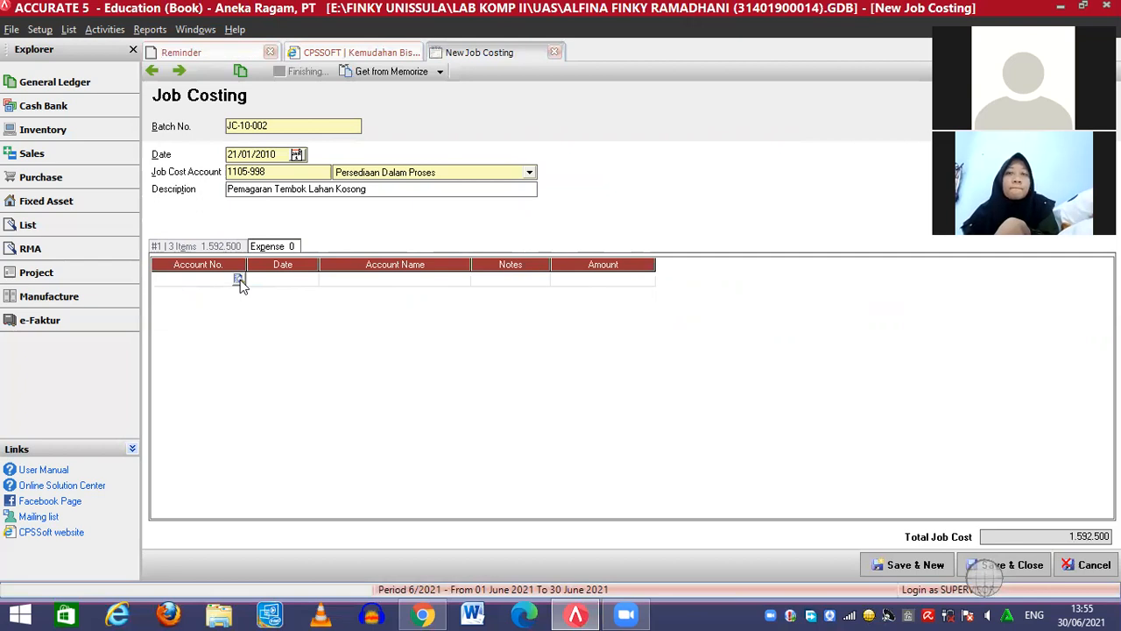
Add expense line 6200-002 Biaya Gaji & Upah, note 'Upah Tukang', amount 840.000
left_click(237, 279)
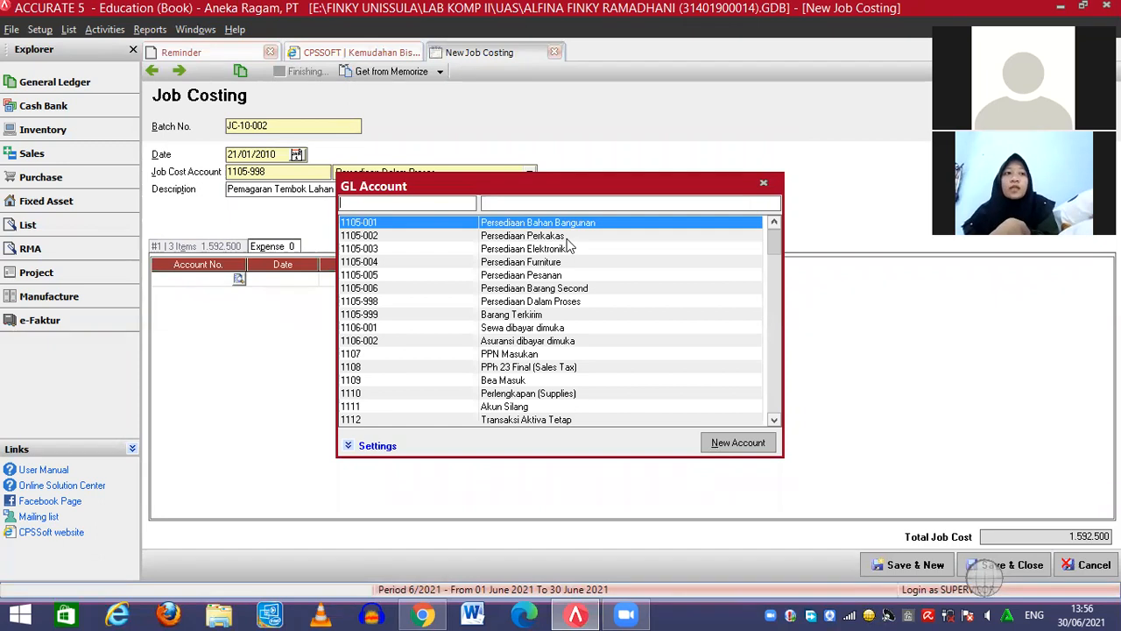
type("Biaya gaj")
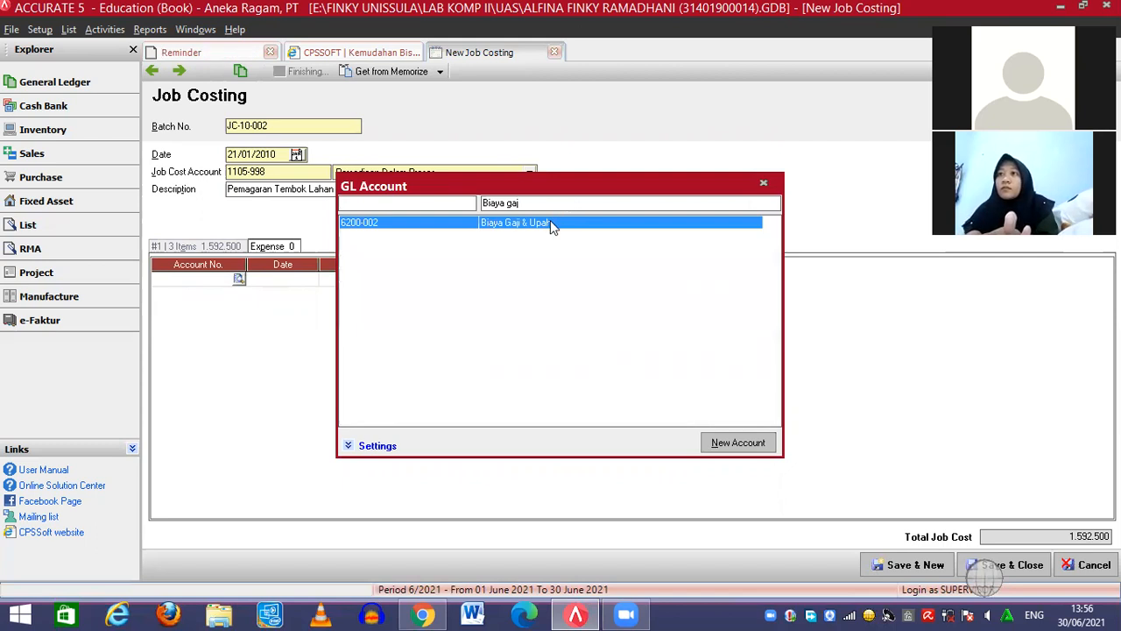
double_click(551, 223)
left_click(491, 281)
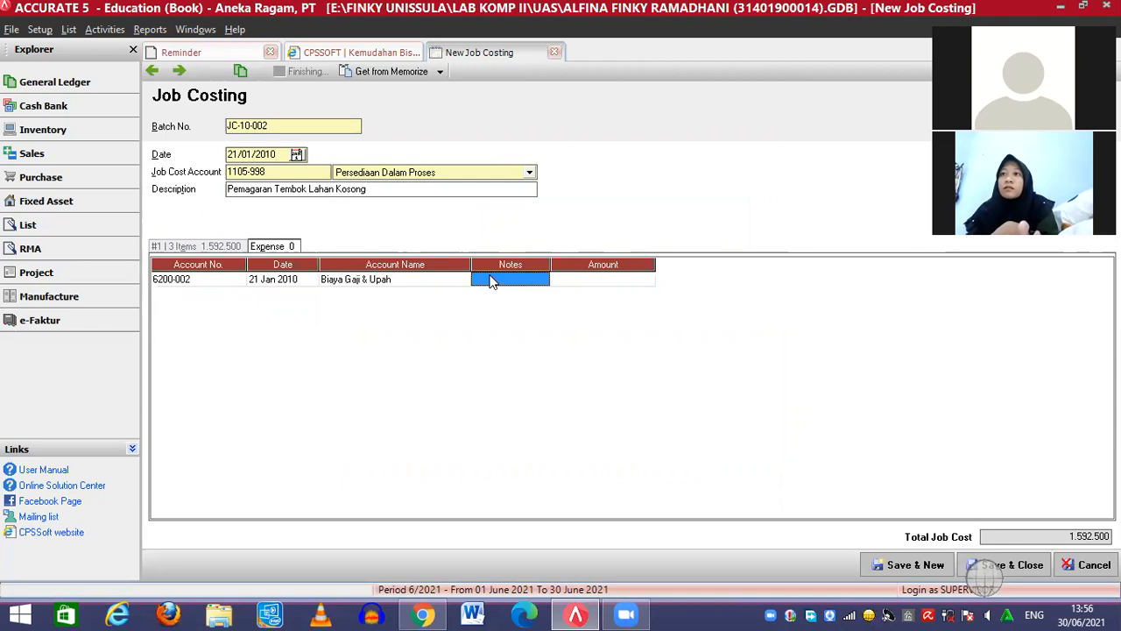
type("Upah Tukang")
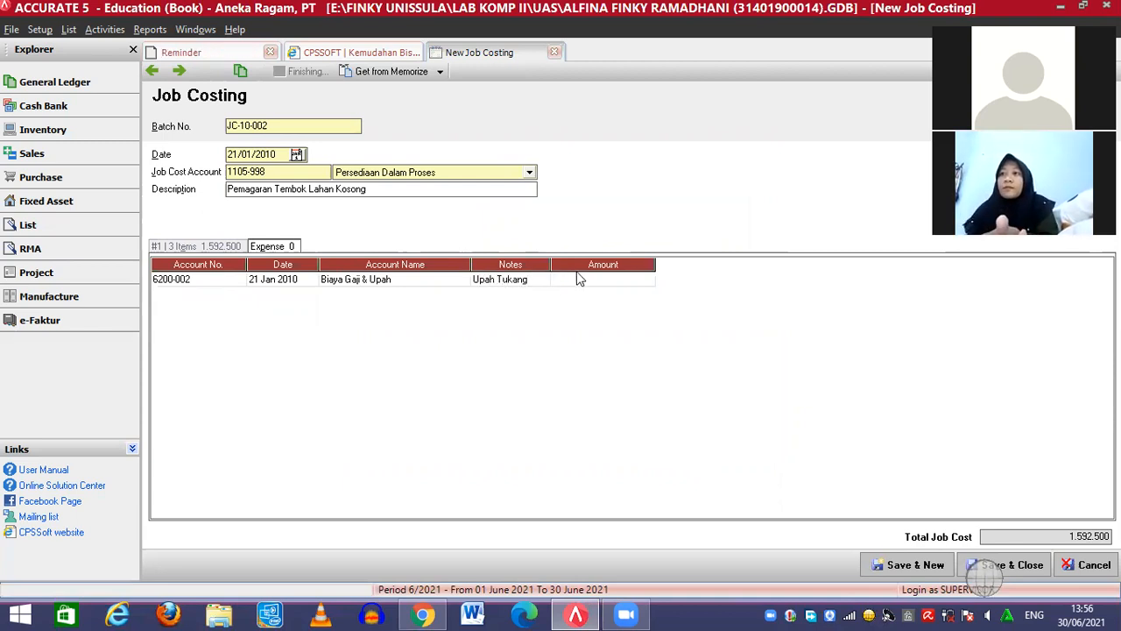
left_click(583, 281)
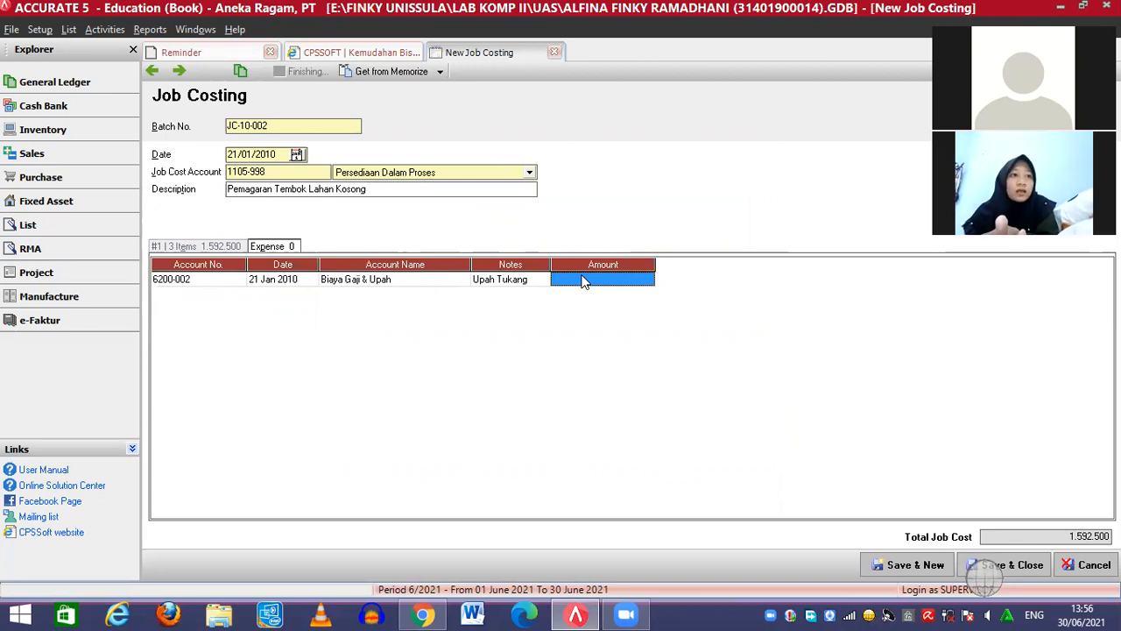
type("840000")
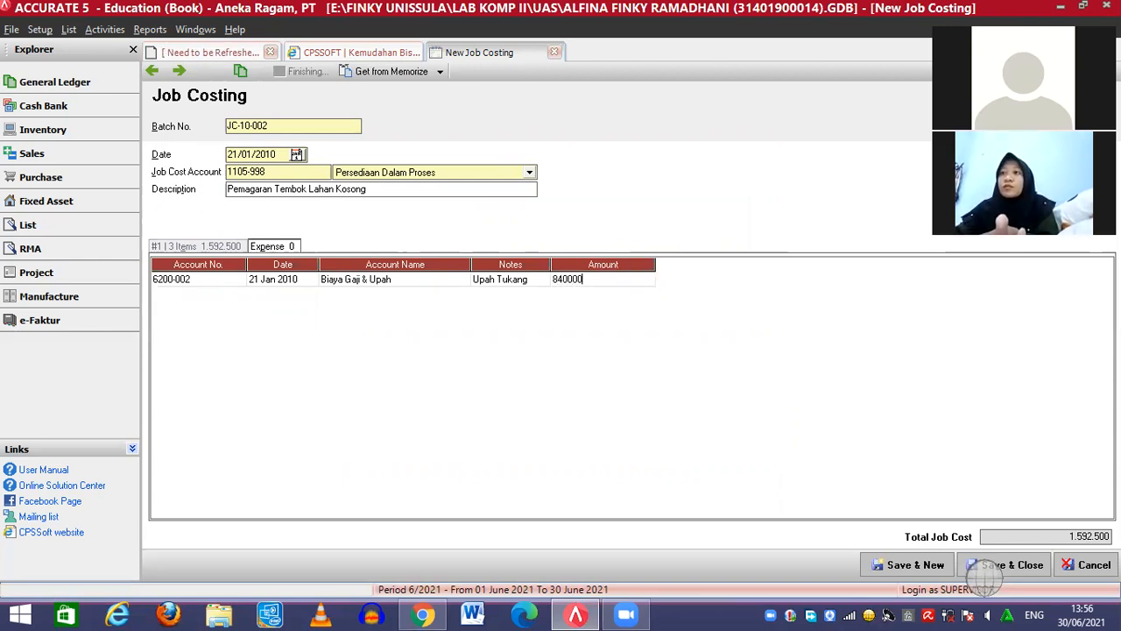
left_click(528, 284)
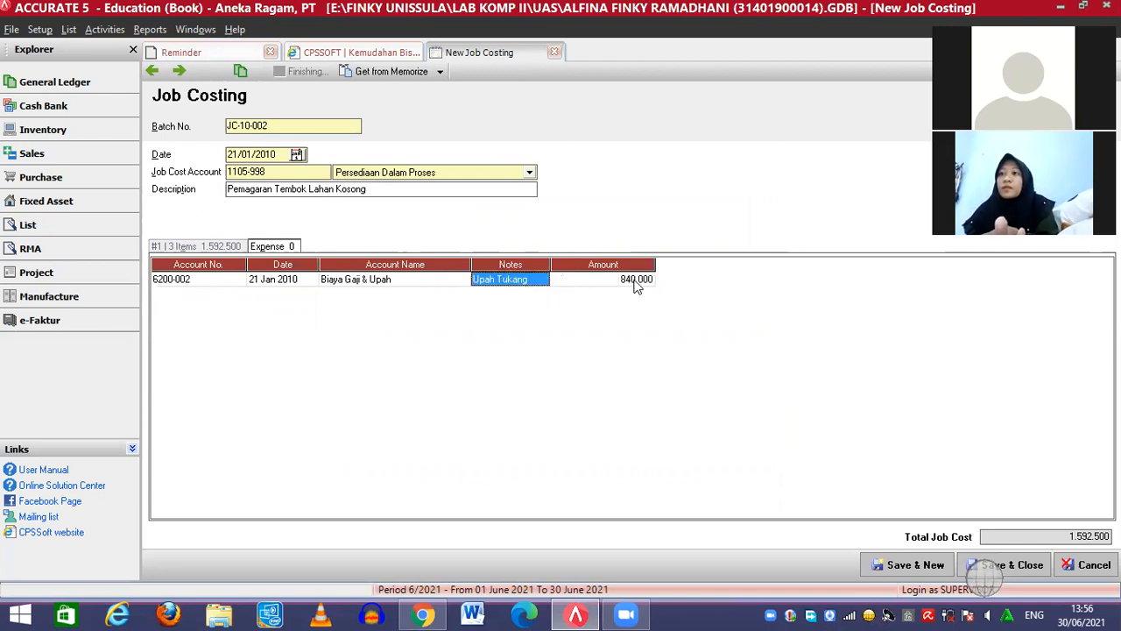
left_click(637, 280)
key("Tab")
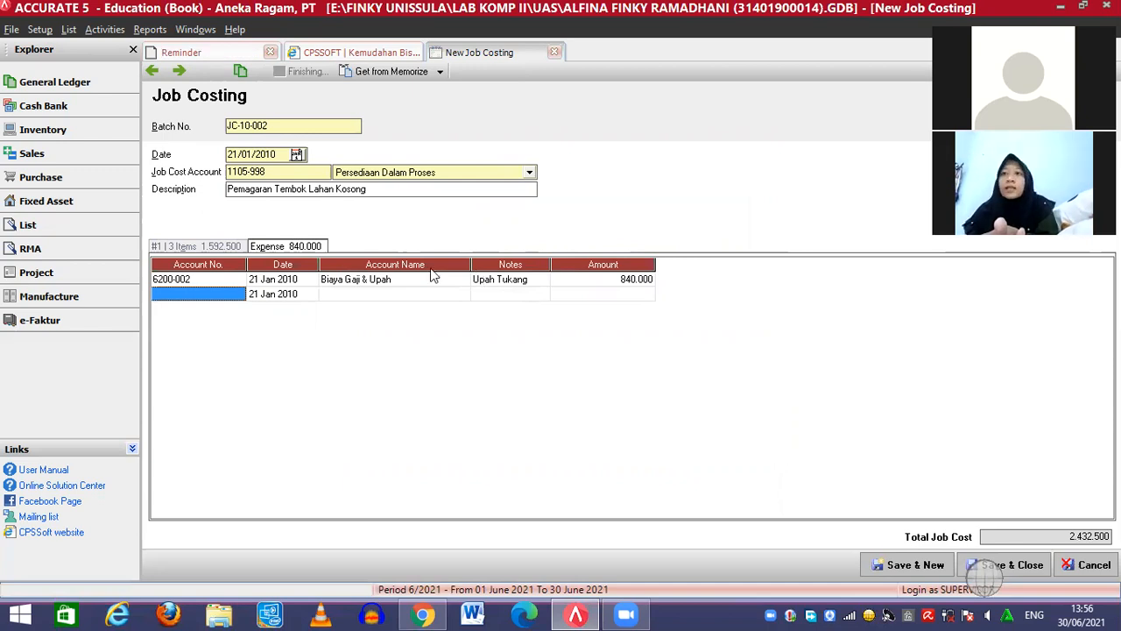
left_click(213, 296)
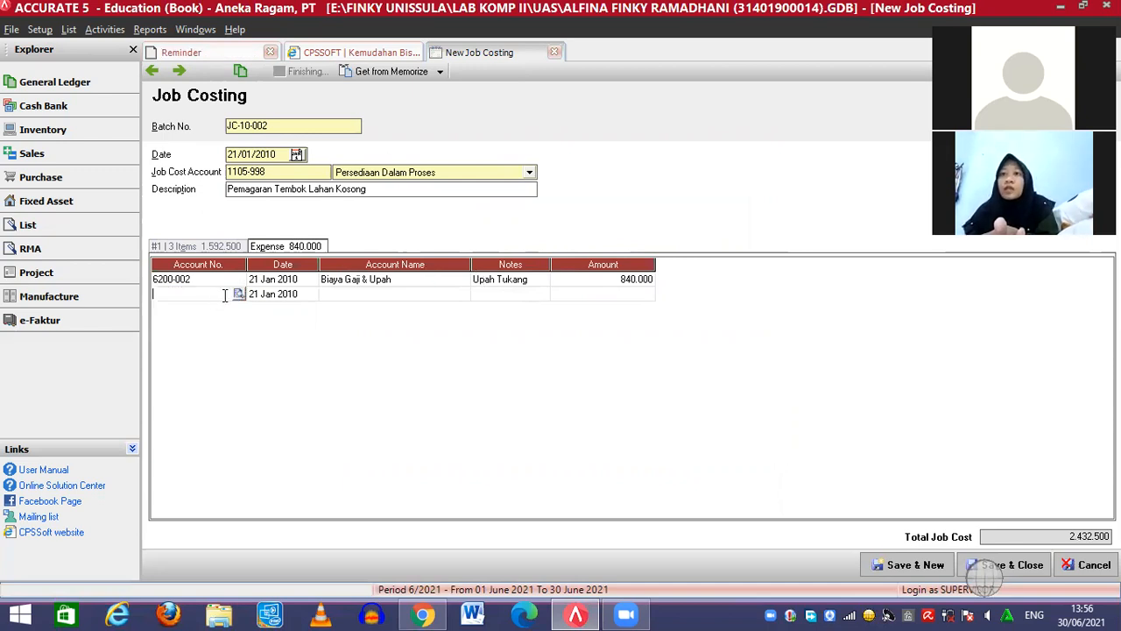
Add a second Biaya Gaji & Upah expense line, note 'Upah Kenek', amount 480.000
left_click(240, 296)
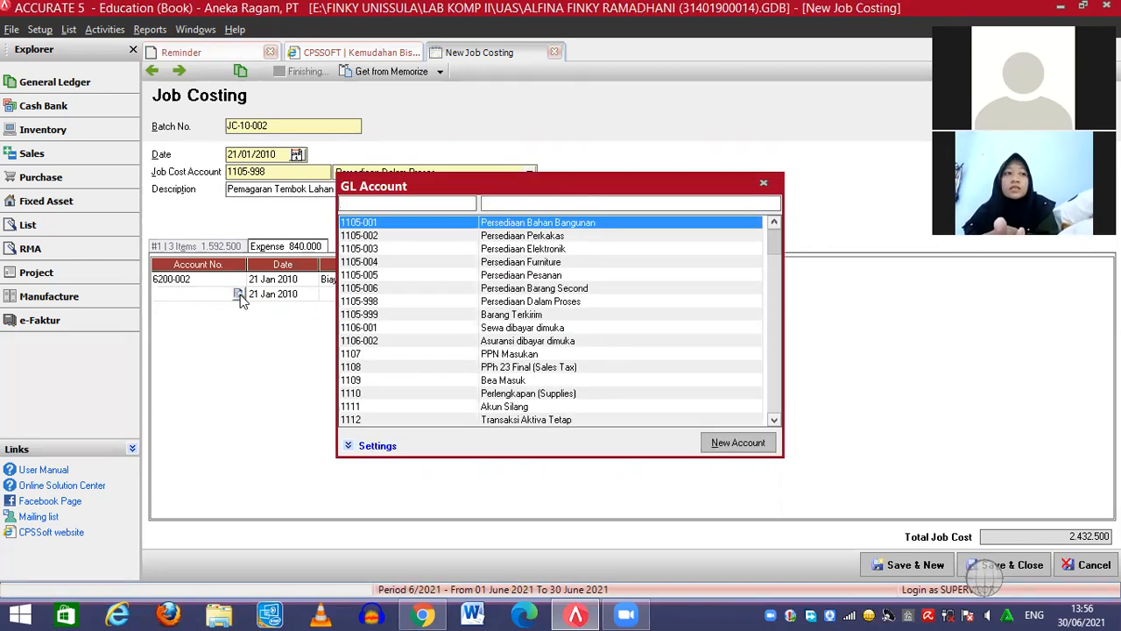
type("biaya")
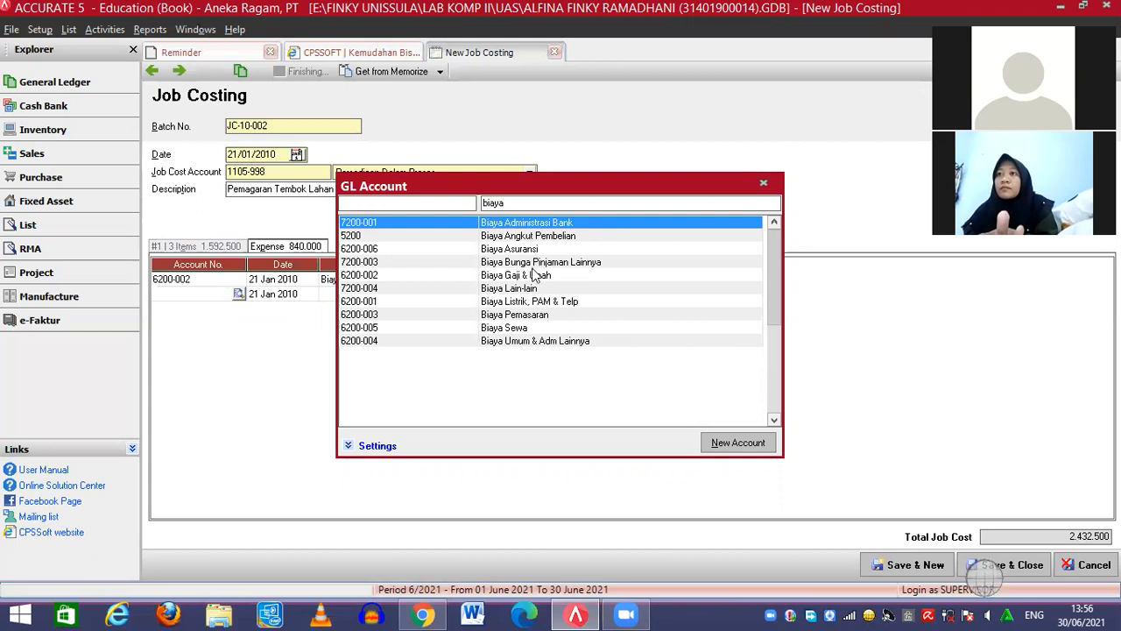
double_click(538, 276)
left_click(526, 296)
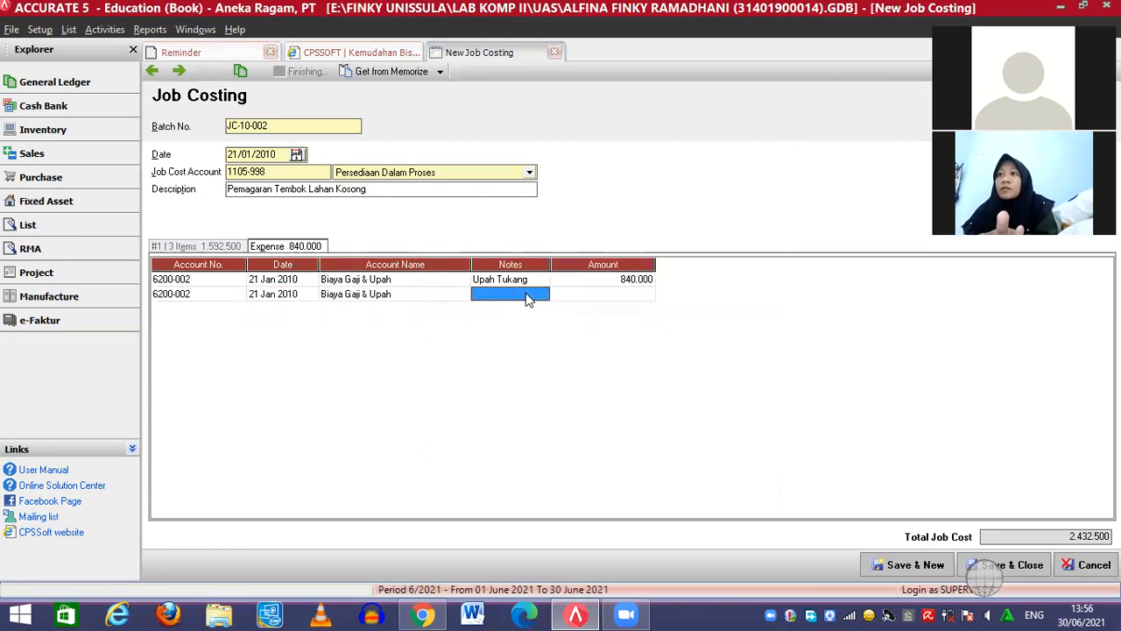
type("Upa")
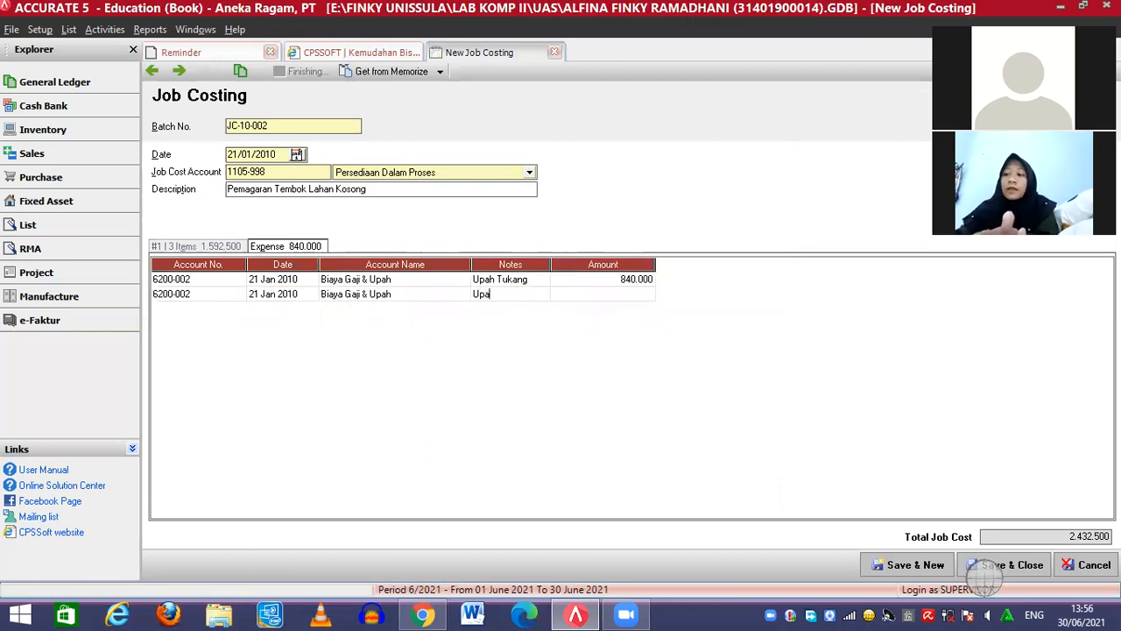
type("h Kenek")
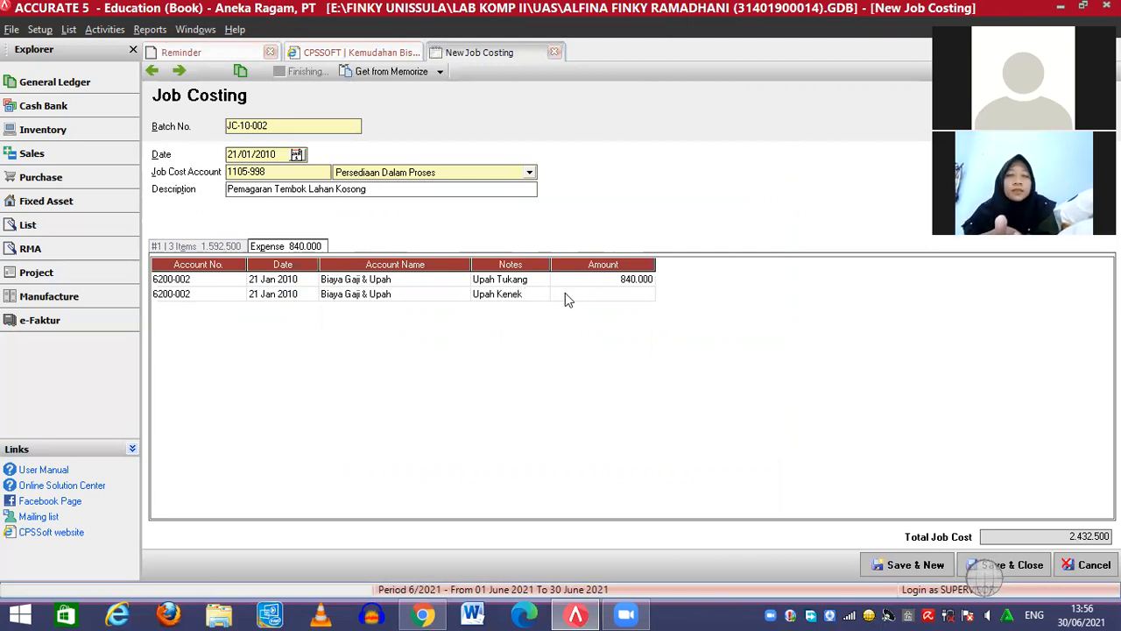
left_click(599, 299)
type("480000")
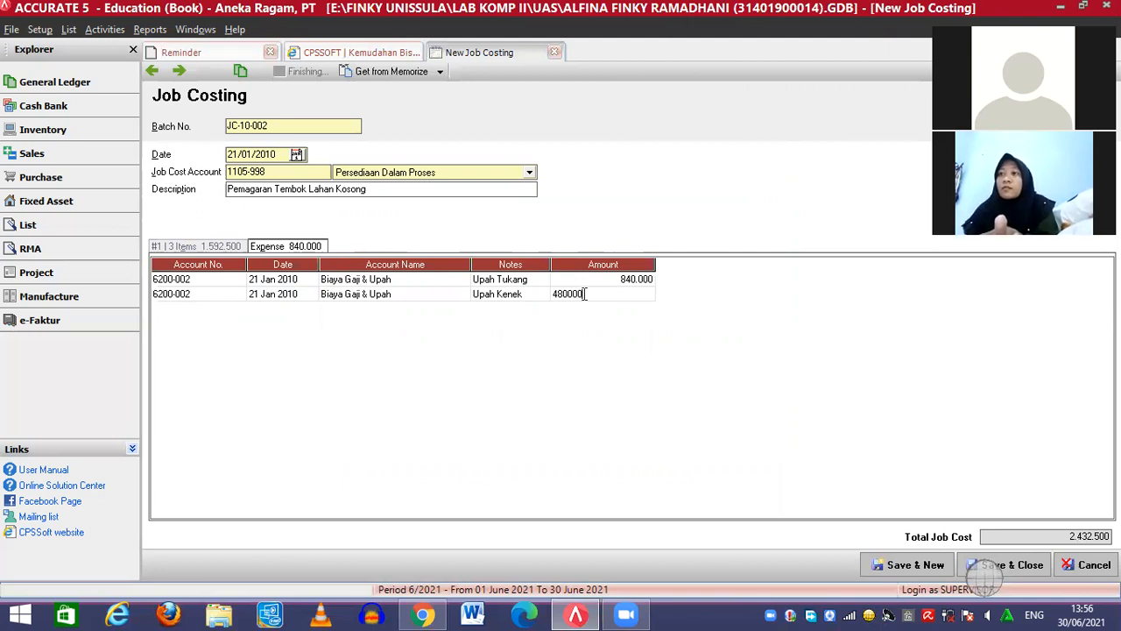
left_click(538, 301)
left_click(605, 295)
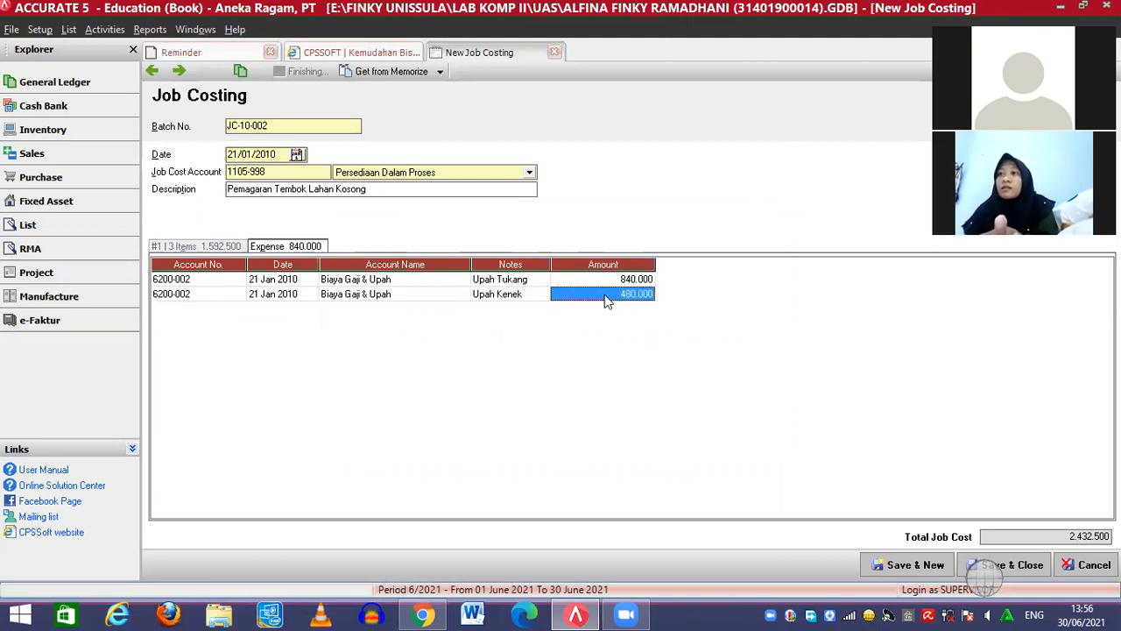
key("Return")
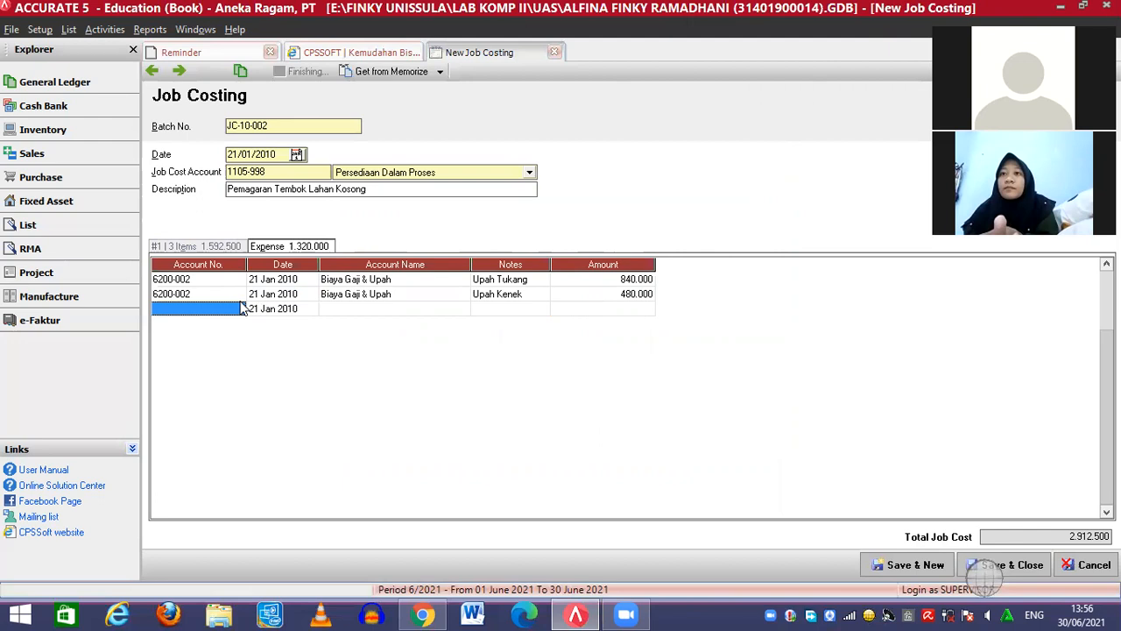
Add a third Biaya Gaji & Upah line, note 'Upah Mandor', amount 360.000
left_click(242, 308)
left_click(238, 309)
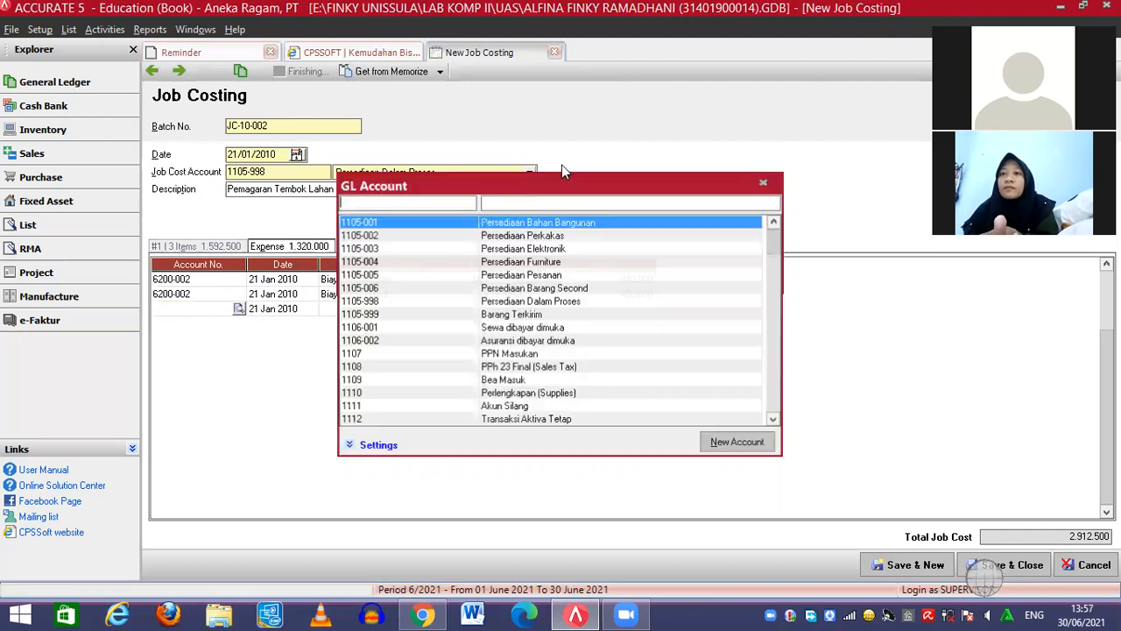
left_click(537, 204)
type("Biaya u")
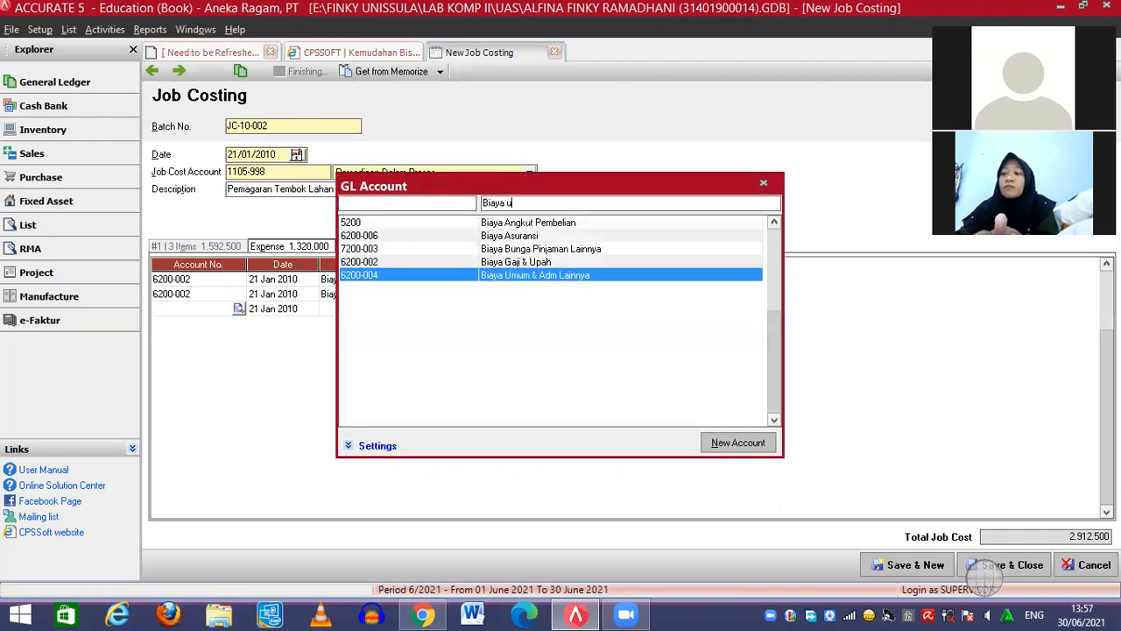
key("BackSpace")
type("gaji")
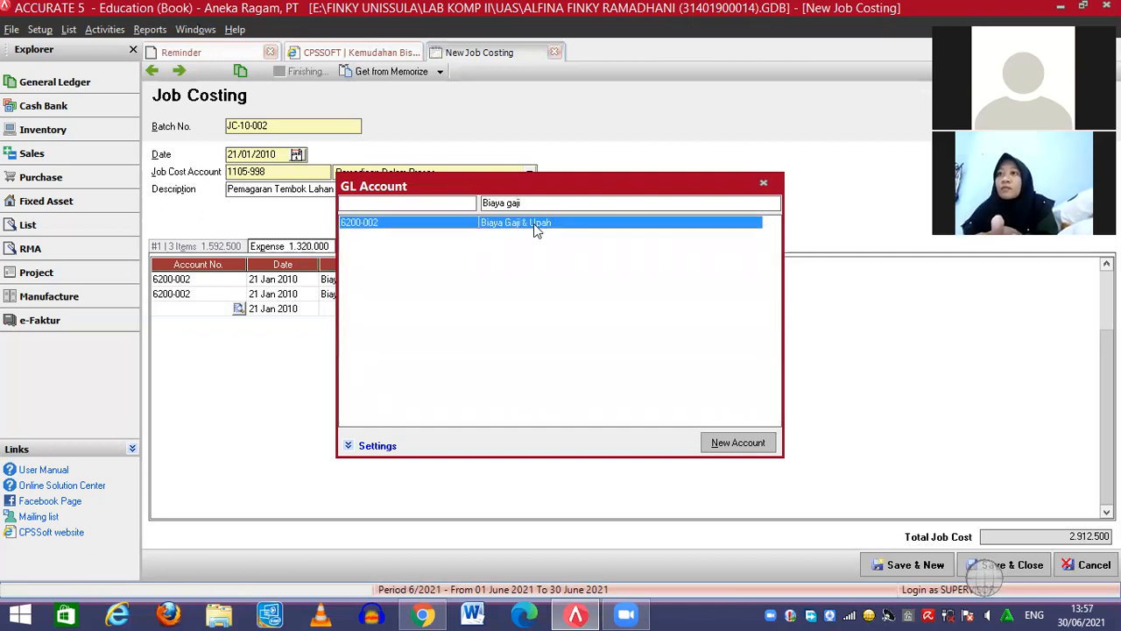
double_click(534, 224)
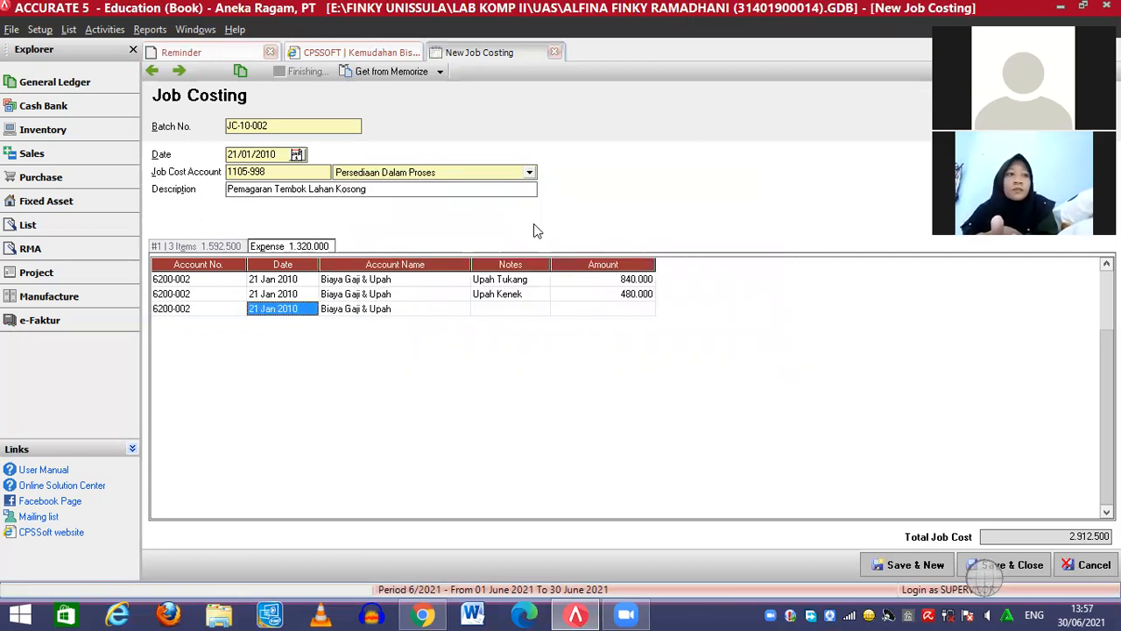
left_click(518, 299)
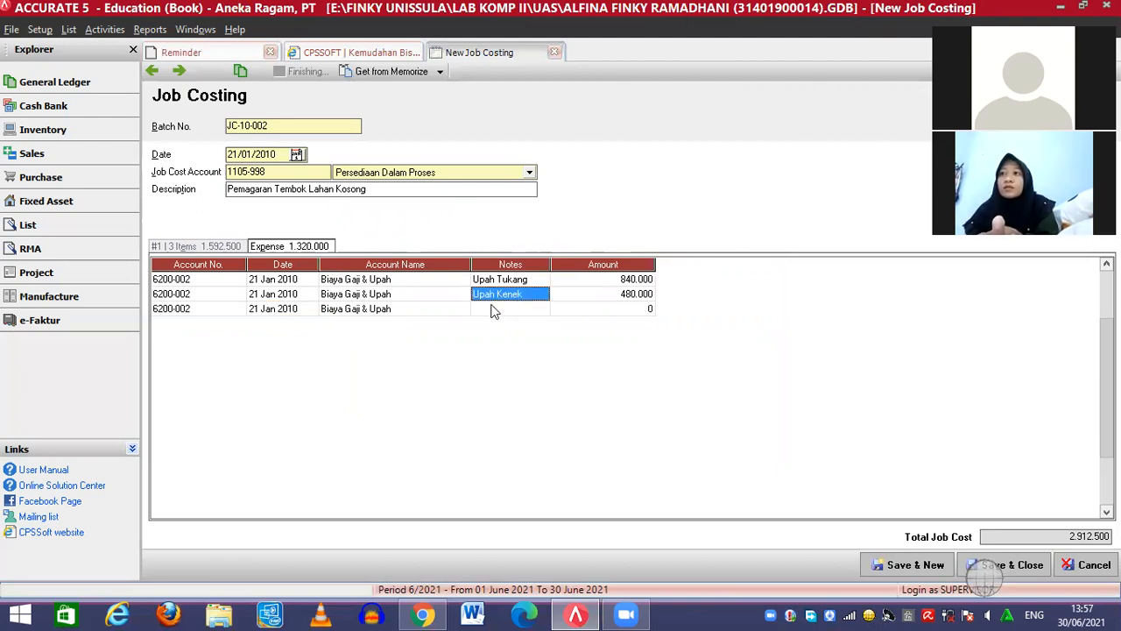
left_click(491, 308)
type("Upah ")
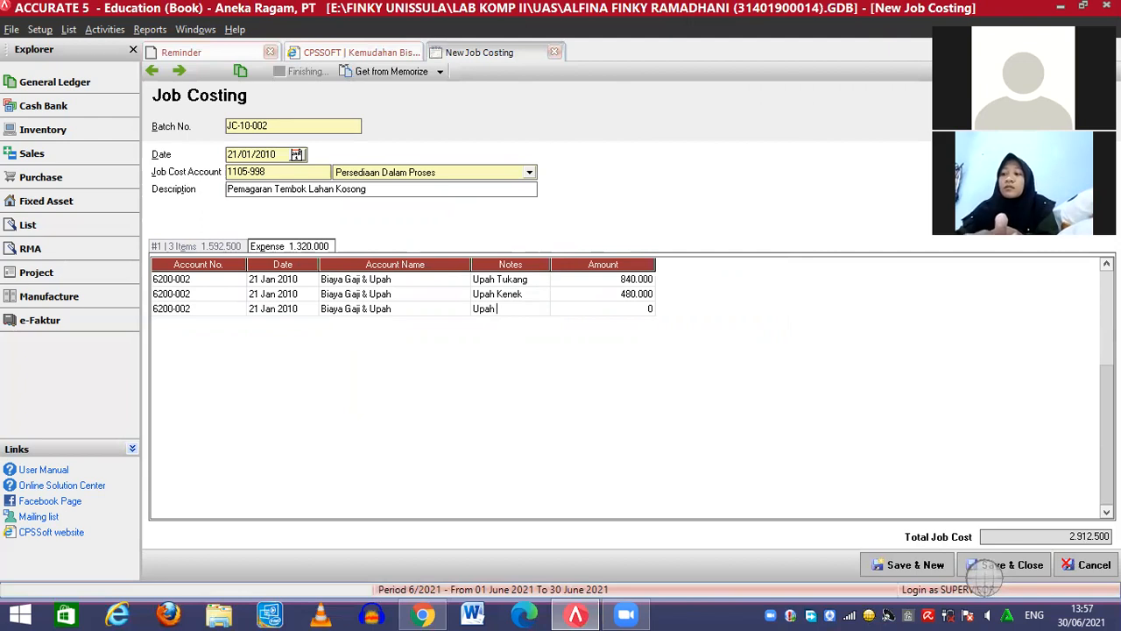
type("Mandor")
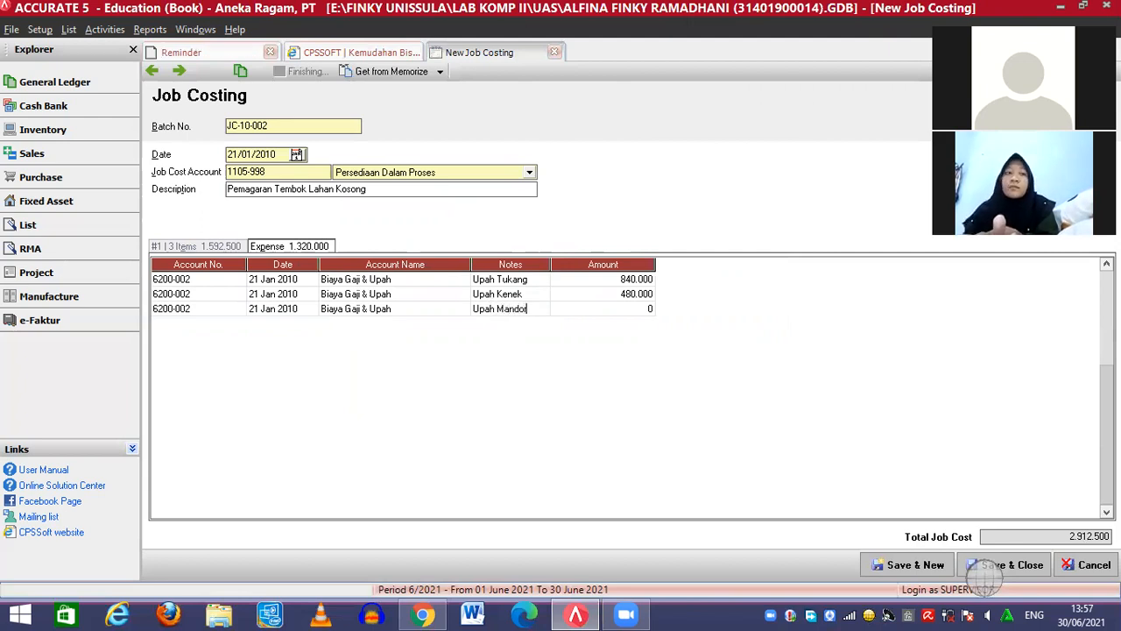
left_click(570, 309)
type("360000")
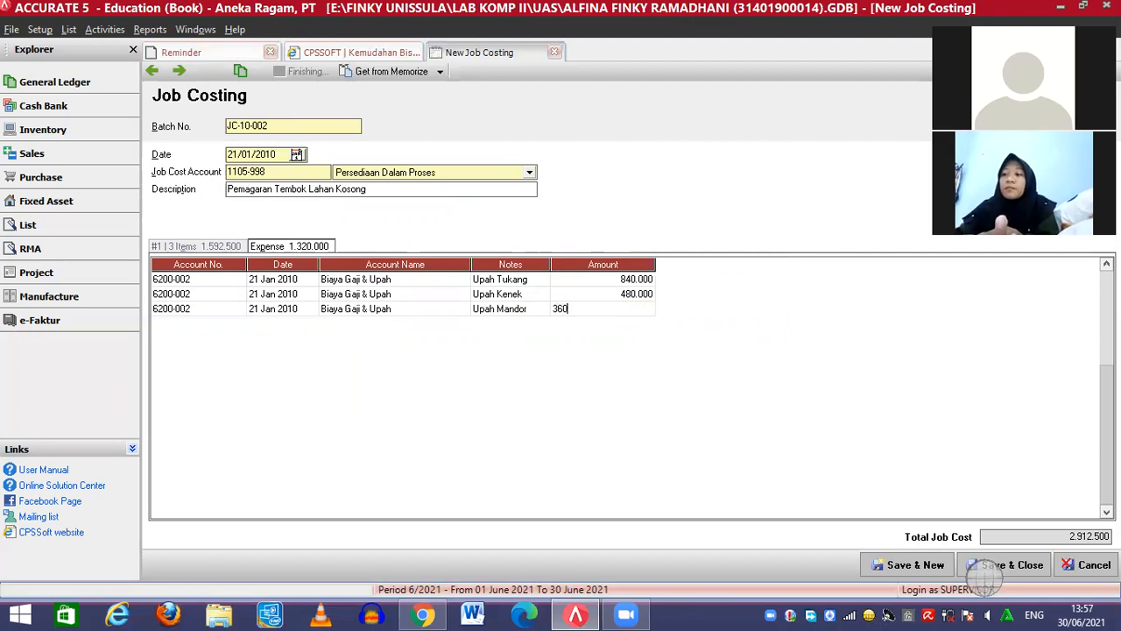
left_click(533, 310)
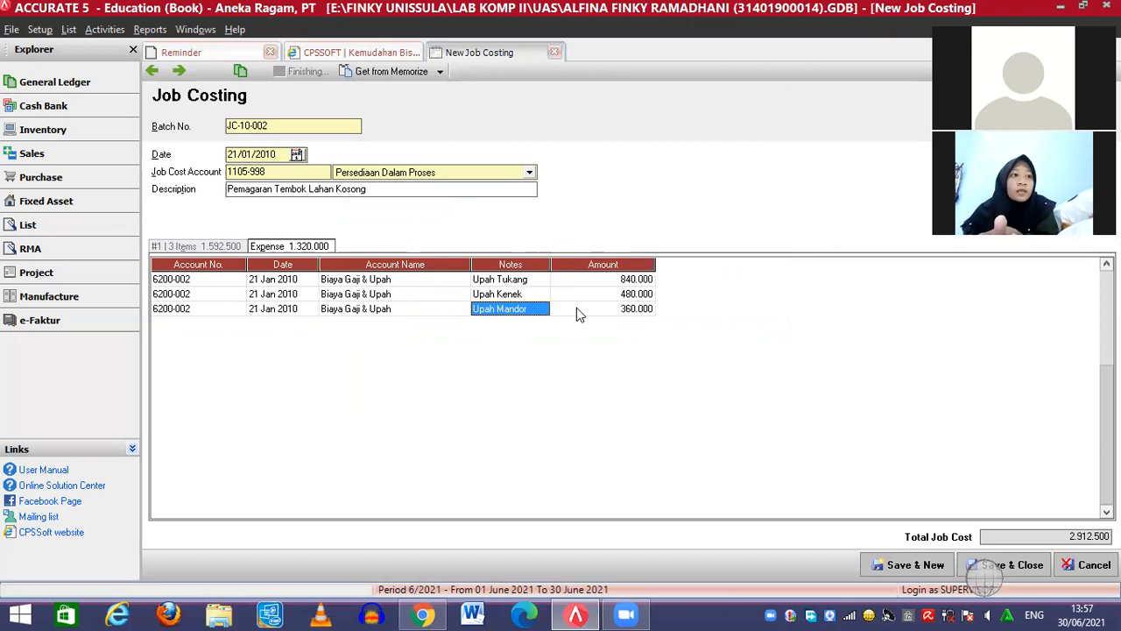
key("Tab")
key("Tab")
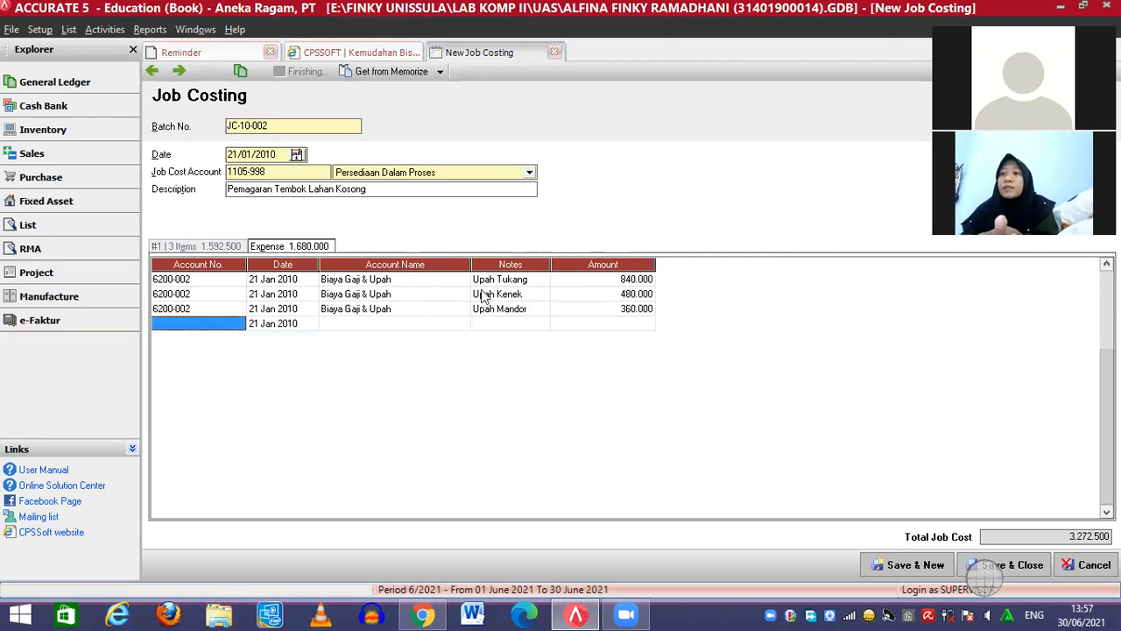
Add a 200.000 line on 6200-004 Biaya Umum & Adm Lainnya and save the job costing
left_click(228, 327)
left_click(240, 324)
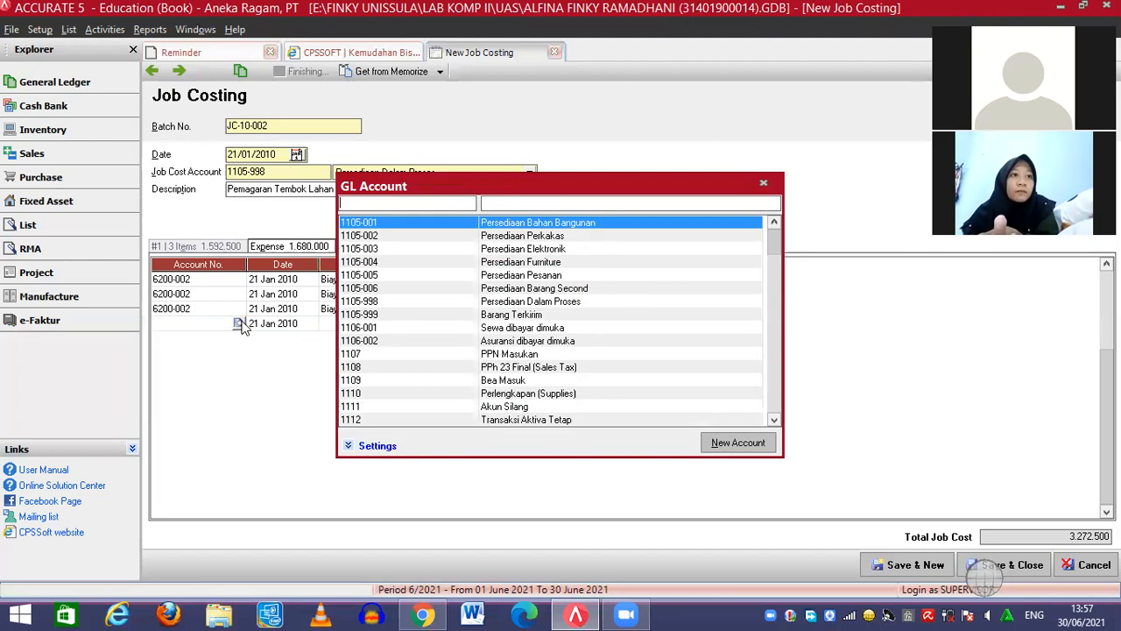
left_click(530, 206)
type("biaya")
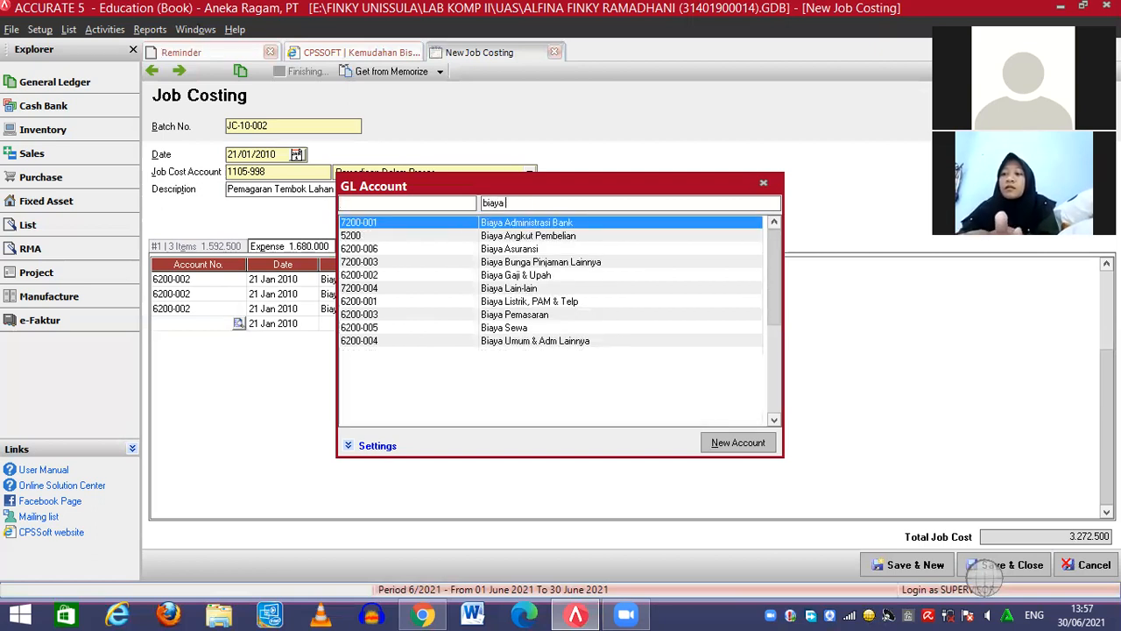
type(" umum")
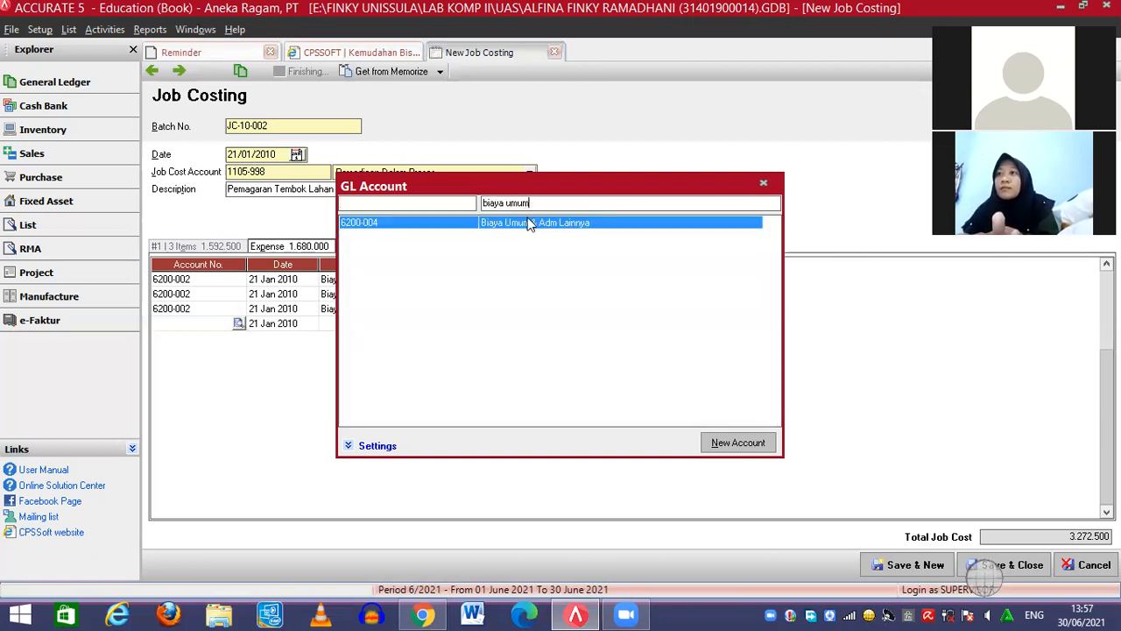
double_click(530, 223)
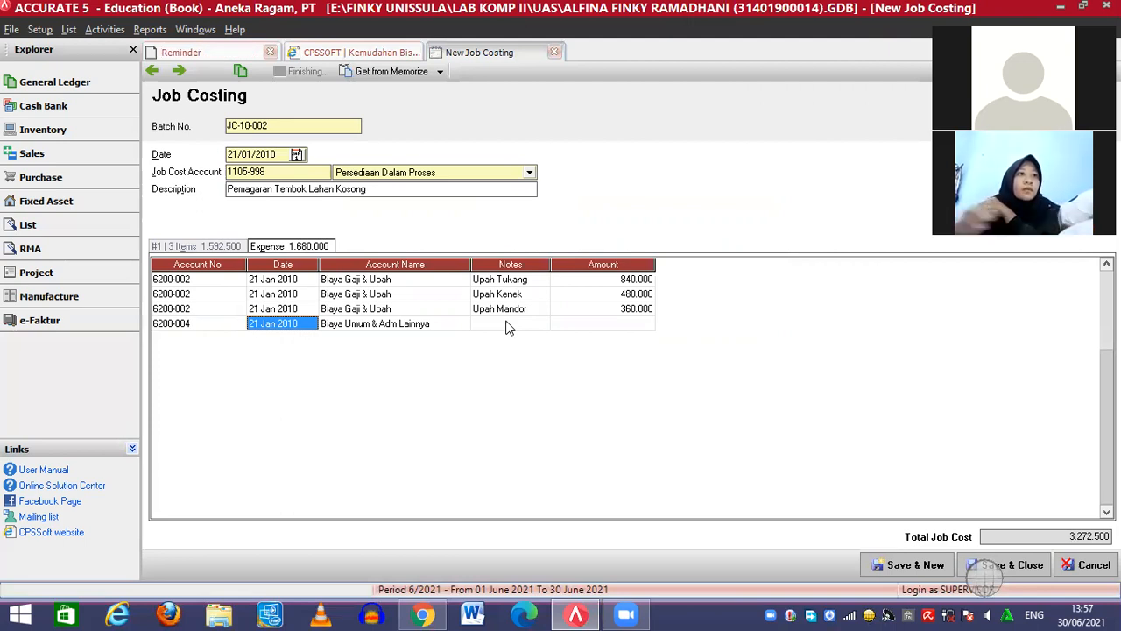
left_click(633, 326)
left_click(632, 326)
type("200000")
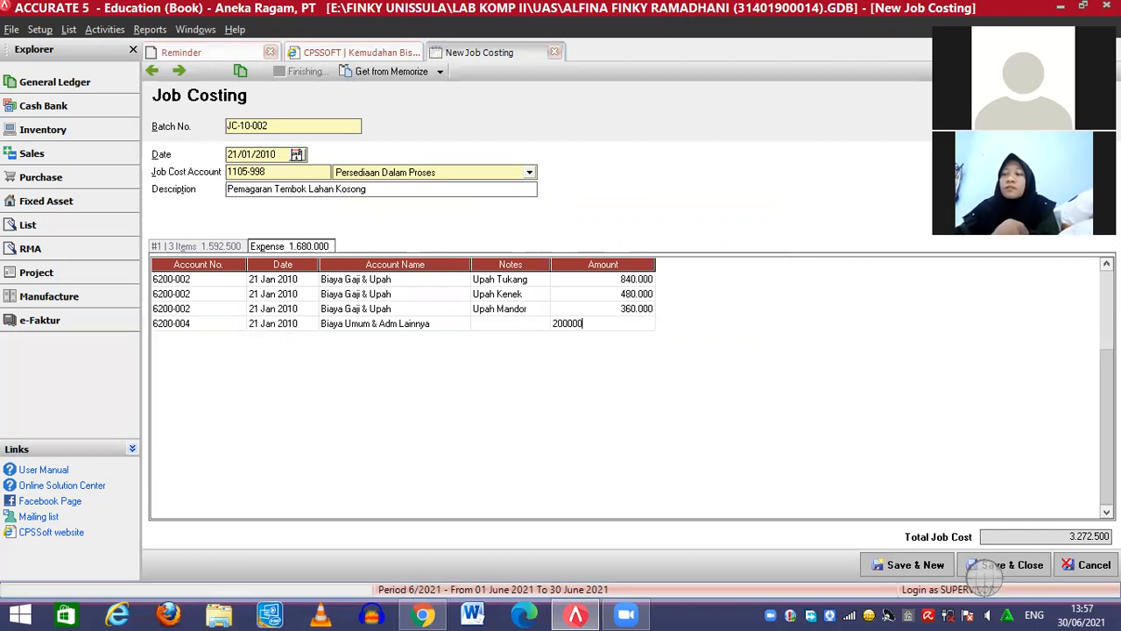
left_click(516, 324)
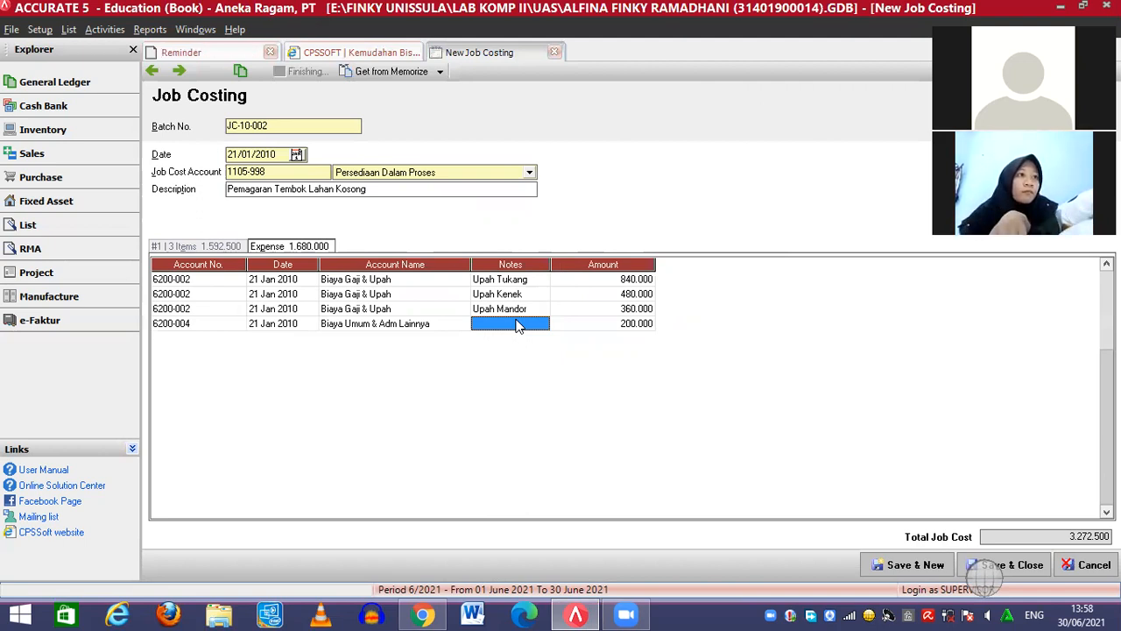
left_click(1022, 568)
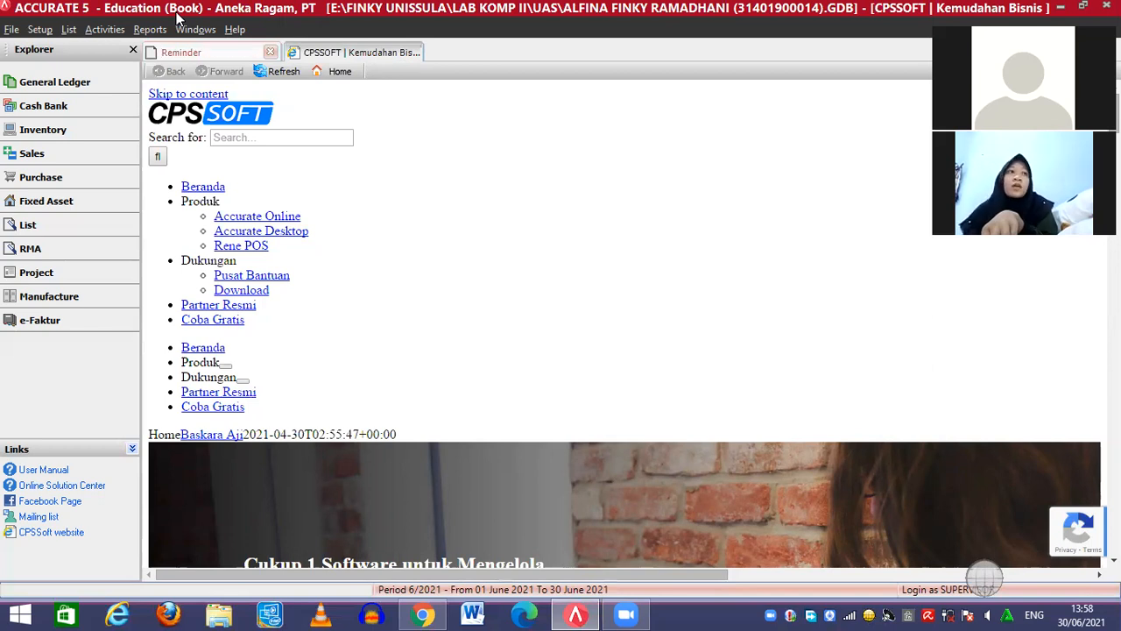
Bring up the Activities menu's RMA choices
left_click(105, 30)
mouse_move(135, 113)
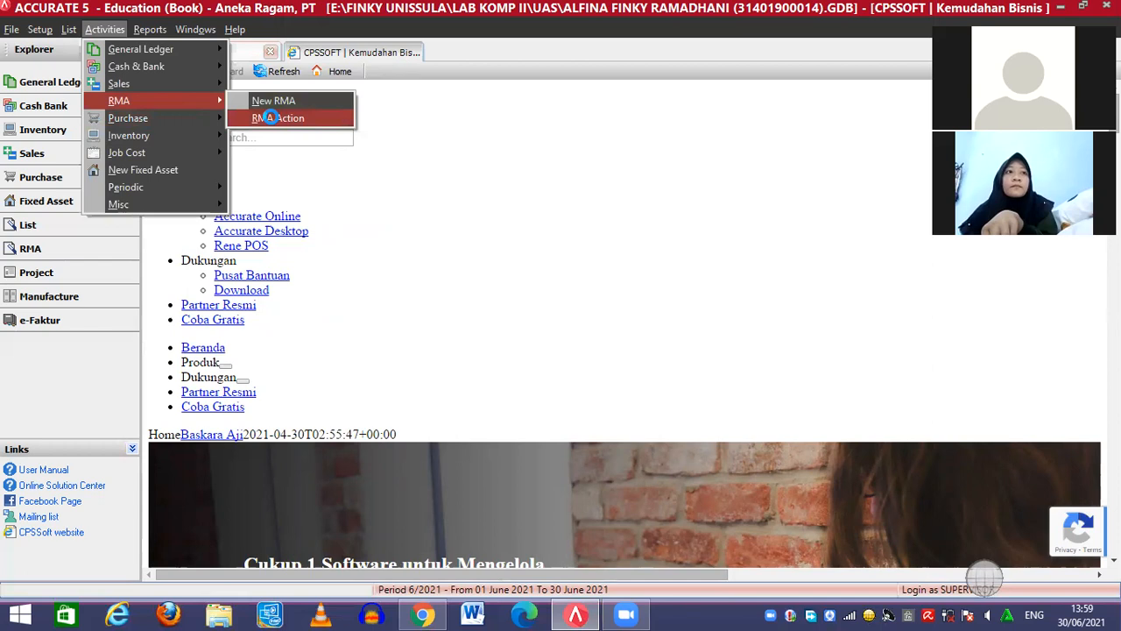
Start a new RMA action dated 26/01/2010 and enter the technician's name
left_click(275, 119)
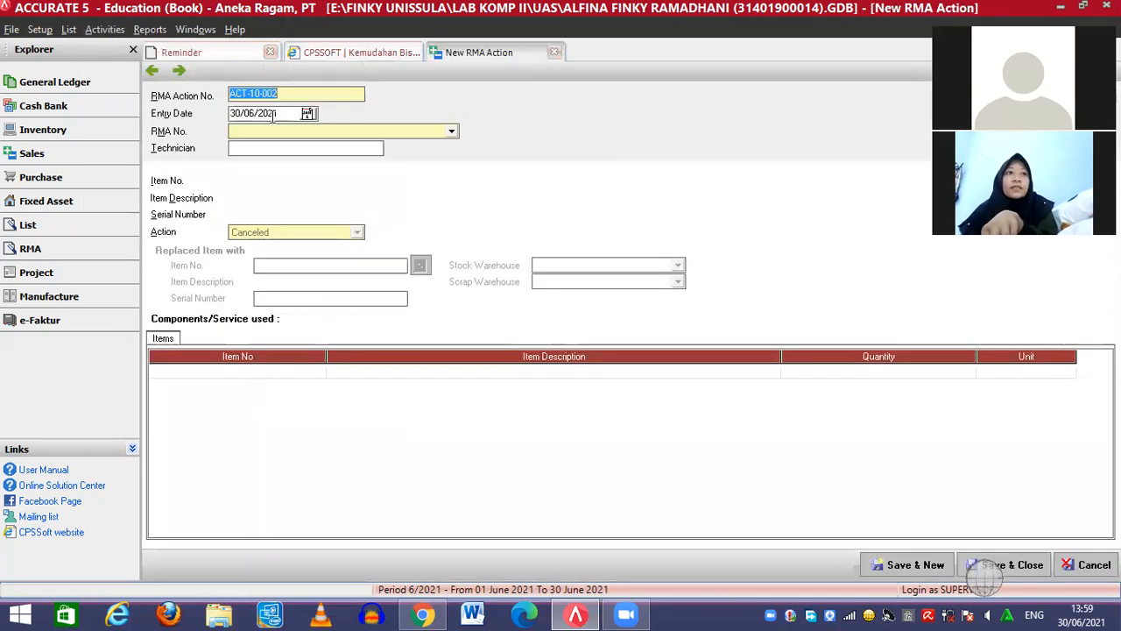
left_click(257, 114)
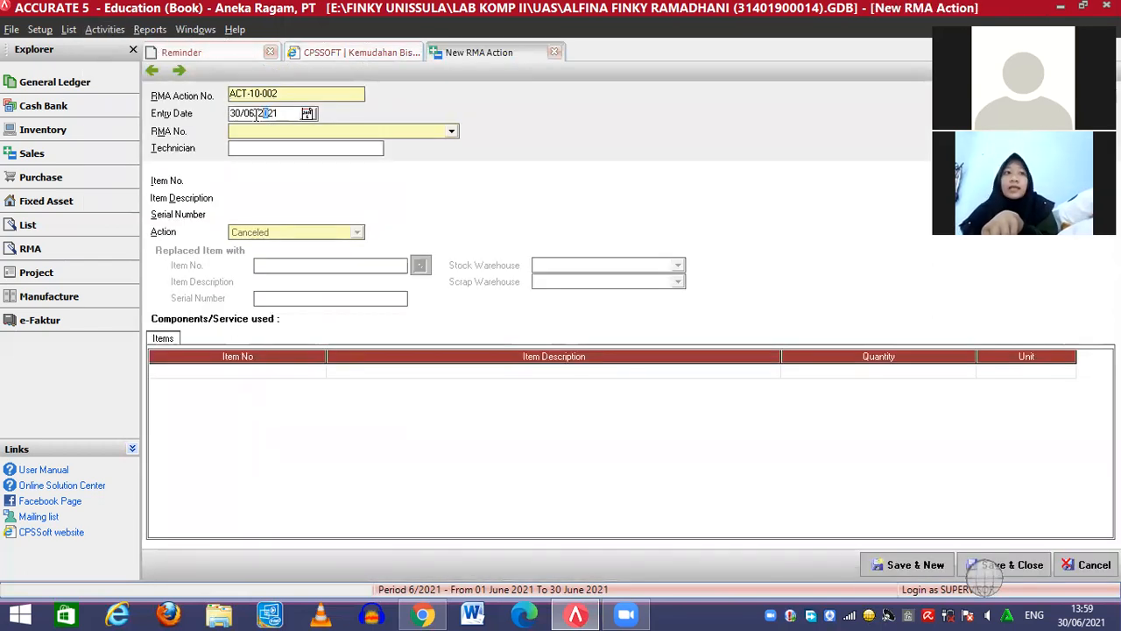
key("Left")
key("Left")
key("Left")
key("Left")
key("Left")
type("26/01/")
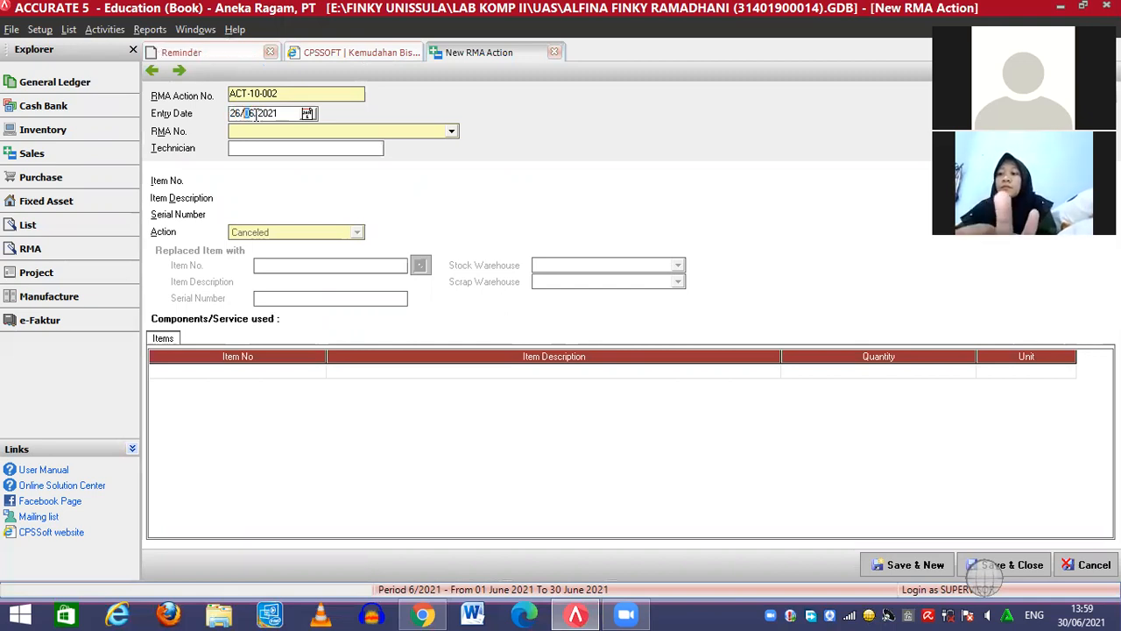
type("2010")
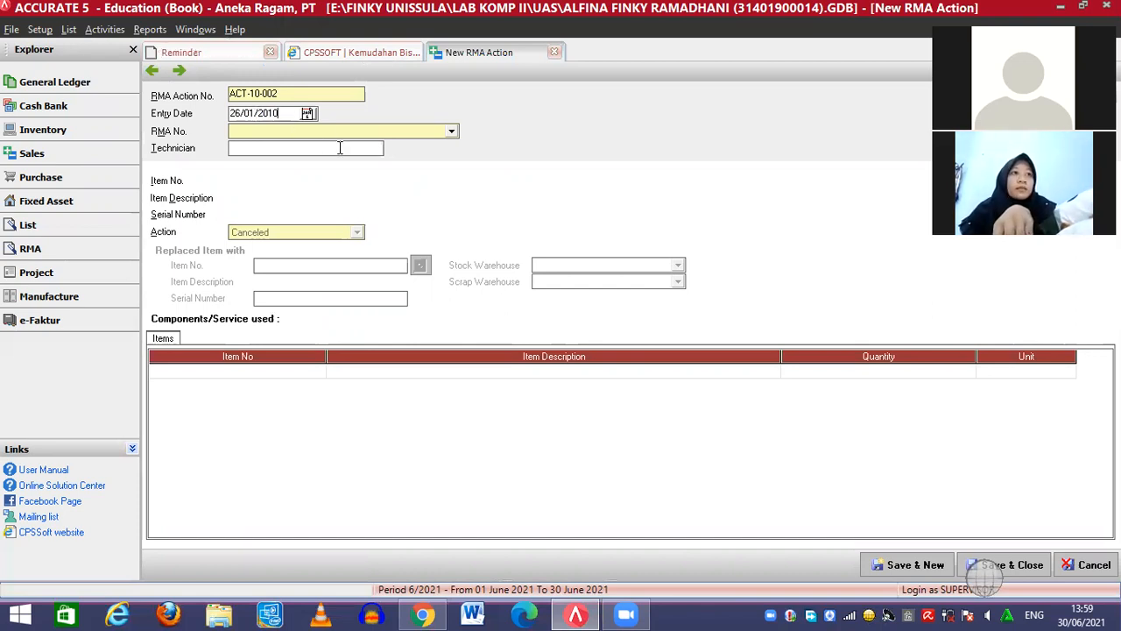
left_click(297, 148)
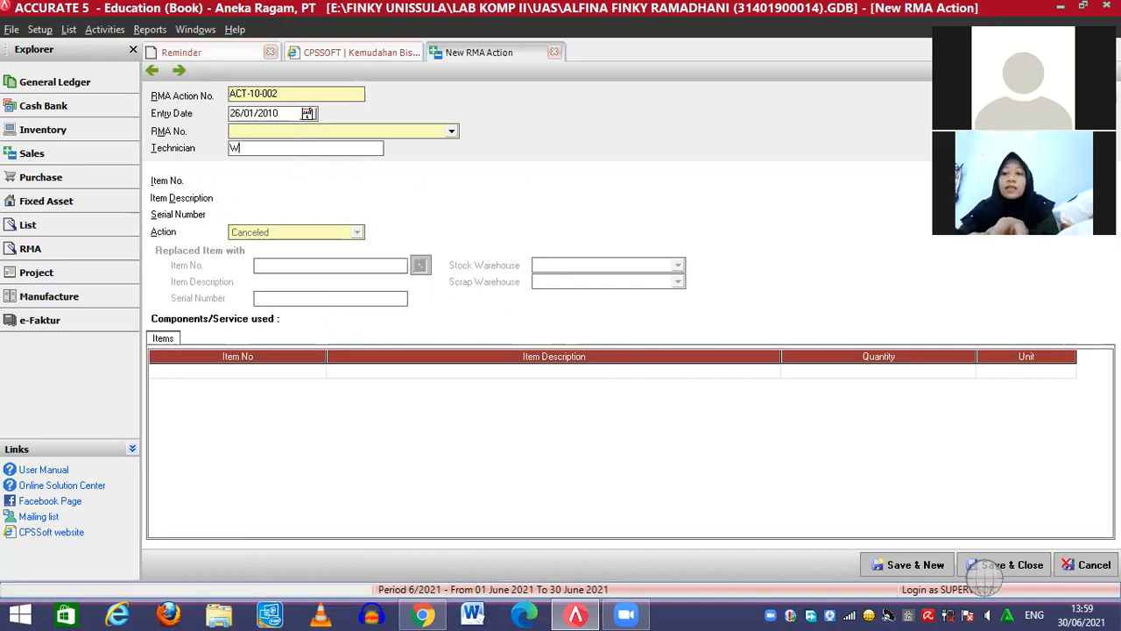
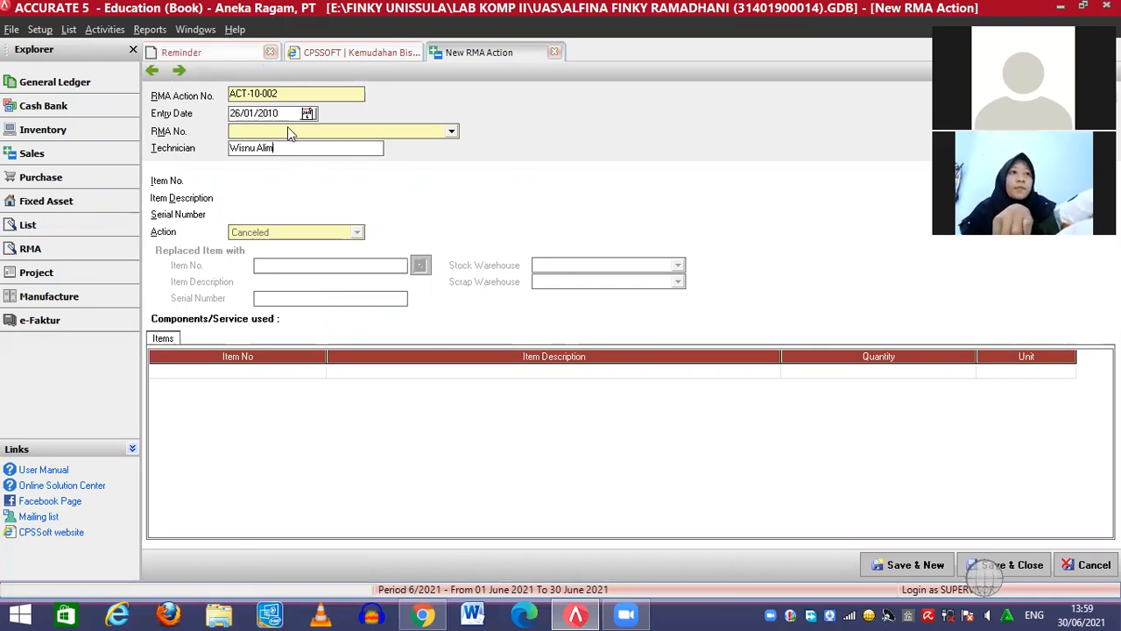
Link it to RMA-10-002, action Replaced, stock warehouse ELEKTRONIK, scrap warehouse DEPAN
left_click(285, 130)
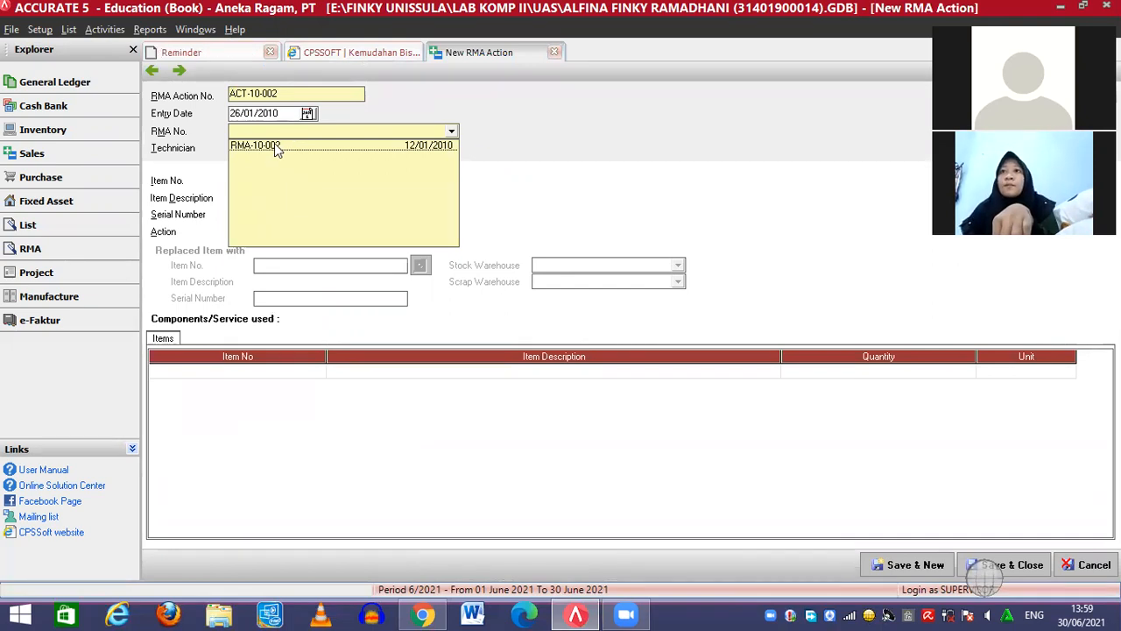
left_click(277, 144)
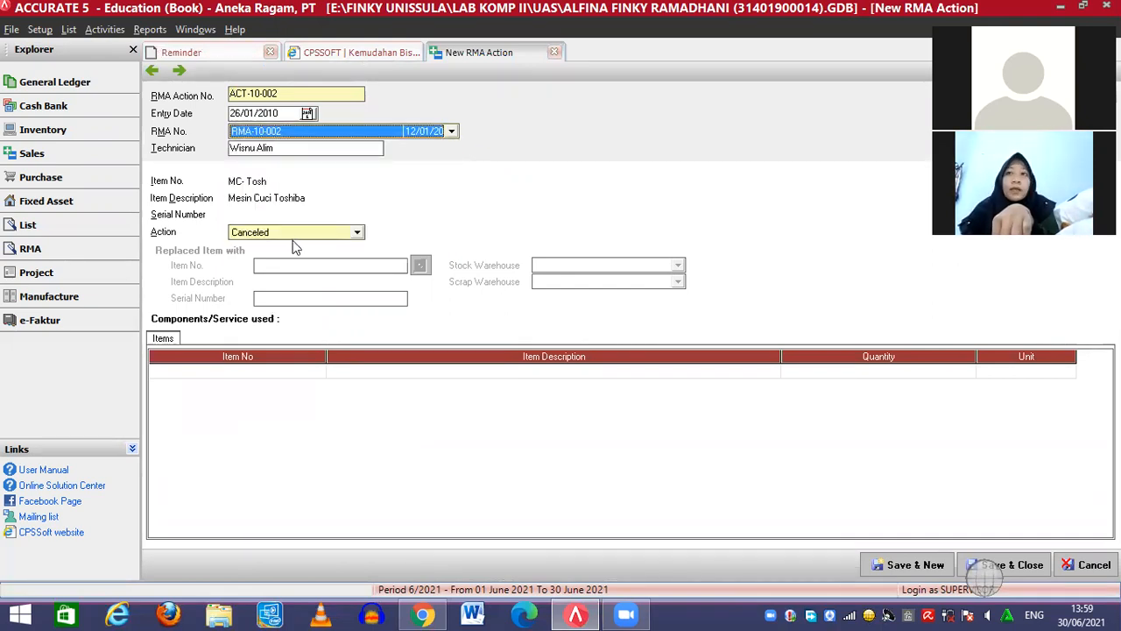
left_click(359, 233)
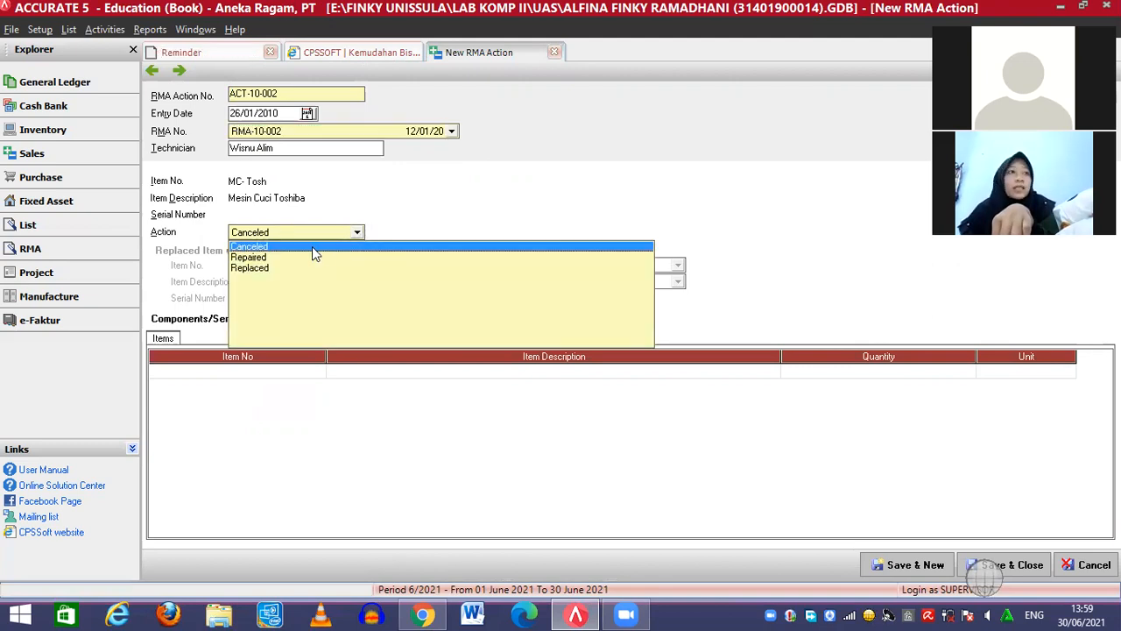
left_click(266, 268)
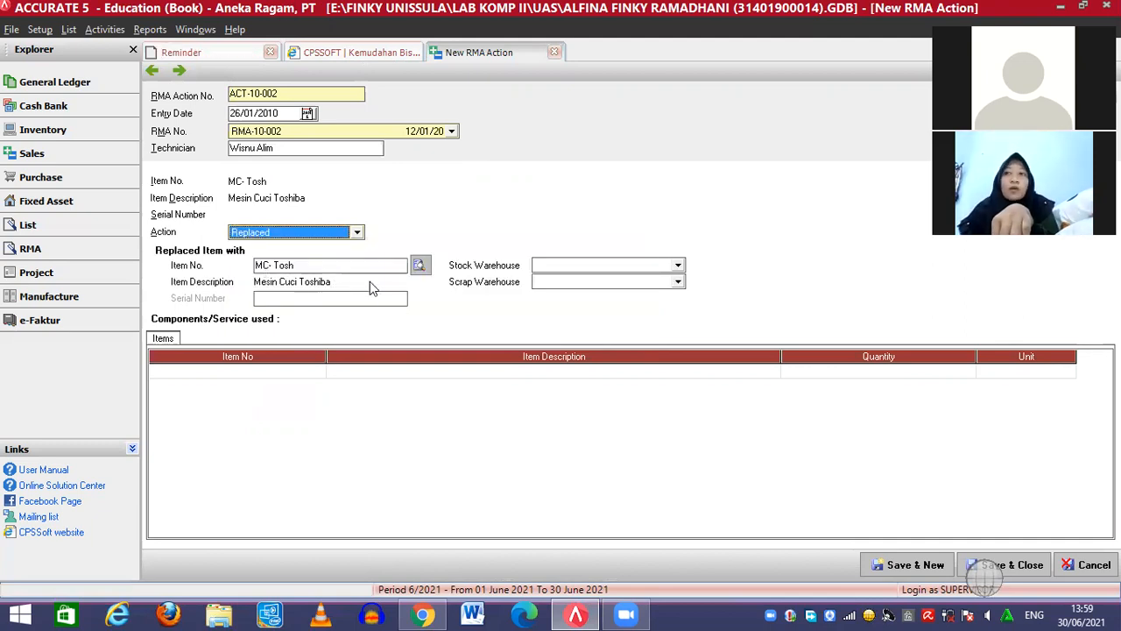
left_click(679, 265)
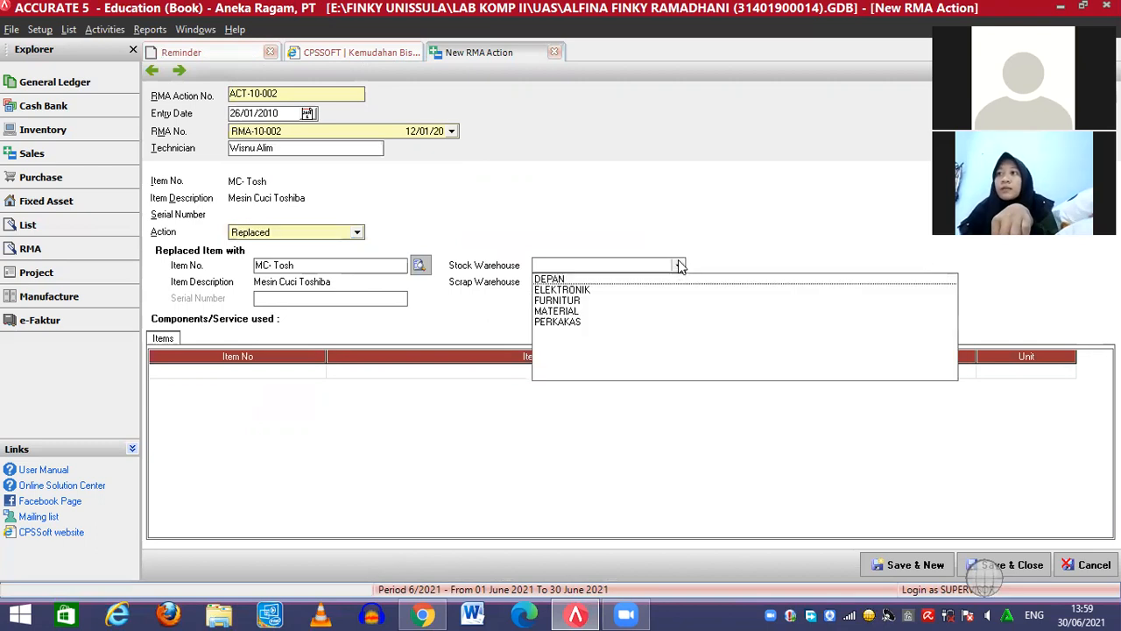
left_click(584, 290)
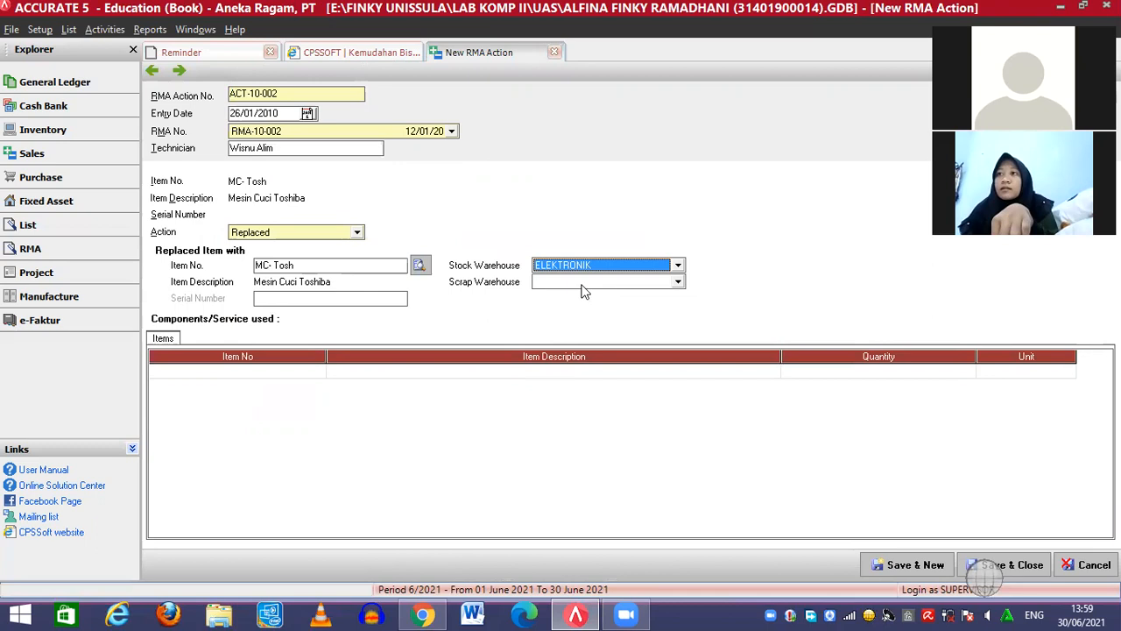
left_click(572, 282)
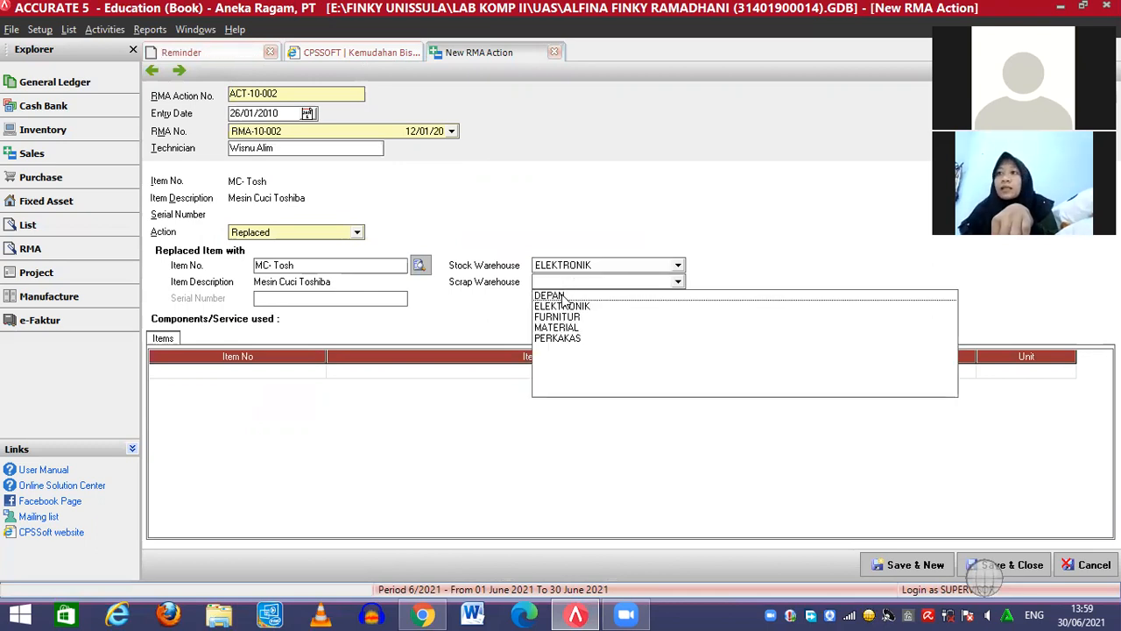
left_click(563, 297)
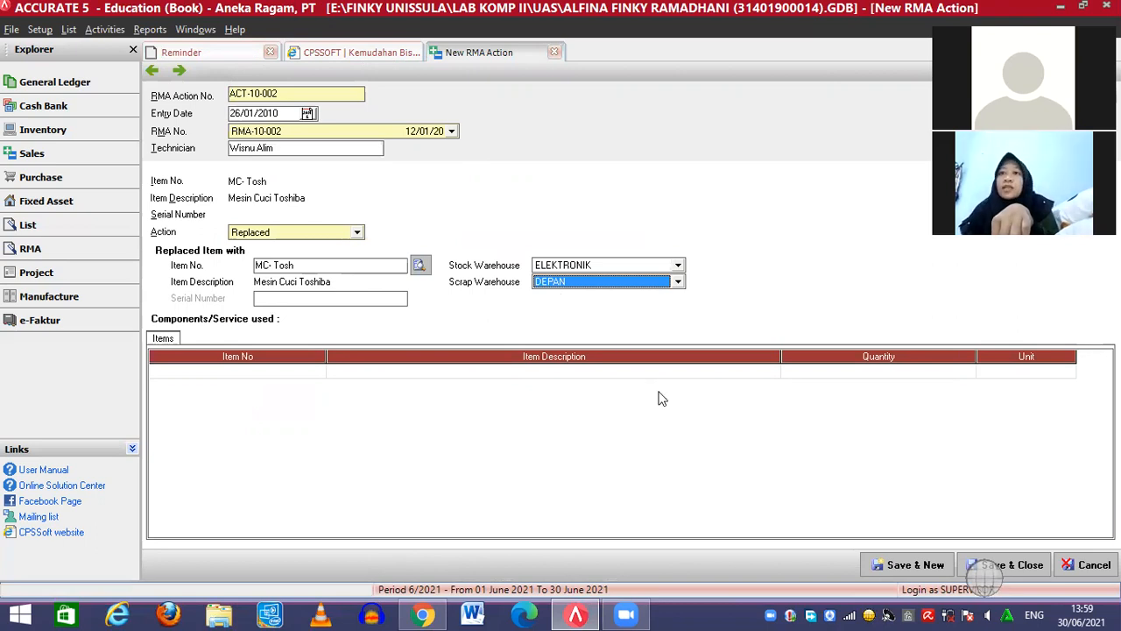
Save RMA action ACT-10-002 and bring up the List menu
left_click(1010, 570)
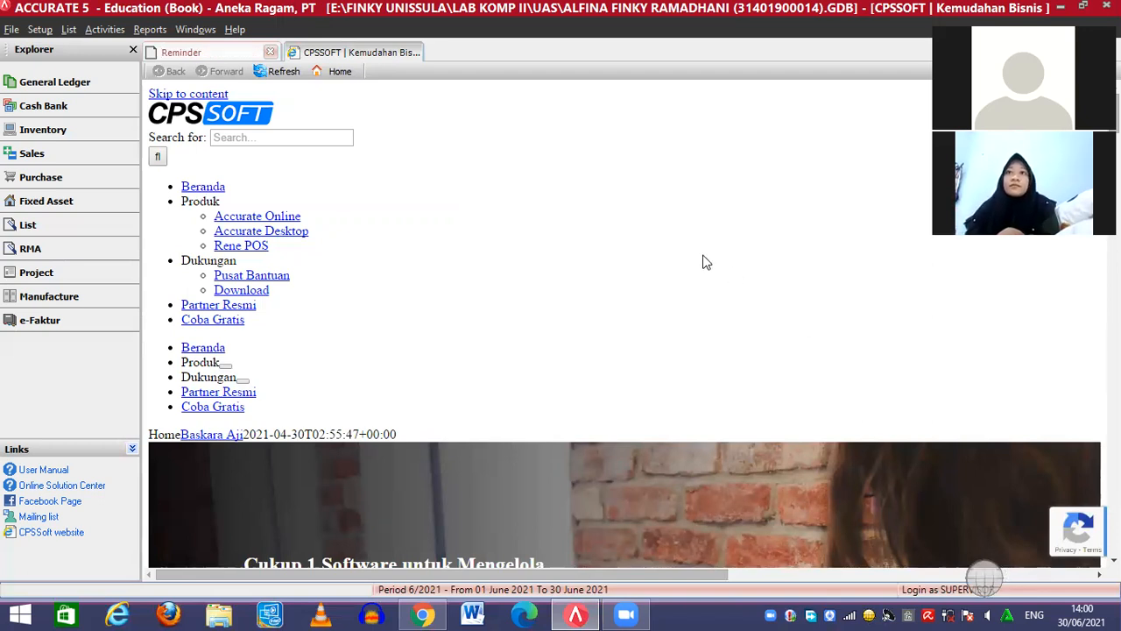
left_click(68, 34)
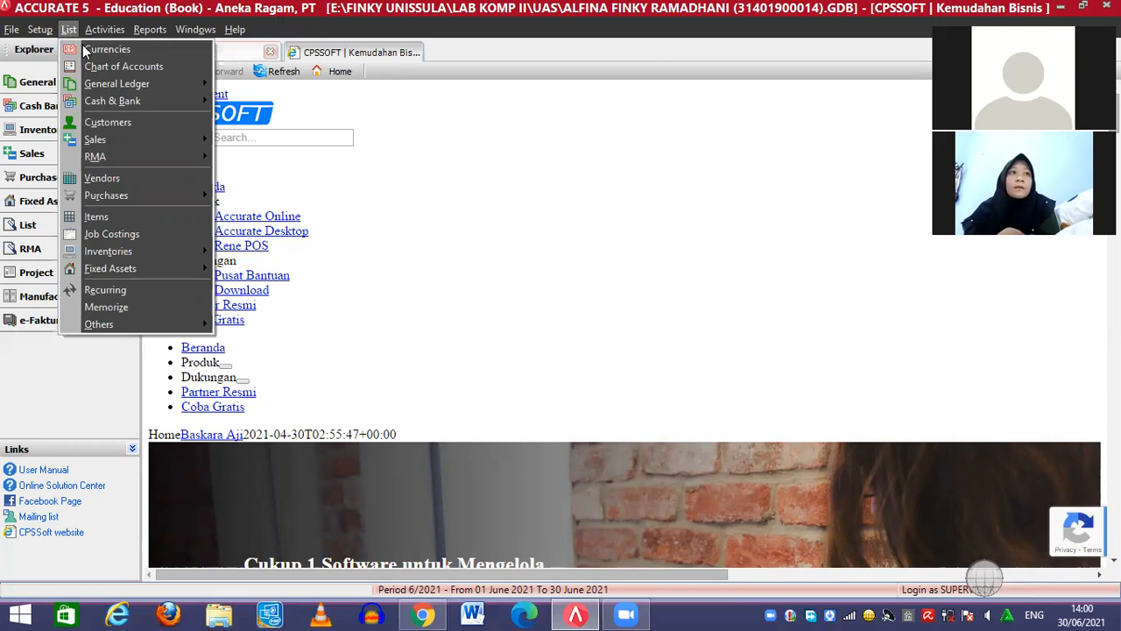
Create inventory item JOB01, description 'Job Product', unit 'Job'
left_click(138, 220)
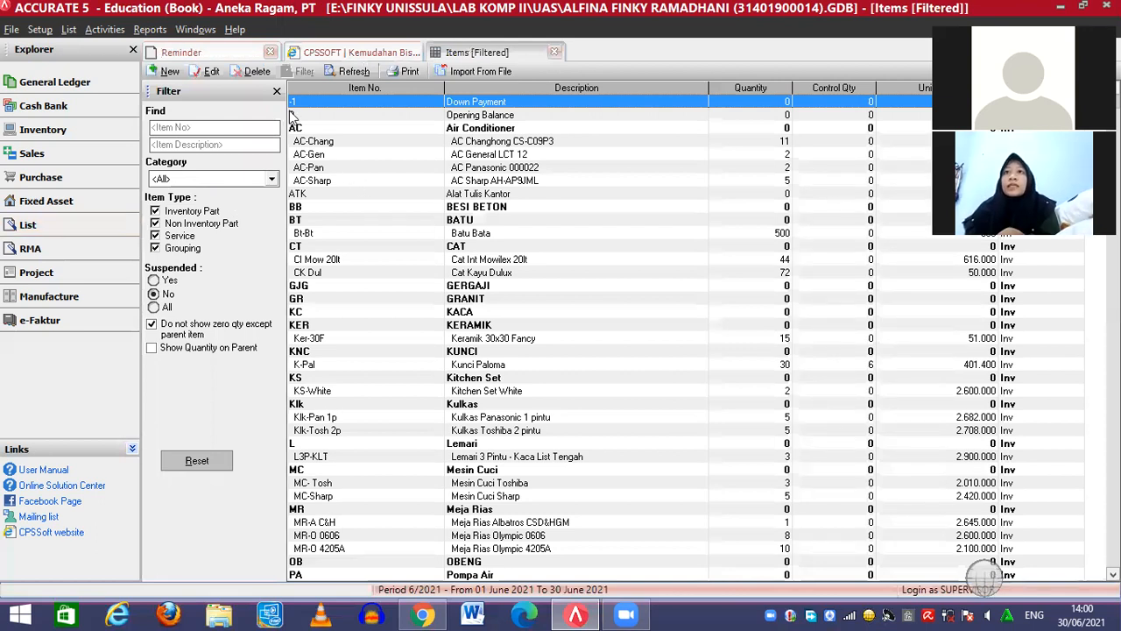
left_click(163, 75)
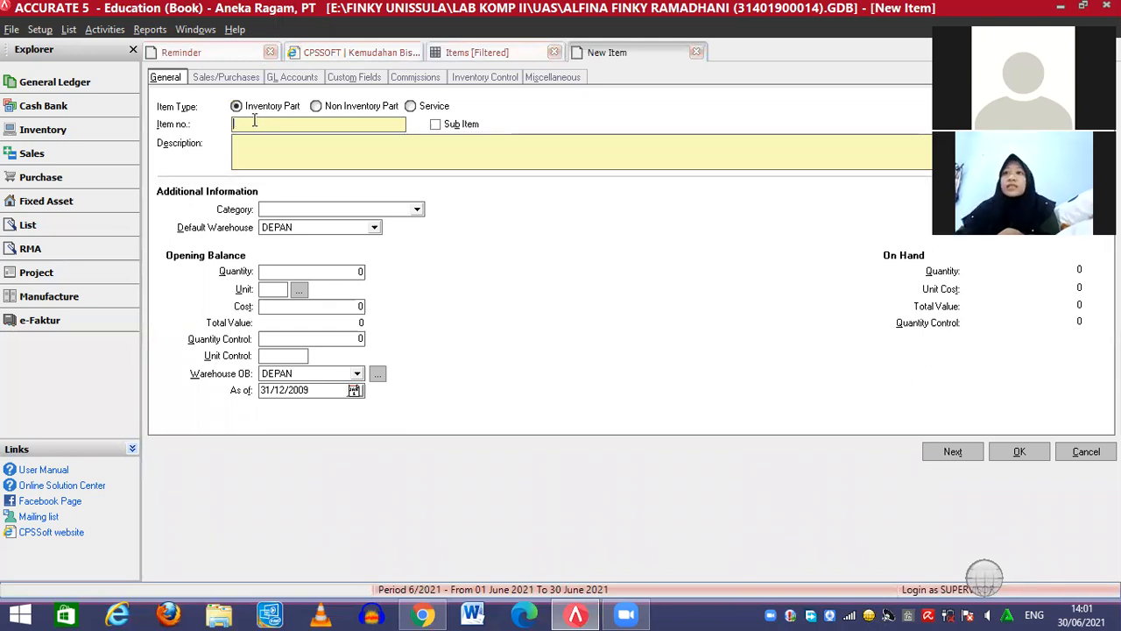
type("JOB01")
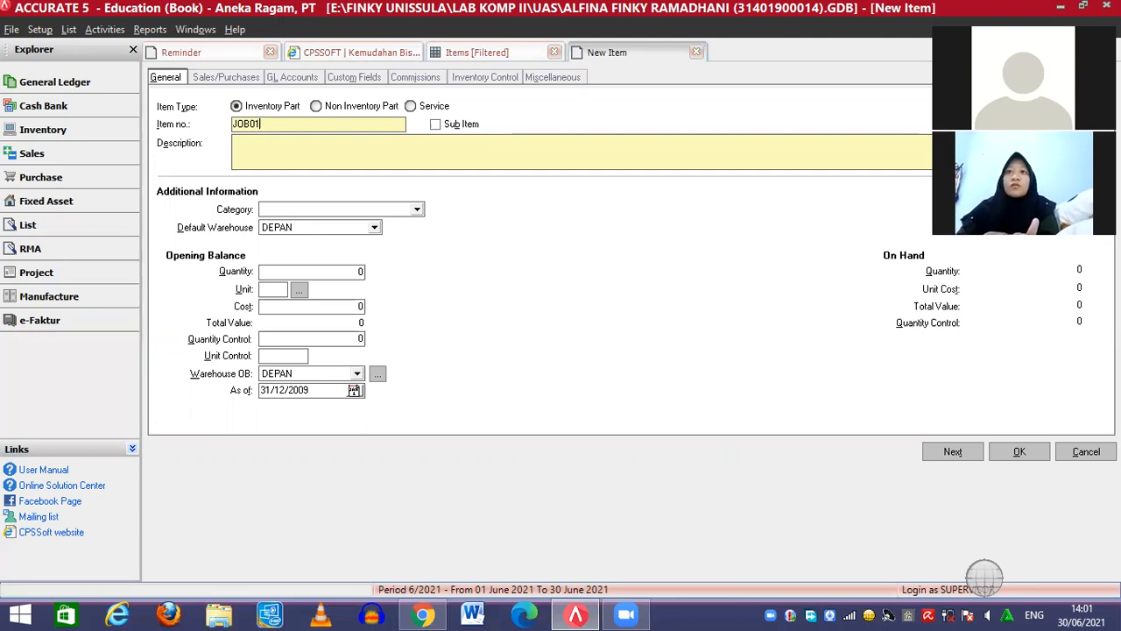
left_click(256, 140)
type("Job Pr")
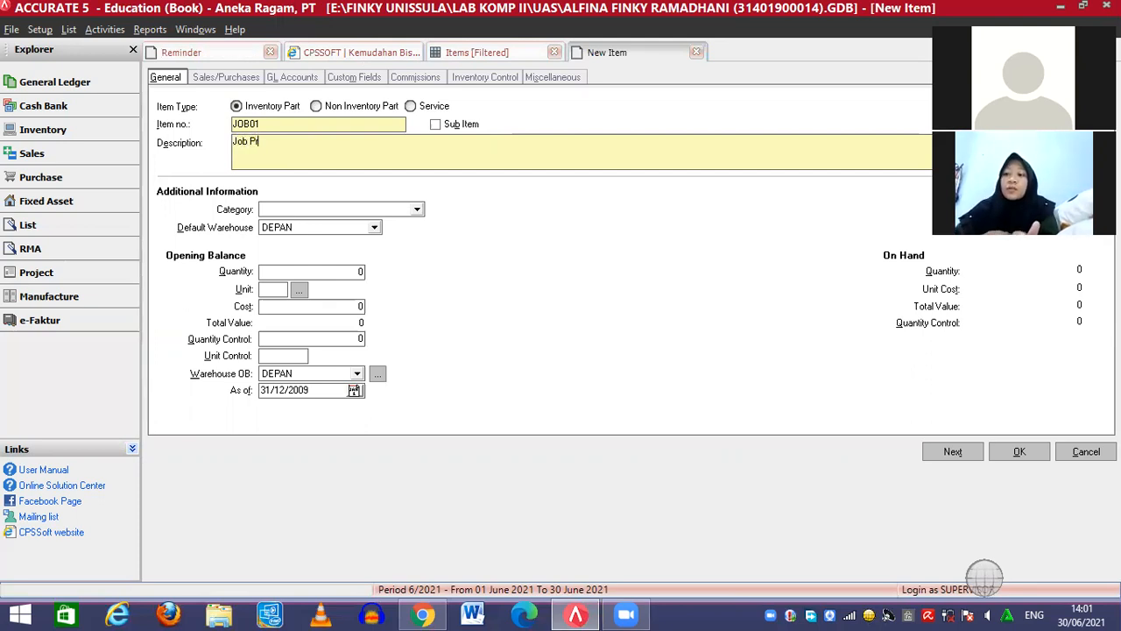
type("oduct")
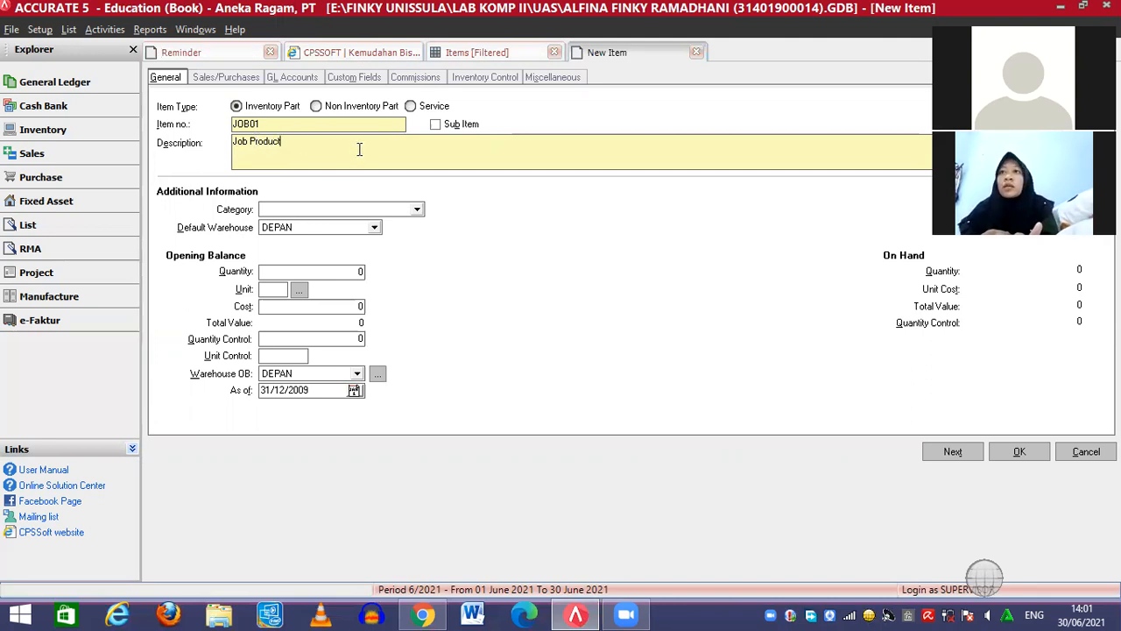
left_click(277, 290)
type("H")
key("BackSpace")
type("Job")
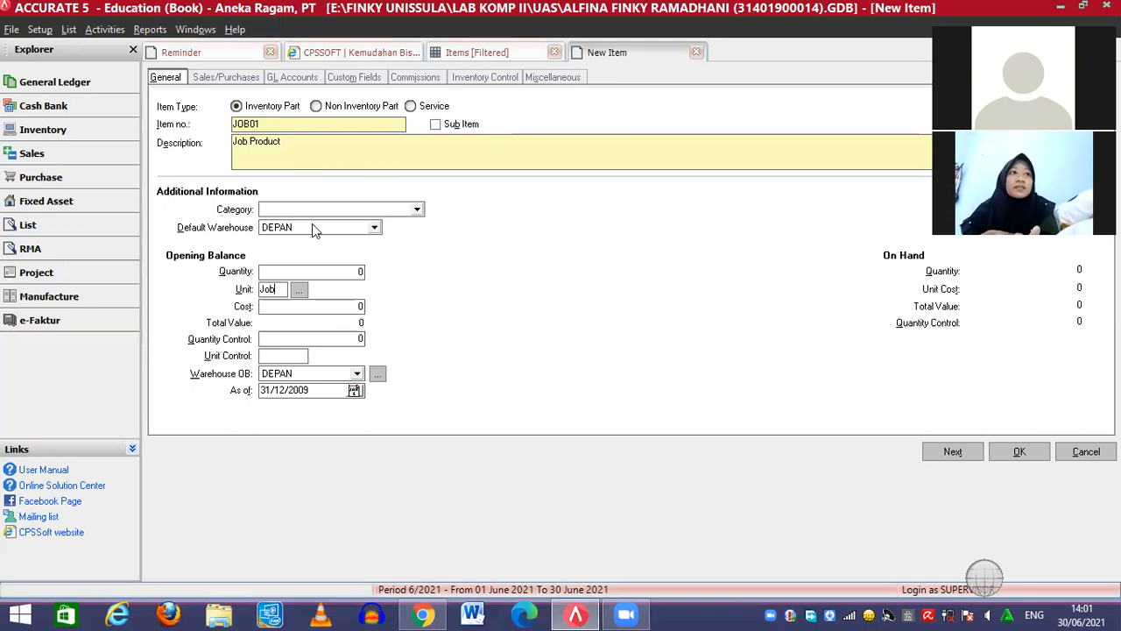
left_click(286, 76)
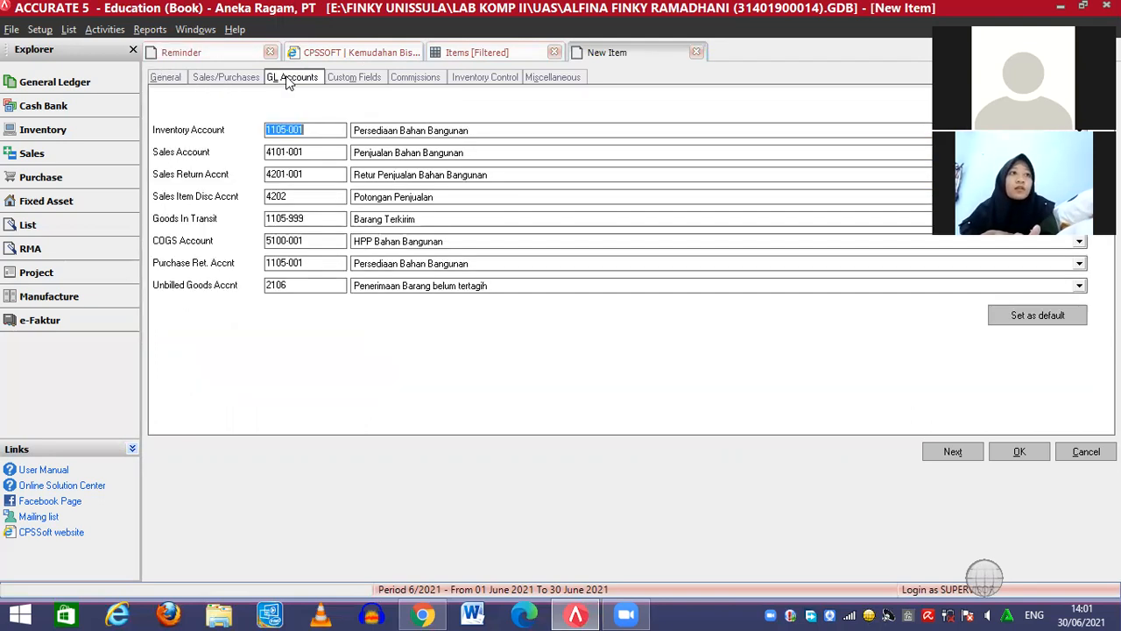
Set JOB01's inventory, sales and sales return accounts to Persediaan, Penjualan and Retur Penjualan Pesanan
left_click(441, 131)
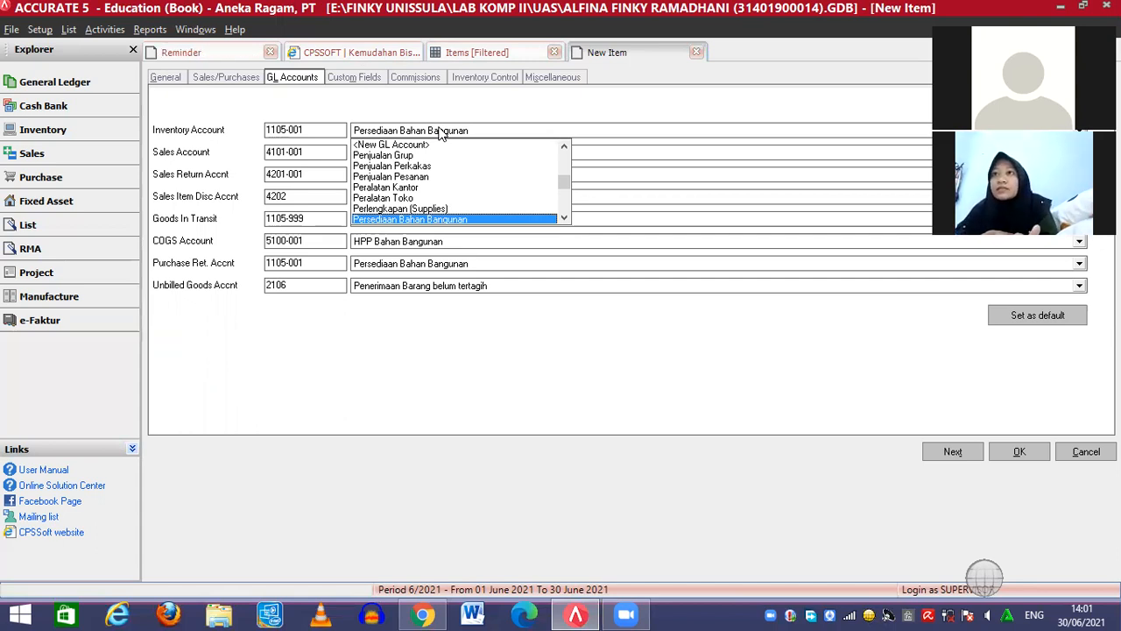
left_click(567, 218)
left_click(566, 219)
left_click(567, 218)
left_click(567, 218)
left_click(567, 218)
left_click(565, 218)
left_click(565, 218)
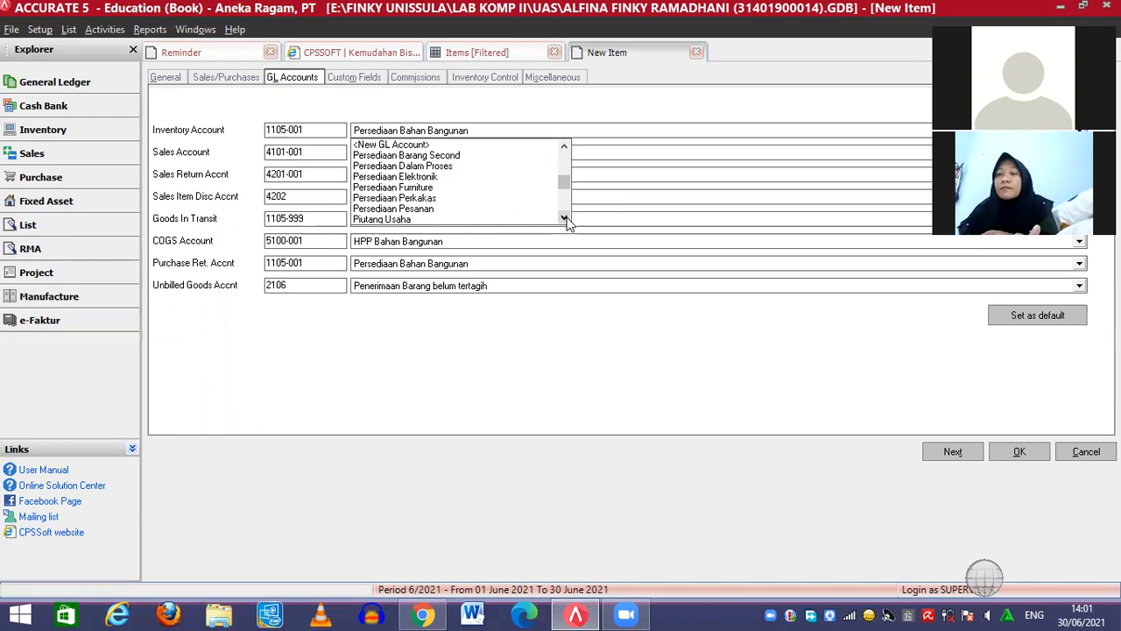
left_click(442, 210)
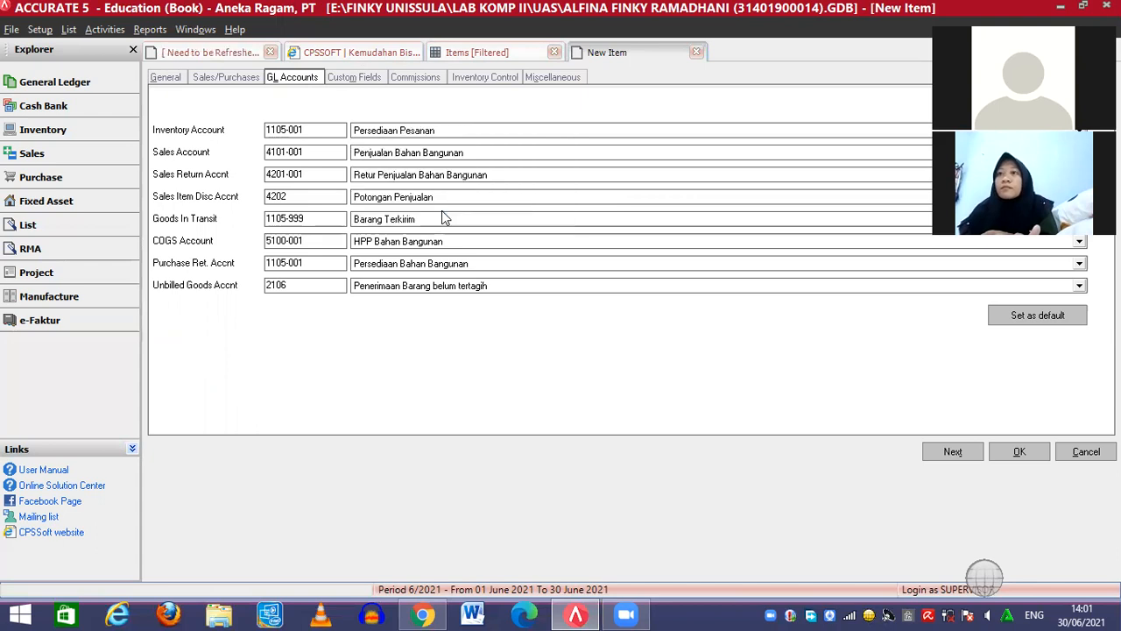
left_click(396, 156)
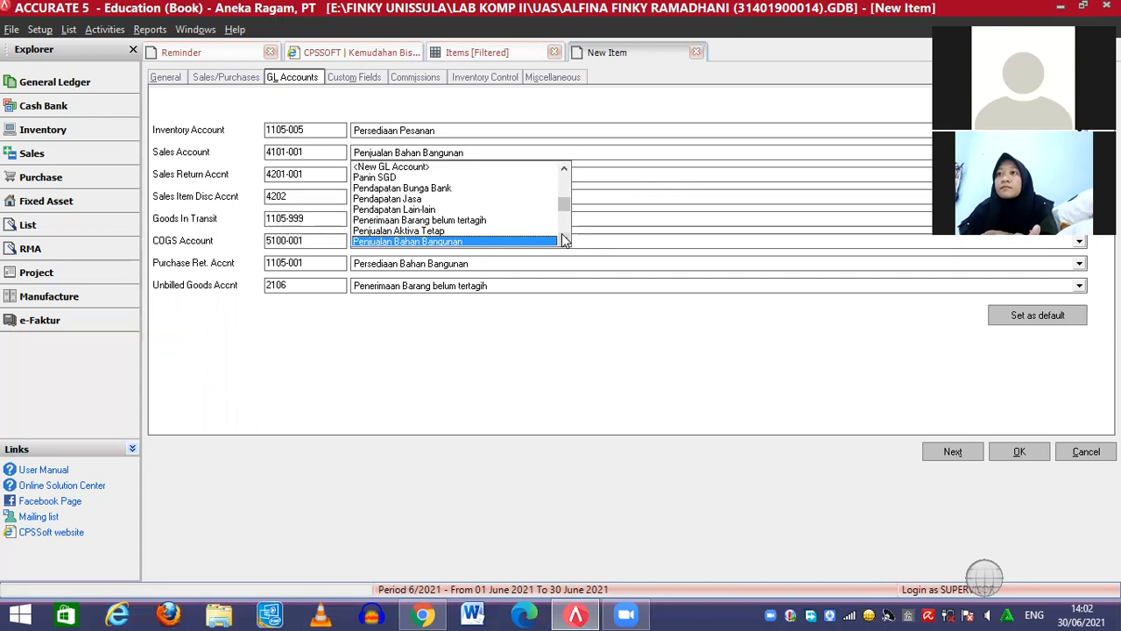
scroll(563, 238, "down", 2)
scroll(565, 240, "down", 1)
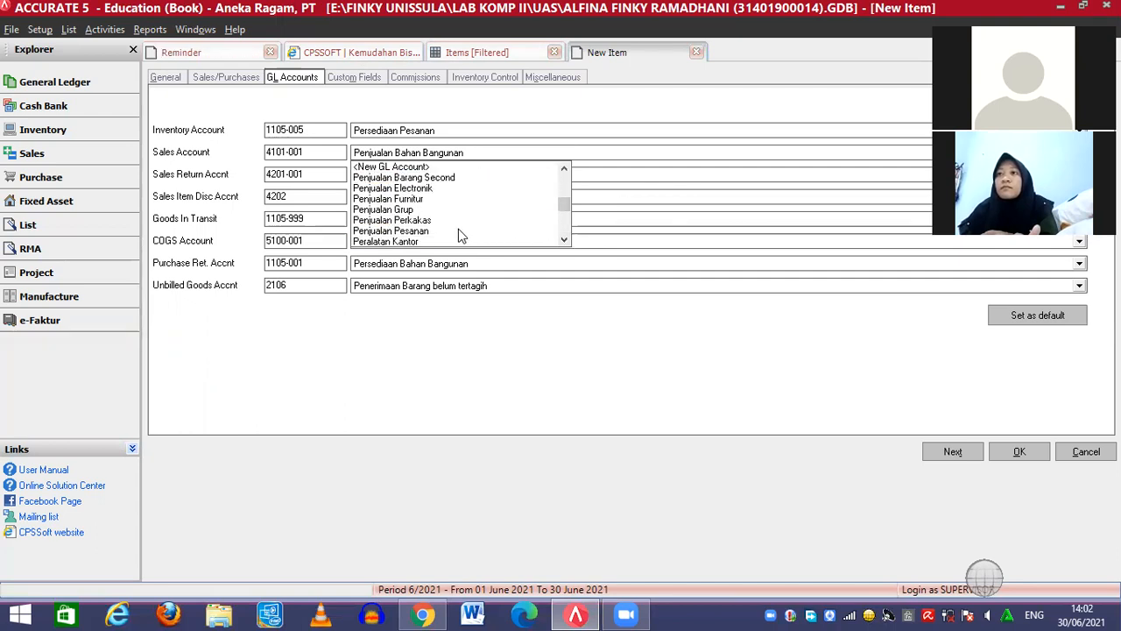
left_click(434, 231)
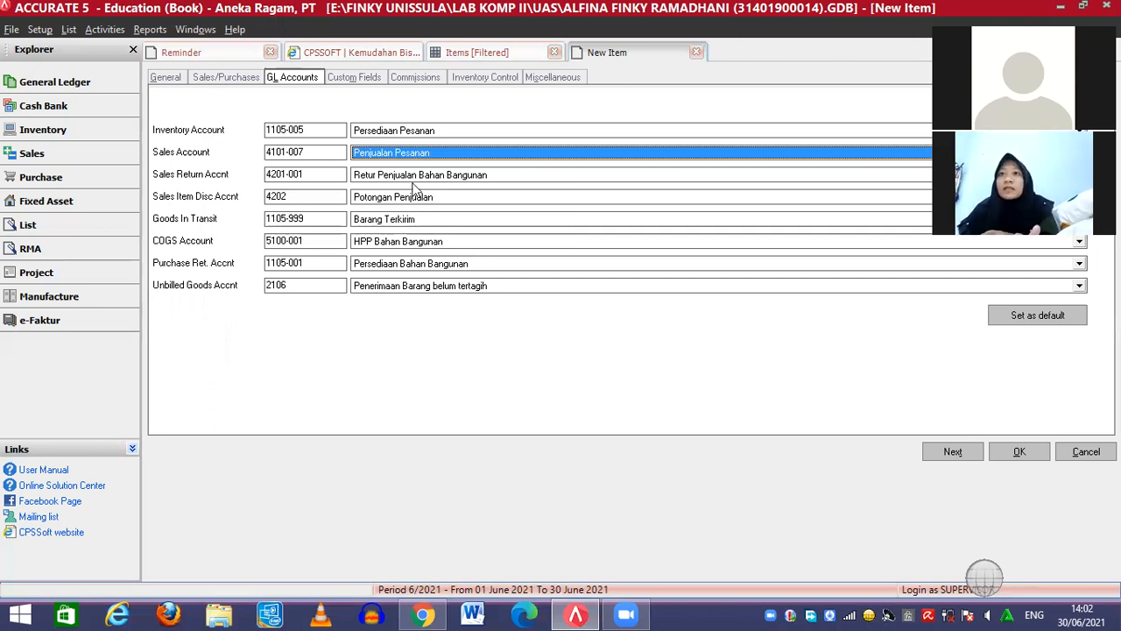
left_click(397, 180)
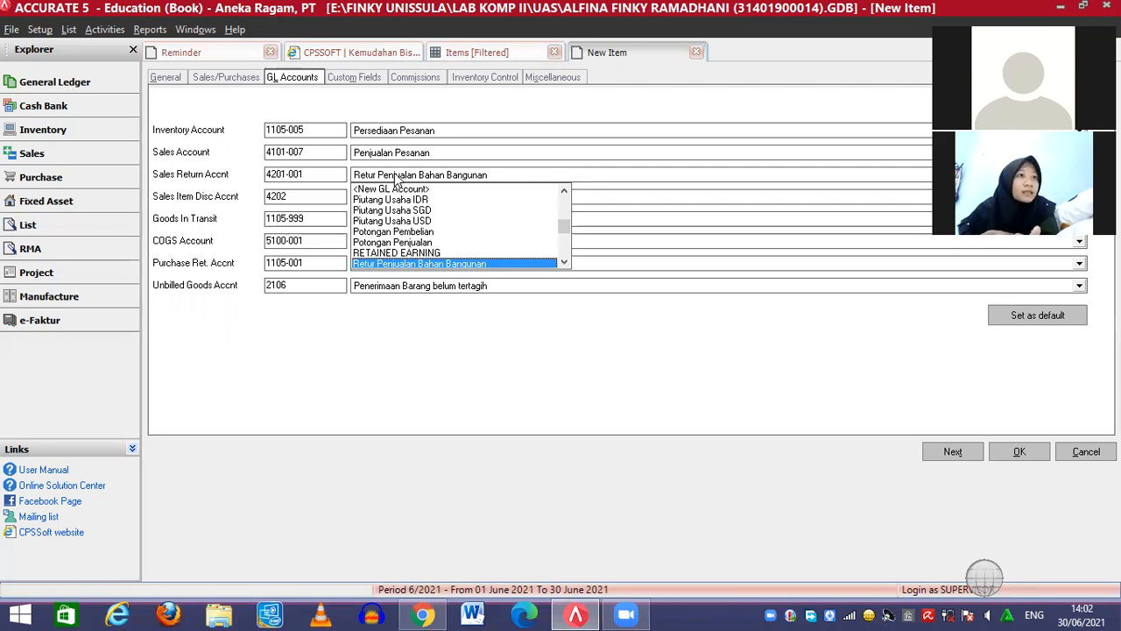
left_click(564, 263)
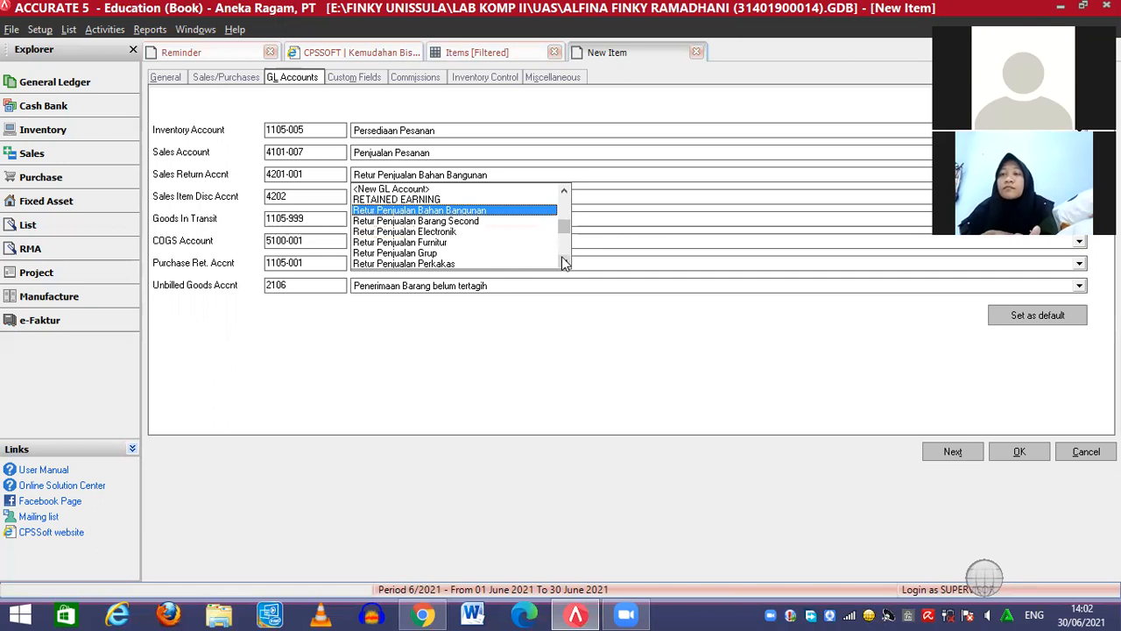
left_click(565, 262)
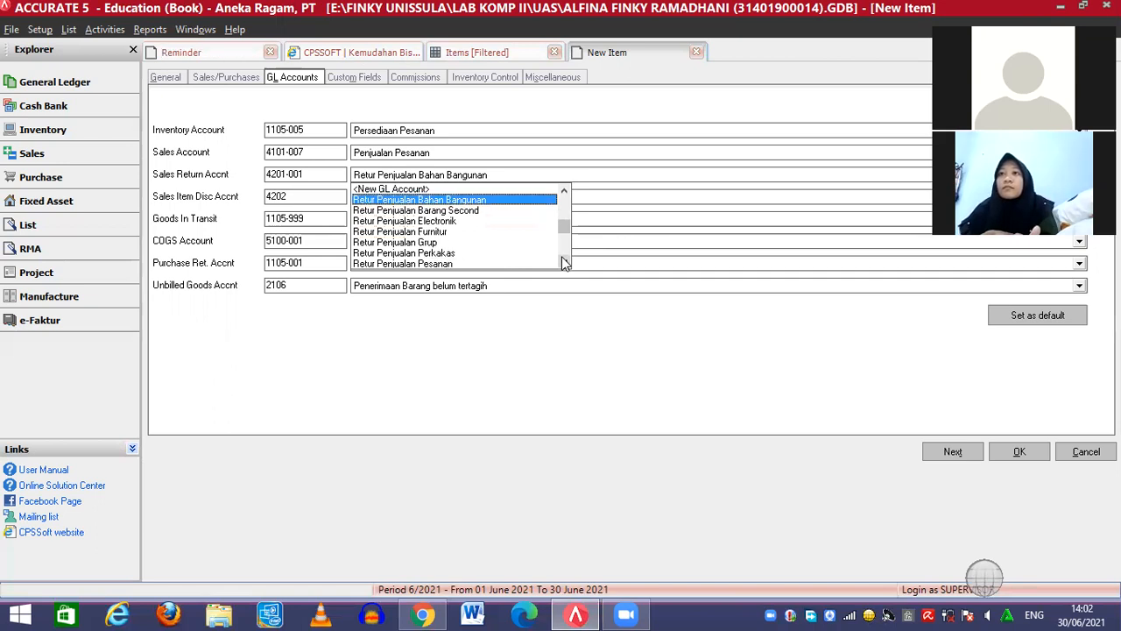
left_click(470, 263)
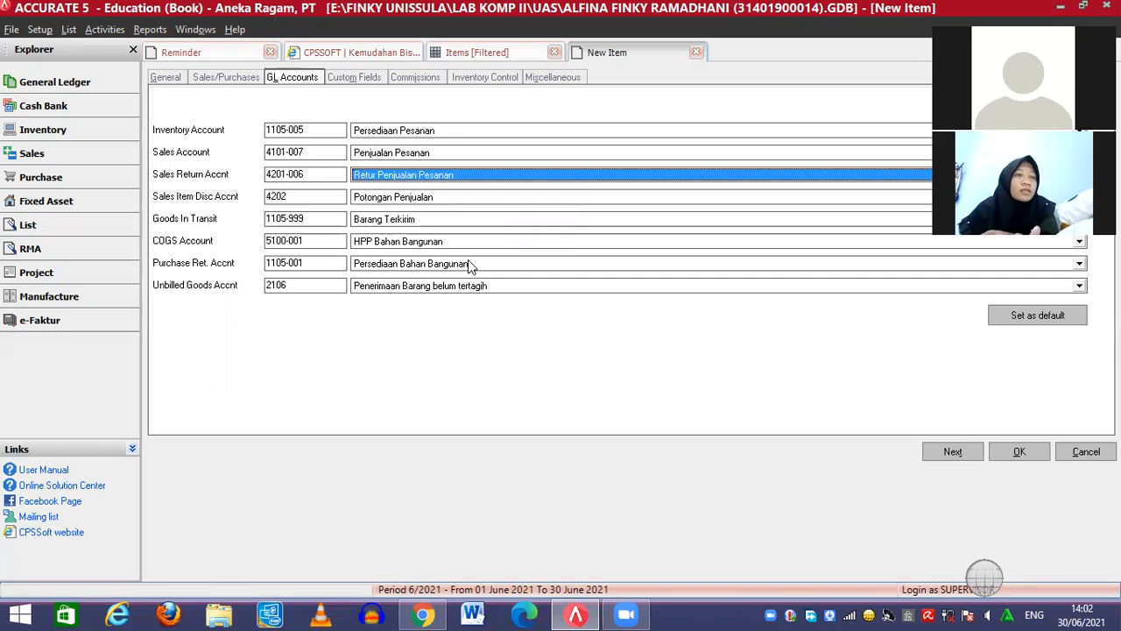
Set COGS to HPP Pesanan and purchase return to Persediaan Pesanan, then save JOB01
left_click(423, 246)
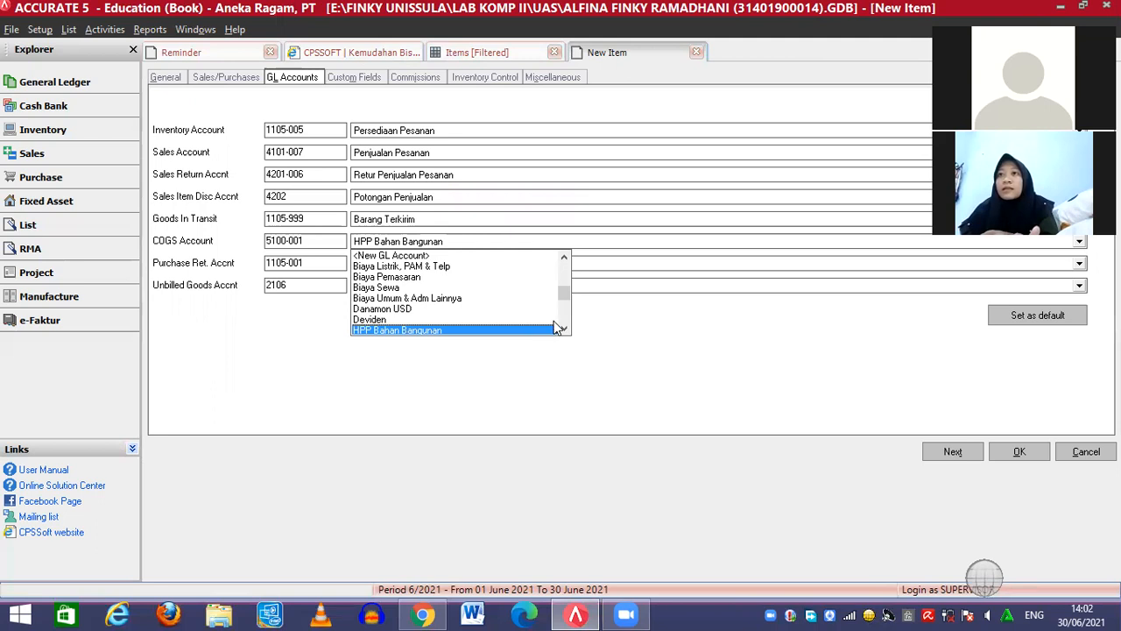
scroll(557, 328, "down", 3)
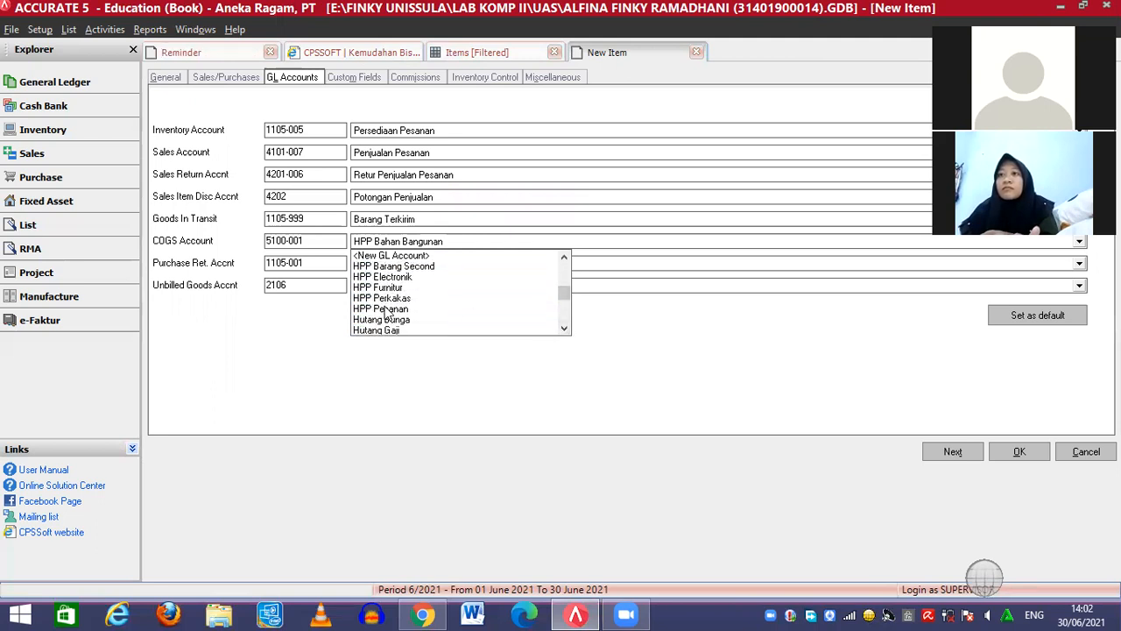
left_click(385, 309)
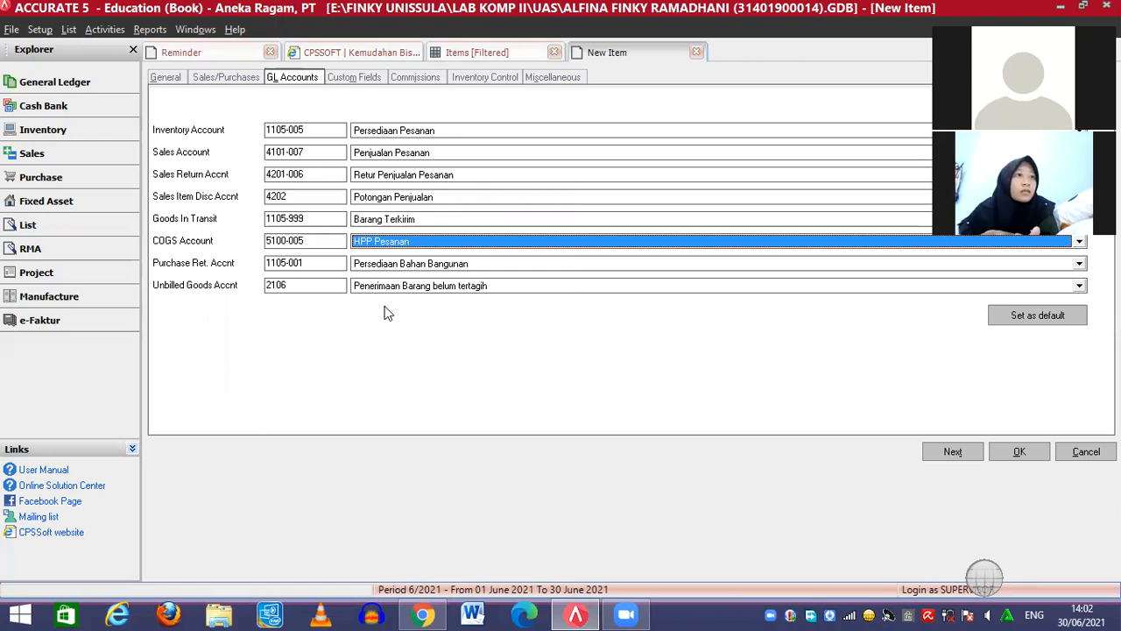
left_click(432, 269)
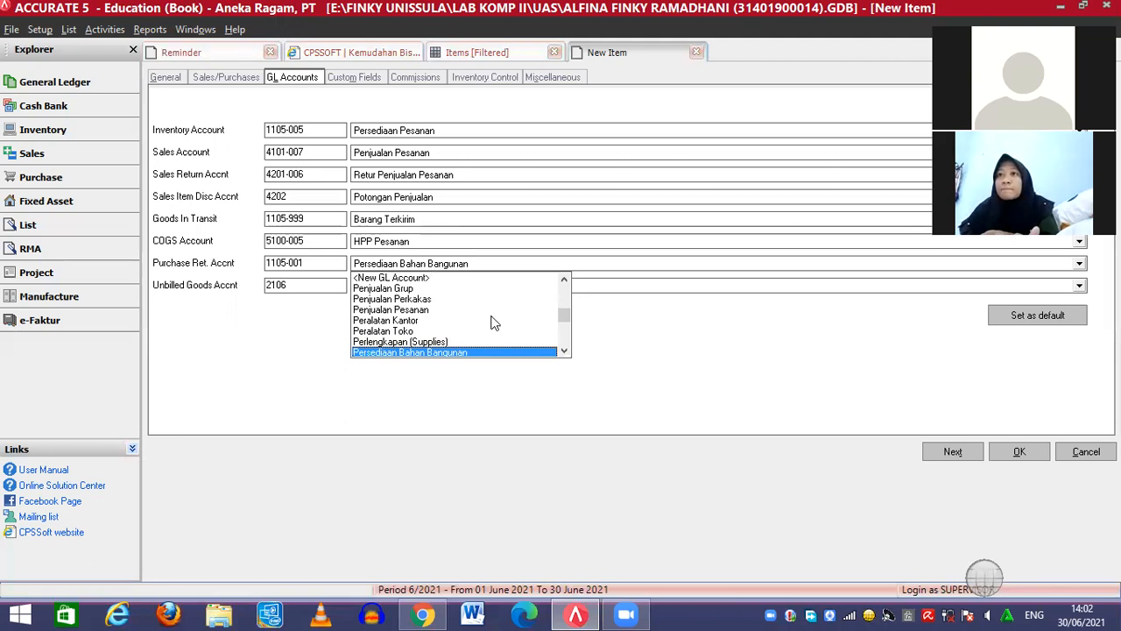
left_click(564, 352)
left_click(564, 351)
left_click(564, 351)
left_click(564, 351)
left_click(564, 351)
left_click(564, 351)
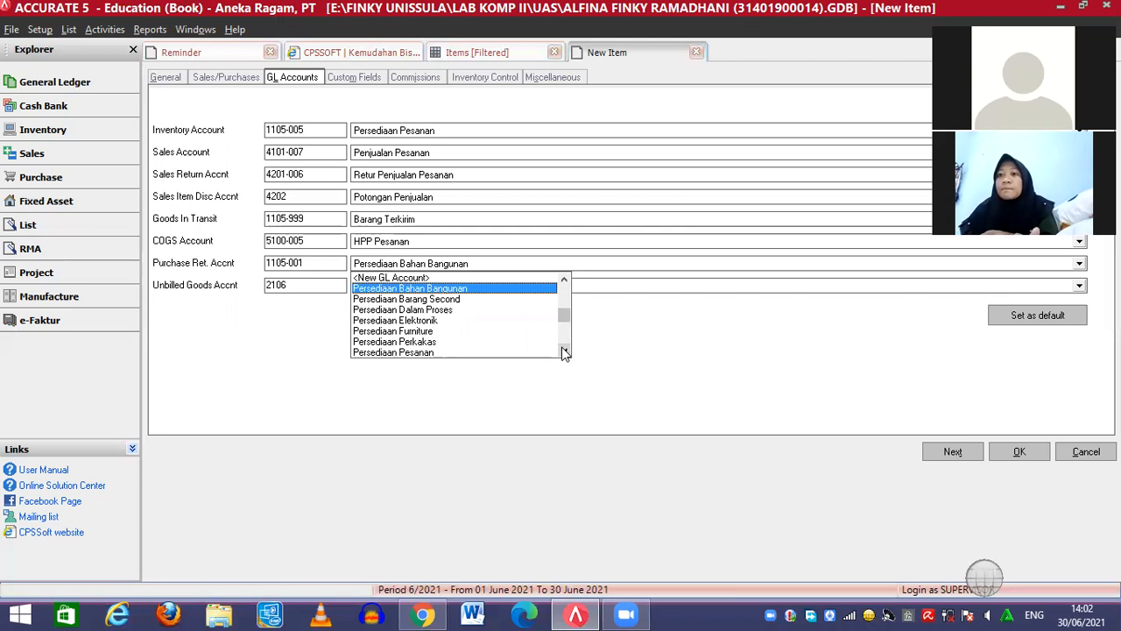
left_click(564, 351)
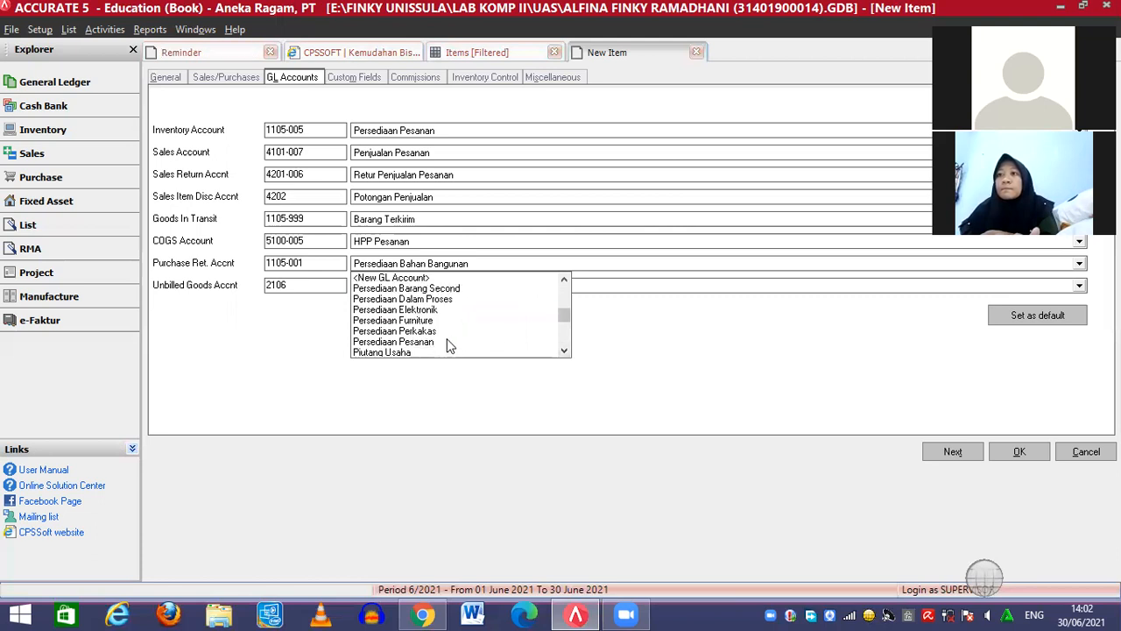
left_click(447, 344)
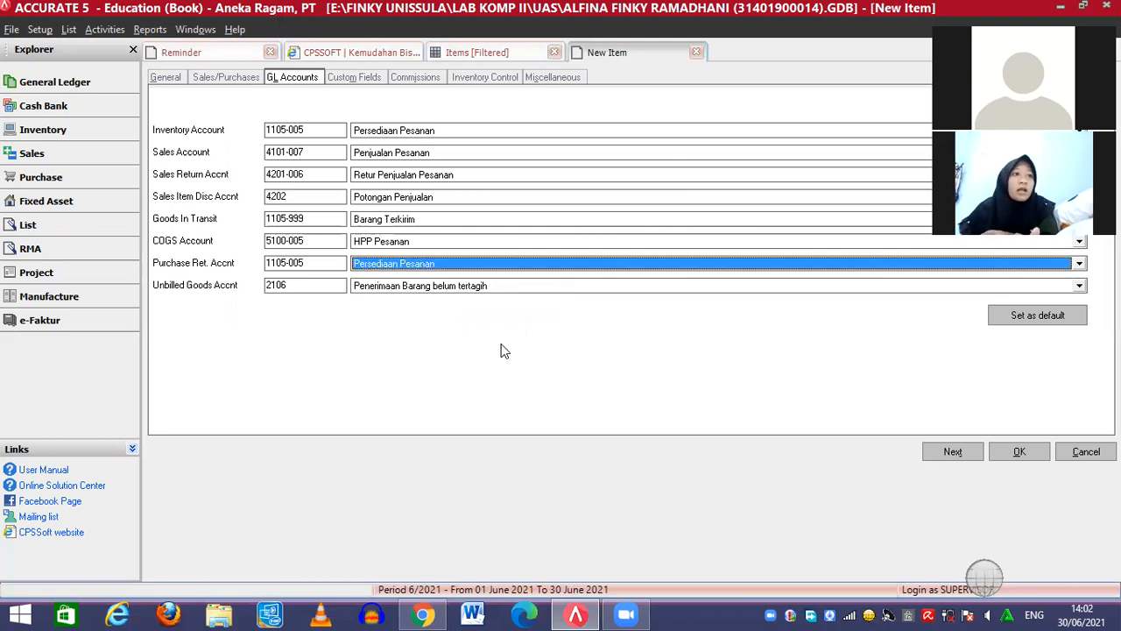
left_click(1019, 452)
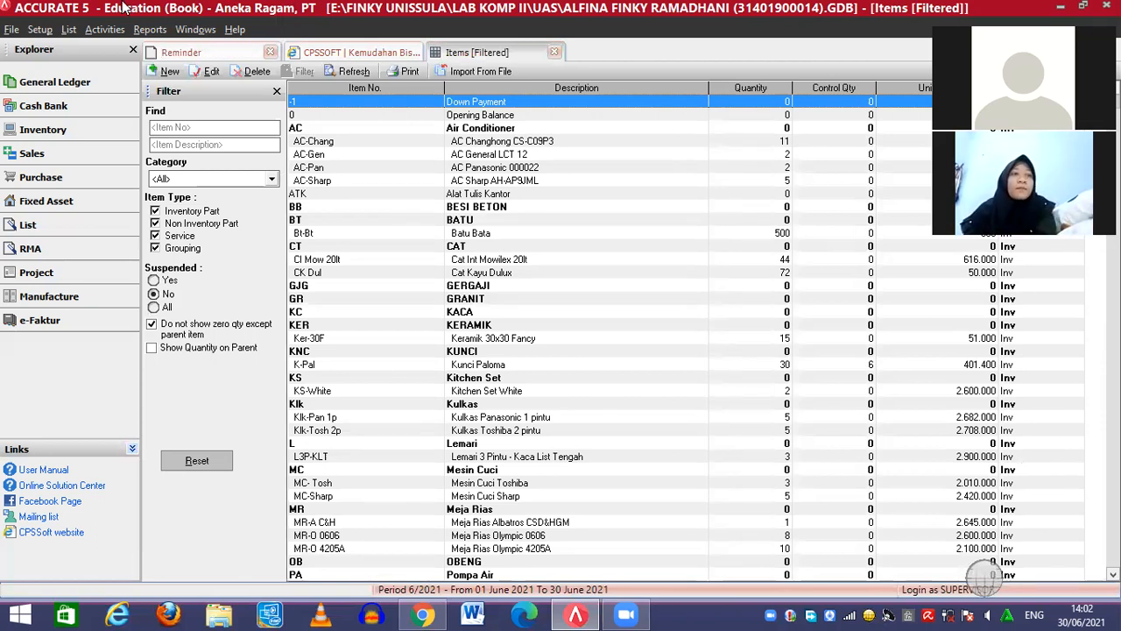
Open a new Job Cost Roll Over from the Activities menu
left_click(78, 29)
left_click(99, 30)
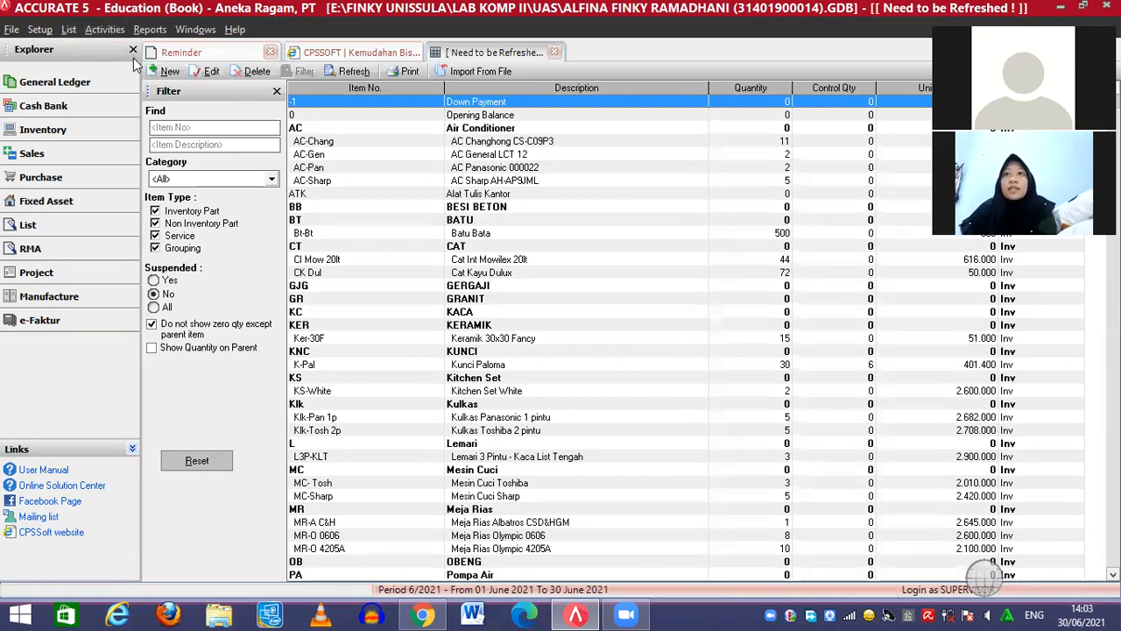
left_click(110, 30)
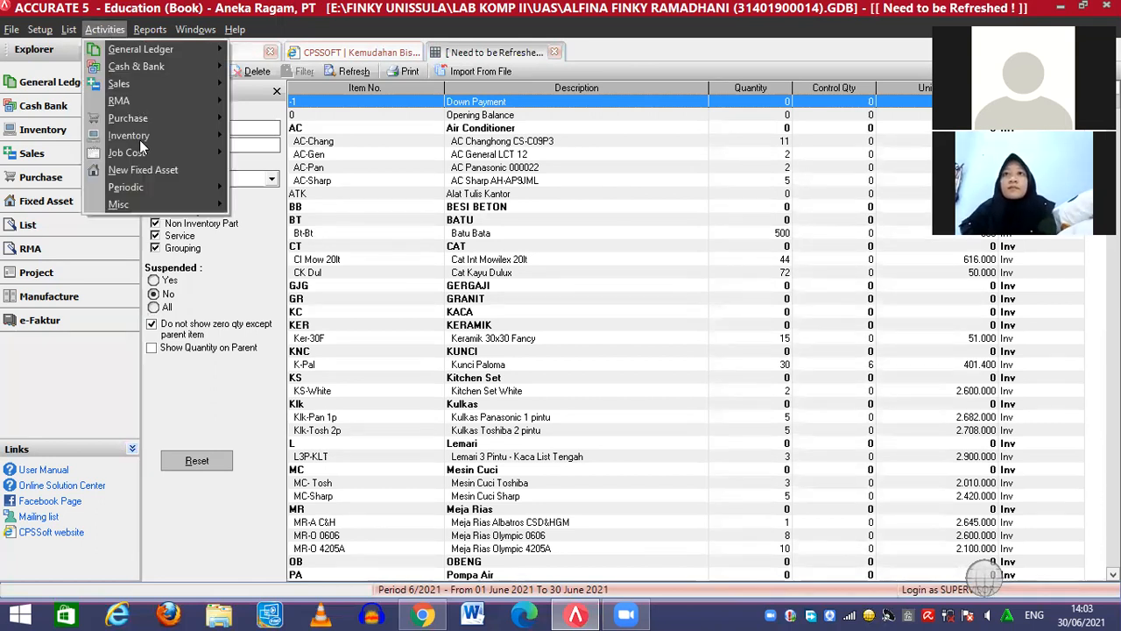
mouse_move(139, 147)
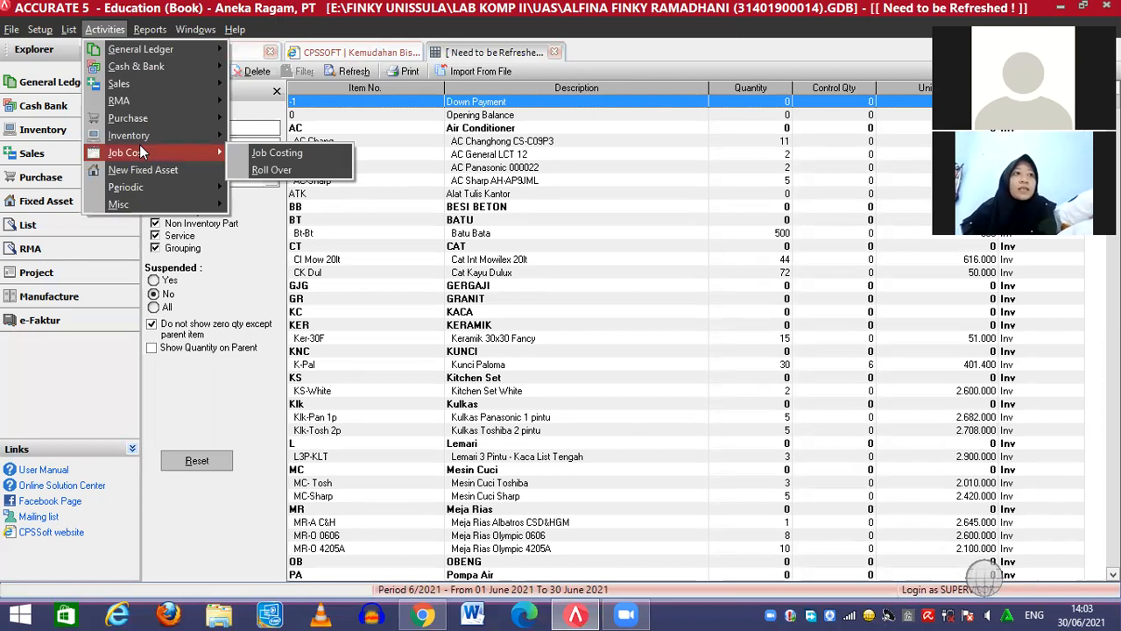
left_click(258, 171)
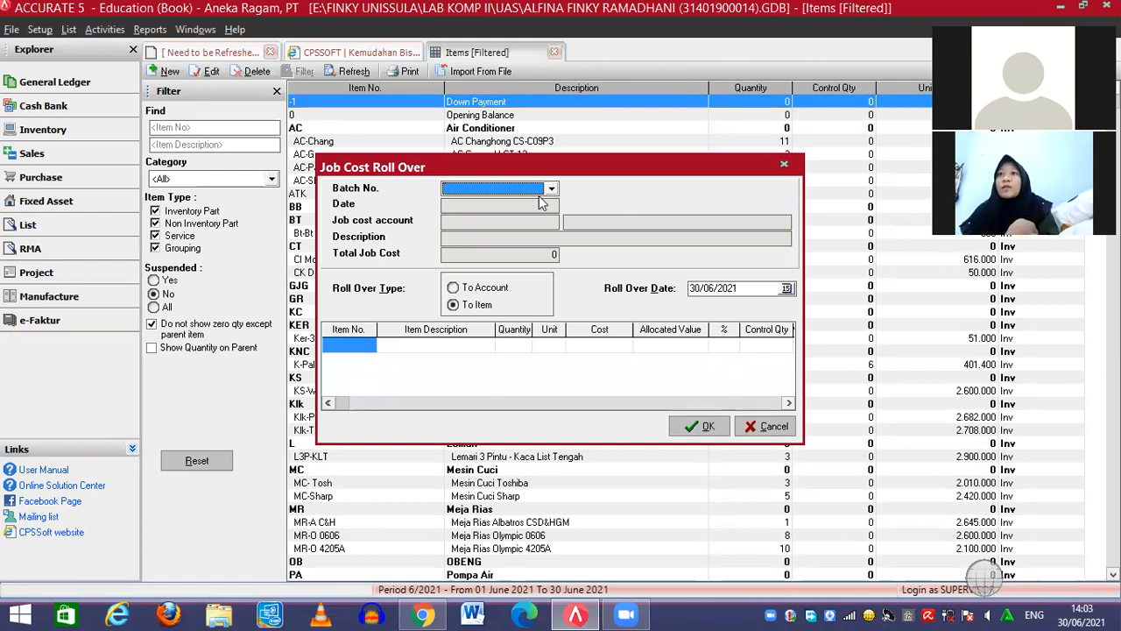
Select batch JC-10-002 and set the roll over date to 26/01/2010
left_click(552, 188)
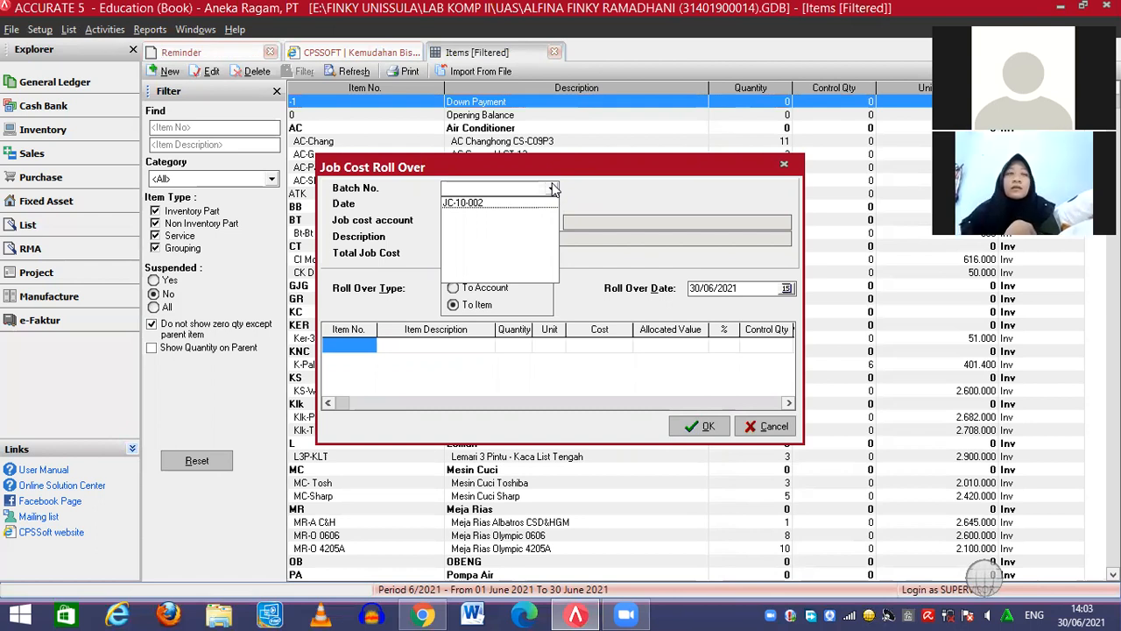
left_click(495, 204)
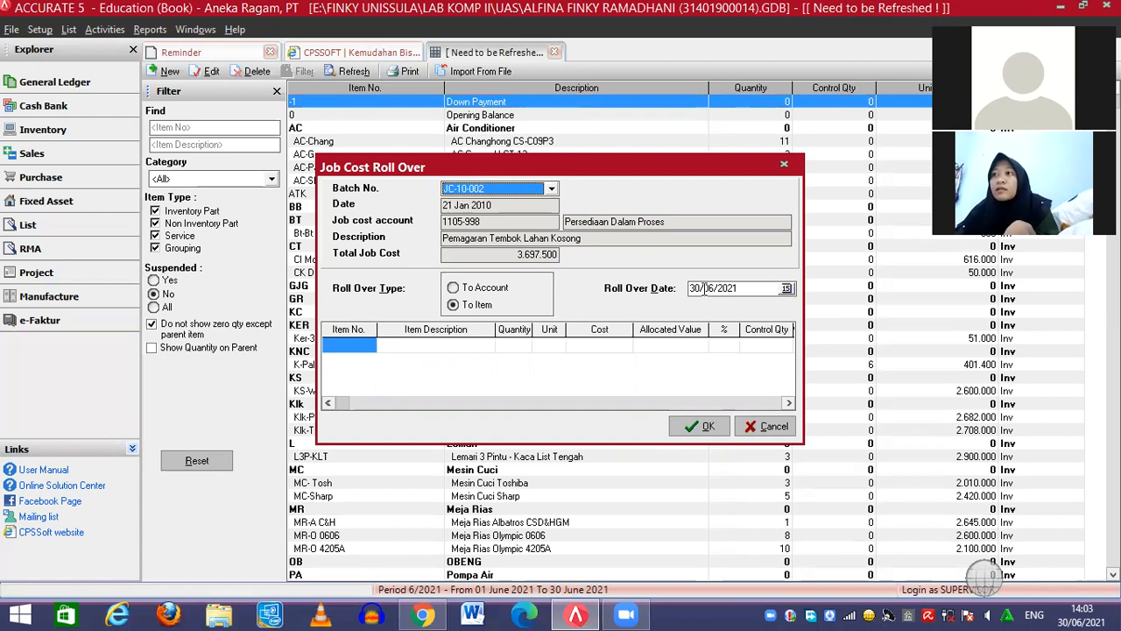
left_click(705, 289)
key("Left")
type("26/01/2010")
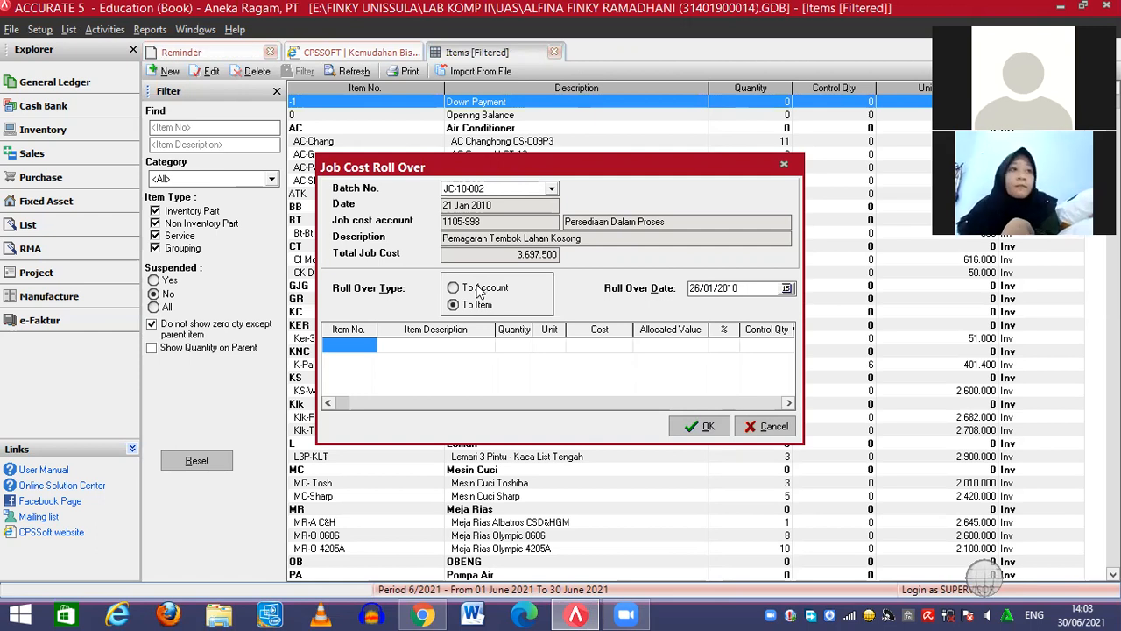
Roll JC-10-002 into item JOB01 Job Product with quantity 1, then confirm
double_click(368, 347)
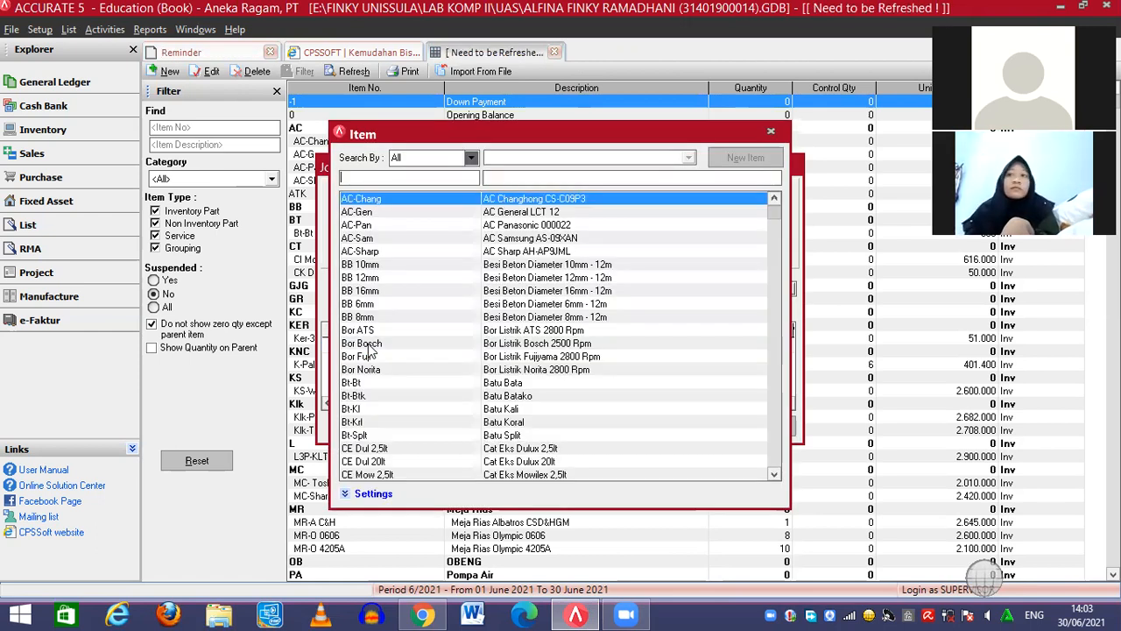
left_click(525, 179)
type("job")
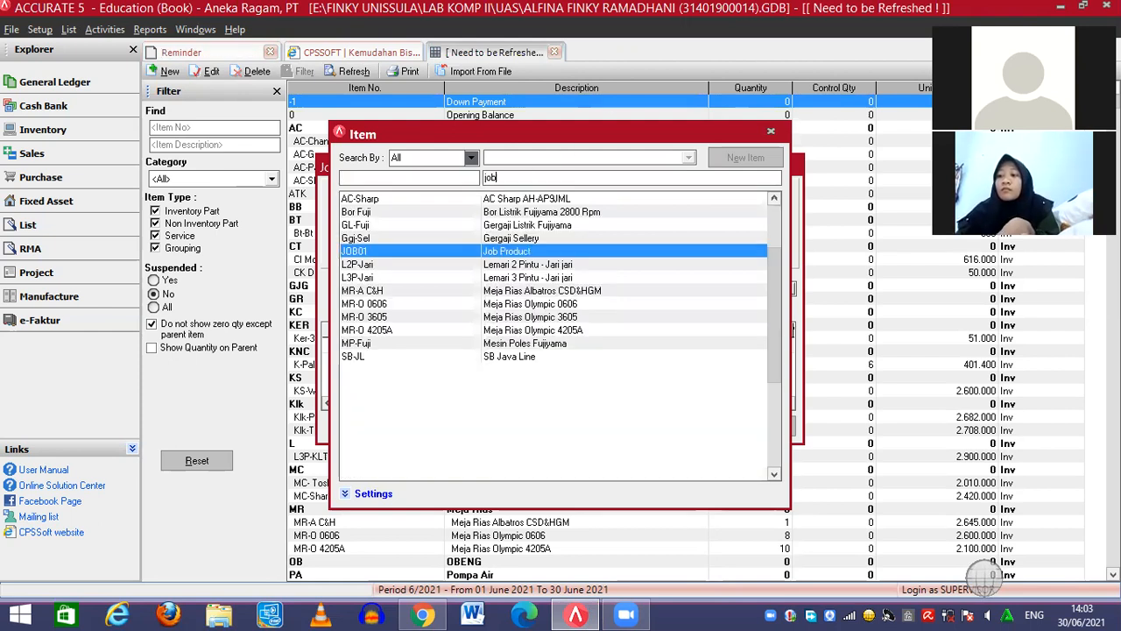
type(" produ")
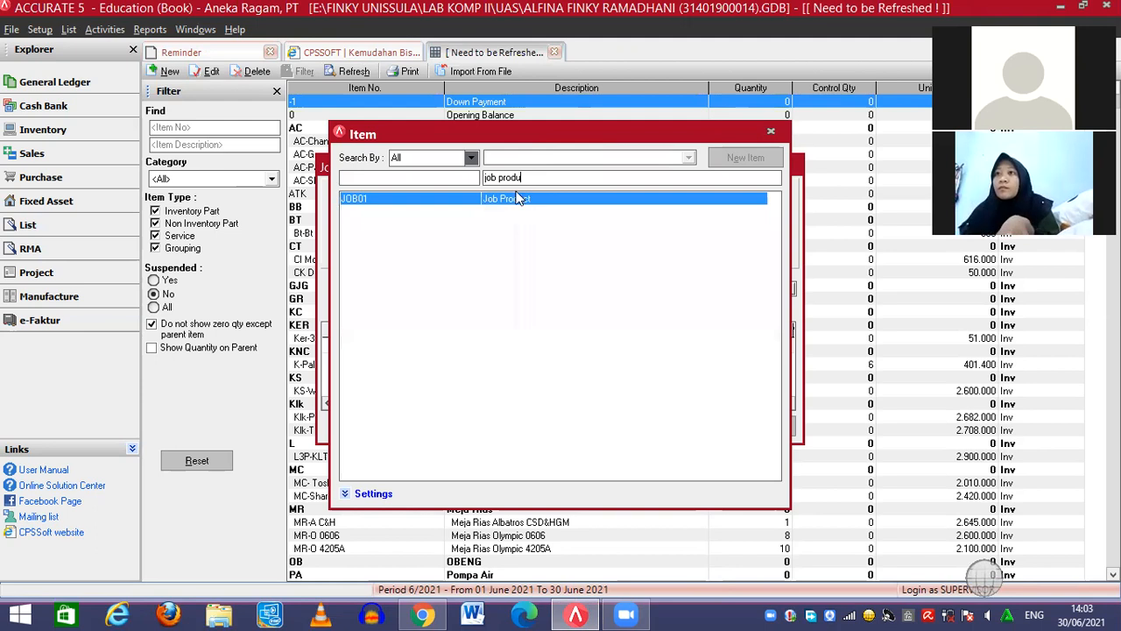
double_click(517, 200)
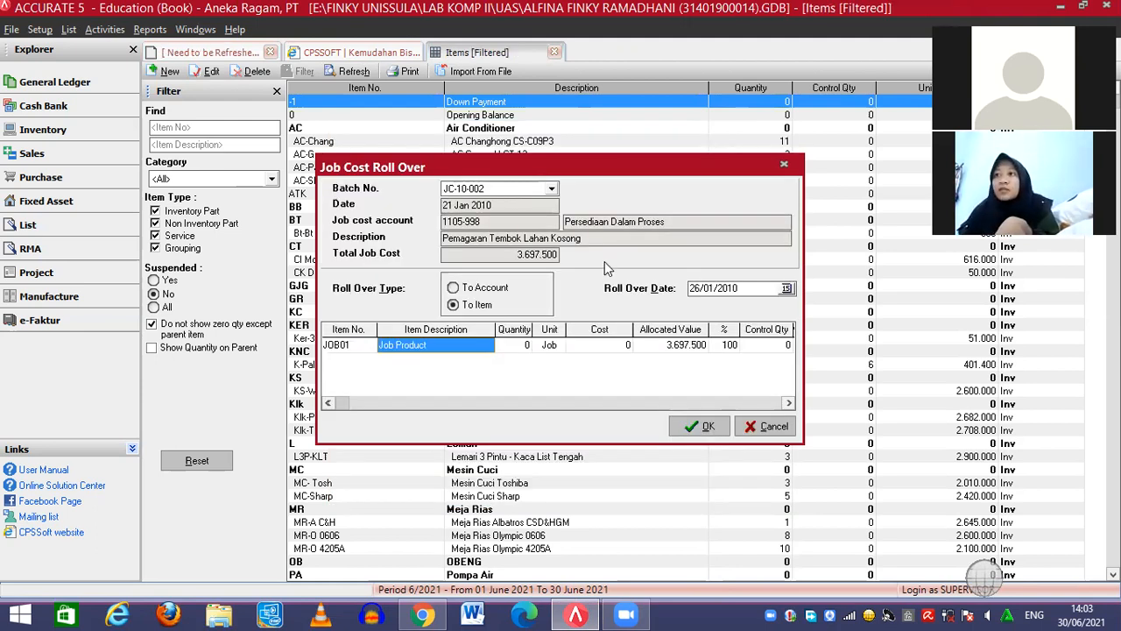
left_click(523, 346)
type("1")
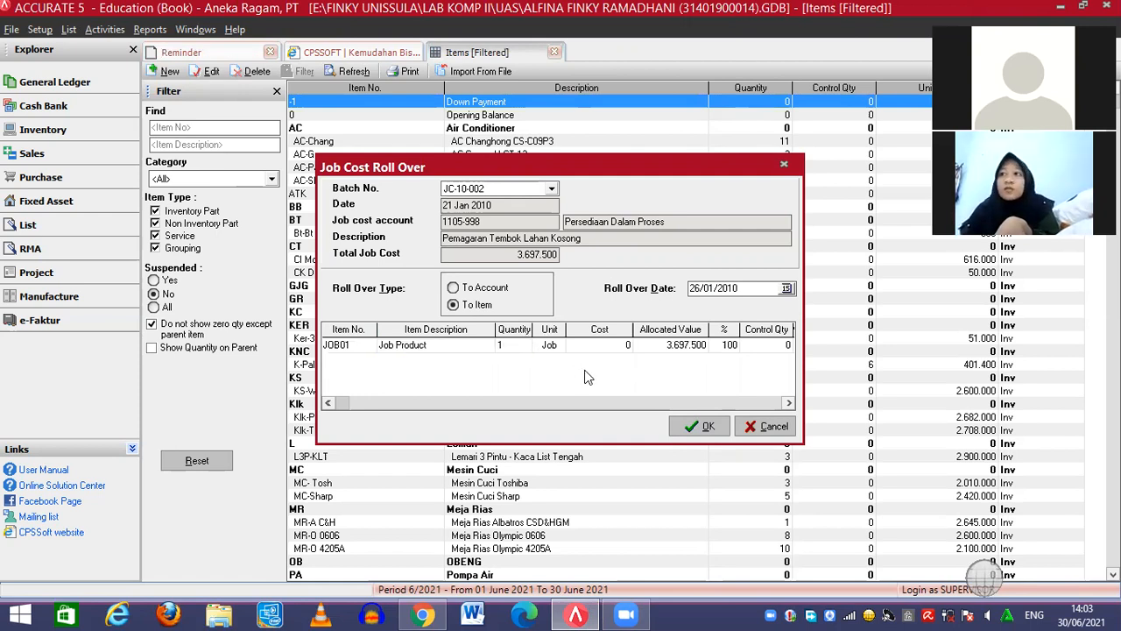
left_click(691, 426)
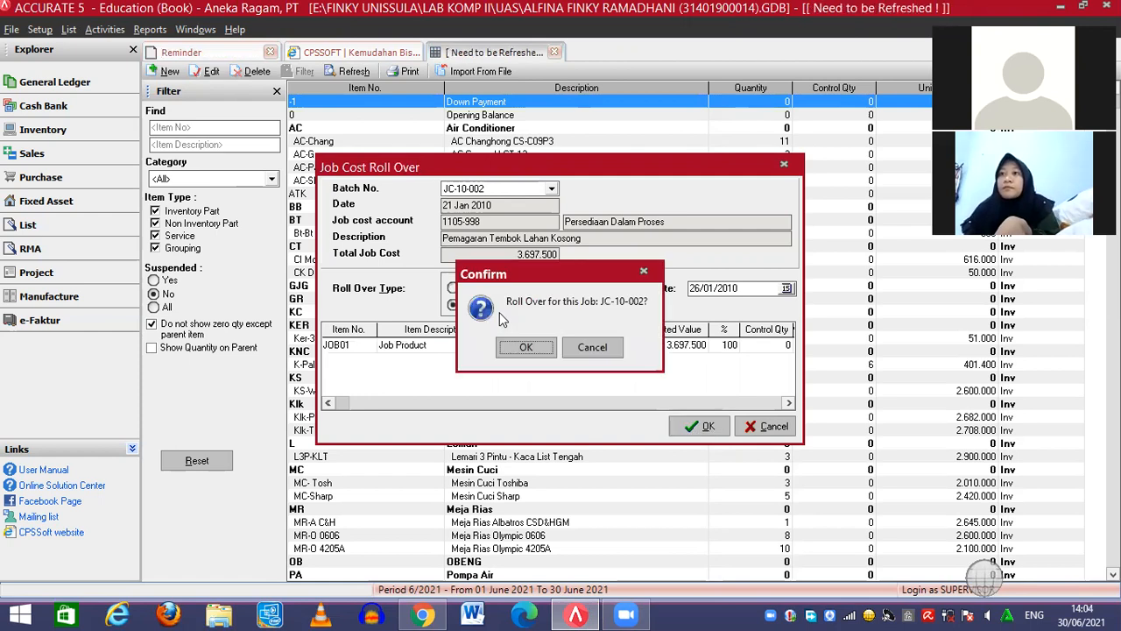
left_click(520, 351)
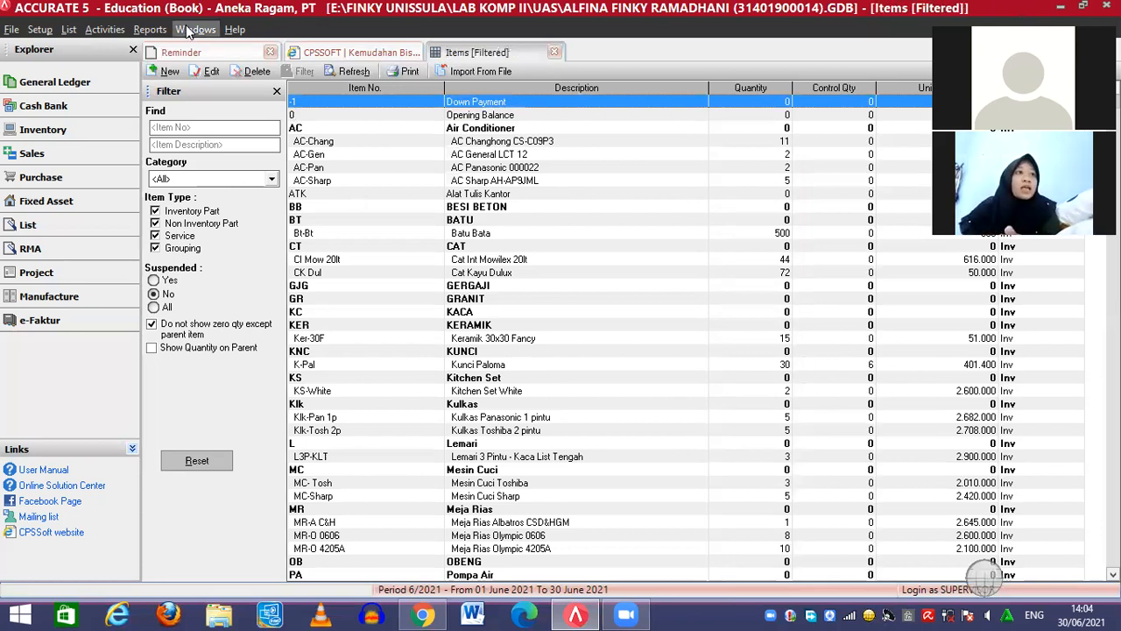
Start a new sales invoice for customer PT. Sentosa
left_click(101, 29)
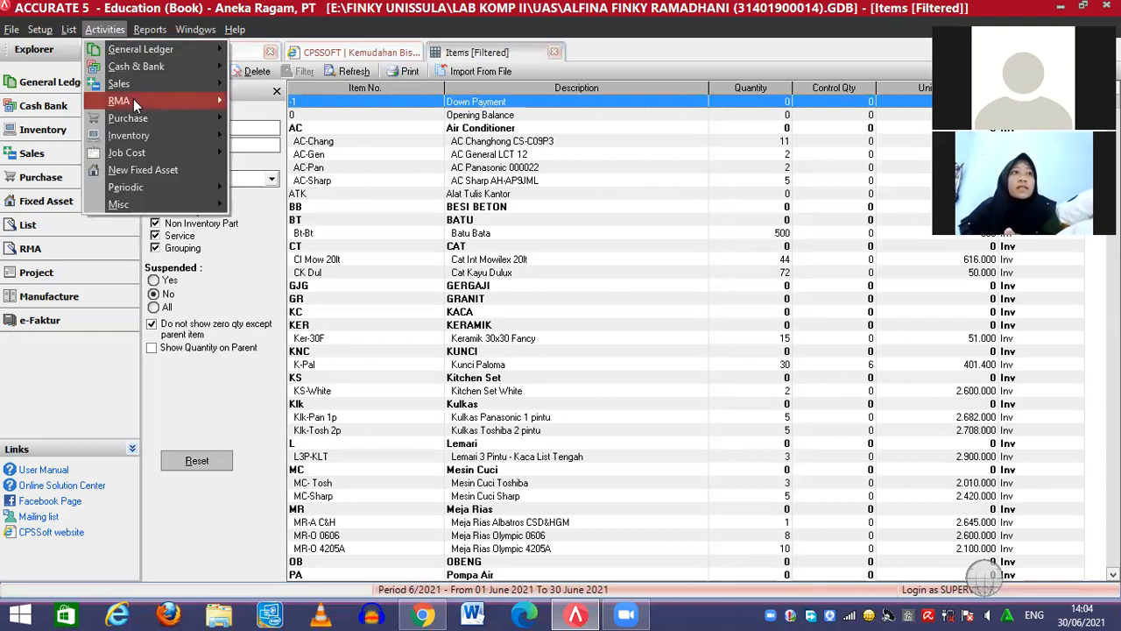
mouse_move(133, 99)
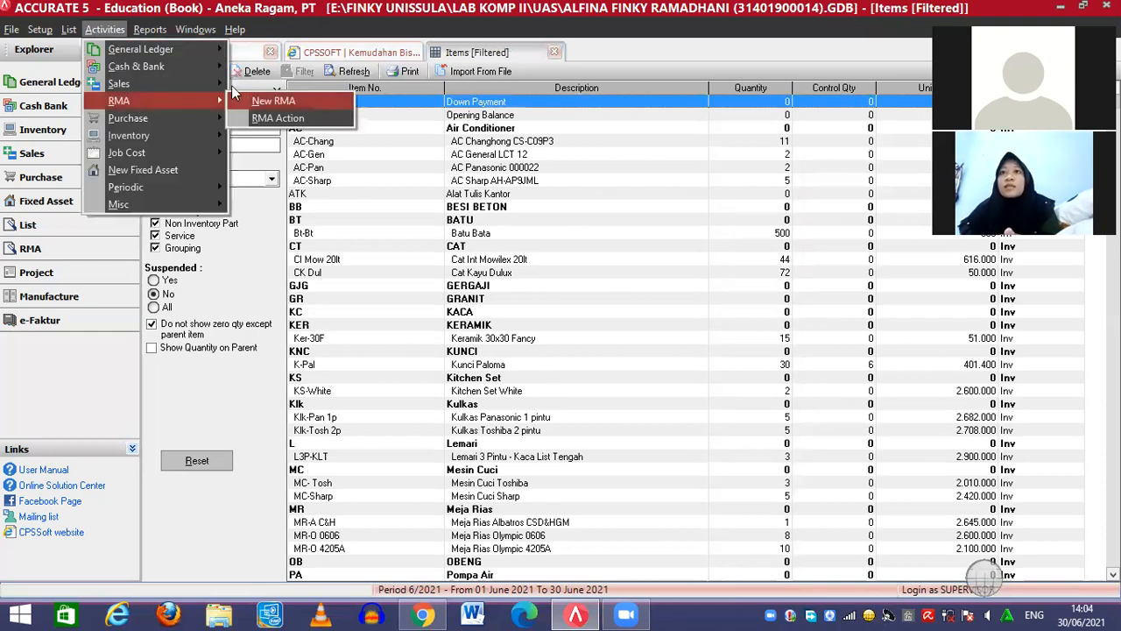
mouse_move(219, 84)
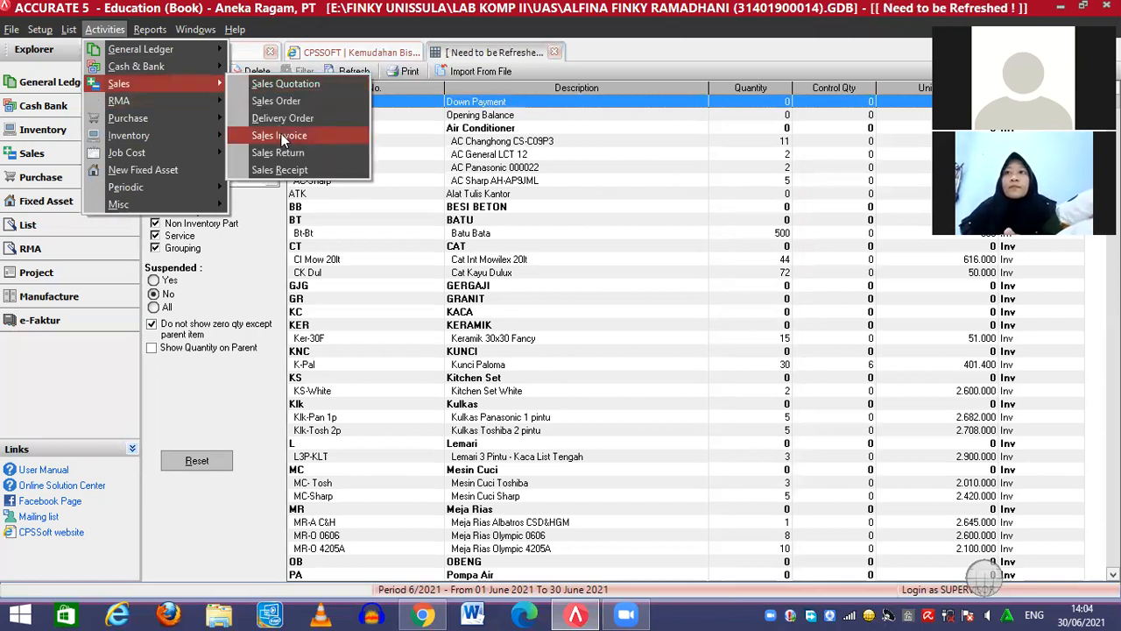
left_click(281, 135)
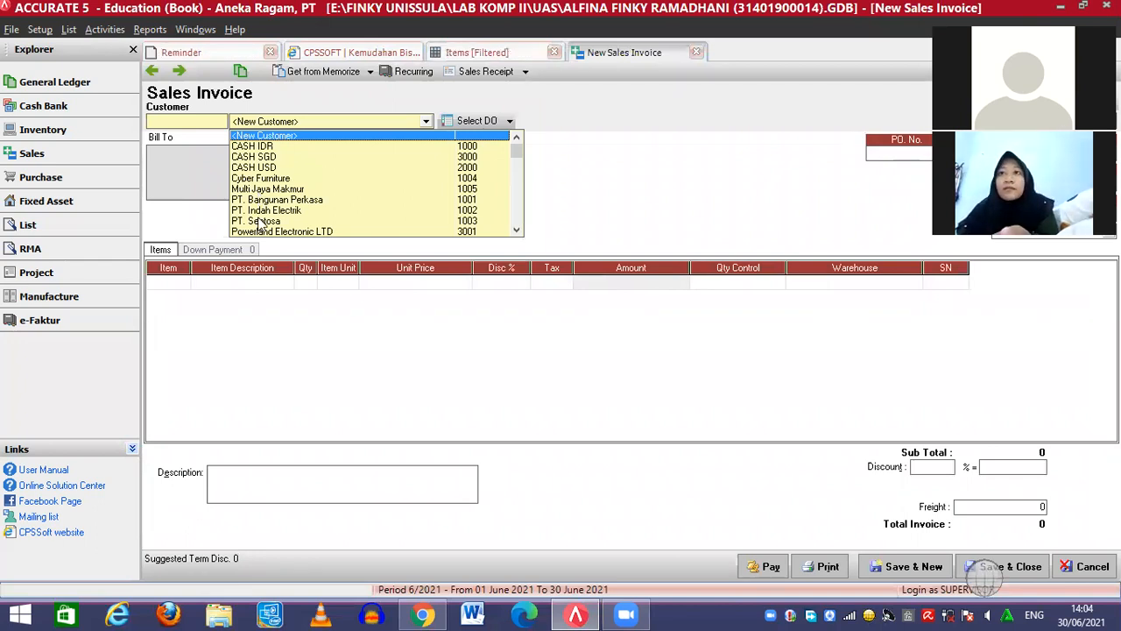
left_click(260, 222)
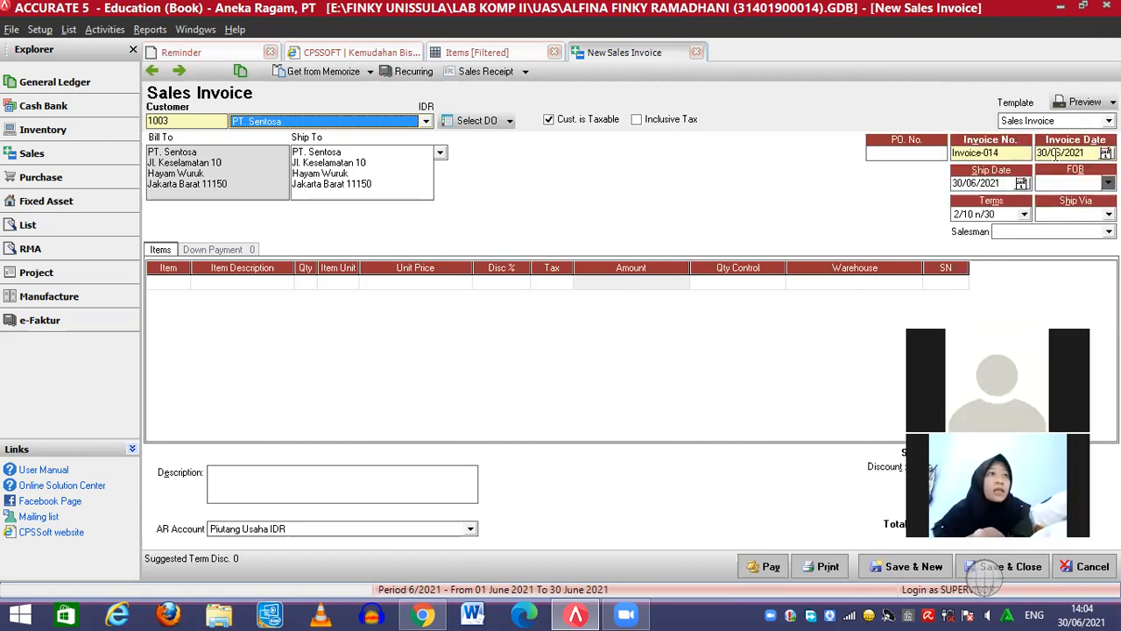
Set invoice and ship dates to 26/01/2010 and ship via Direct
left_click(1057, 153)
key("Left")
key("Left")
key("Left")
key("Left")
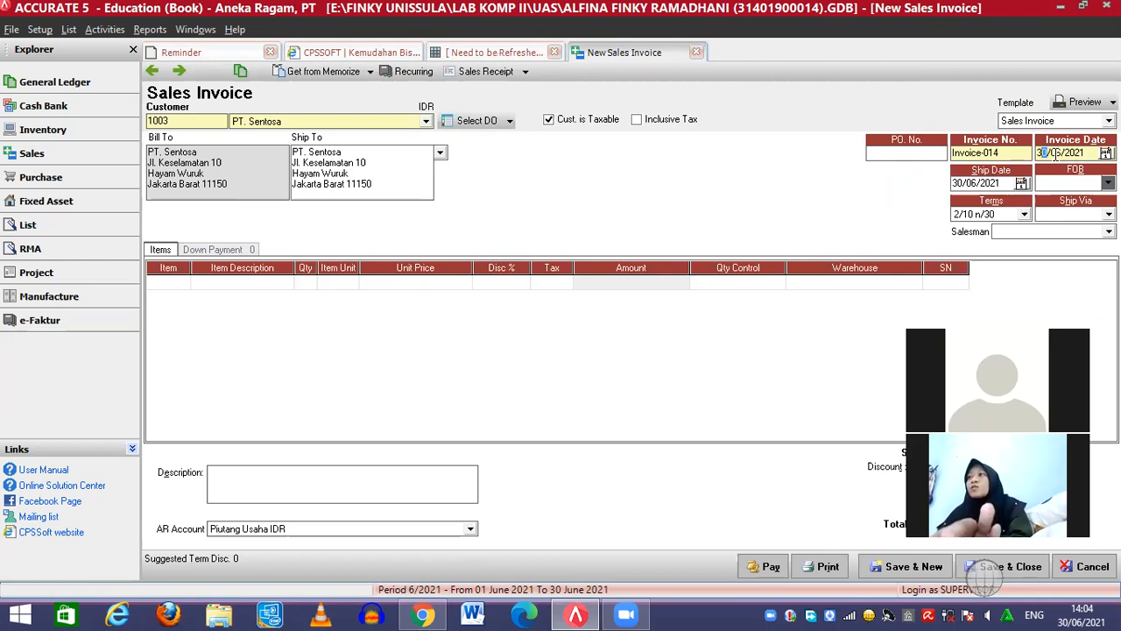
type("26012010")
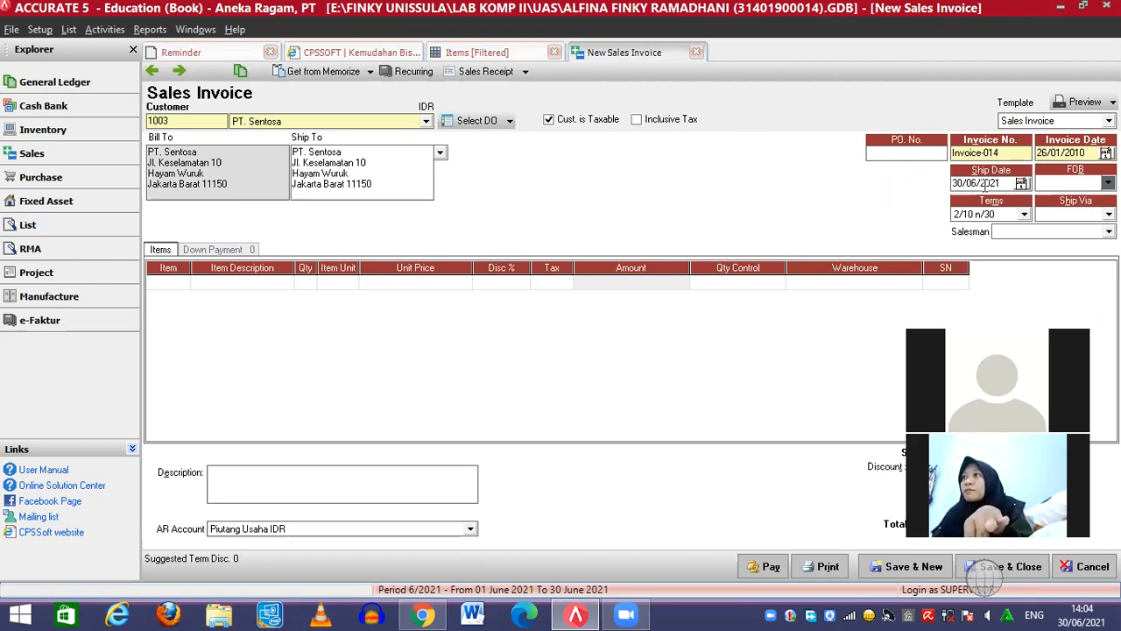
left_click(975, 183)
type("26/01/2010")
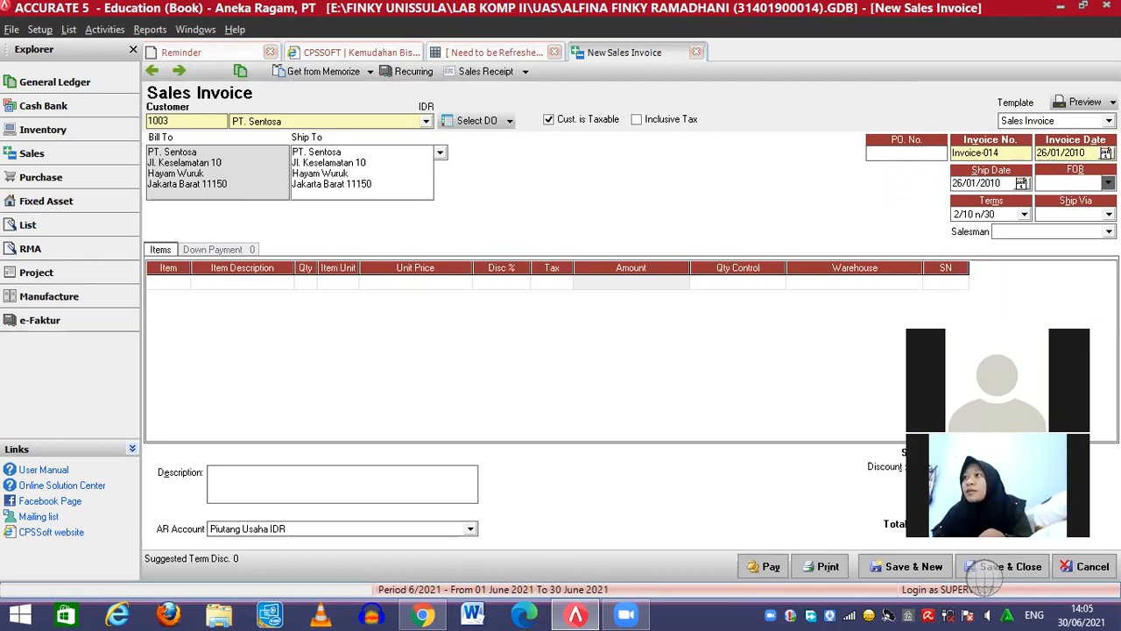
left_click(1089, 215)
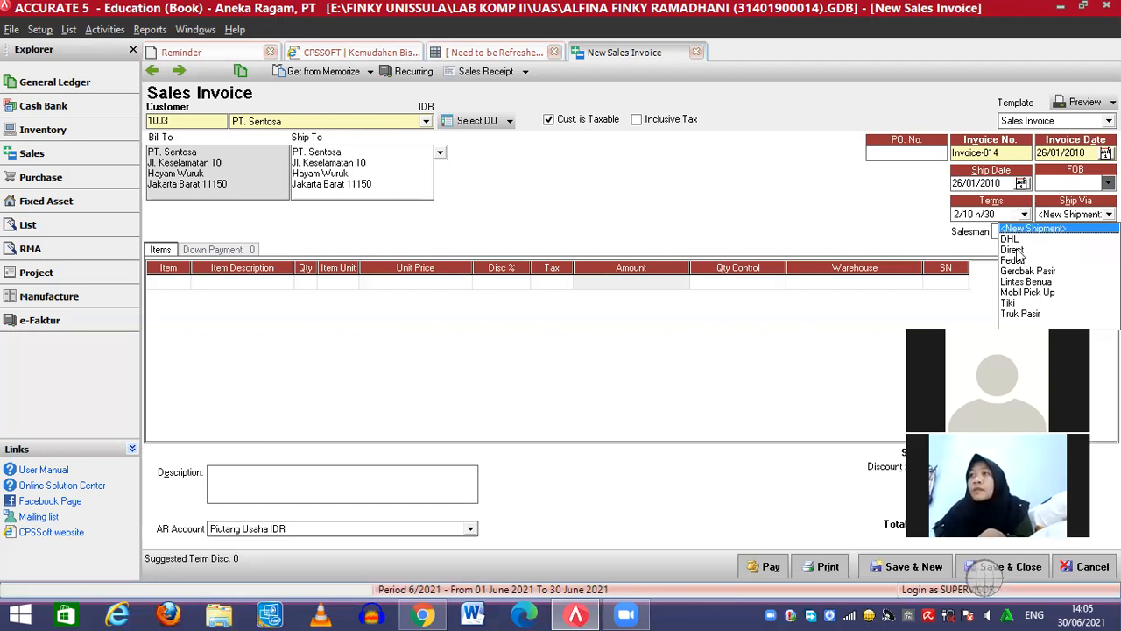
left_click(1014, 250)
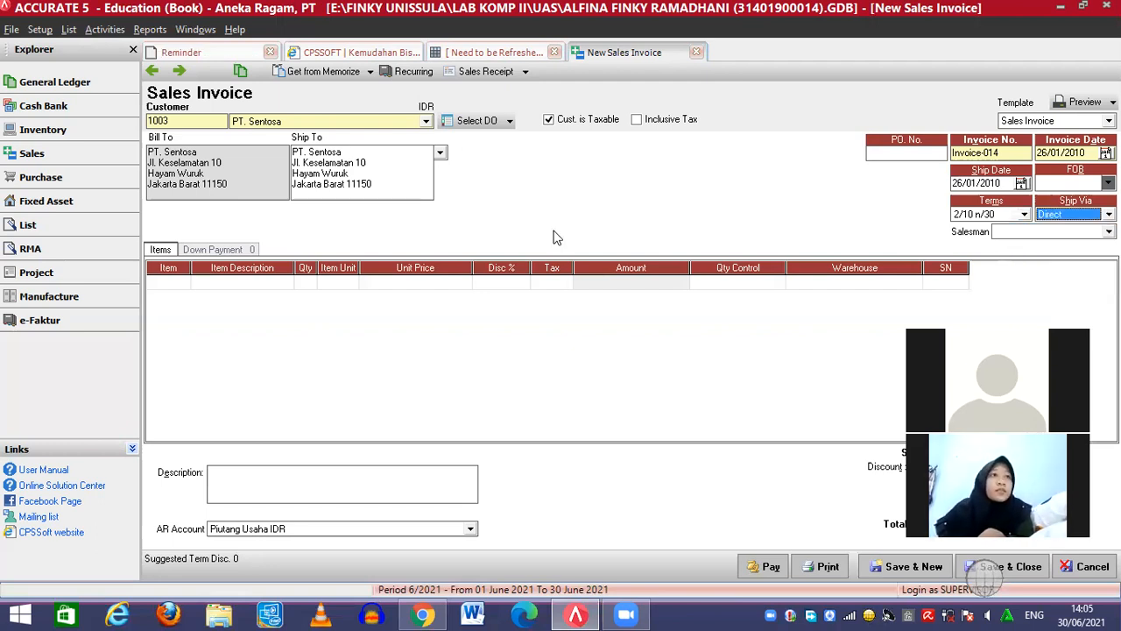
left_click(184, 281)
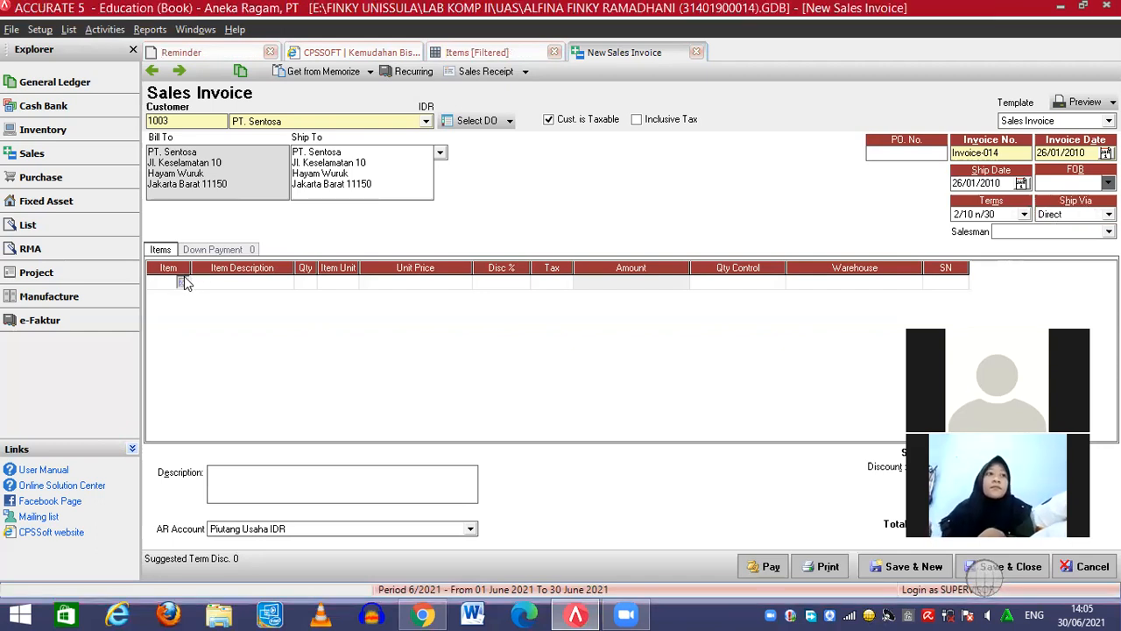
Add a JOB01 Job Product line priced at 6200000
left_click(183, 281)
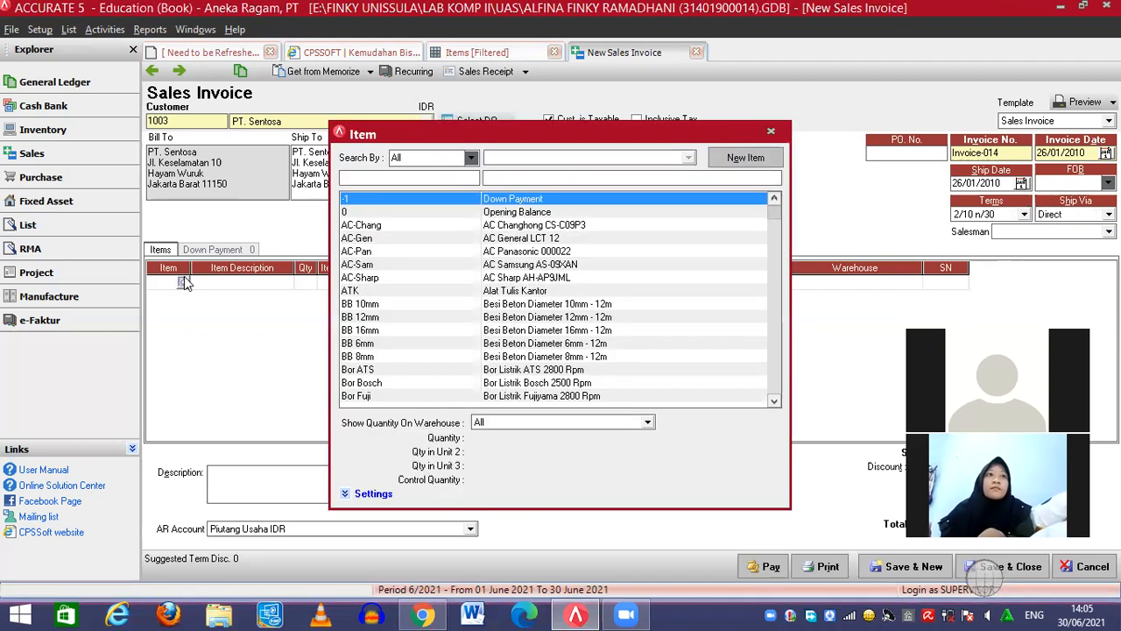
left_click(545, 181)
type("Job pr")
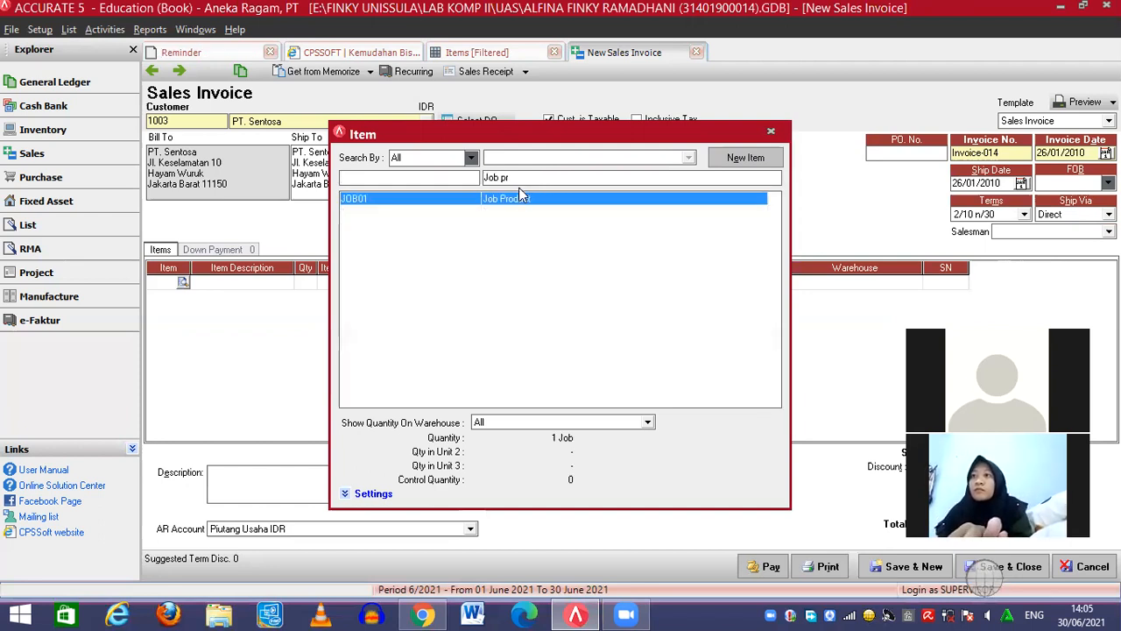
double_click(517, 200)
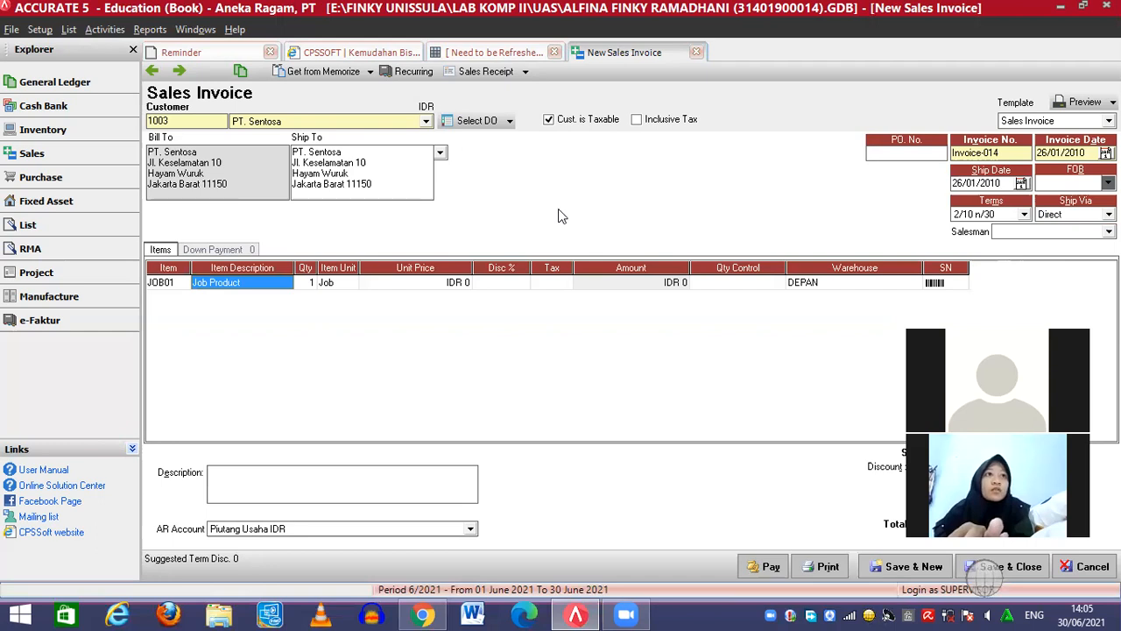
left_click(455, 284)
type("6")
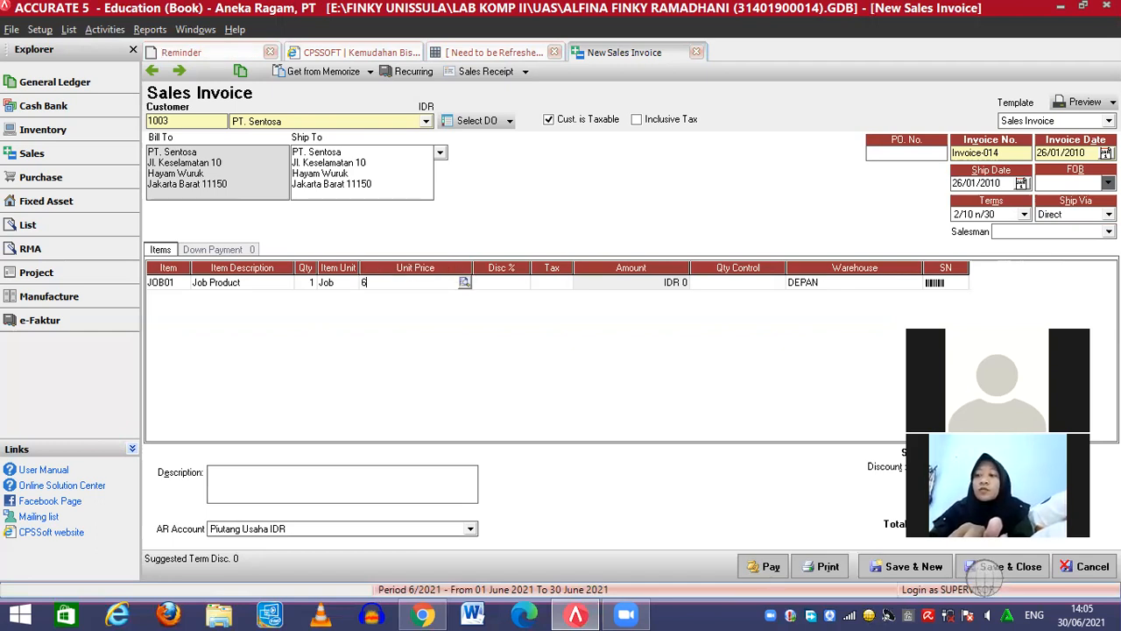
type("200000")
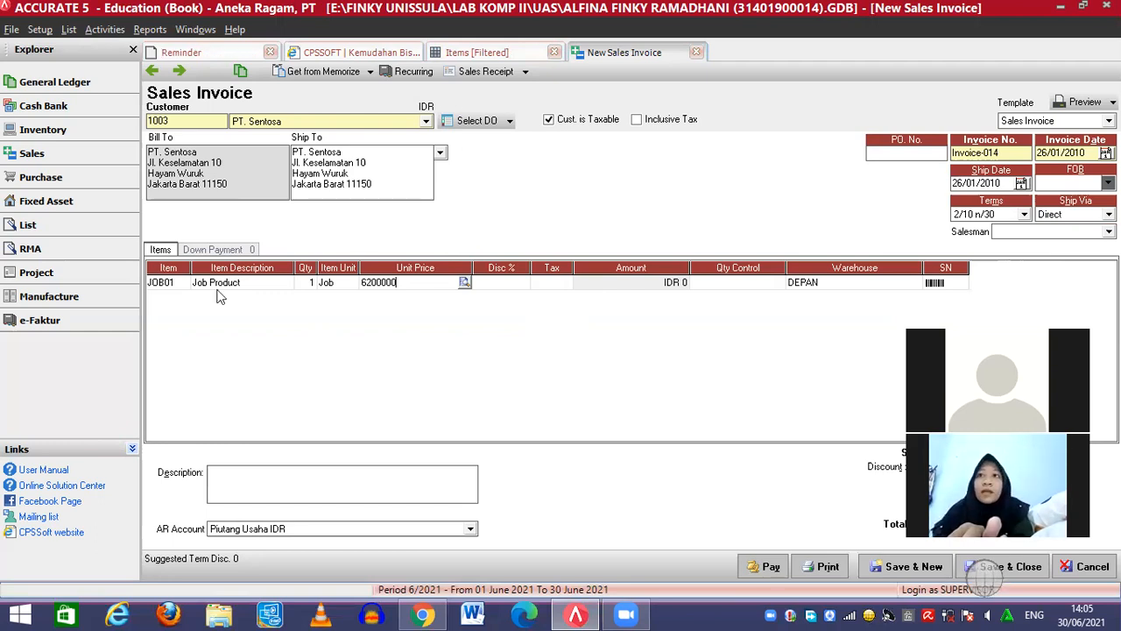
key("Return")
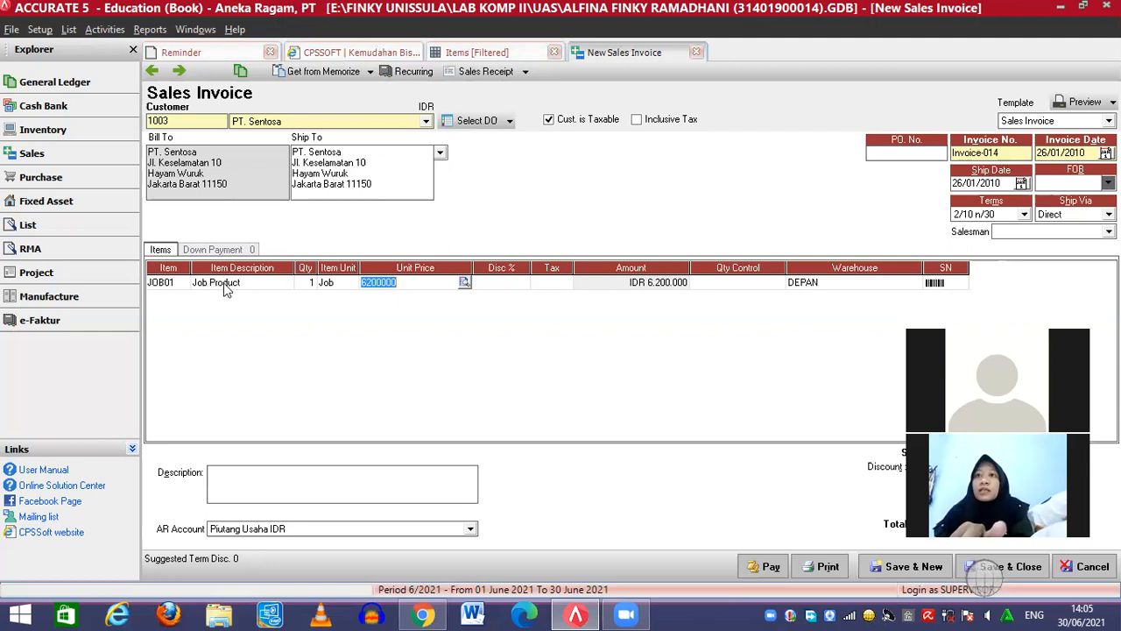
Describe the line as 'Tembok Pagar' and save the invoice without a salesman
left_click(225, 290)
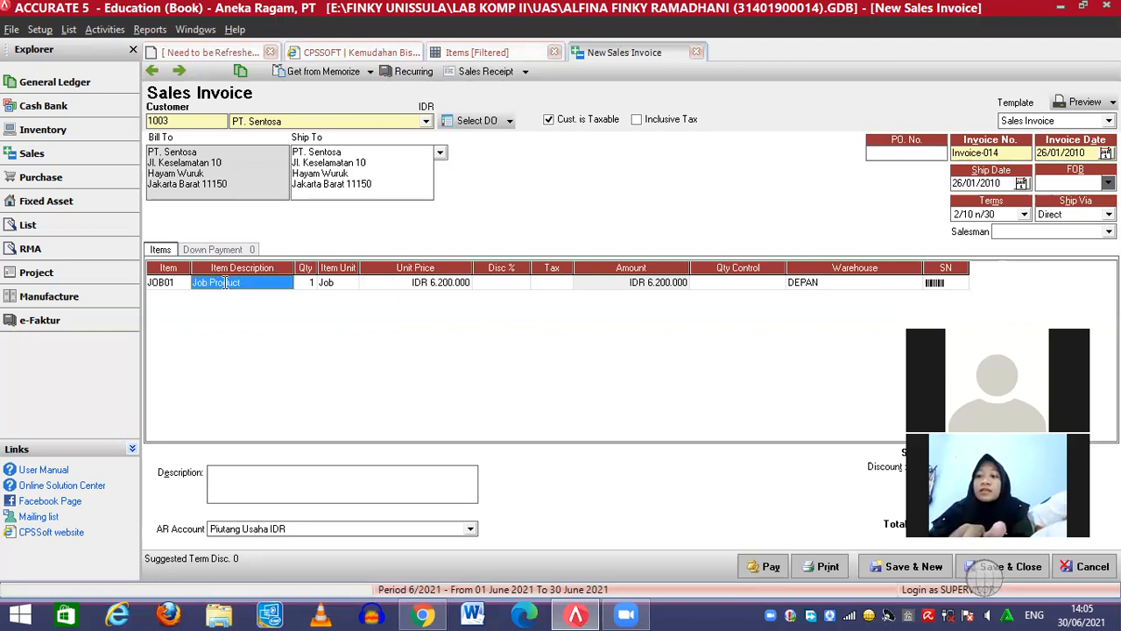
type("Tembok Pagar")
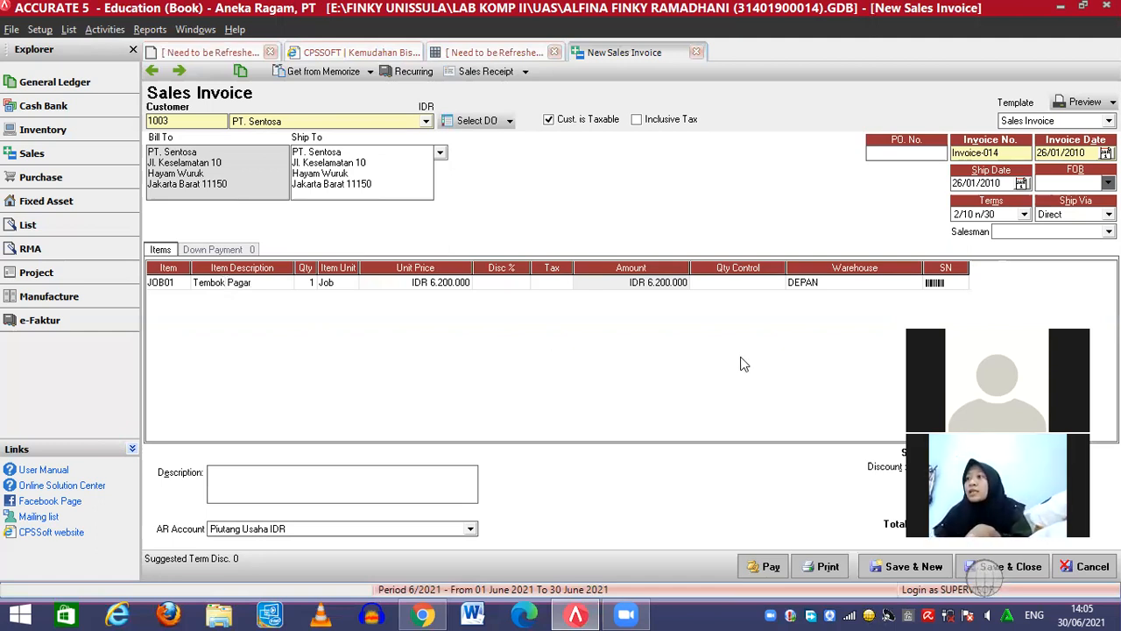
left_click(1004, 570)
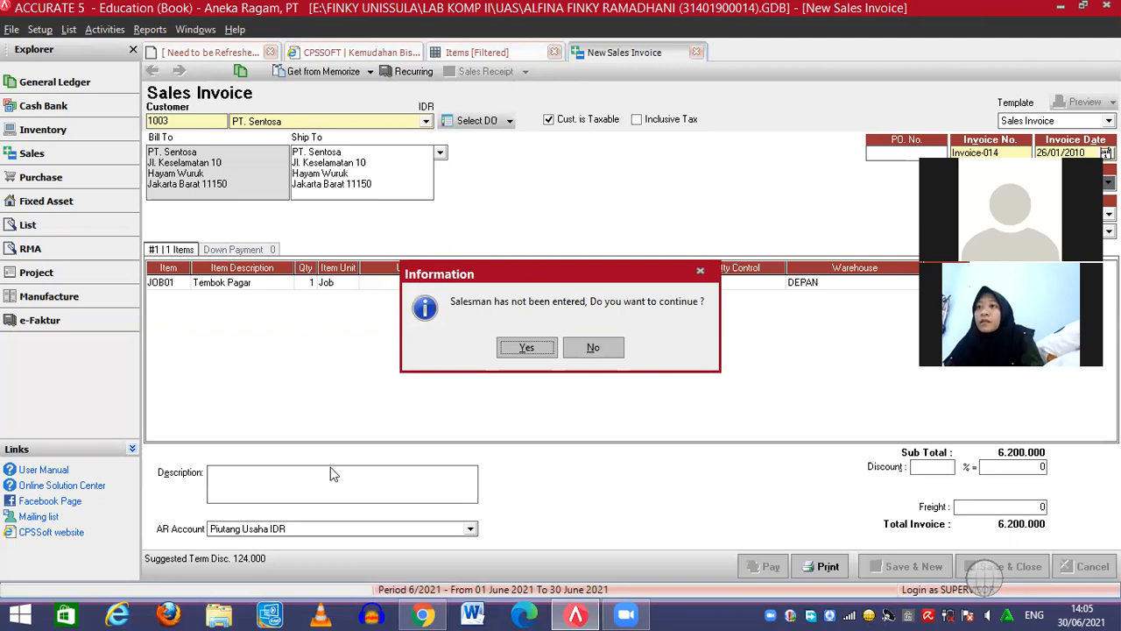
left_click(524, 350)
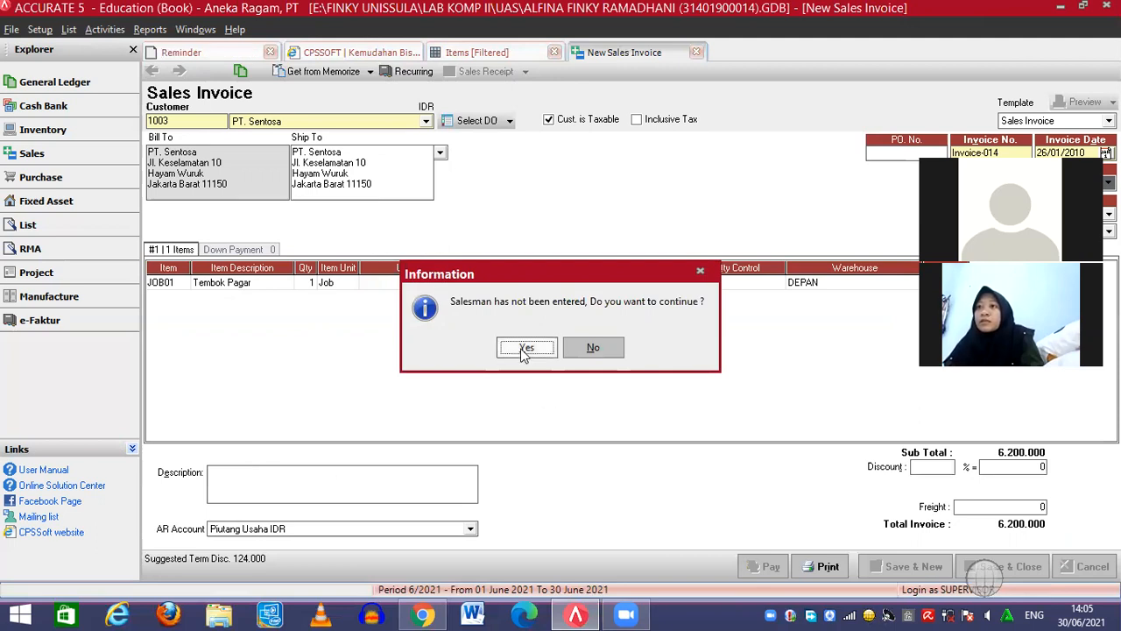